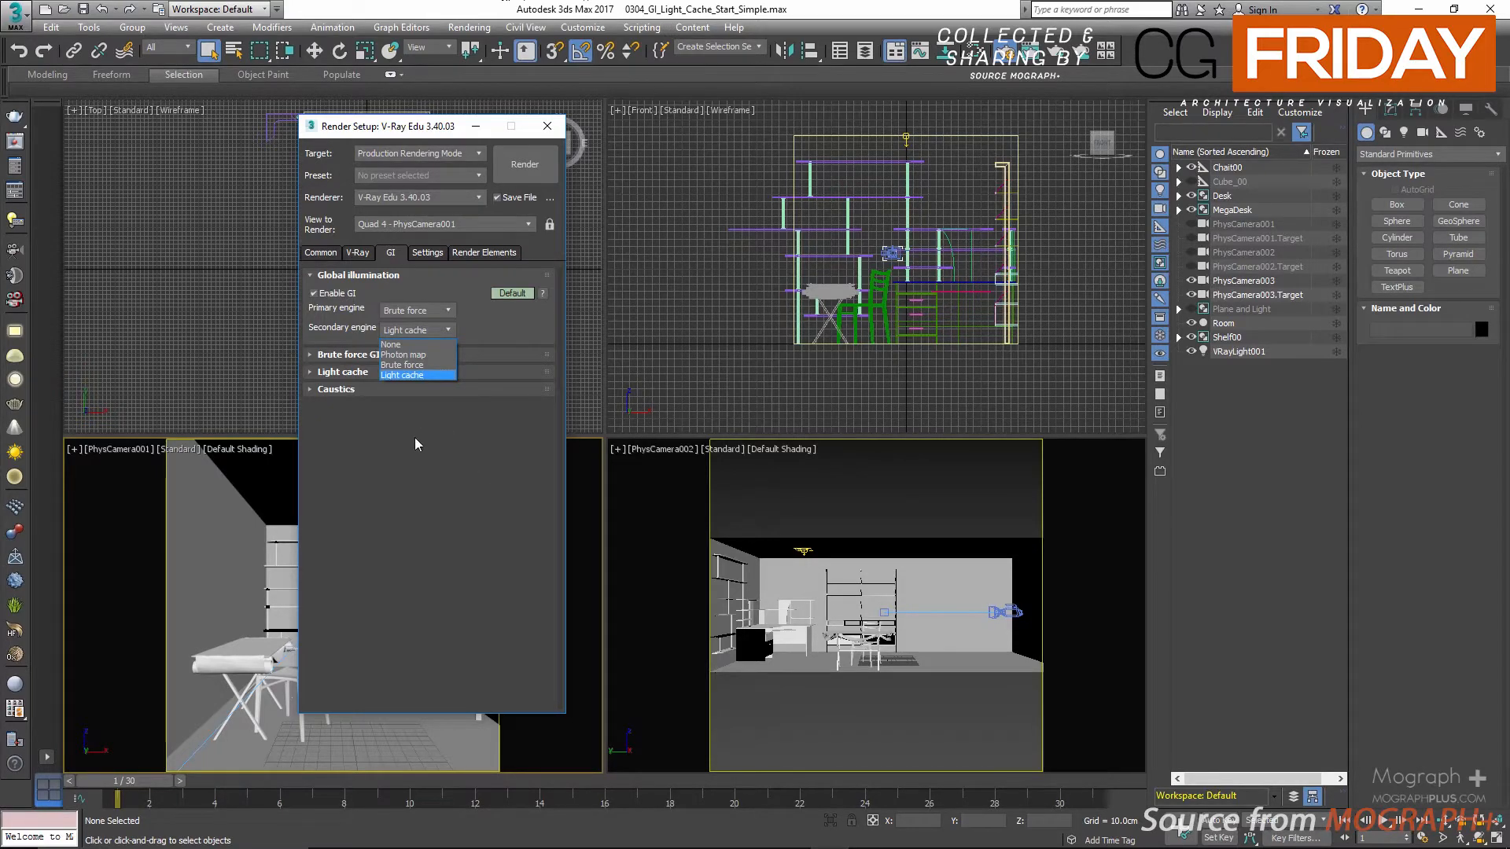
- Choose Light cache as the secondary GI engine, then display the V-Ray frame buffer in place of the render settings
click(424, 375)
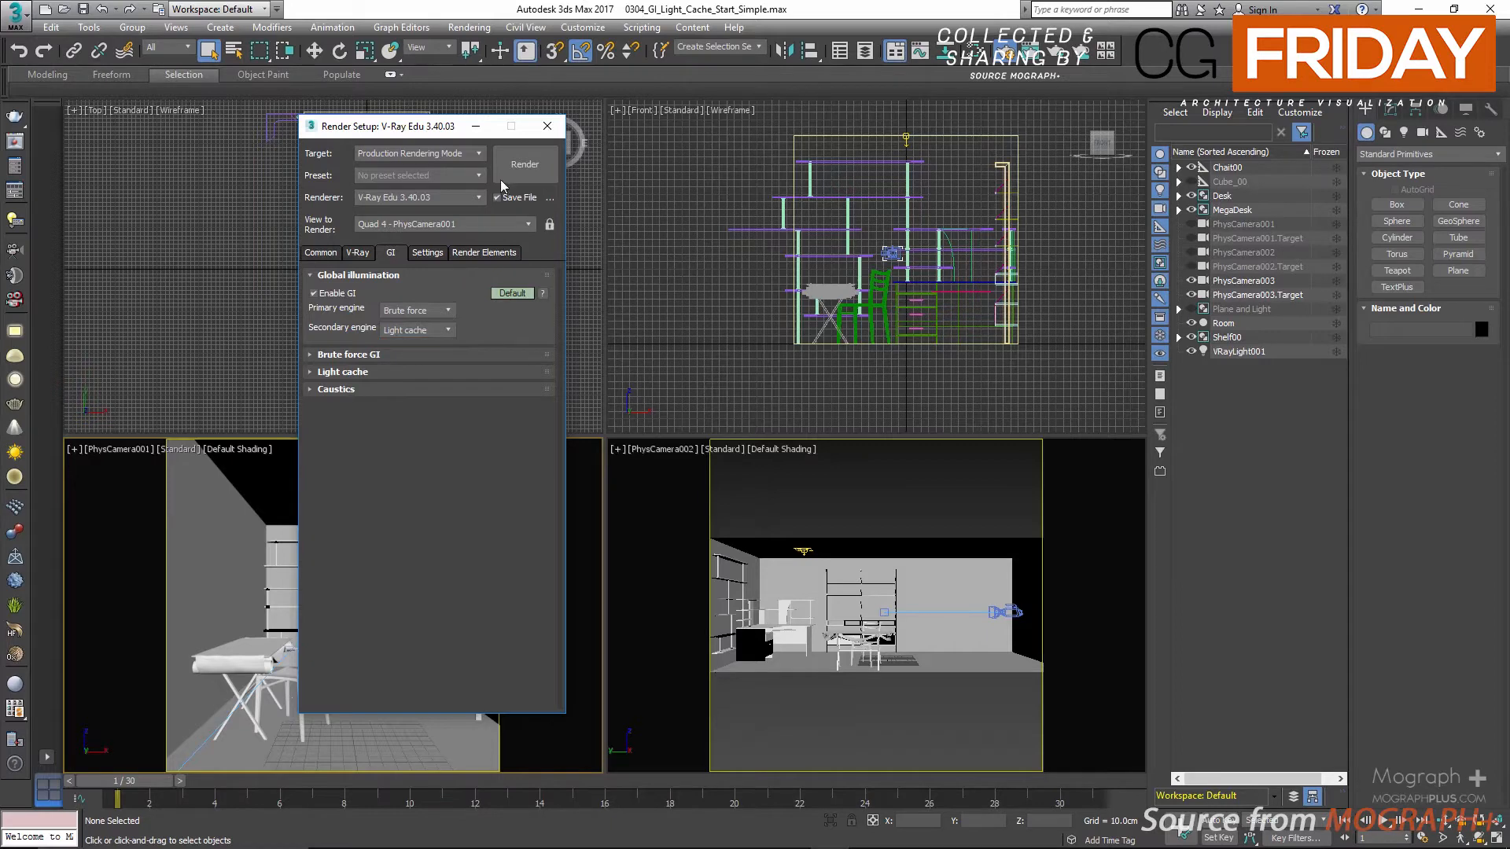
click(547, 126)
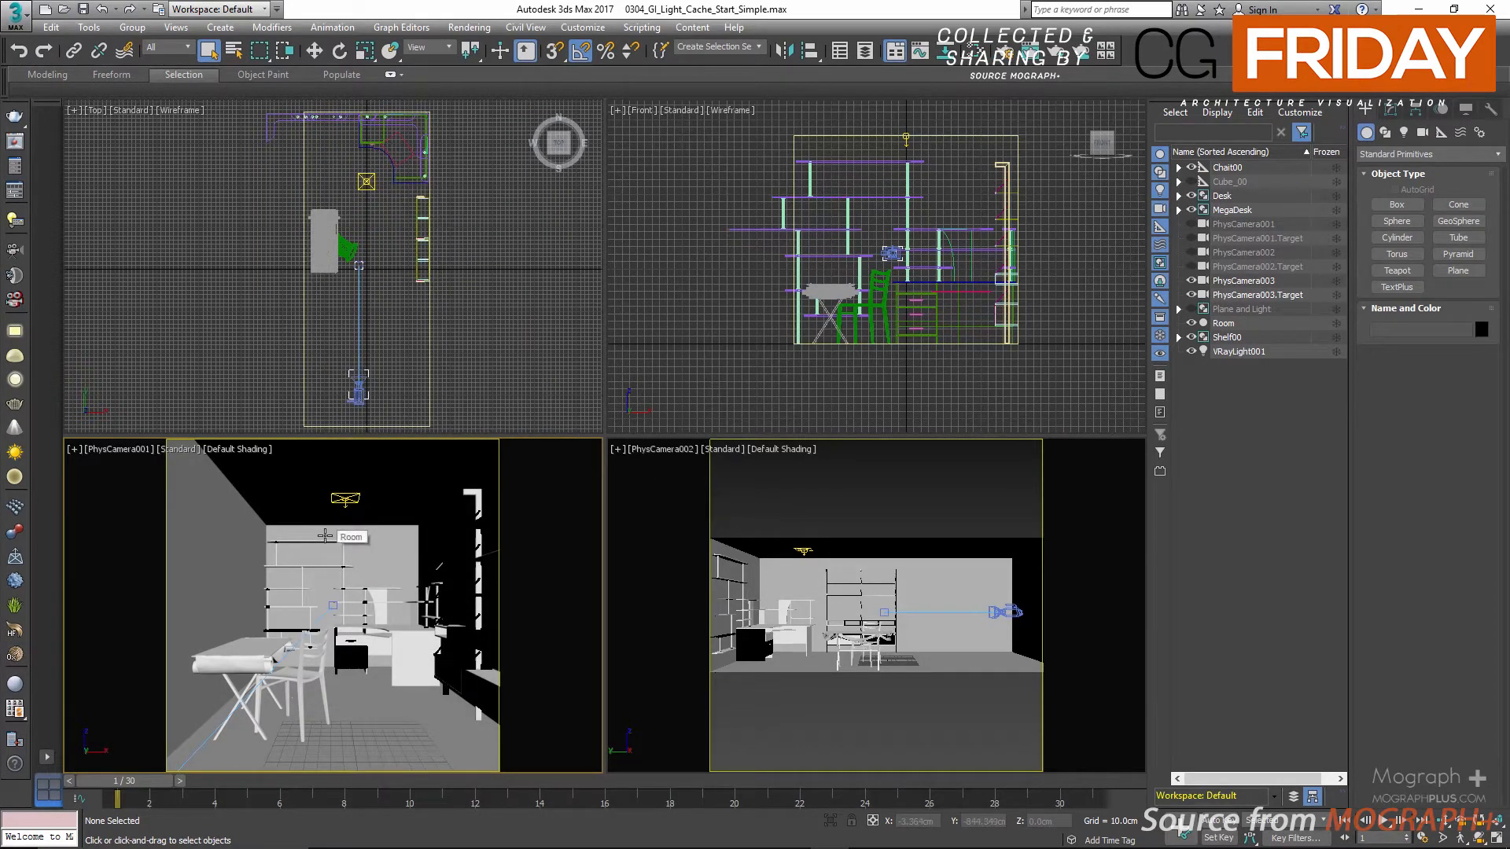
click(16, 141)
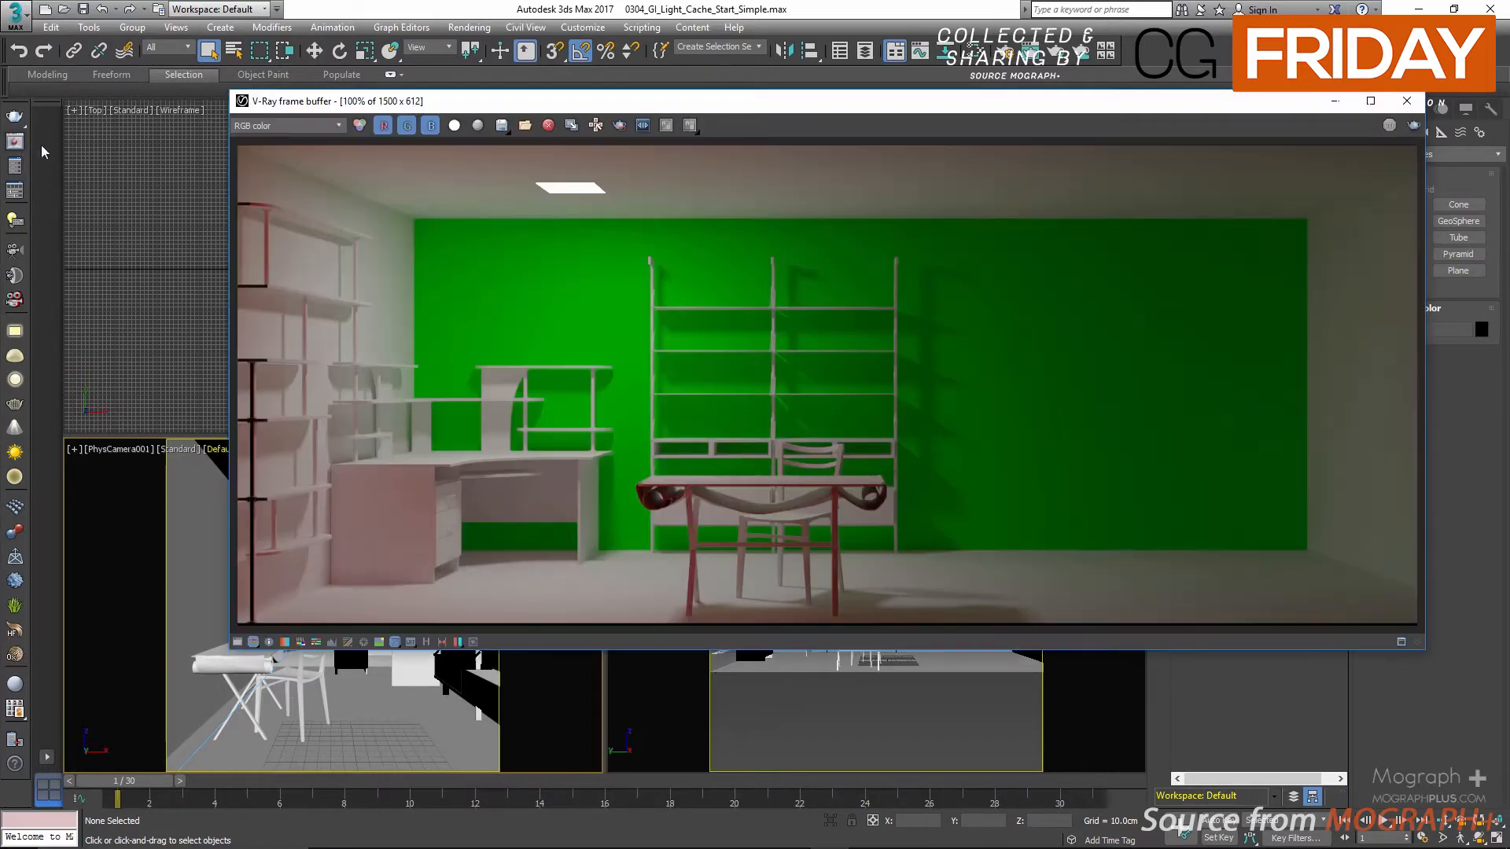
drag(775, 96, 818, 101)
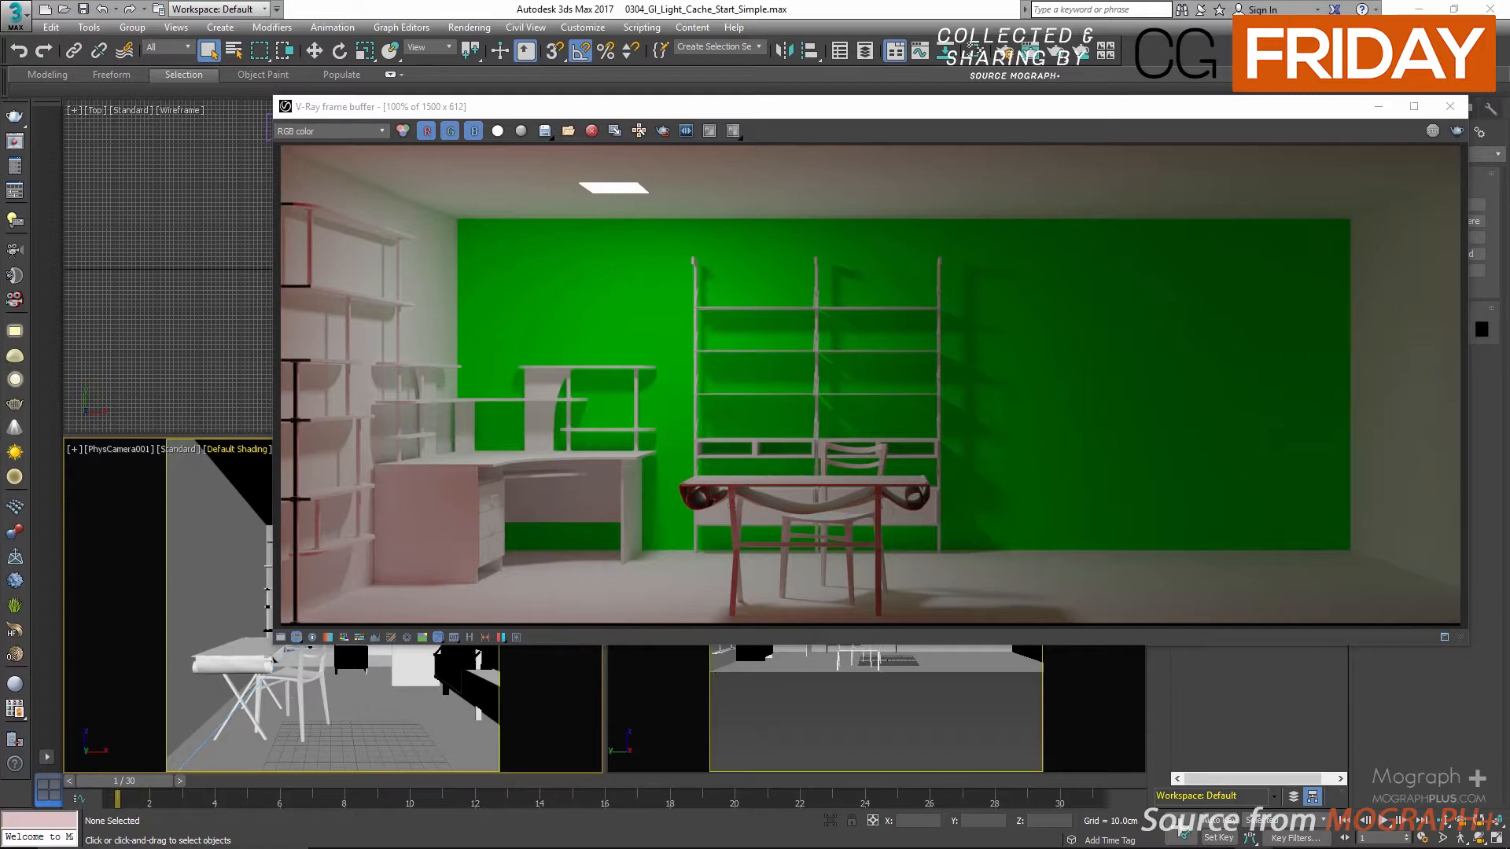
- Set the primary GI engine to Light cache and the secondary engine to None in the render settings
click(14, 166)
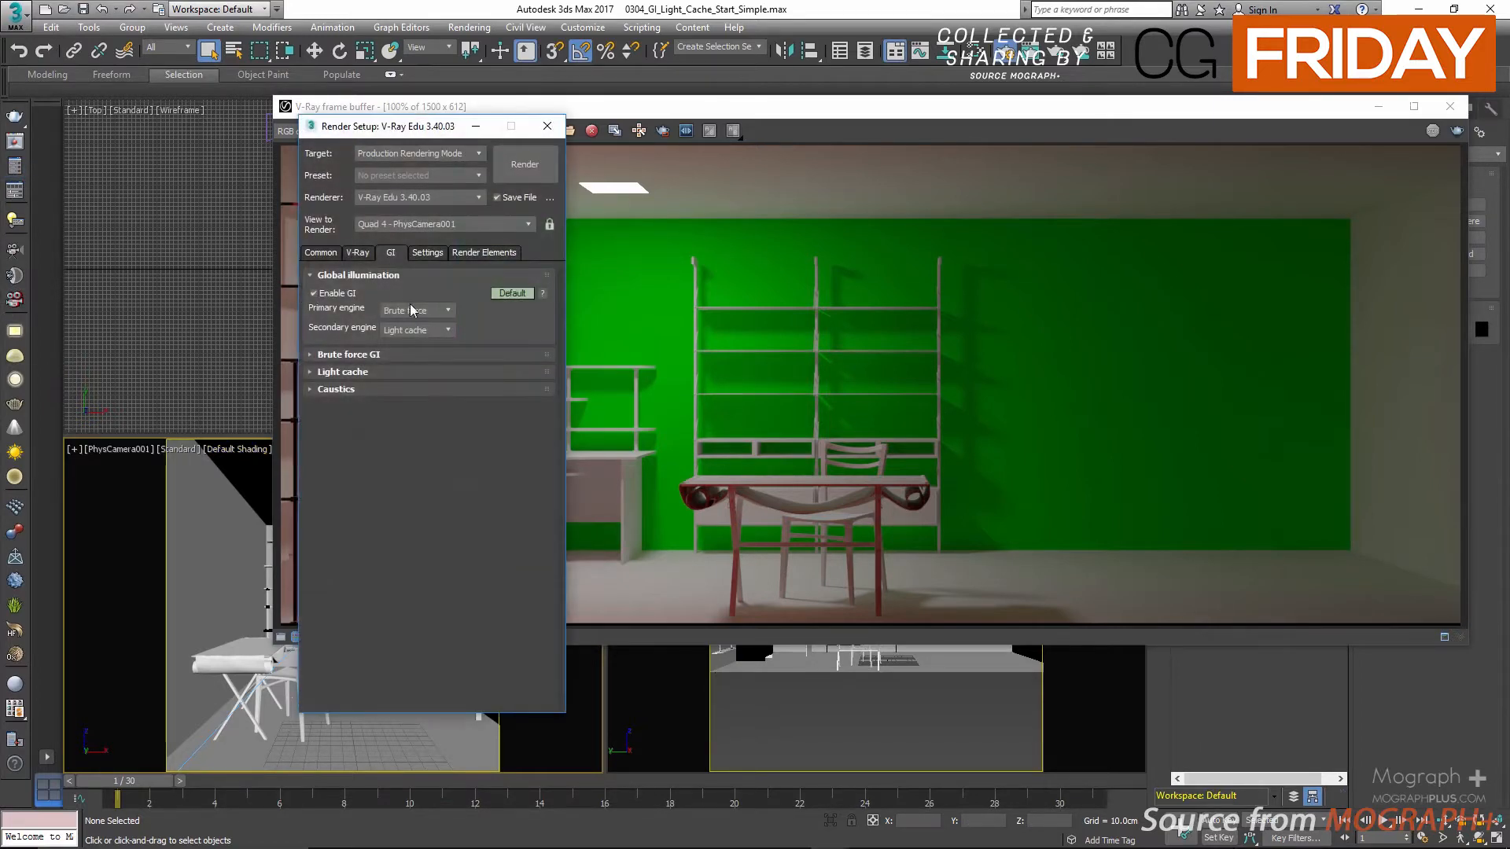
click(428, 310)
click(428, 354)
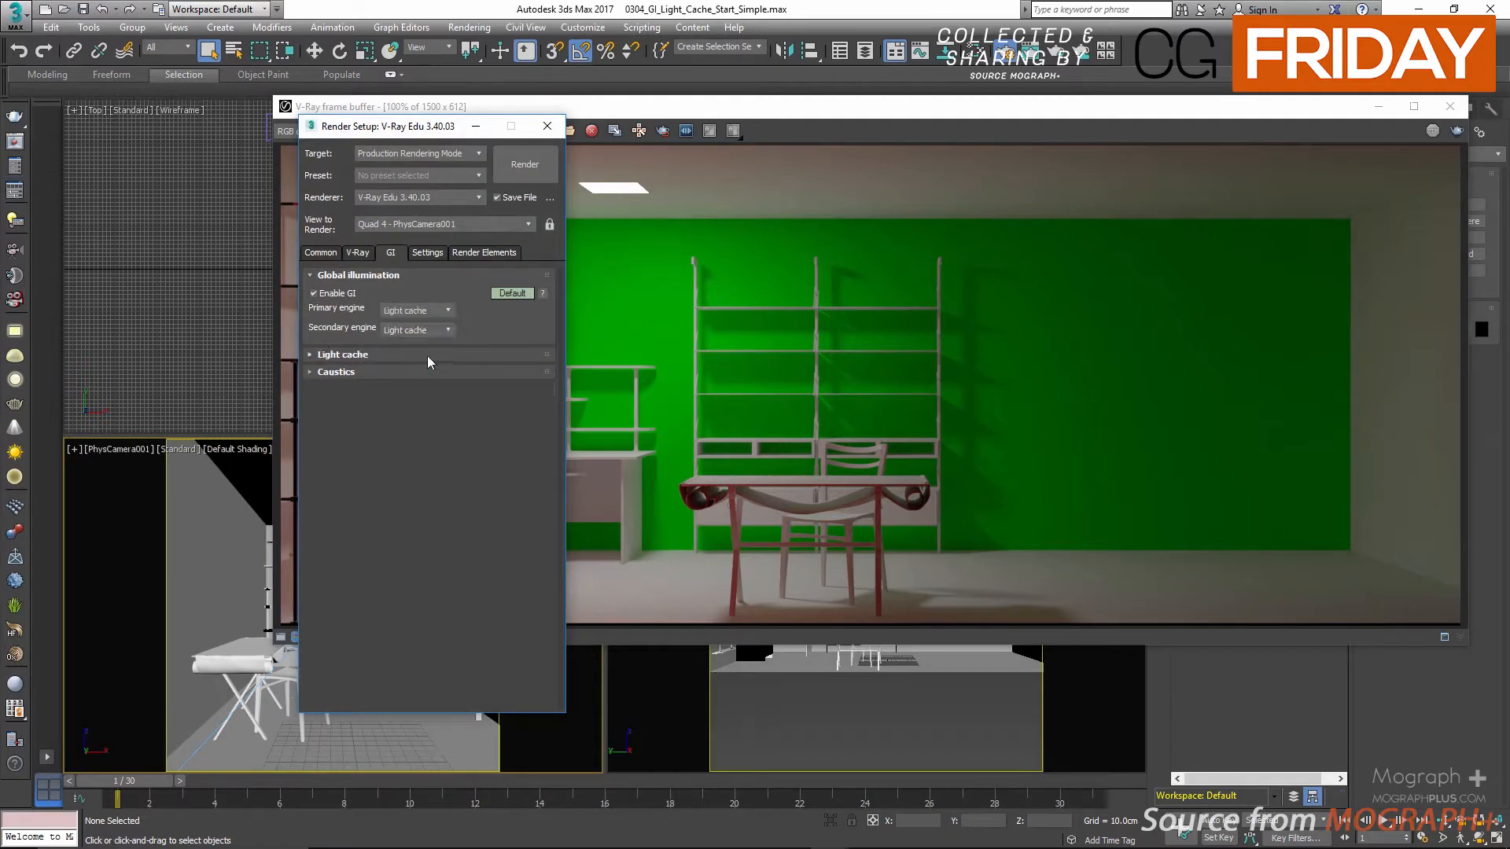
click(417, 331)
click(422, 352)
- Switch the Light cache settings to Expert mode and arrange the render settings beside the frame buffer
click(511, 293)
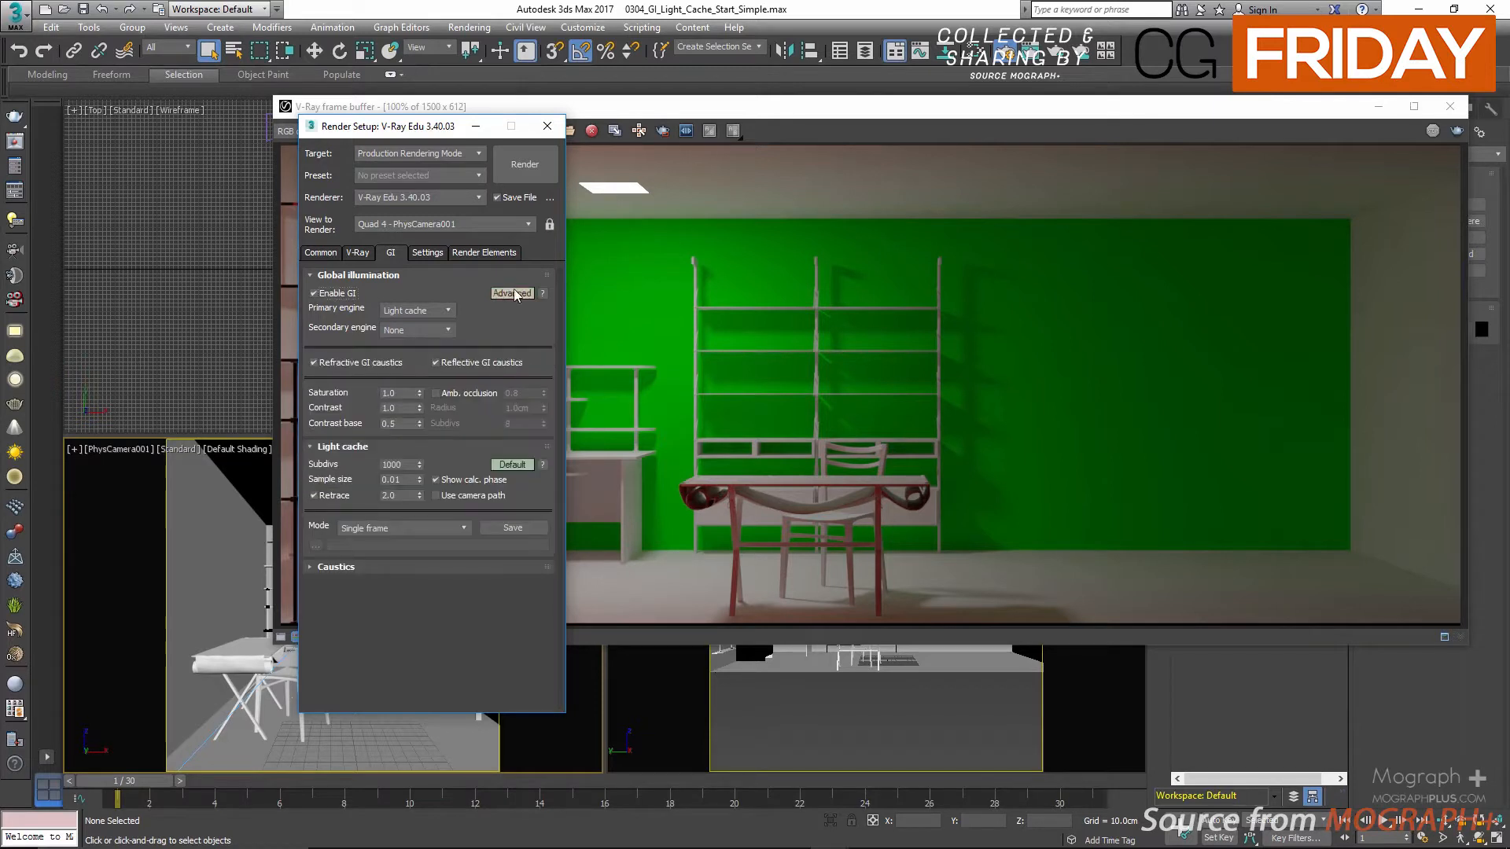
click(517, 291)
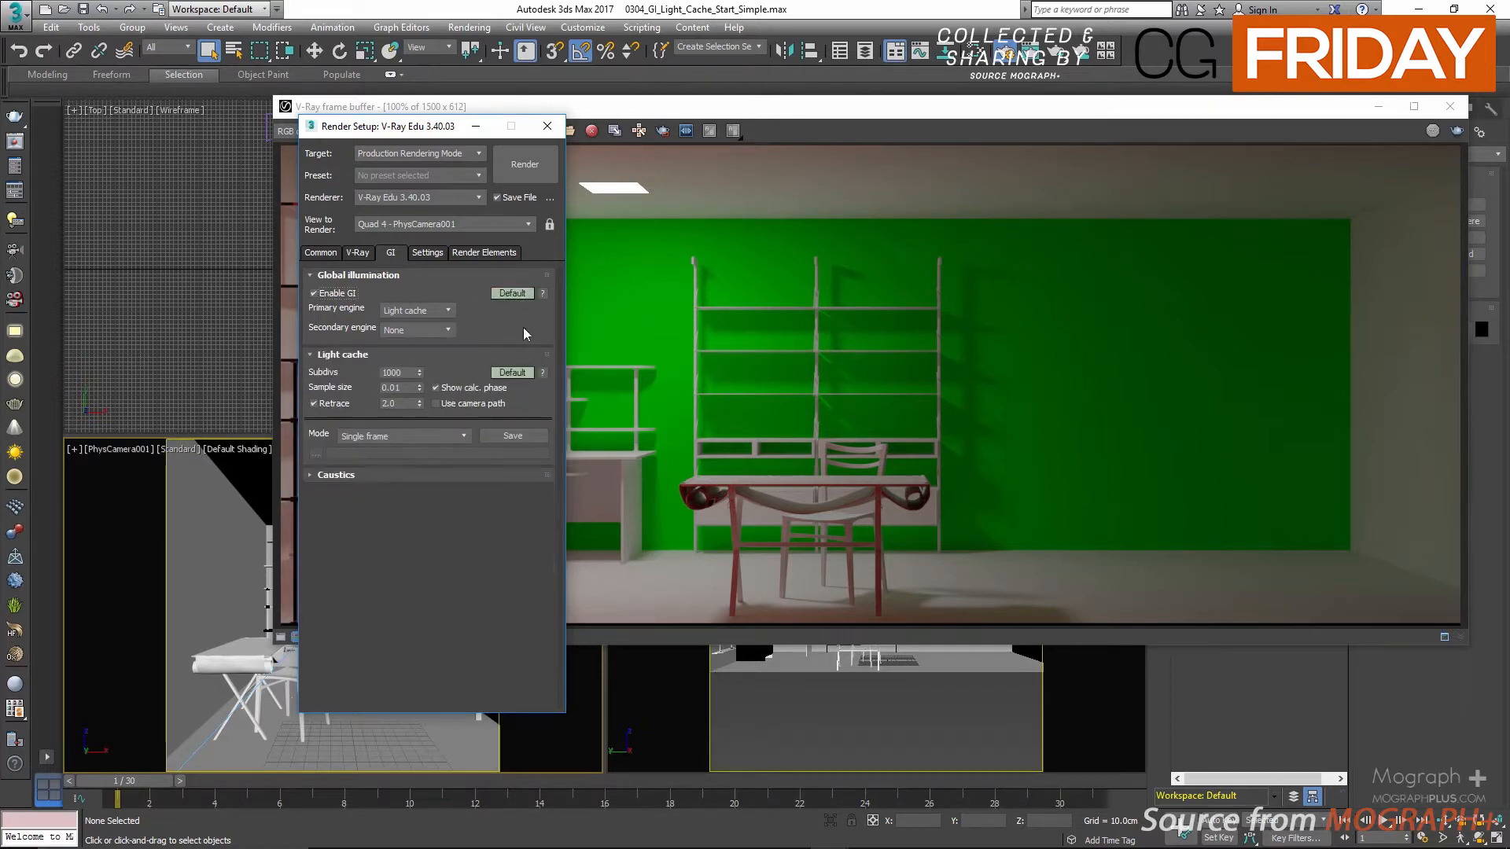
click(515, 371)
click(516, 371)
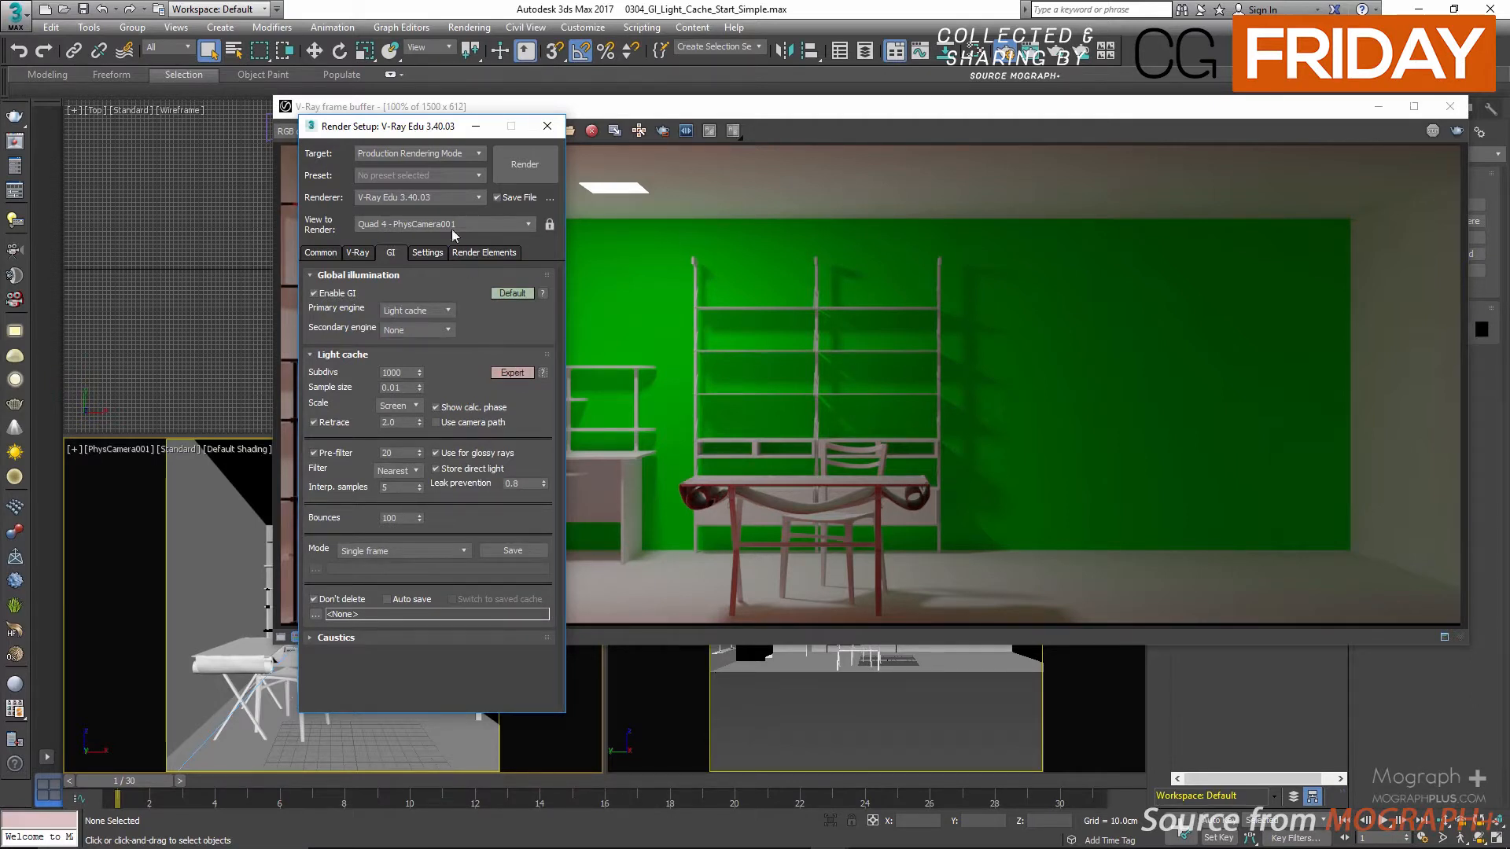
drag(431, 129, 153, 119)
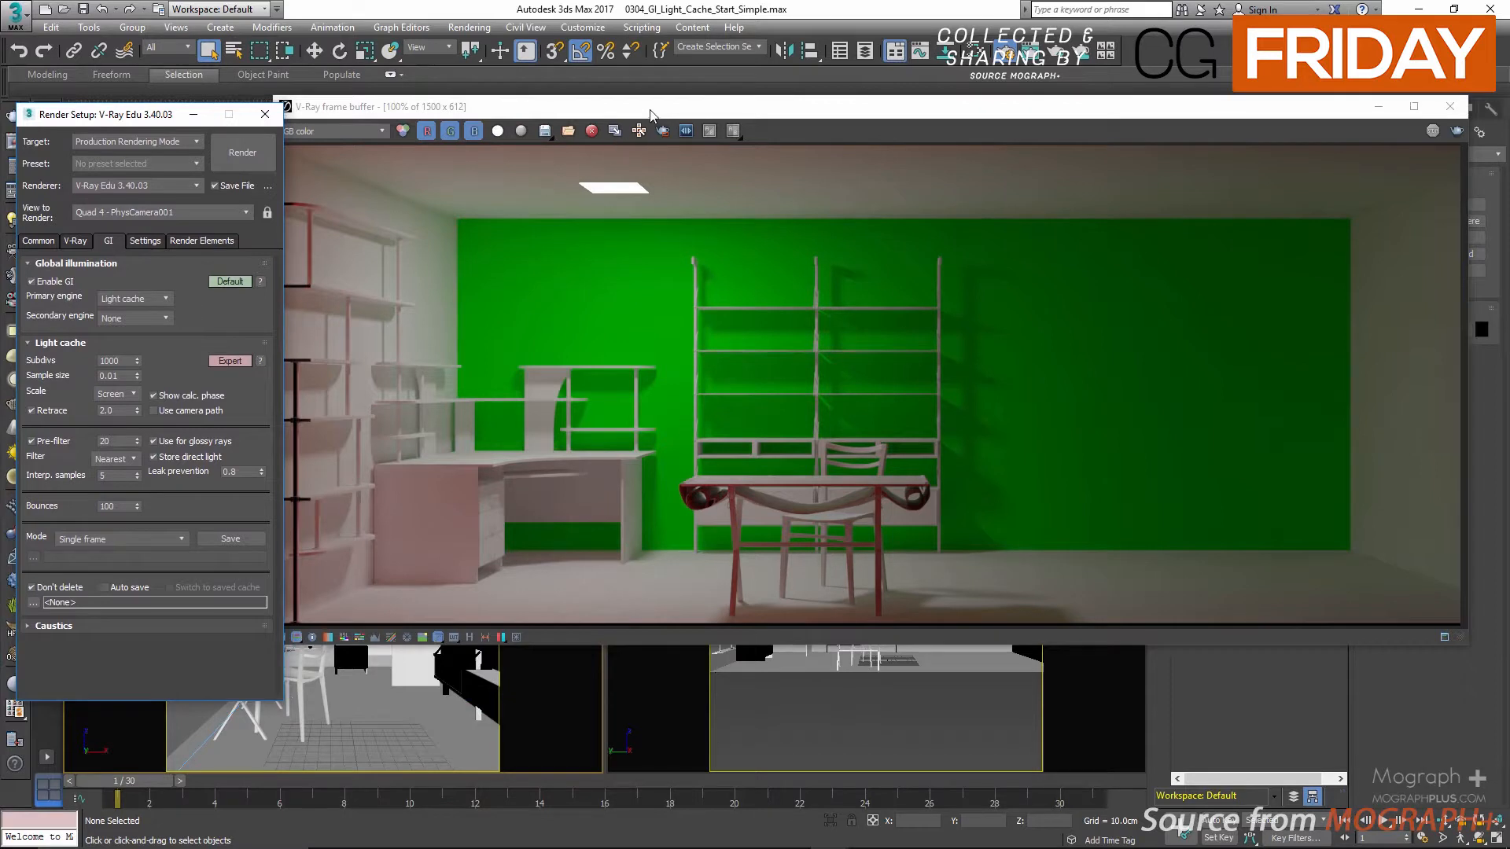
drag(658, 112, 672, 111)
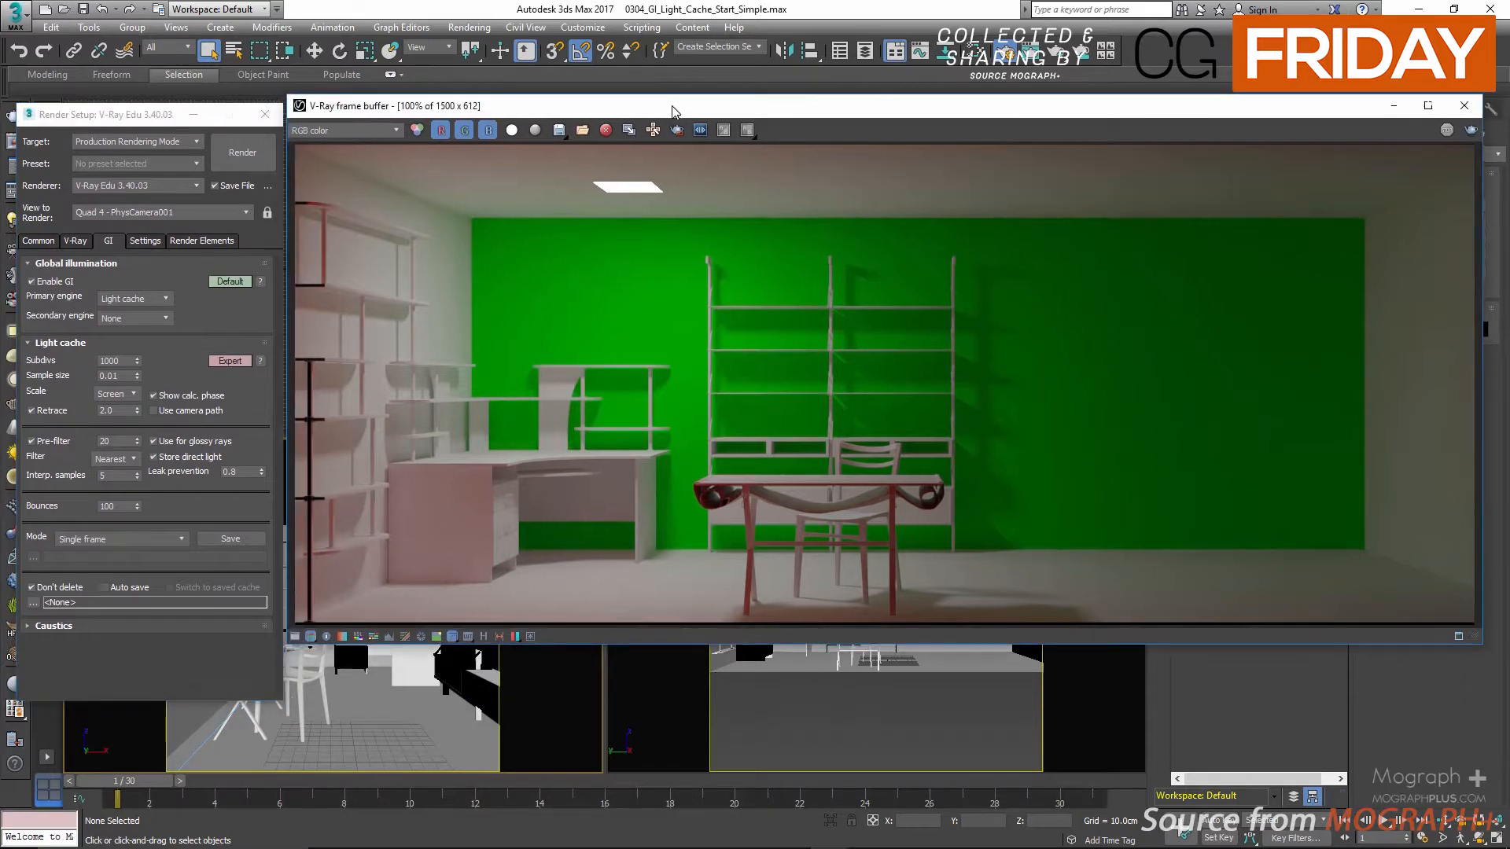
click(234, 357)
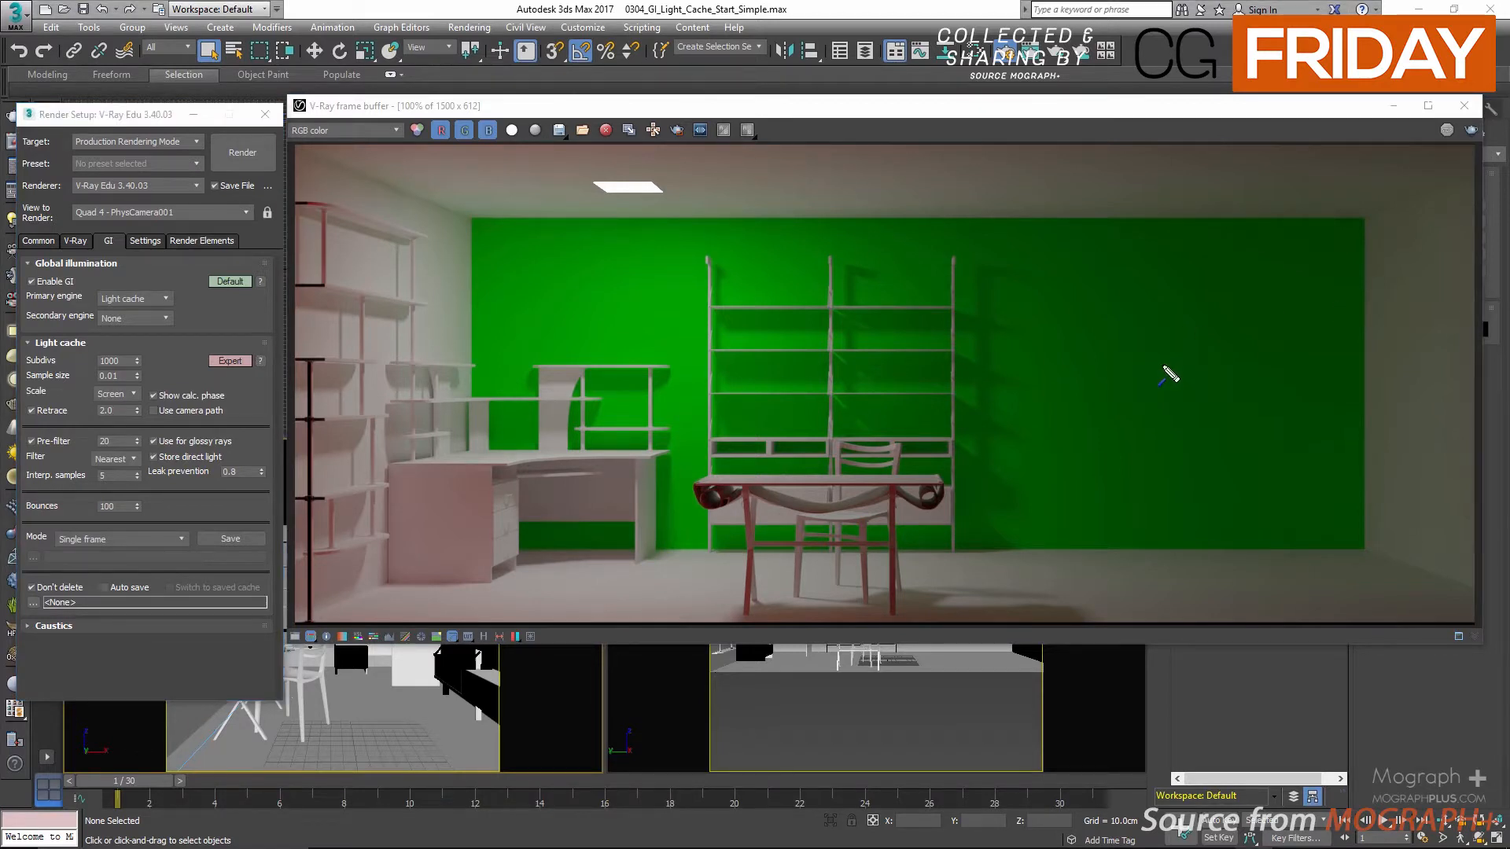
drag(1354, 364, 1275, 400)
mouse_move(1274, 379)
mouse_down()
mouse_move(1163, 347)
mouse_move(1151, 325)
mouse_up()
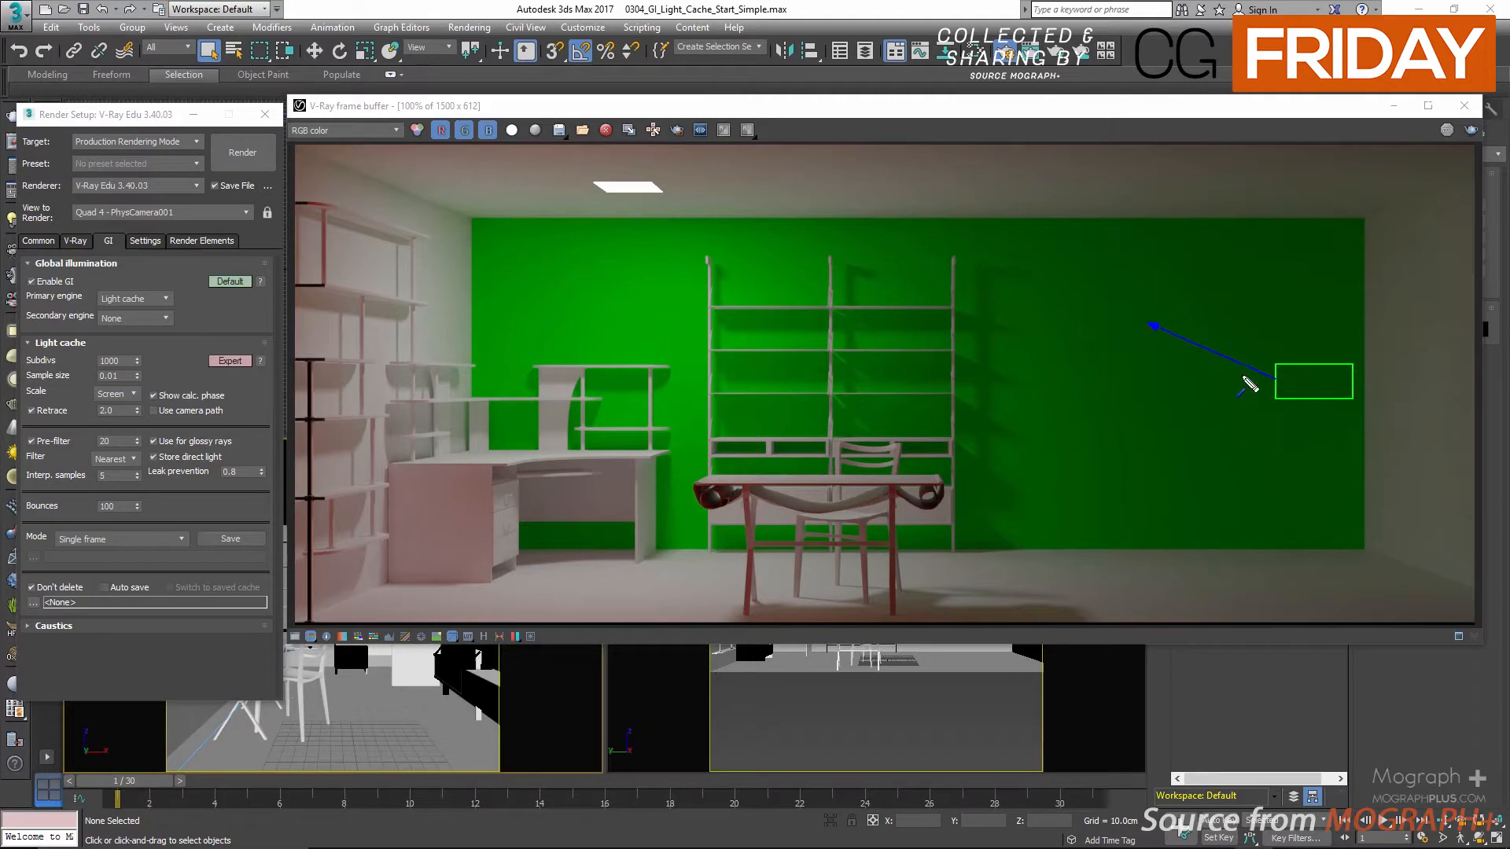
drag(1275, 379, 1197, 485)
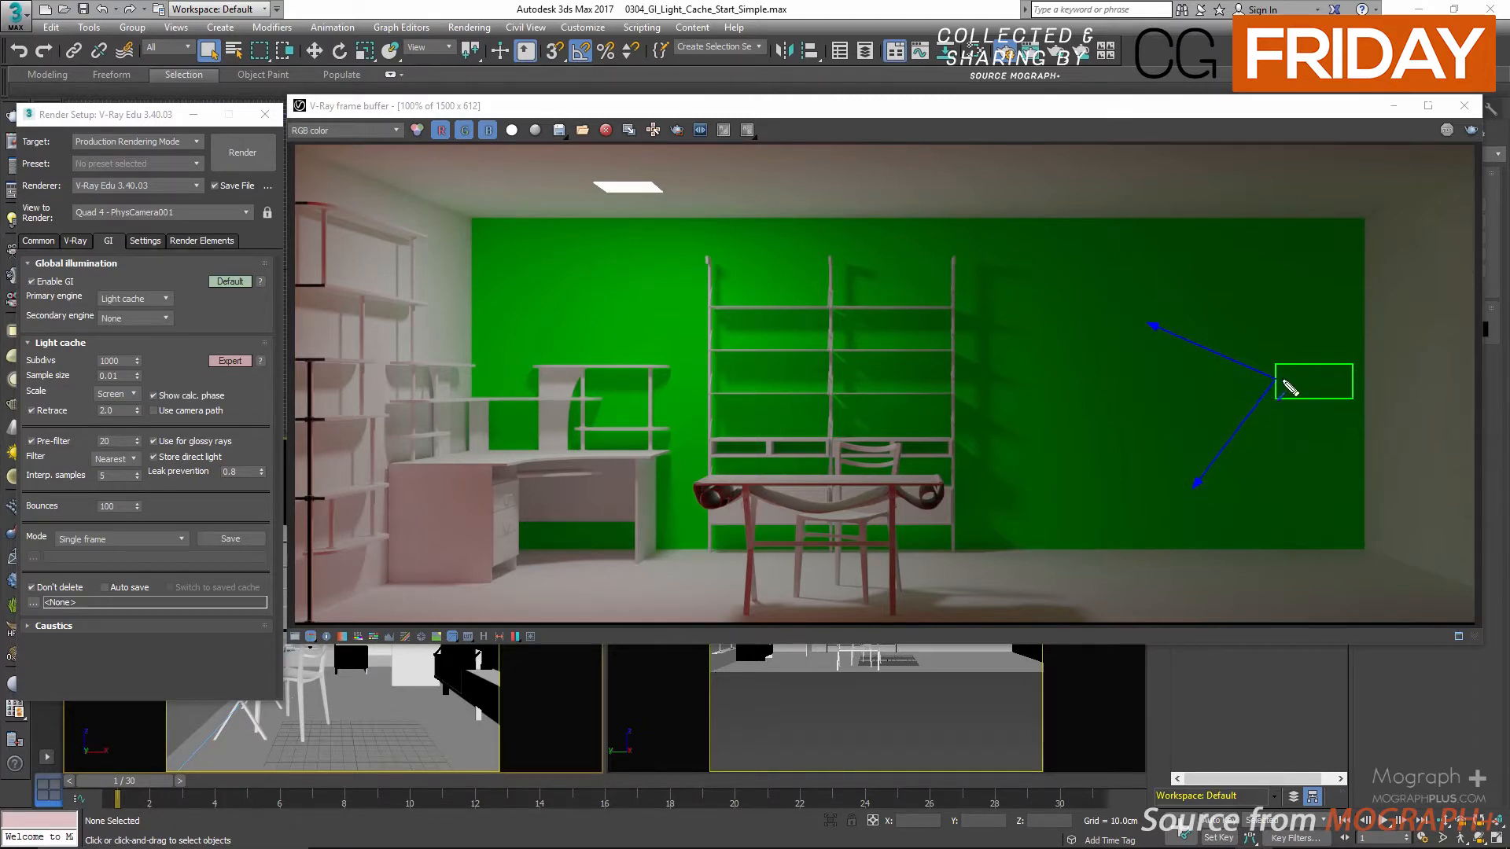
drag(1274, 379, 1067, 428)
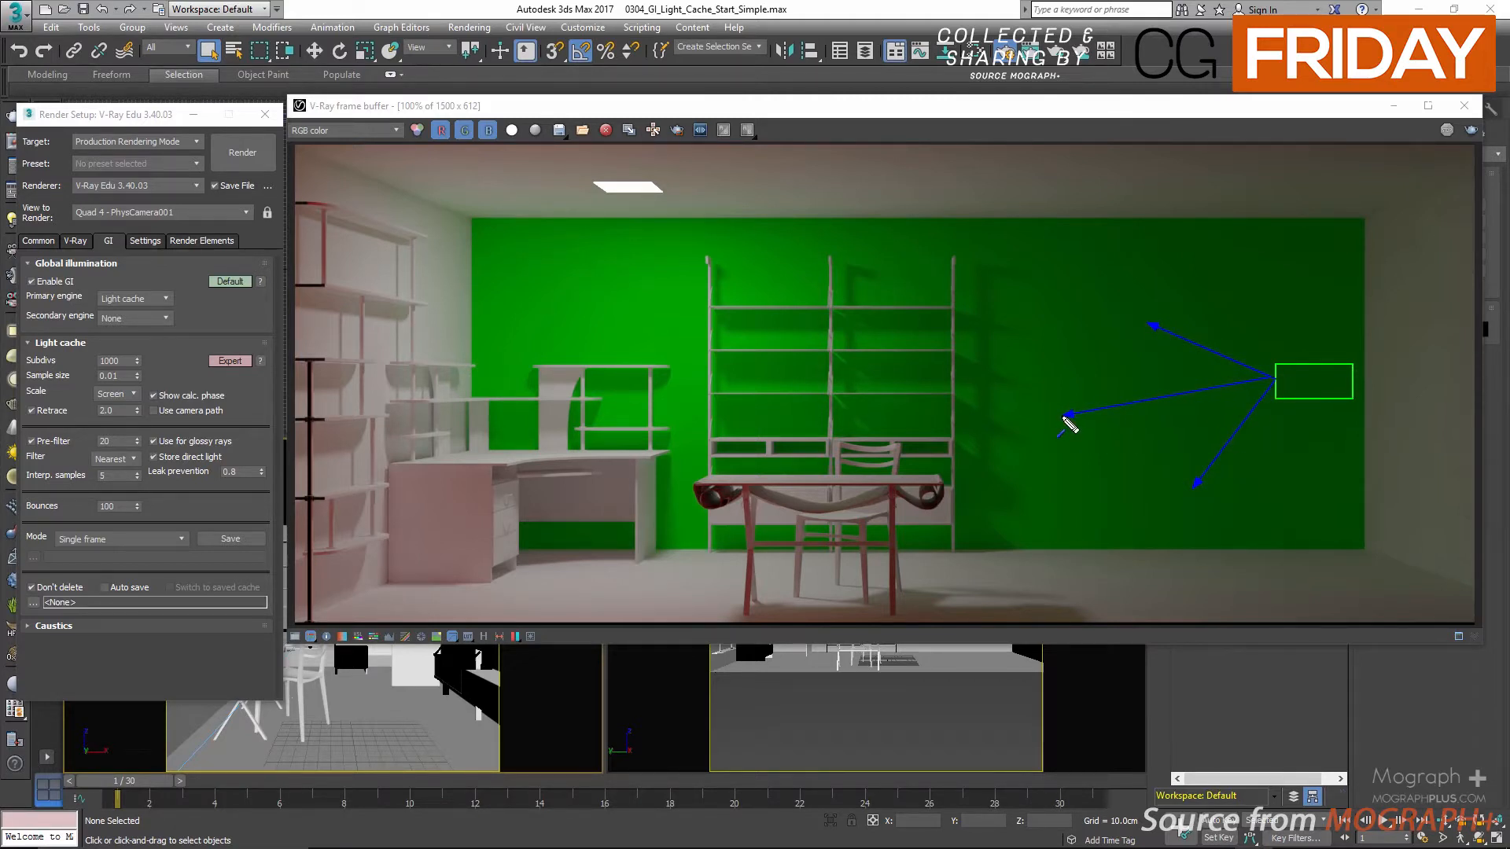
mouse_move(1274, 379)
mouse_down()
mouse_move(1063, 371)
mouse_move(960, 327)
mouse_up()
drag(1272, 379, 861, 476)
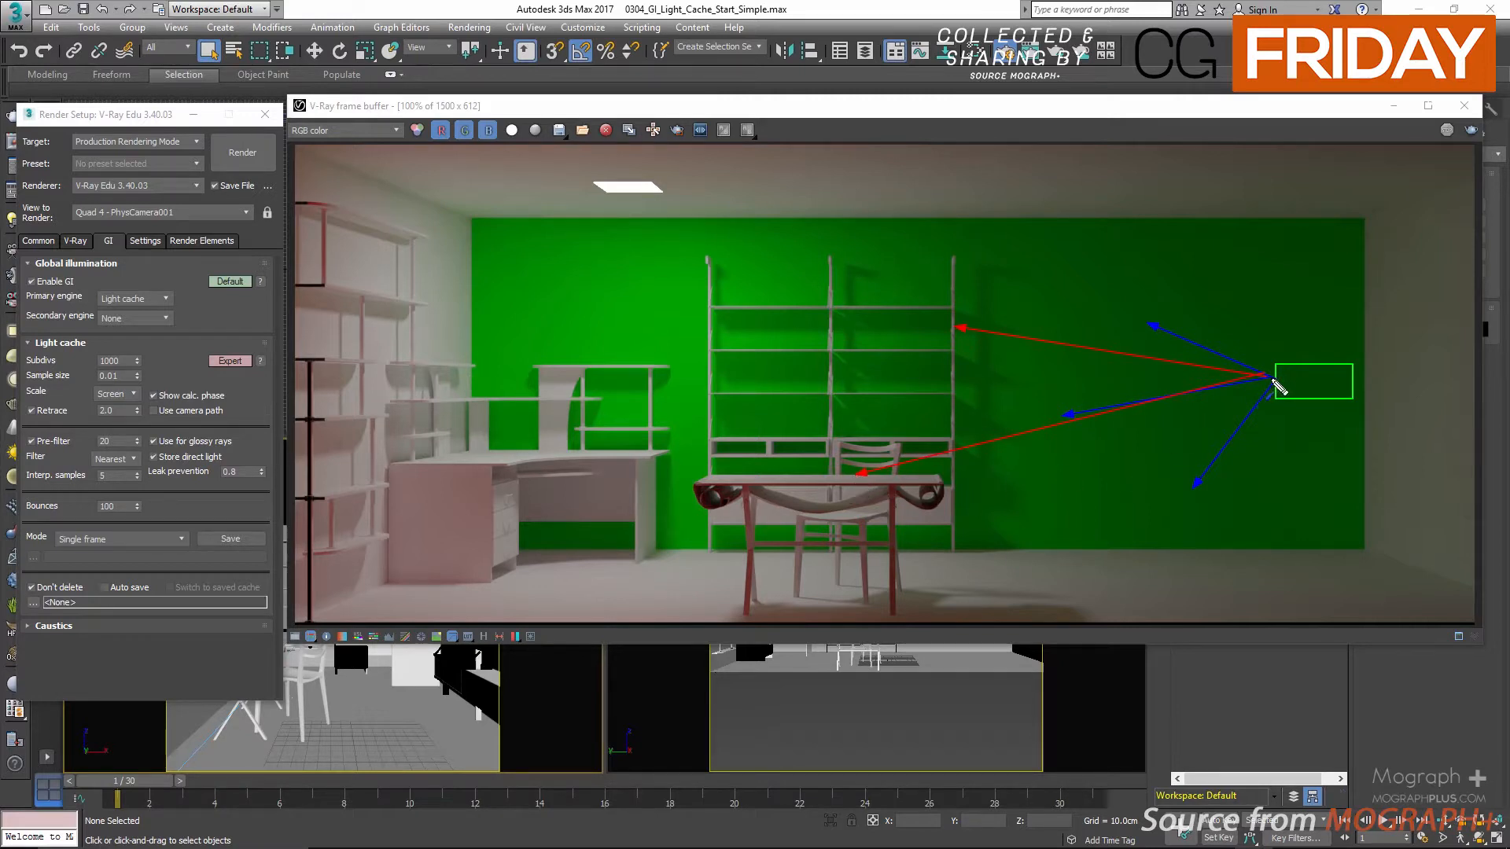
mouse_move(1272, 379)
mouse_down()
mouse_move(1133, 467)
mouse_move(1062, 562)
mouse_up()
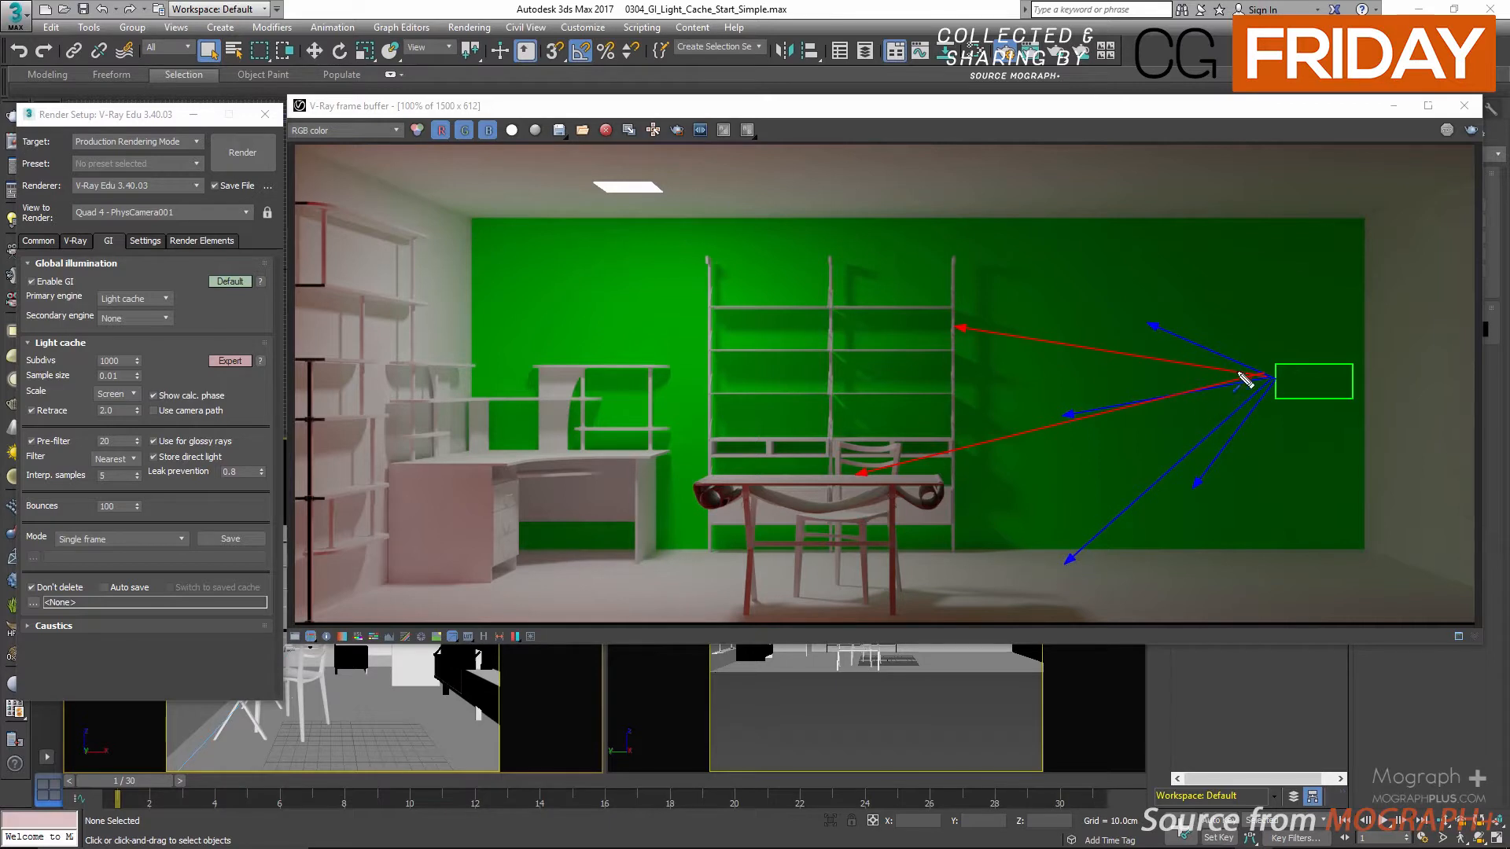
drag(1272, 379, 892, 406)
drag(737, 442, 497, 457)
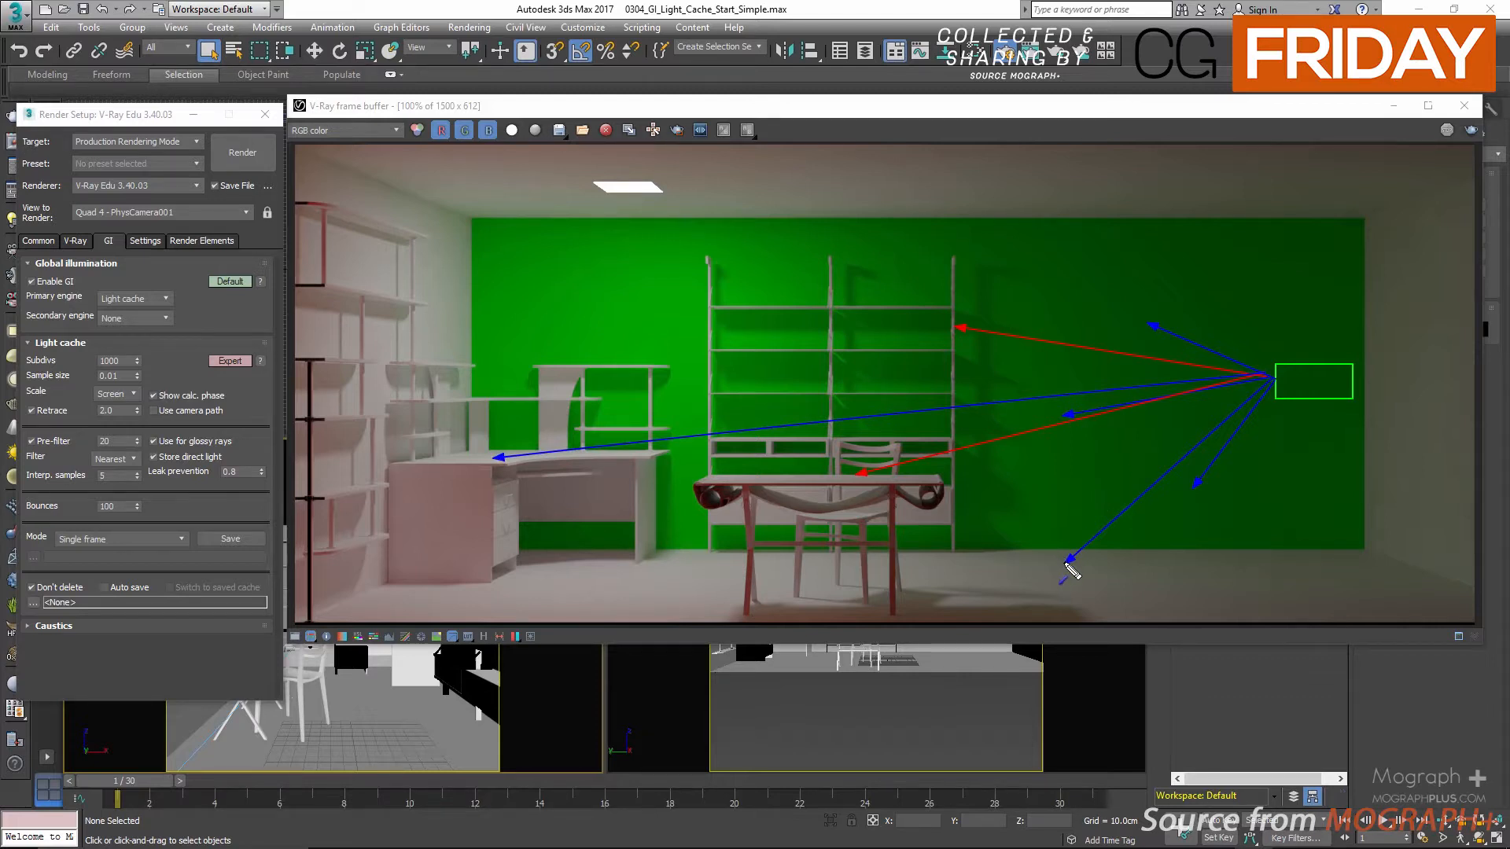
drag(1070, 571, 1075, 574)
drag(497, 470, 495, 460)
mouse_move(1062, 561)
mouse_down()
mouse_move(810, 354)
mouse_move(708, 196)
mouse_up()
key(e)
mouse_move(690, 184)
mouse_down()
mouse_move(708, 193)
mouse_move(599, 307)
mouse_move(568, 364)
mouse_up()
key(a)
key(e)
drag(957, 329, 1036, 200)
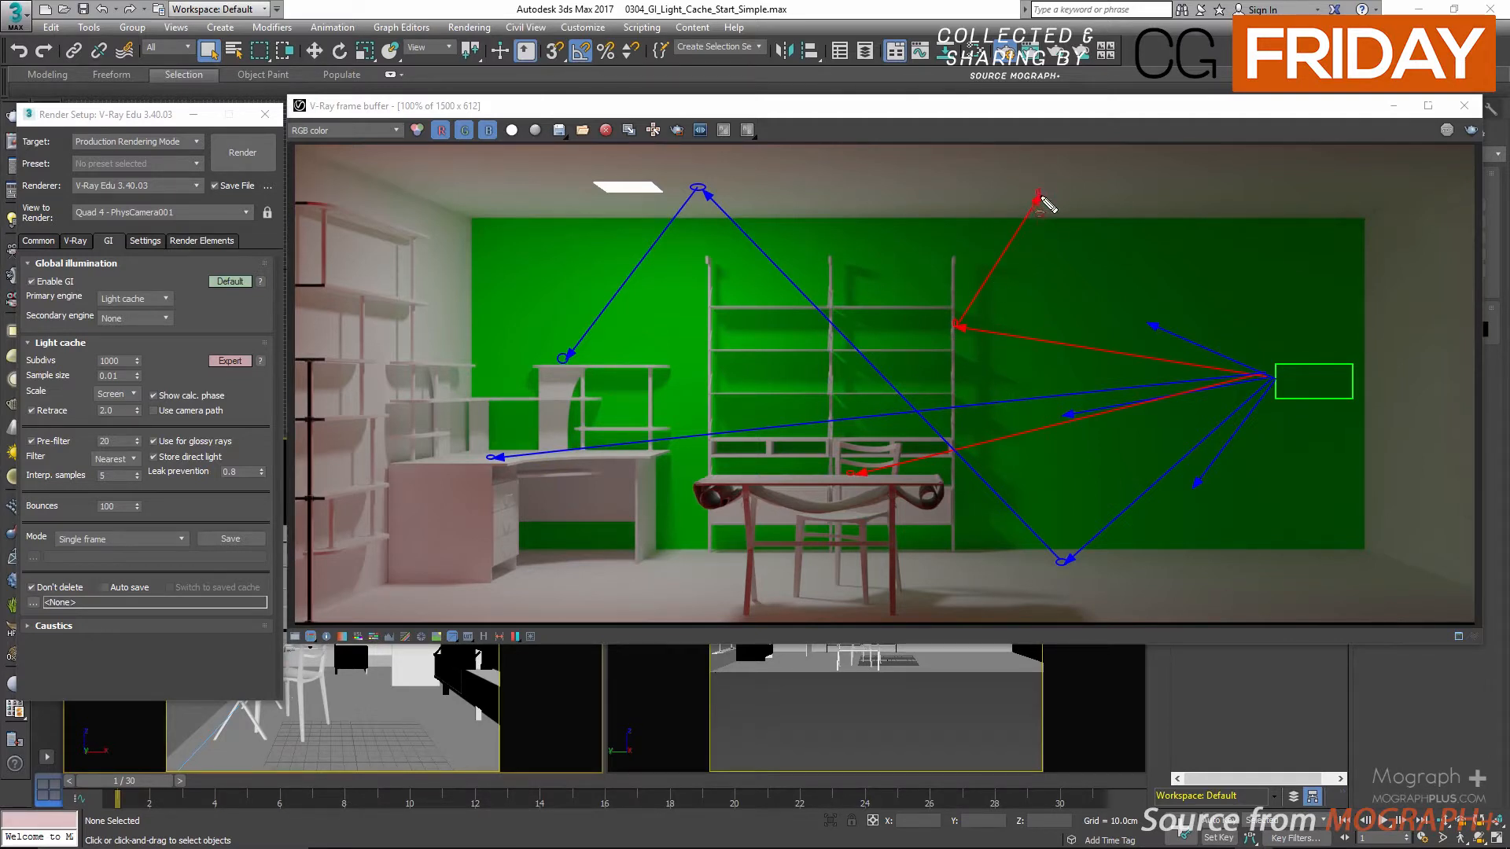
mouse_move(1046, 201)
mouse_down()
mouse_move(1314, 258)
mouse_move(1389, 335)
mouse_move(1413, 330)
mouse_move(1365, 498)
mouse_move(1302, 591)
mouse_move(1120, 169)
mouse_up()
key(e)
key(a)
key(e)
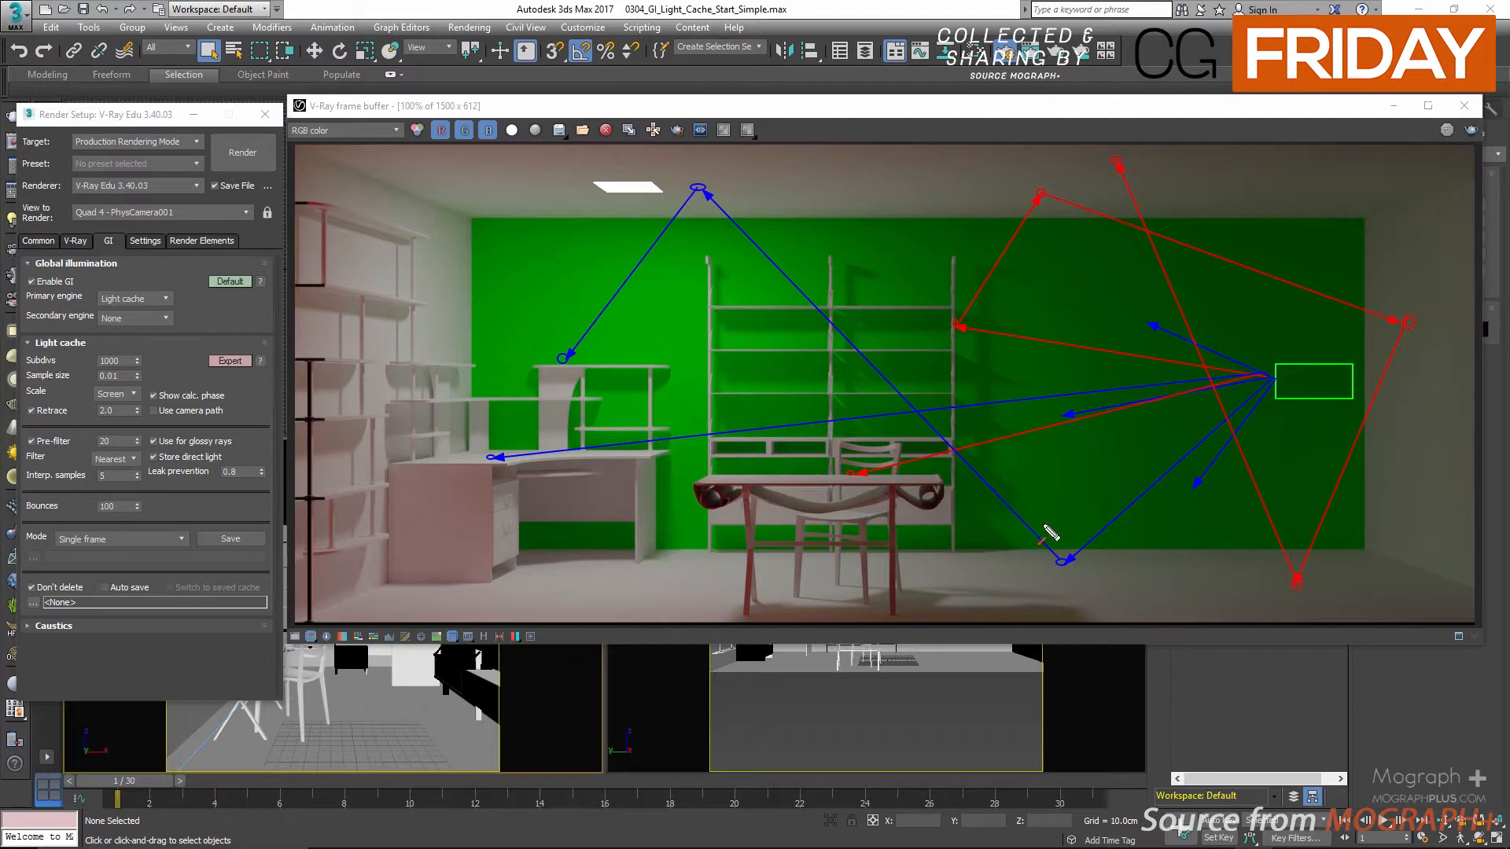
key(a)
mouse_move(1270, 379)
mouse_down()
mouse_move(1131, 585)
mouse_move(893, 170)
mouse_up()
key(e)
key(e)
mouse_move(1269, 378)
mouse_down()
mouse_move(1169, 595)
mouse_move(966, 195)
mouse_move(887, 166)
mouse_up()
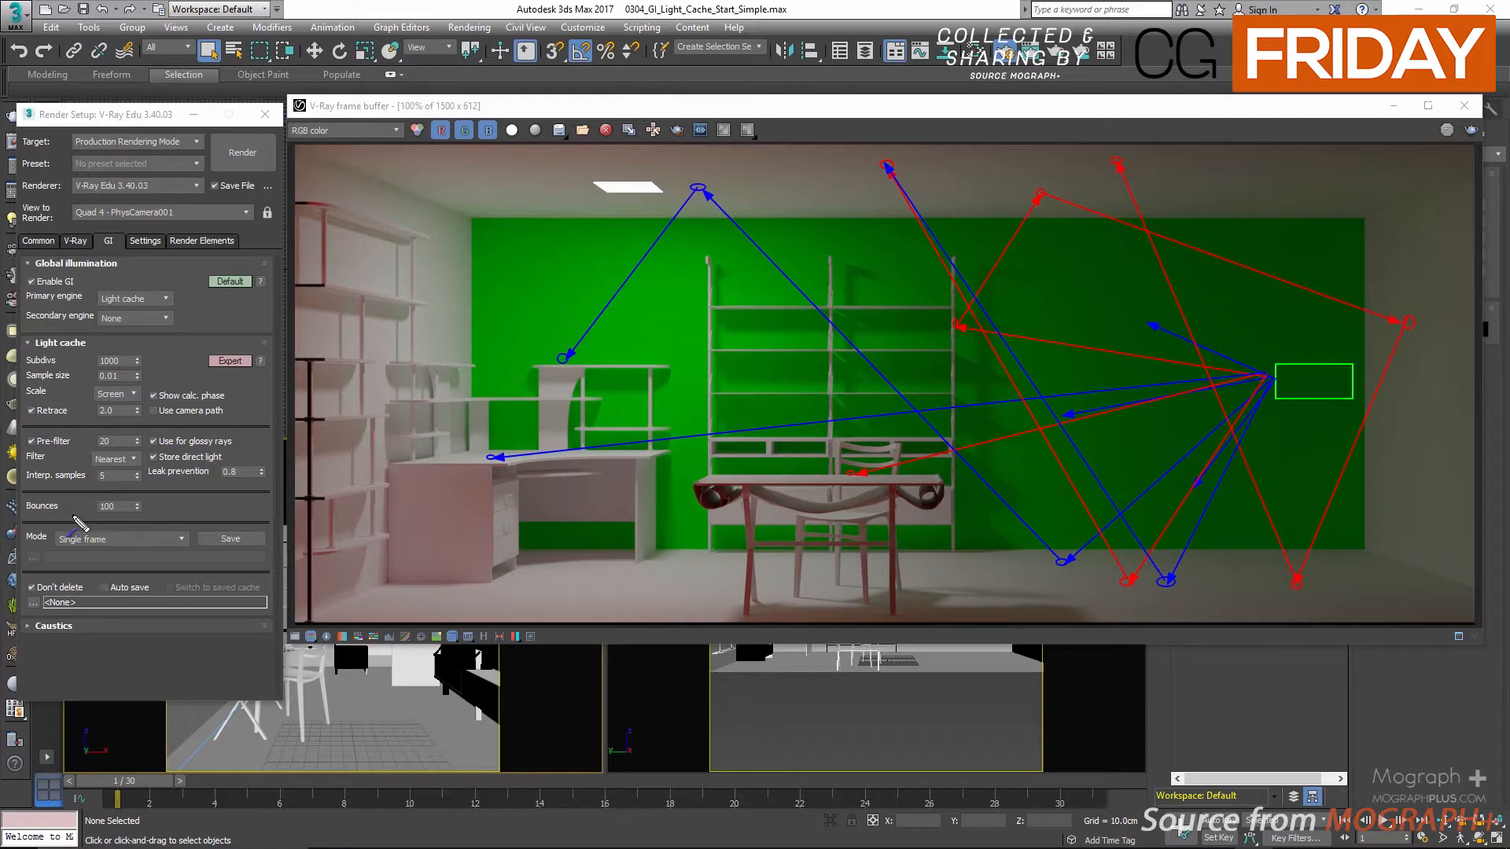
drag(193, 503, 153, 504)
key(Escape)
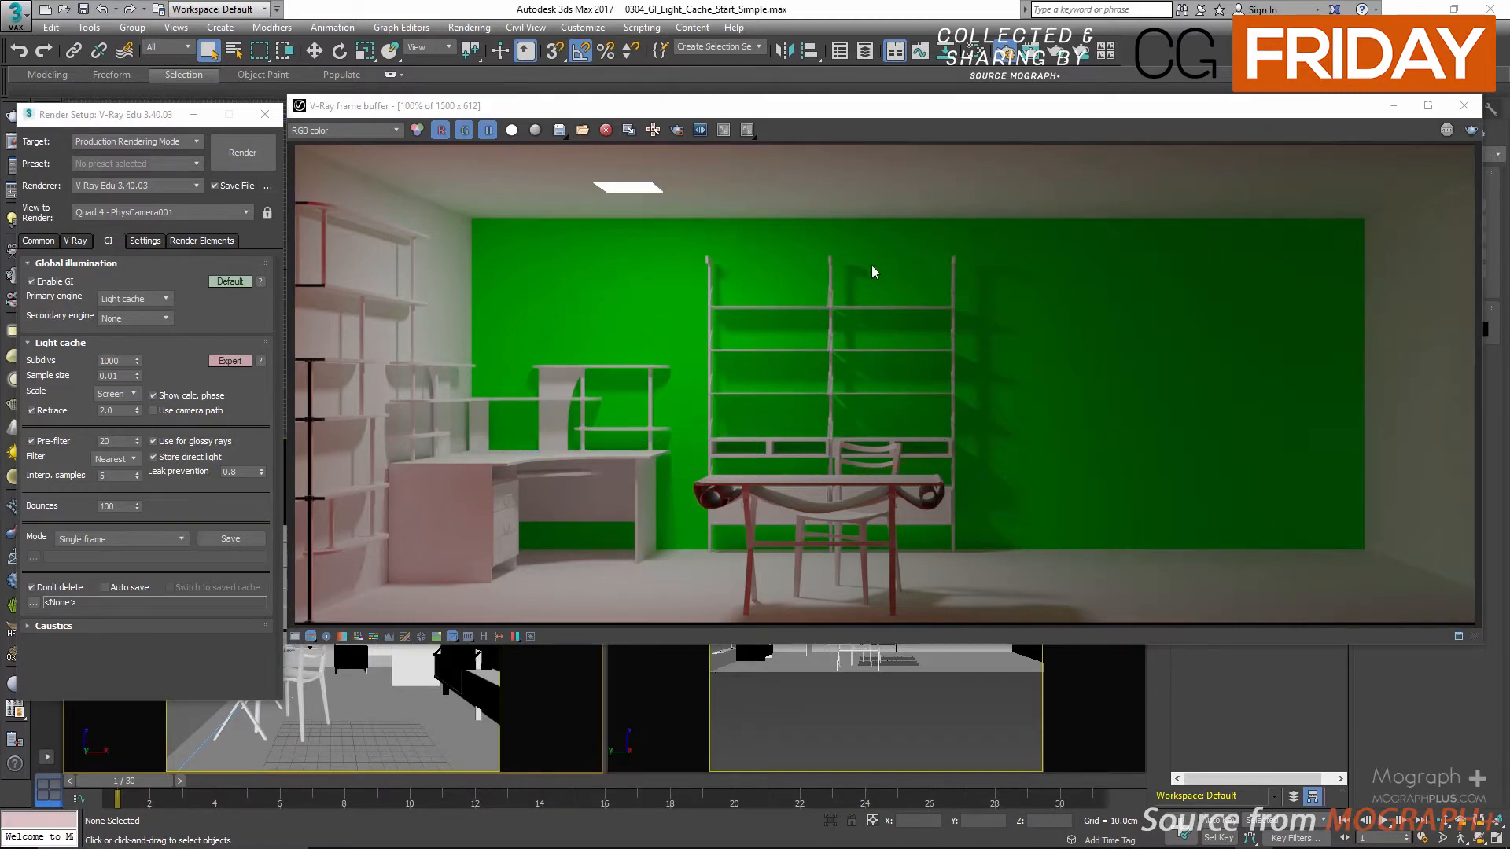
- Render the PhysCamera001 view and enlarge the frame buffer to show the image at 100%, with the V-Ray messages closed
click(237, 158)
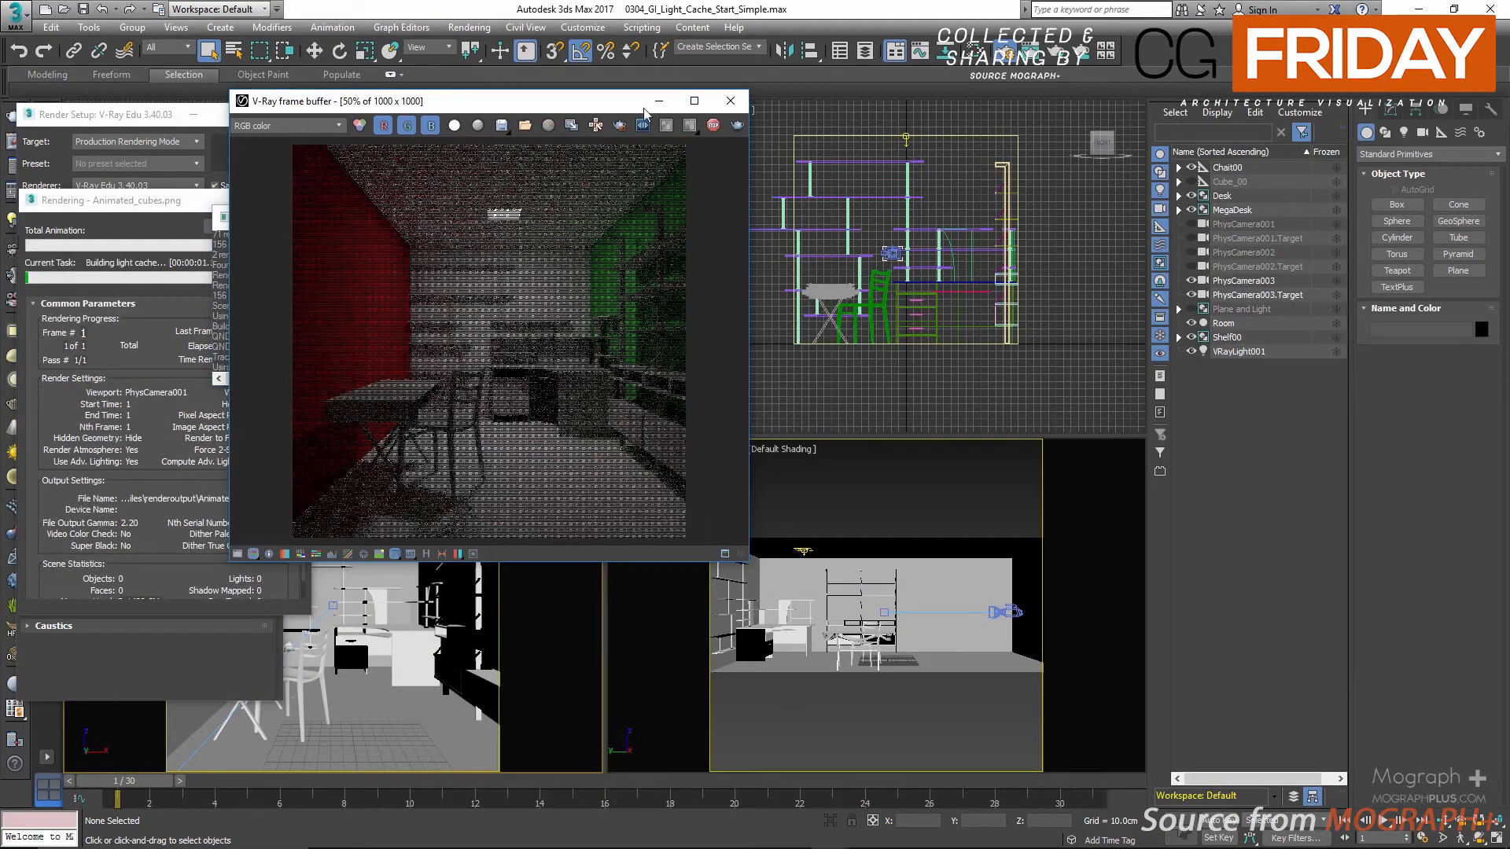
drag(644, 109, 1236, 45)
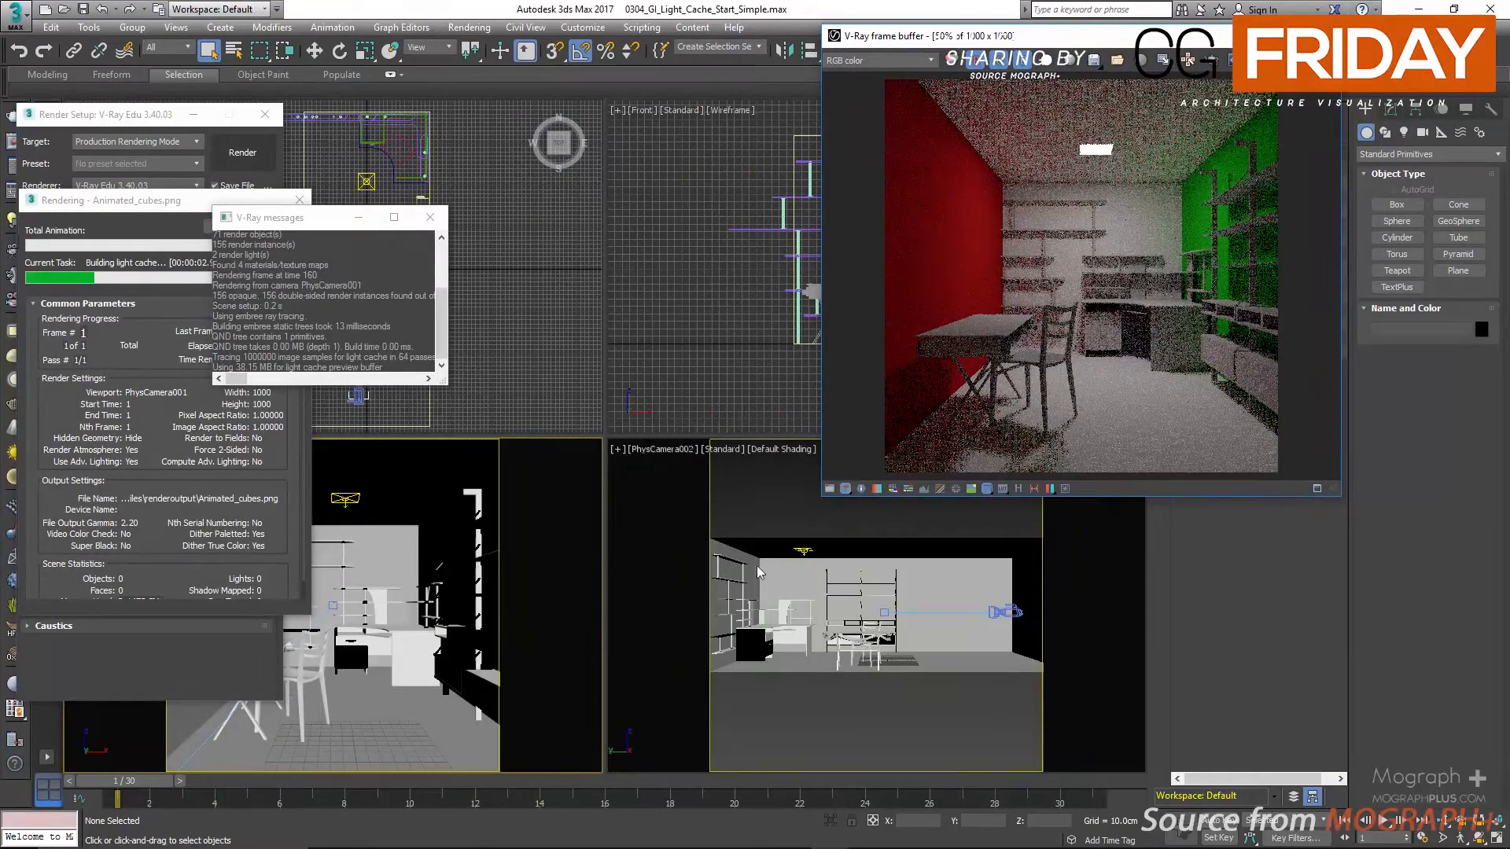
drag(822, 497, 651, 791)
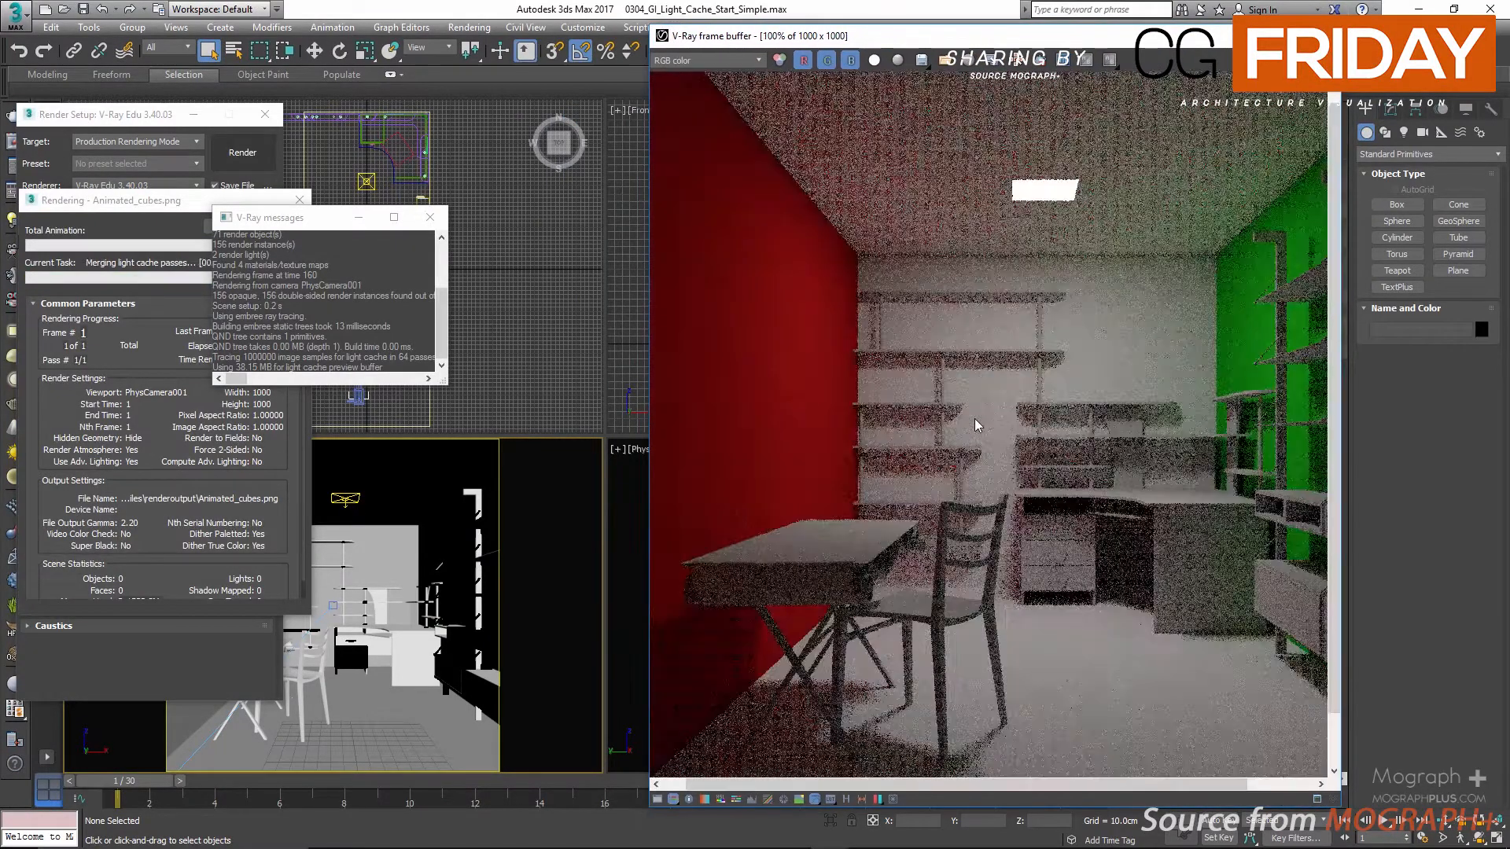
double_click(972, 420)
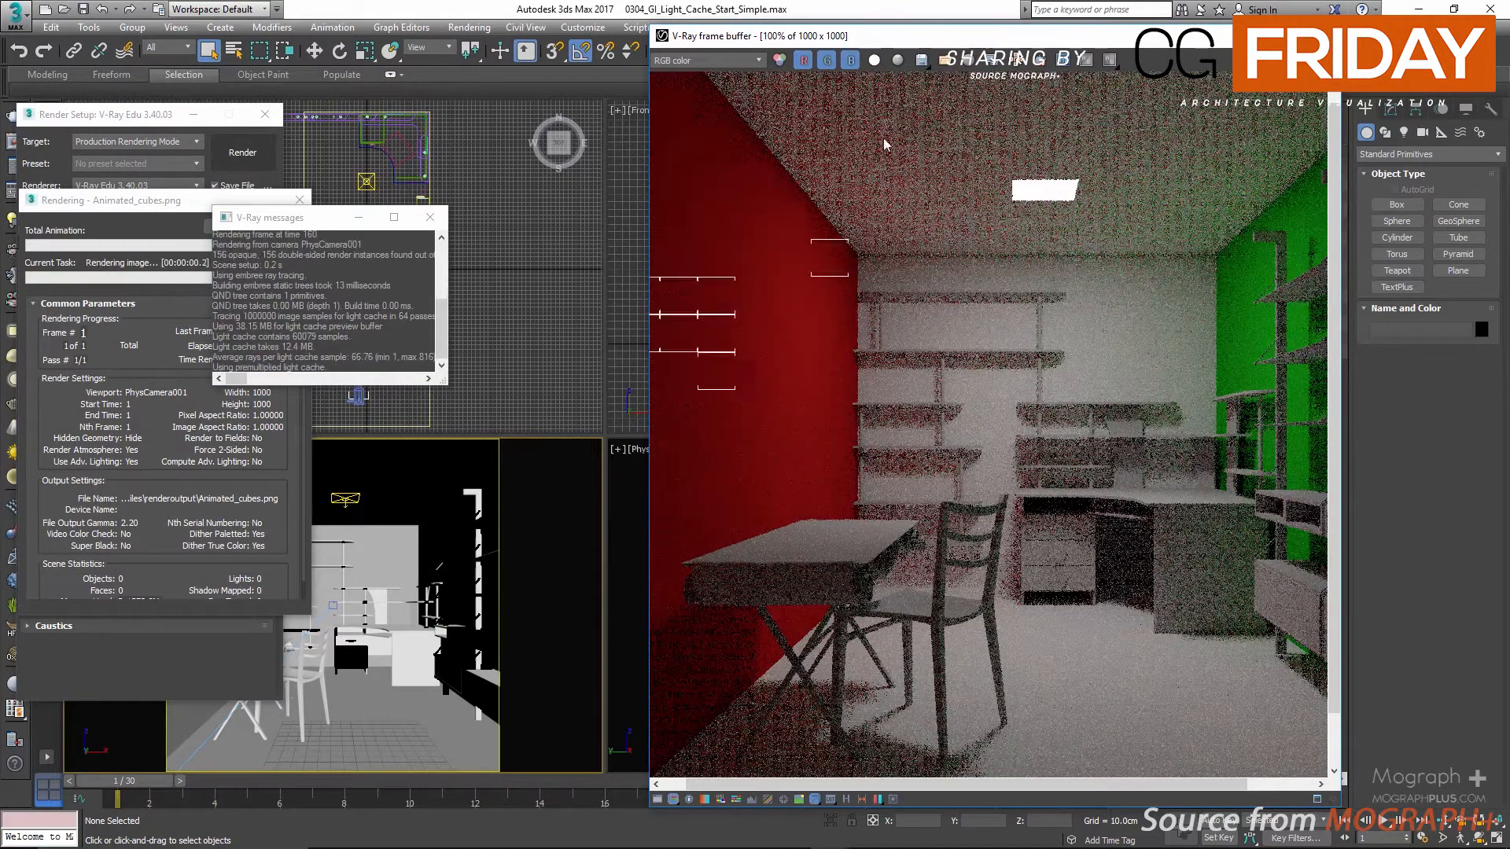
scroll(1053, 343, down, 2)
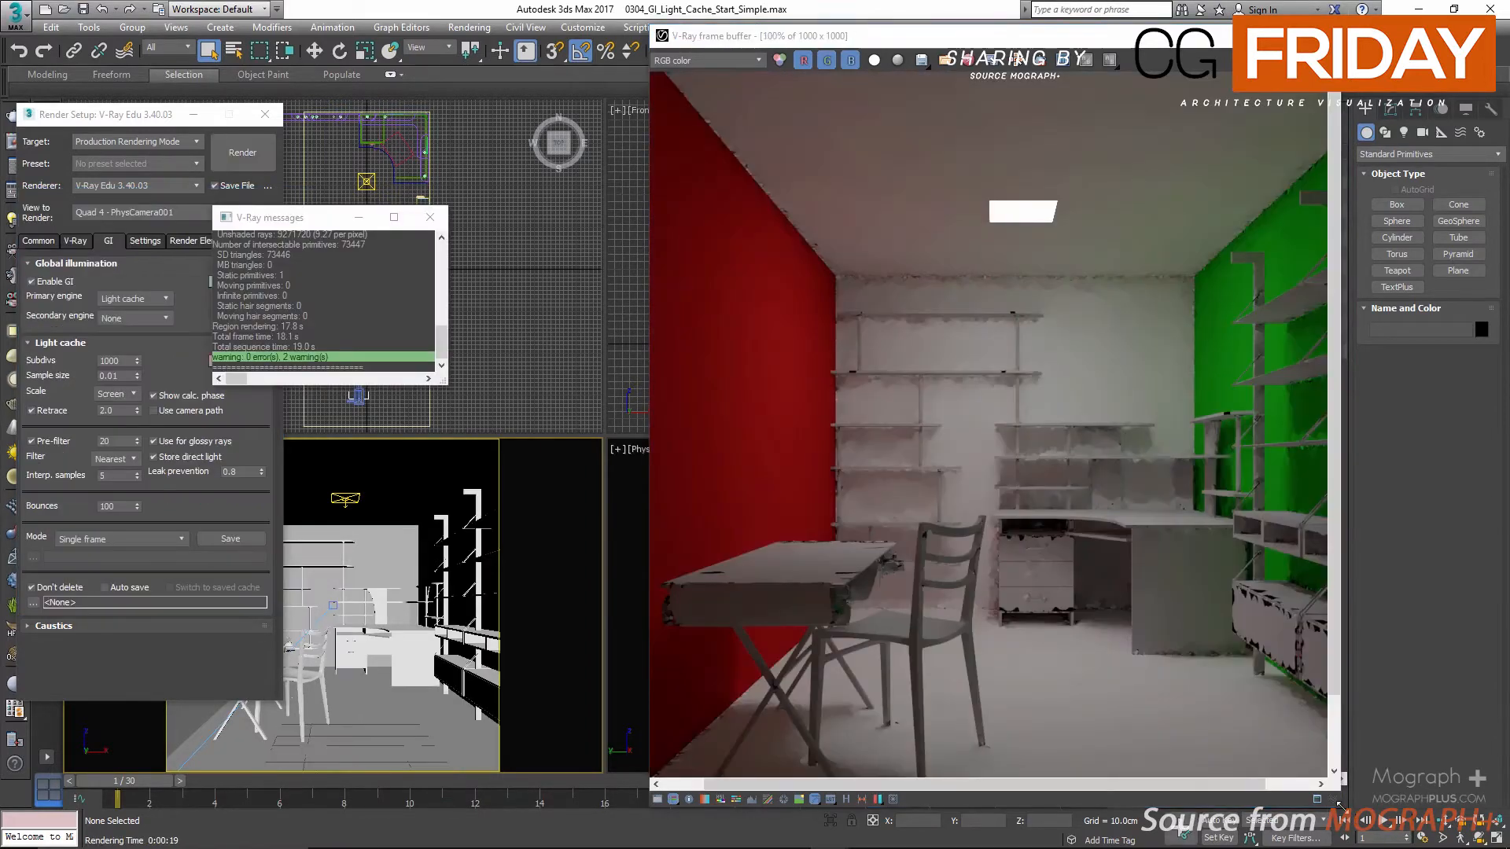
drag(1341, 807, 1441, 843)
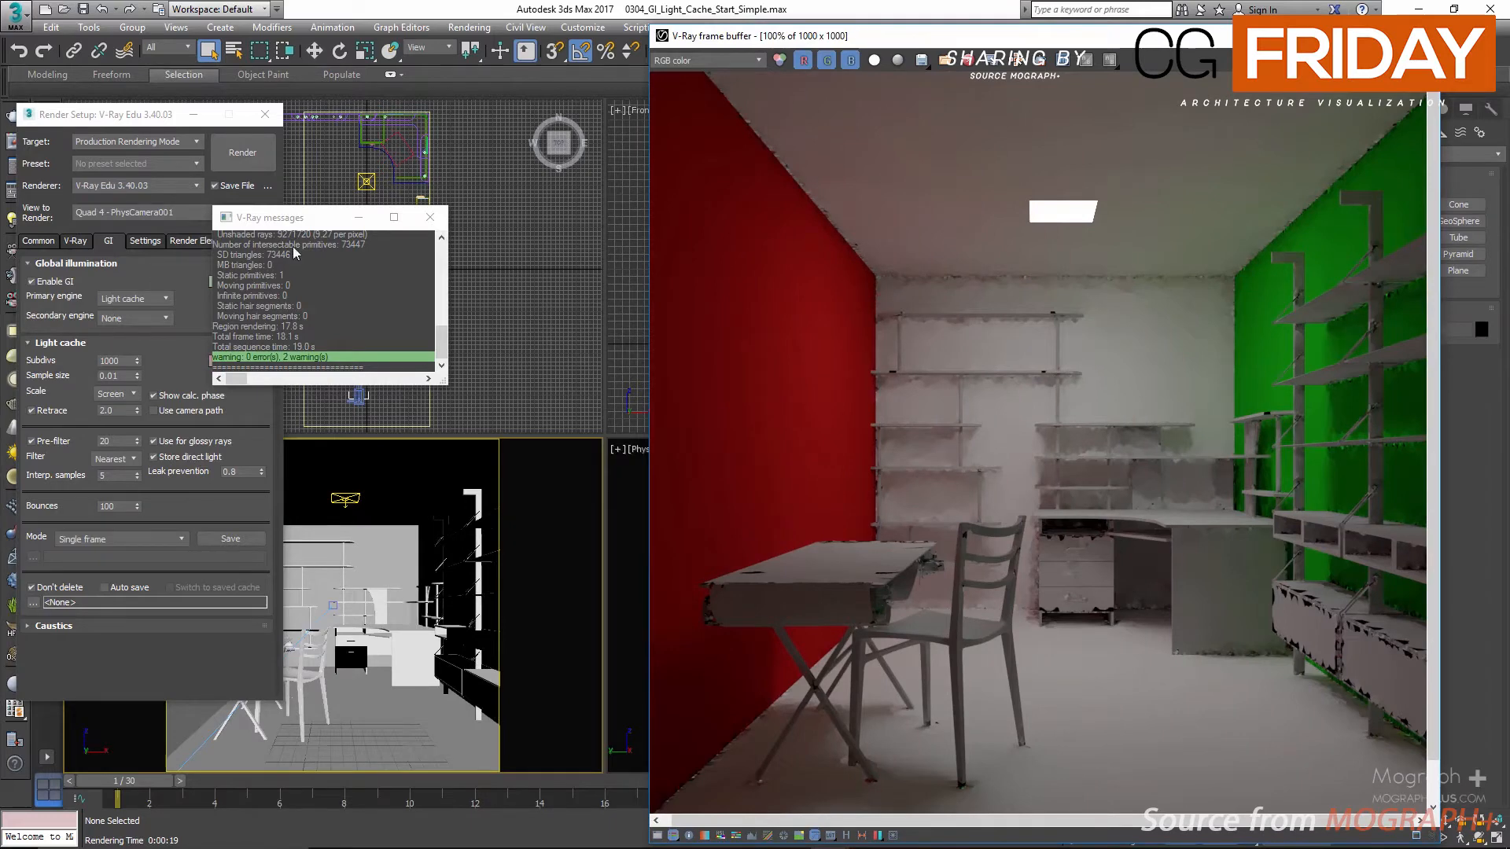
drag(293, 218, 389, 218)
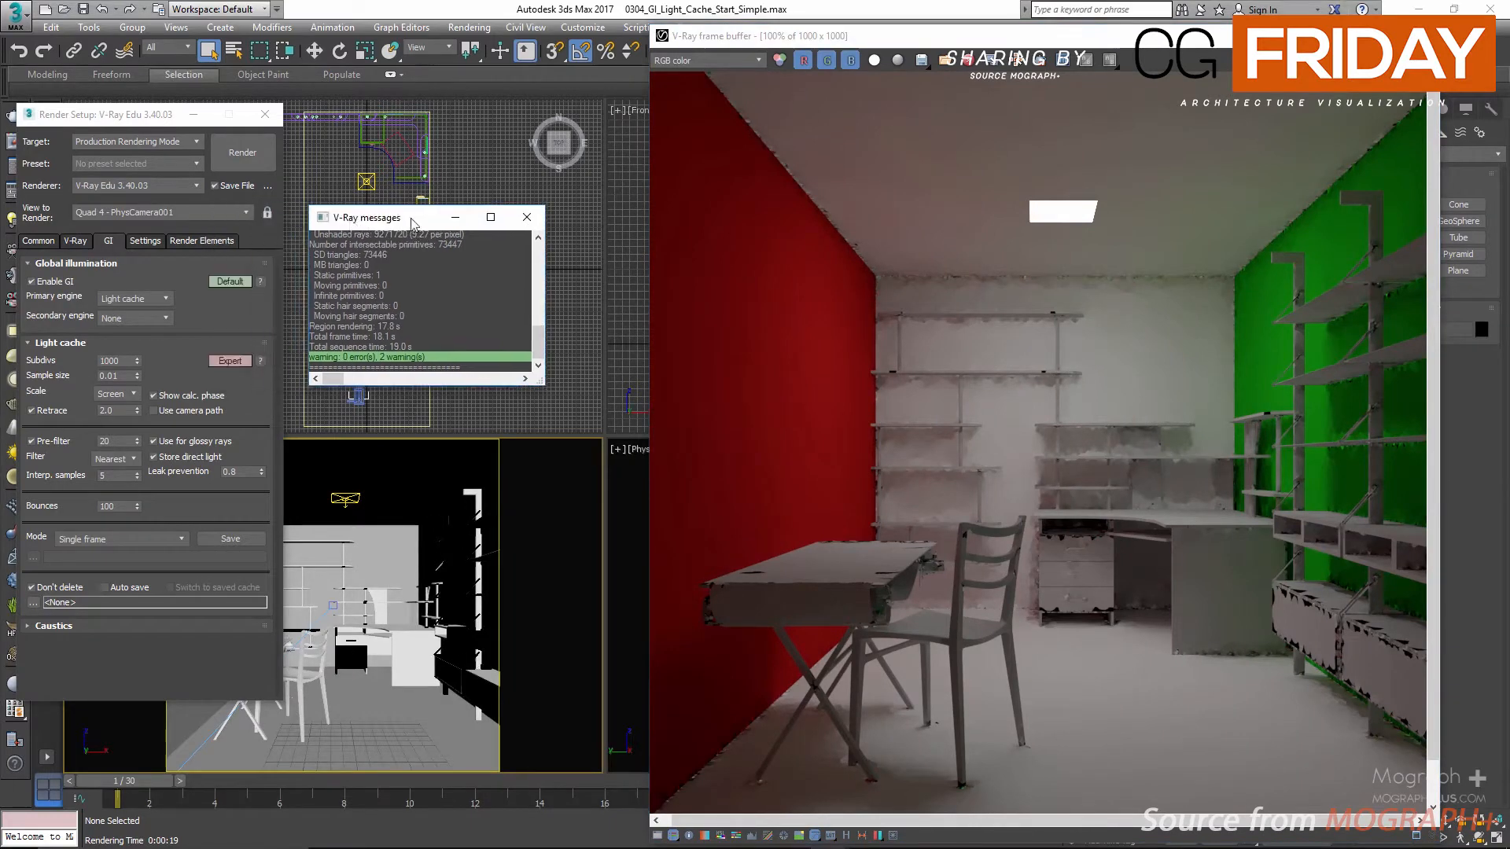
click(514, 224)
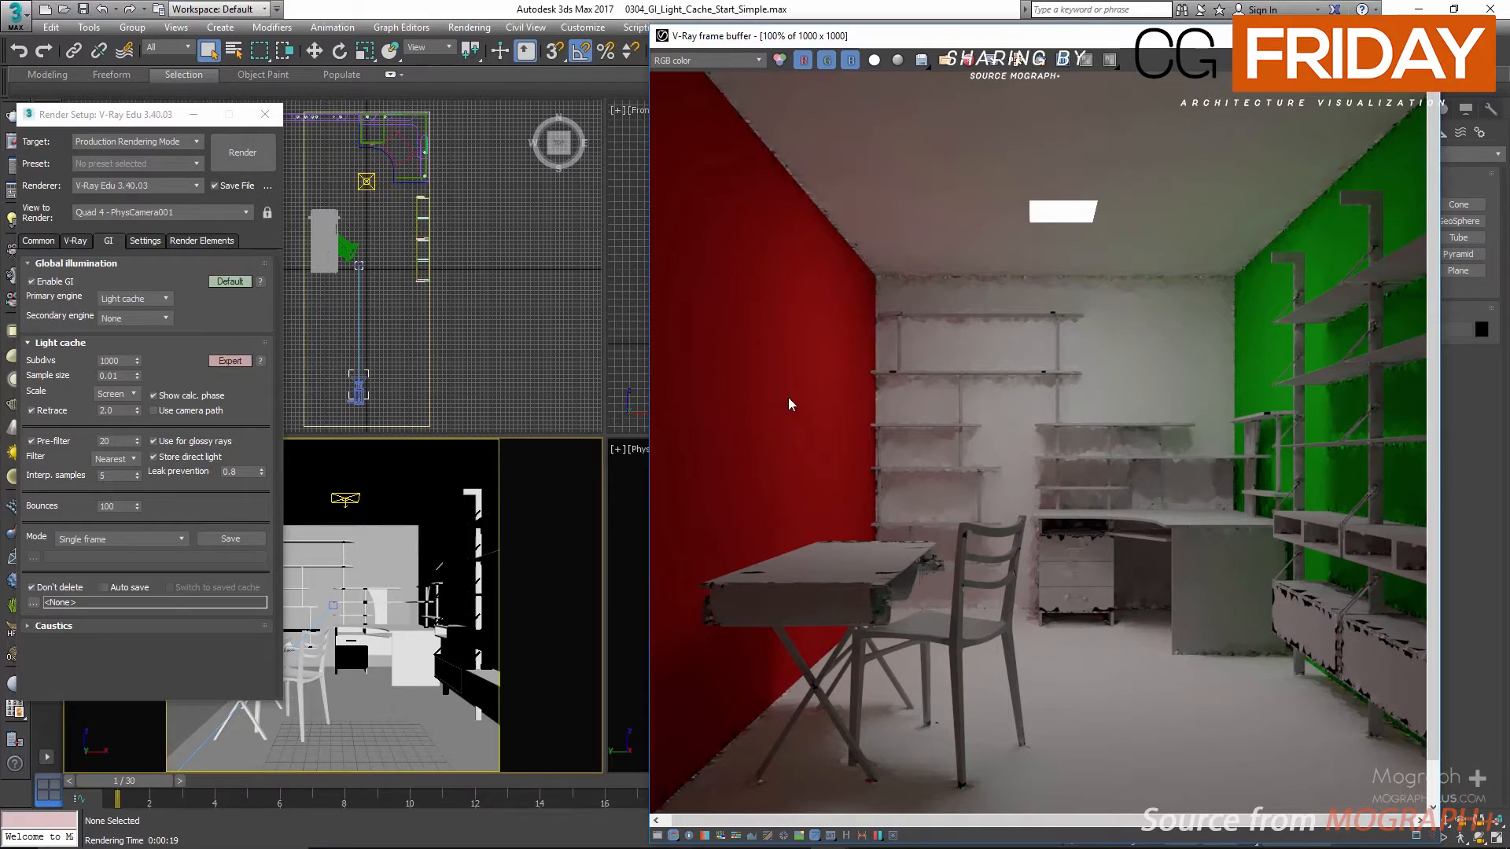
- Load the saved Subdivs = 10 render from the frame buffer's render history and look through the other saved renders
click(846, 835)
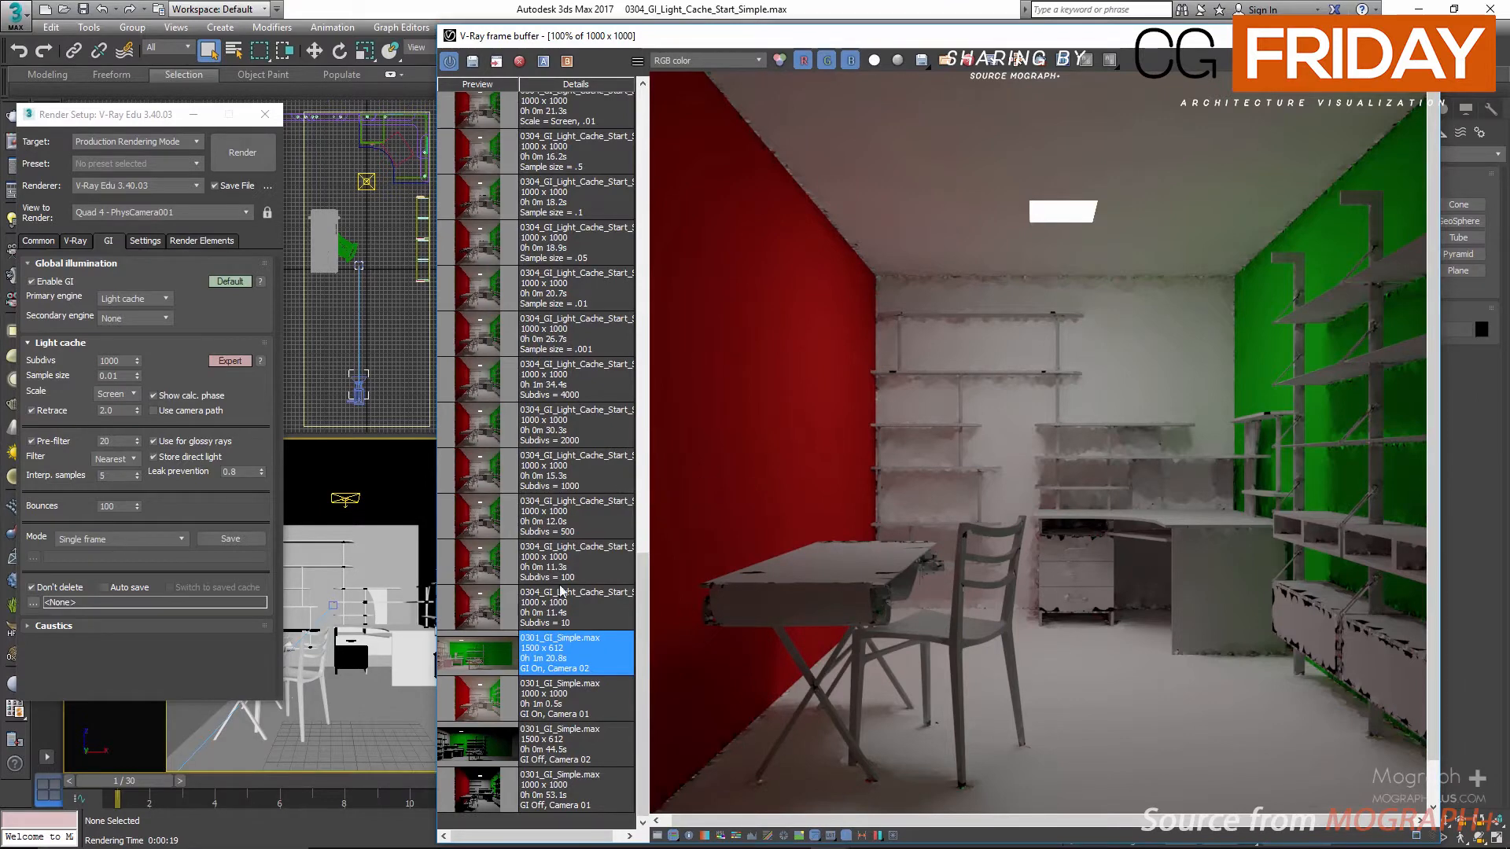
click(490, 608)
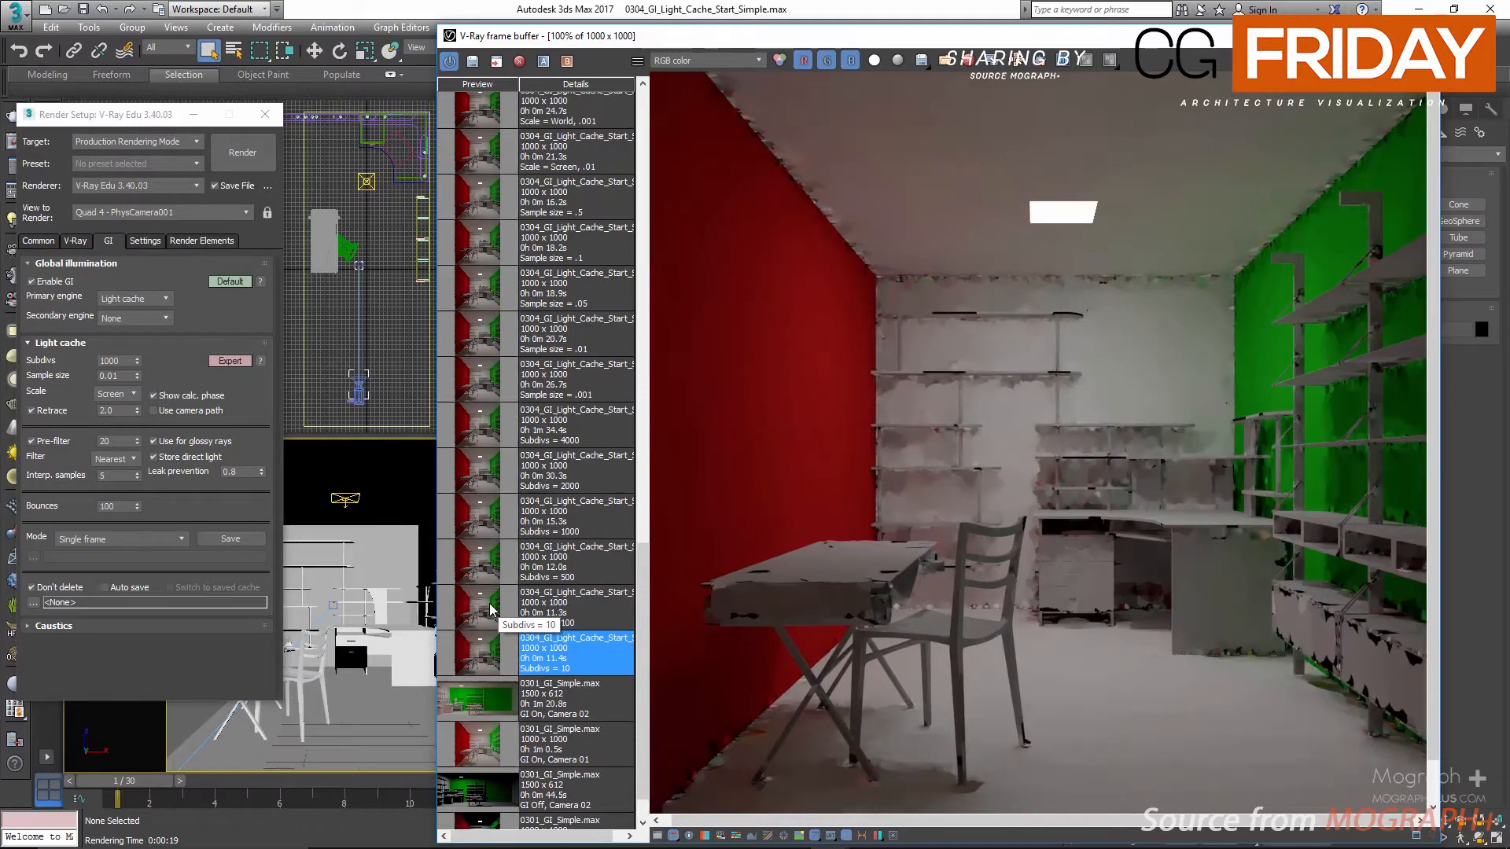
scroll(496, 560, up, 1)
scroll(496, 560, down, 1)
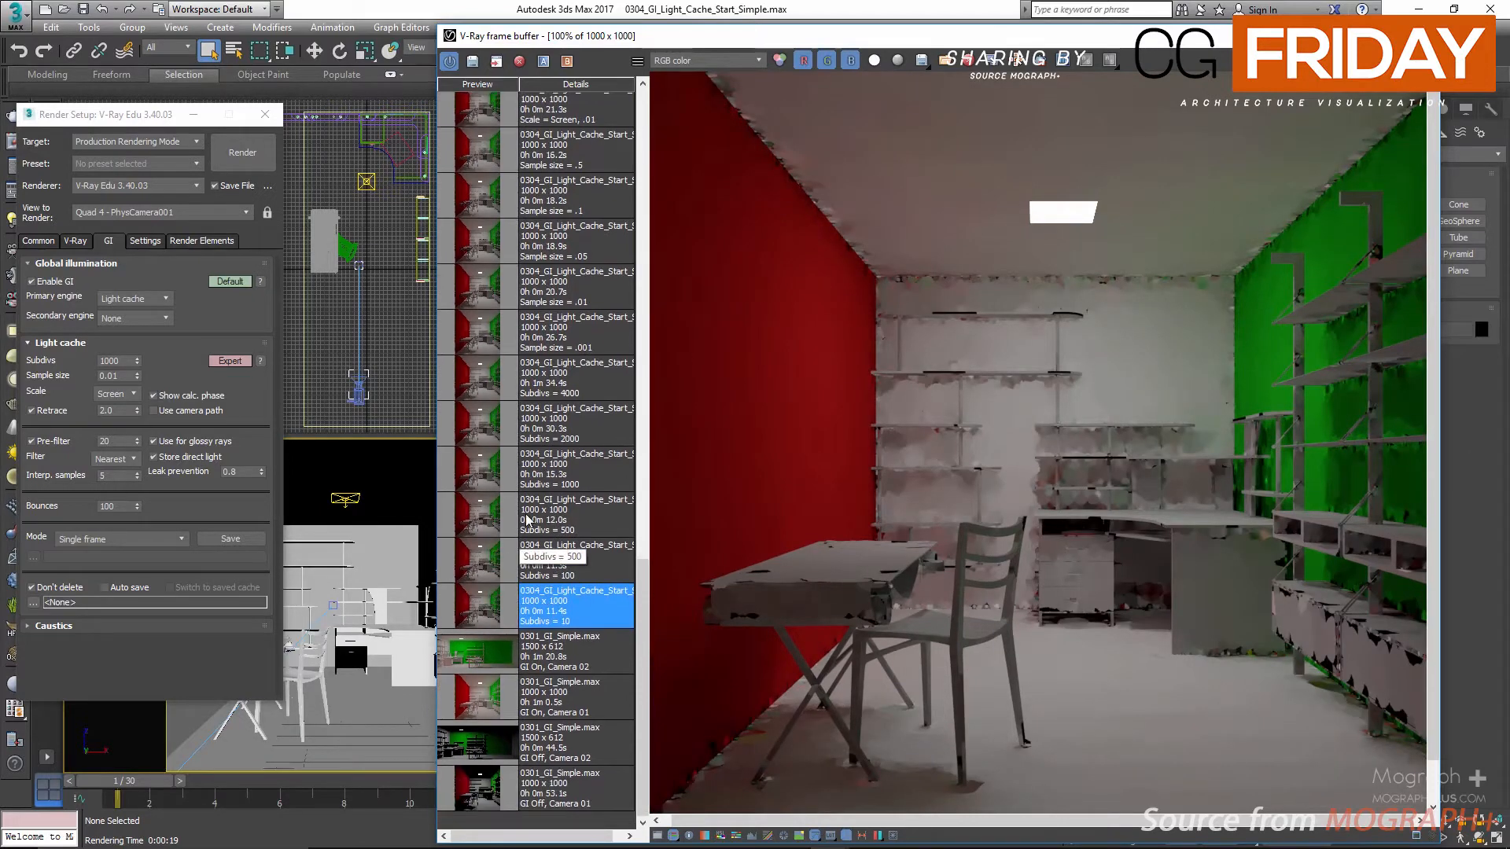
scroll(530, 485, up, 15)
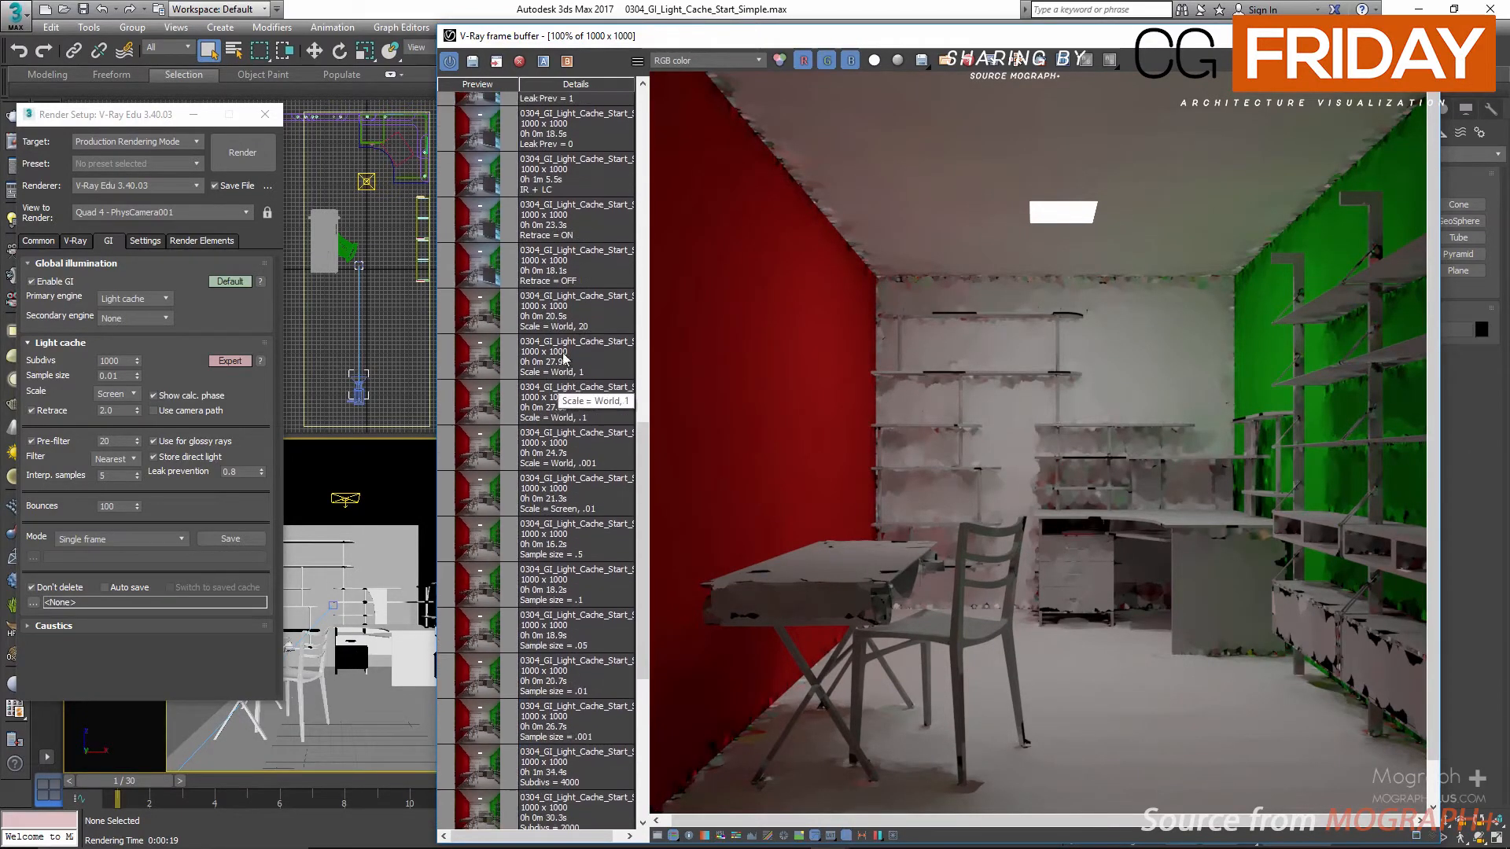
scroll(573, 236, up, 10)
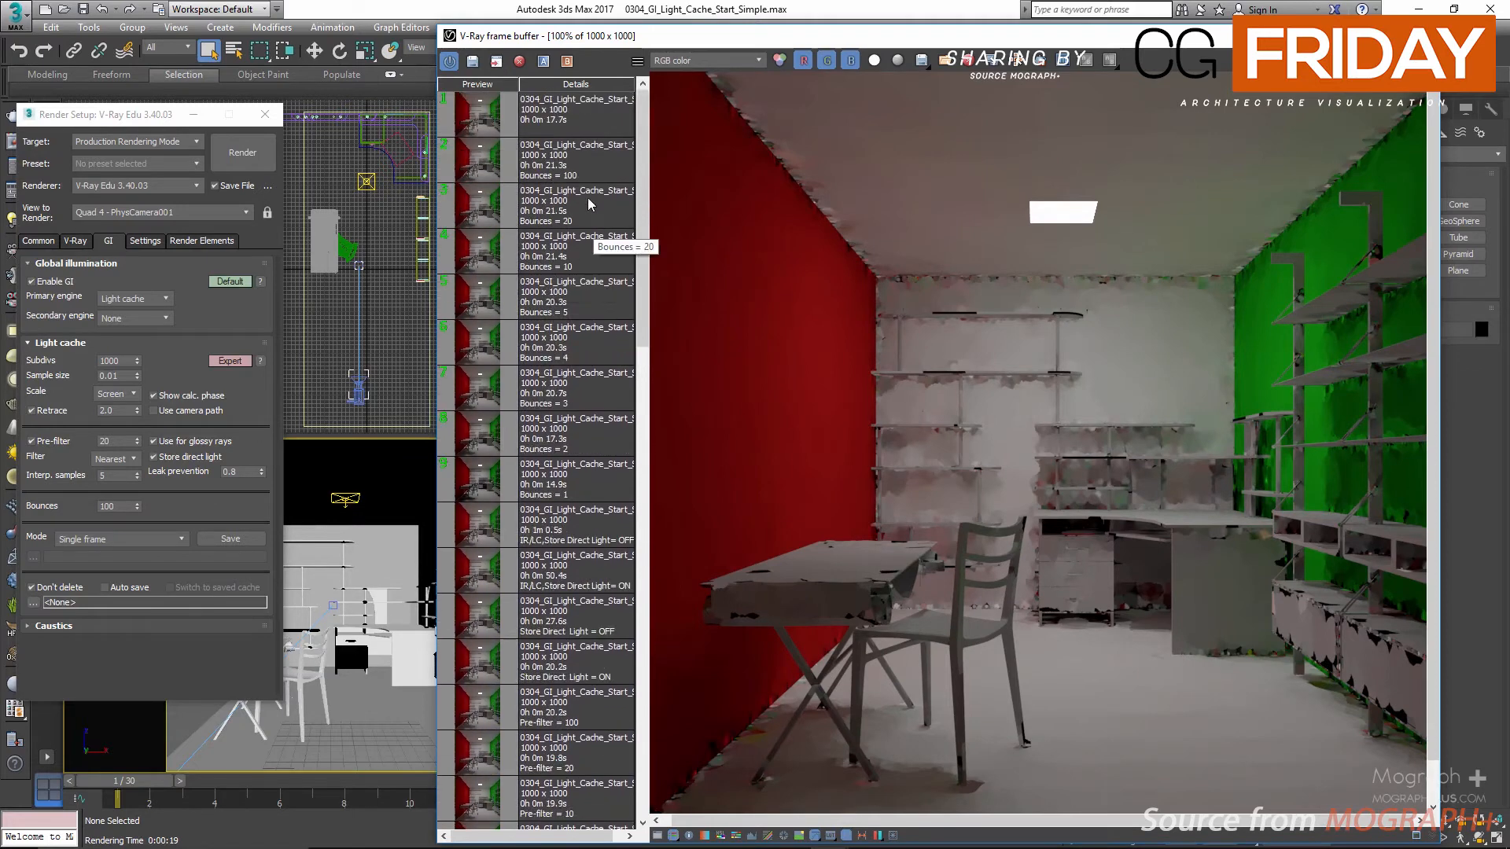
- Remove the newest, unlabelled render from the frame buffer's render history
click(566, 110)
click(520, 62)
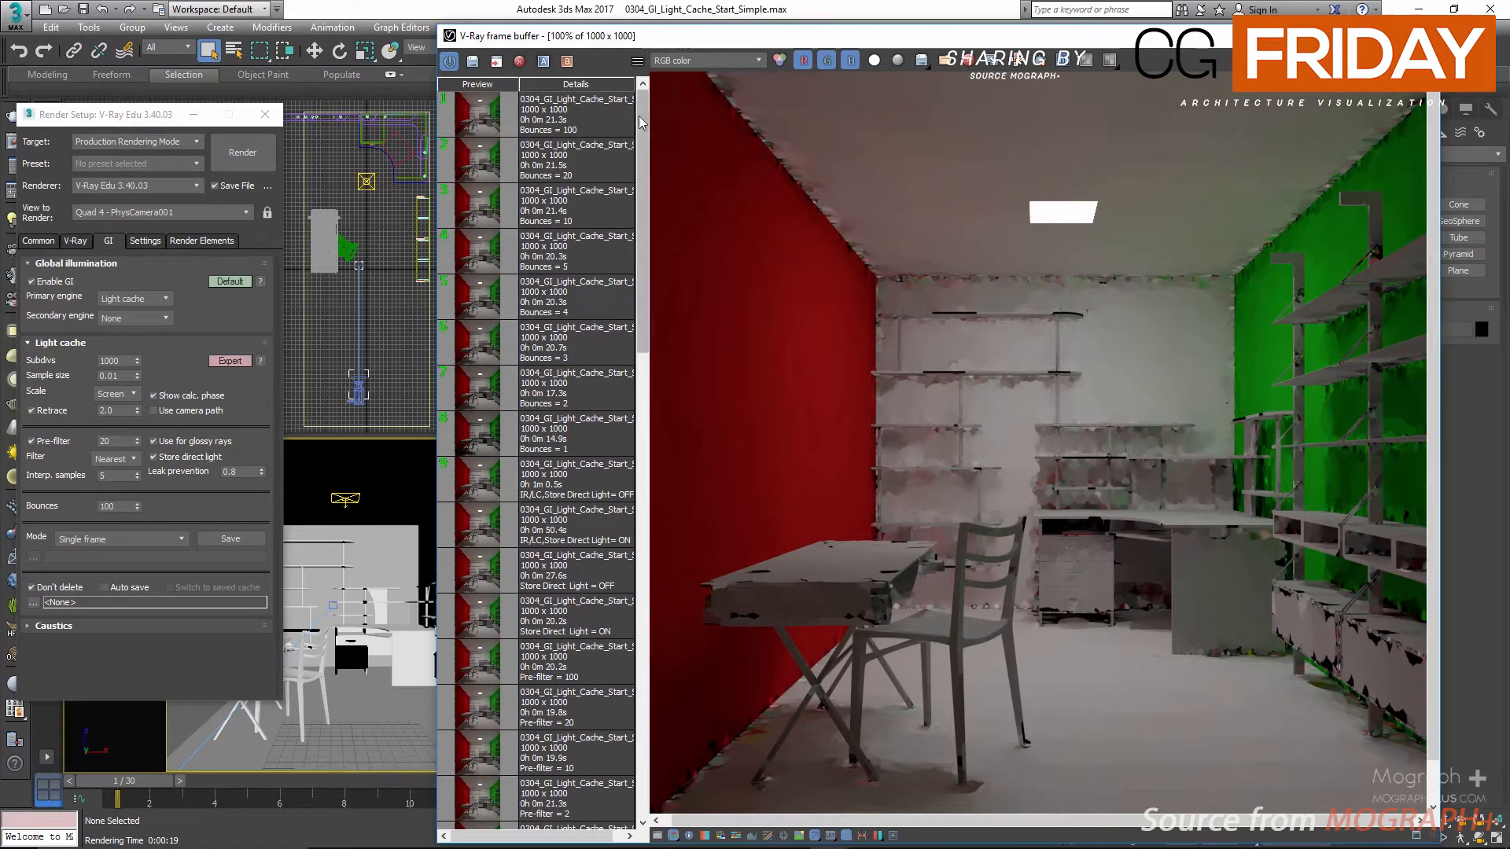
- Load the saved Subdivs renders from the history one by one: 10, 100, 500, 1000, 2000 and 4000
drag(642, 149, 697, 609)
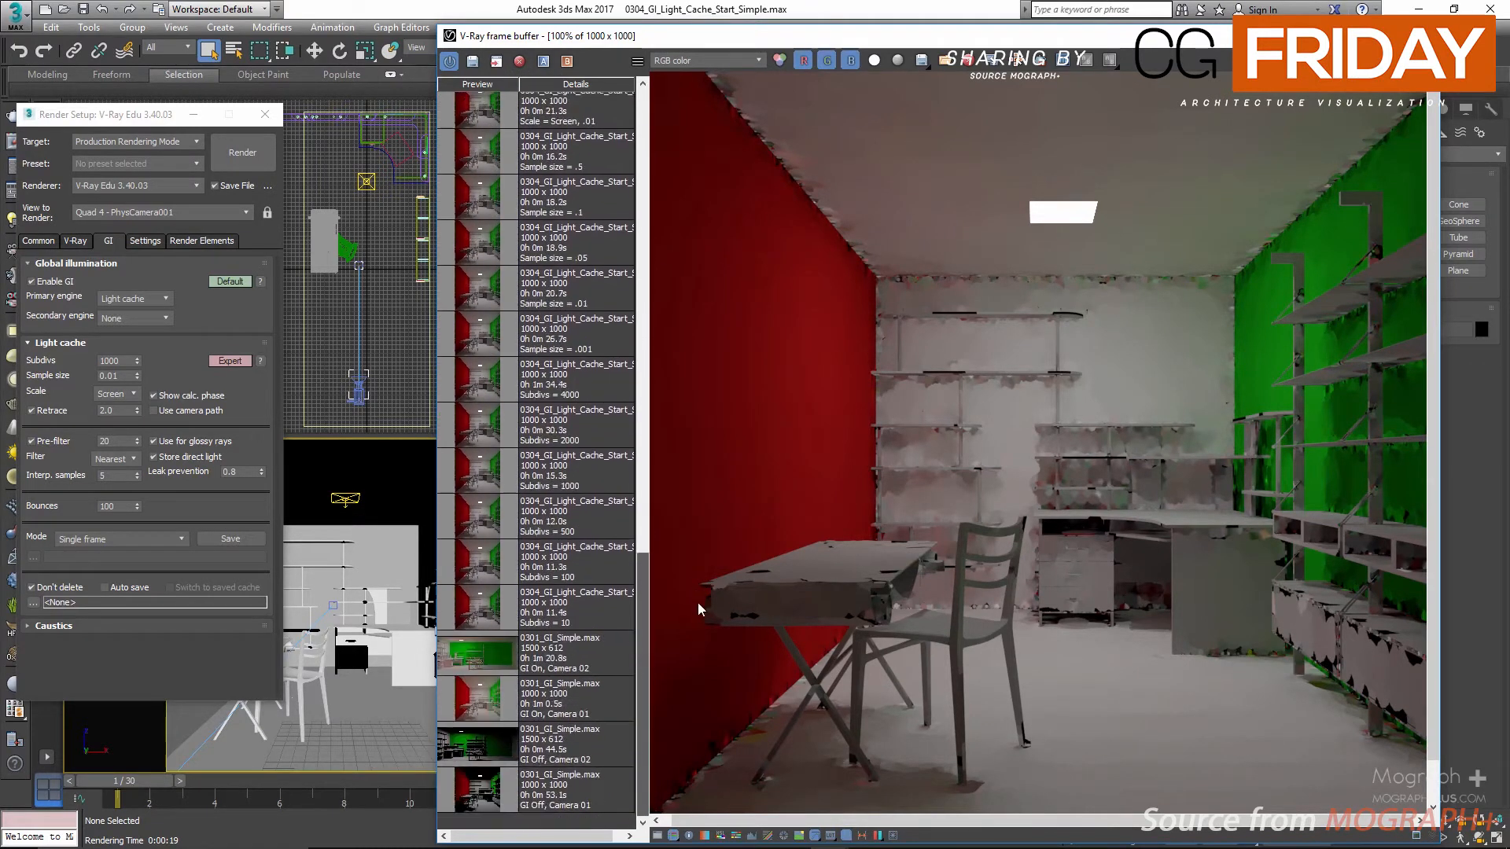
click(489, 610)
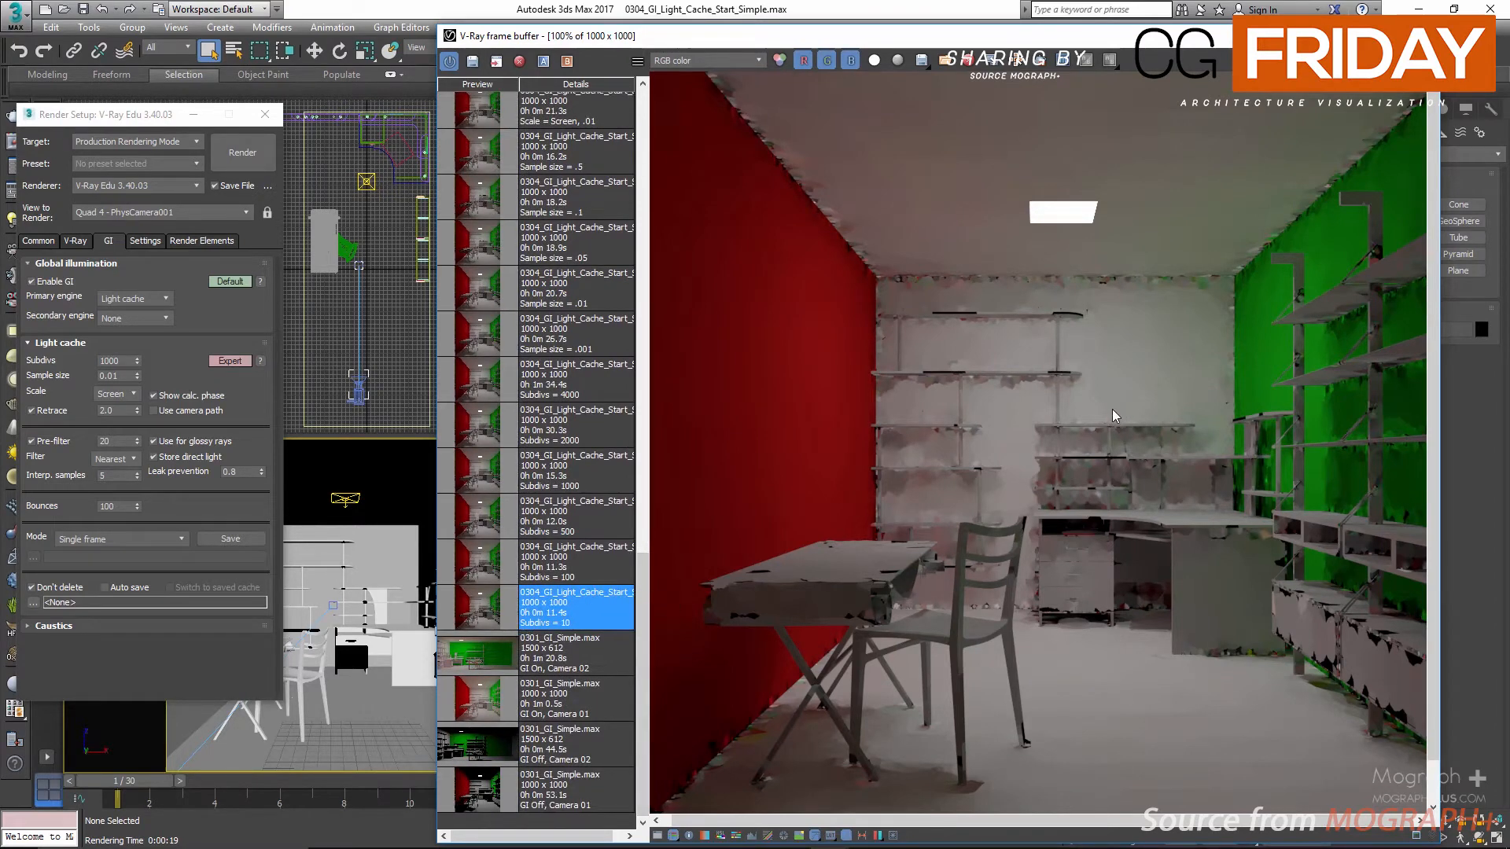
click(491, 570)
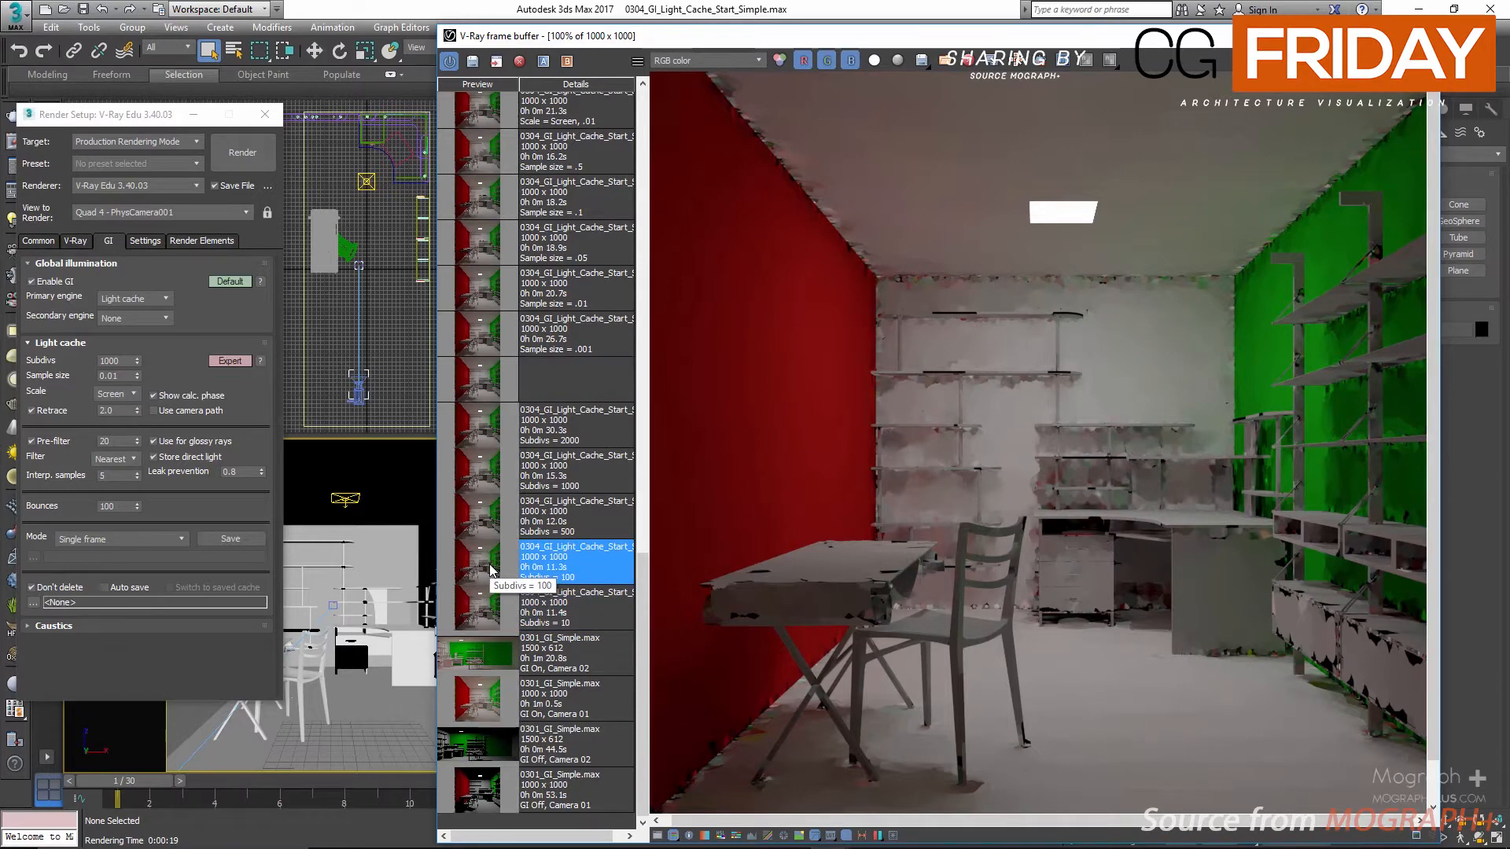
click(499, 529)
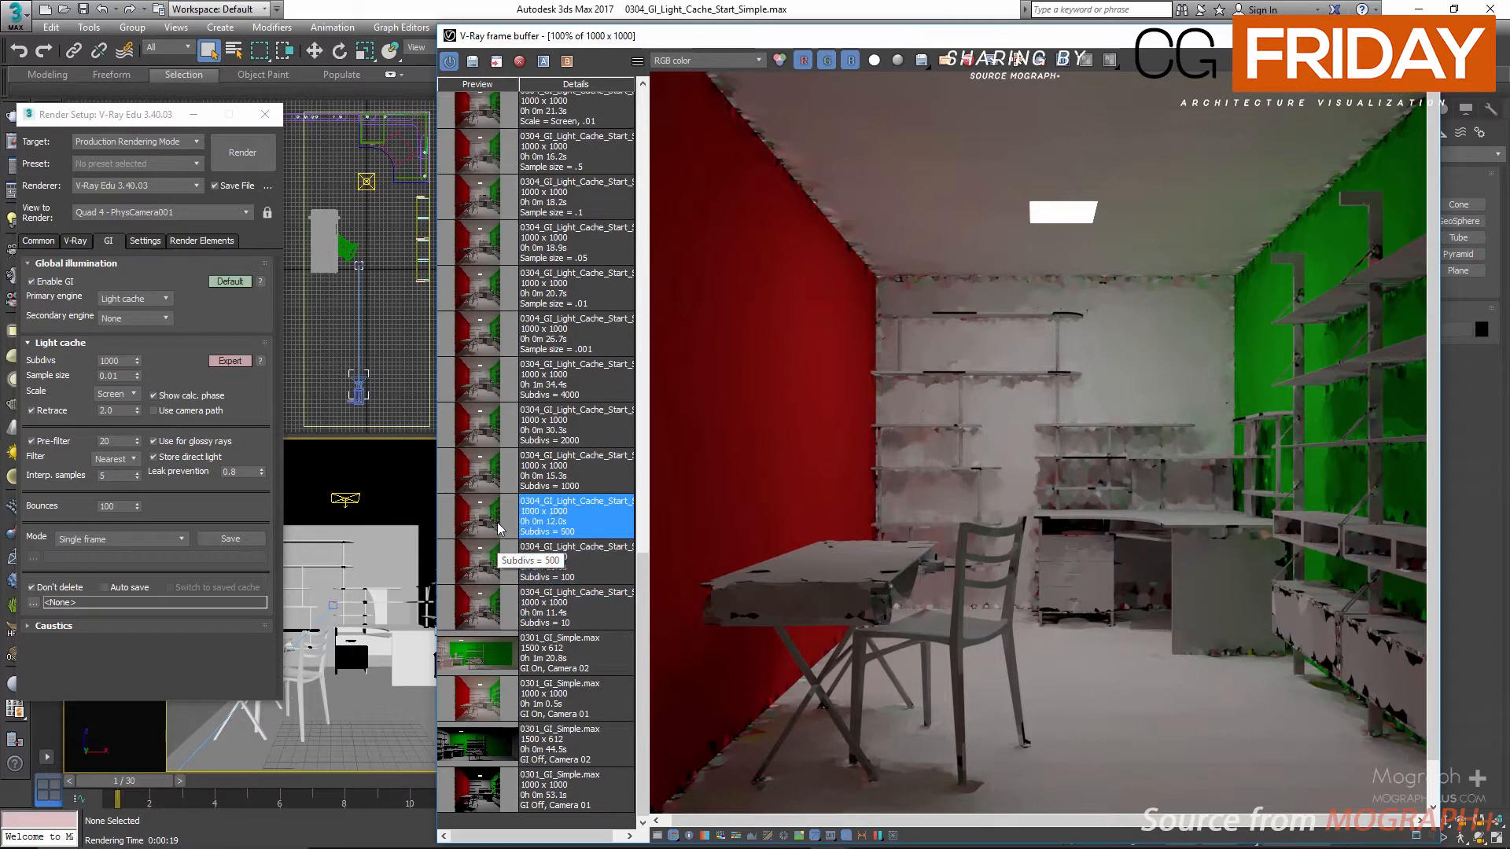
click(487, 474)
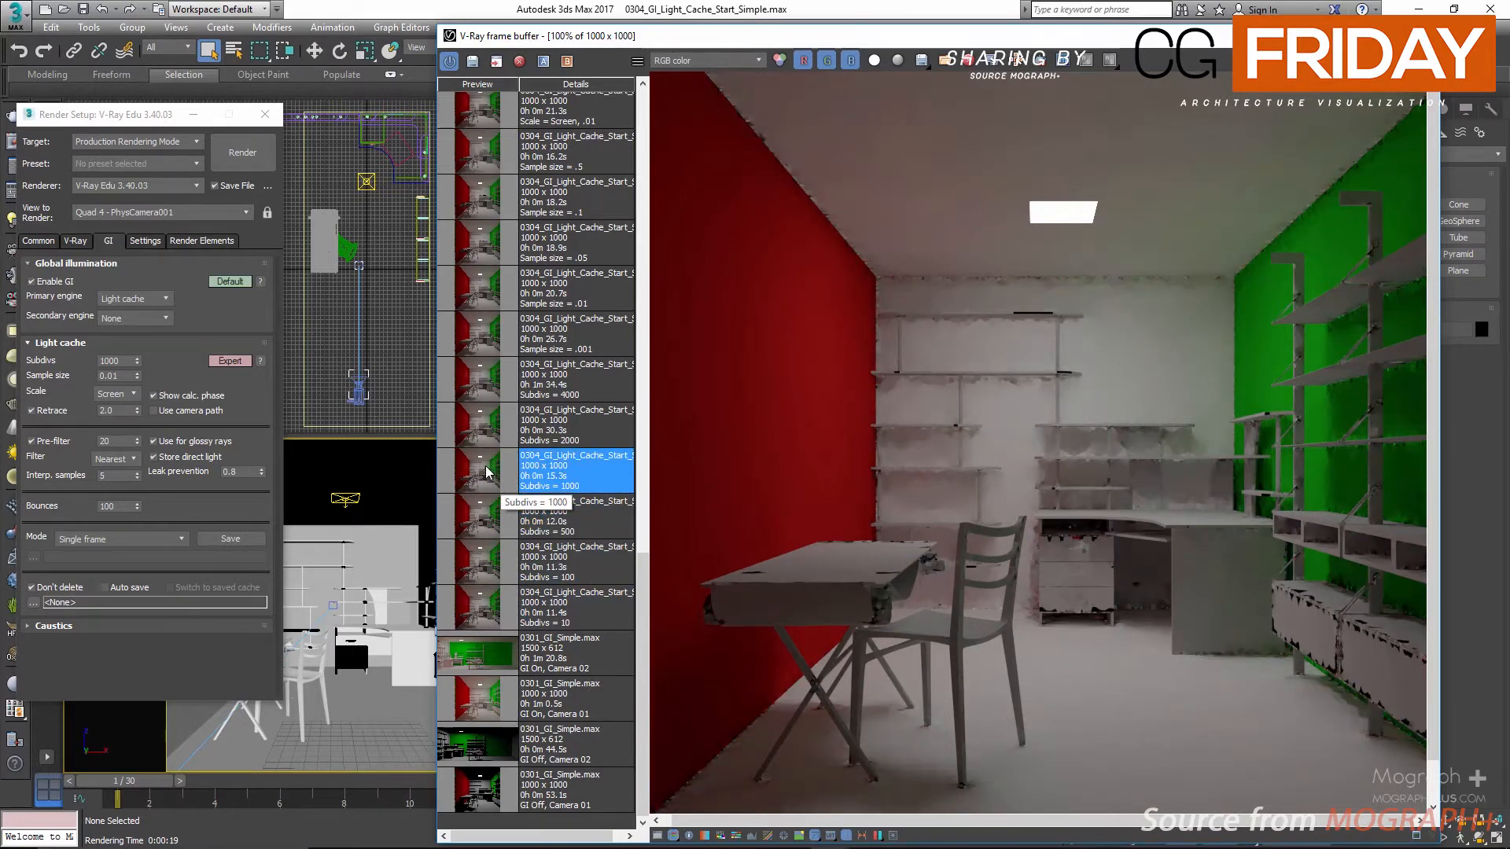
click(483, 429)
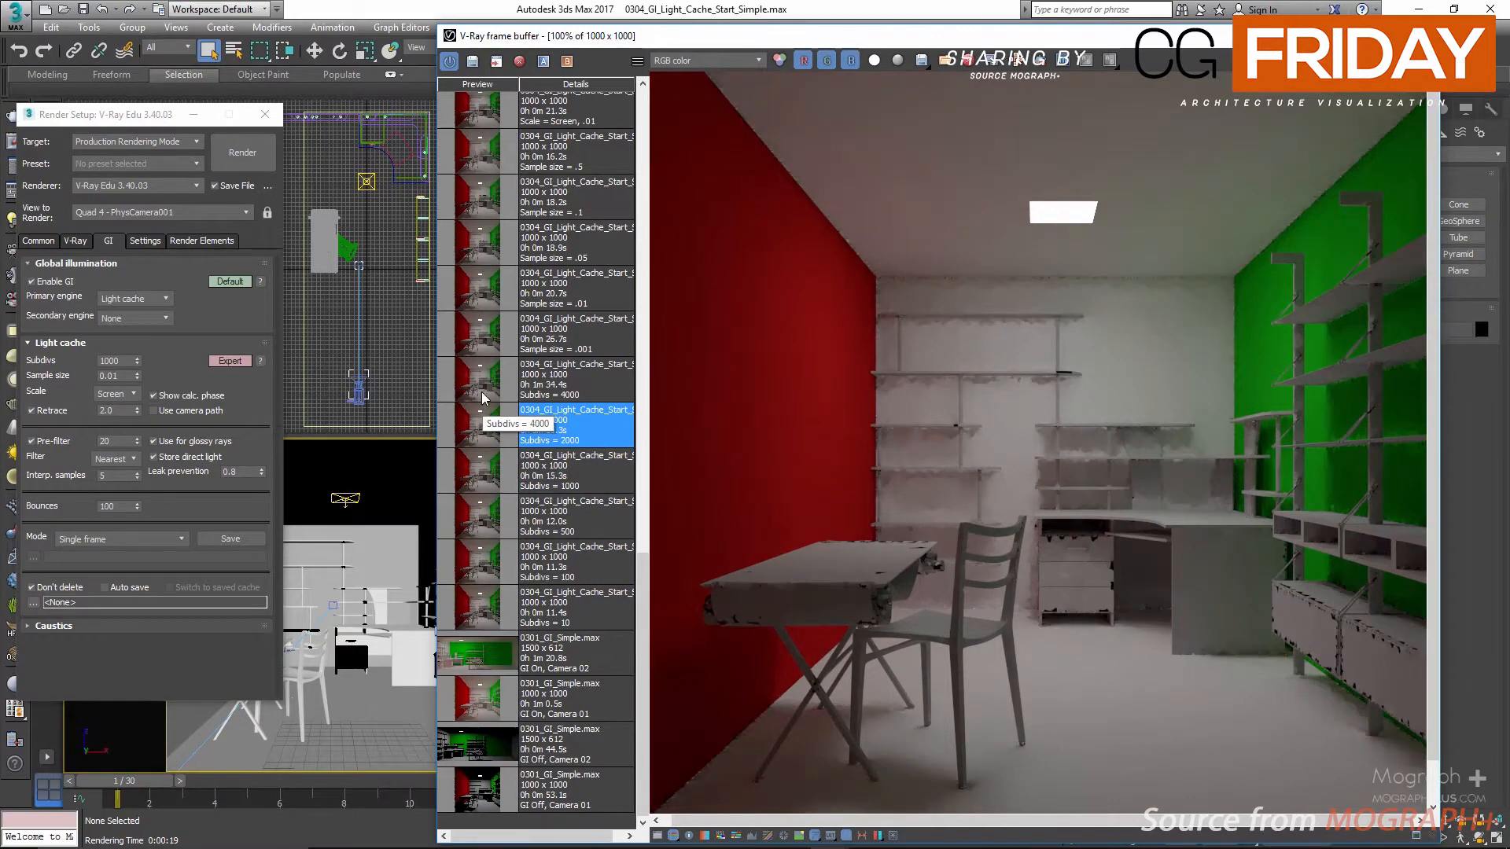
click(485, 388)
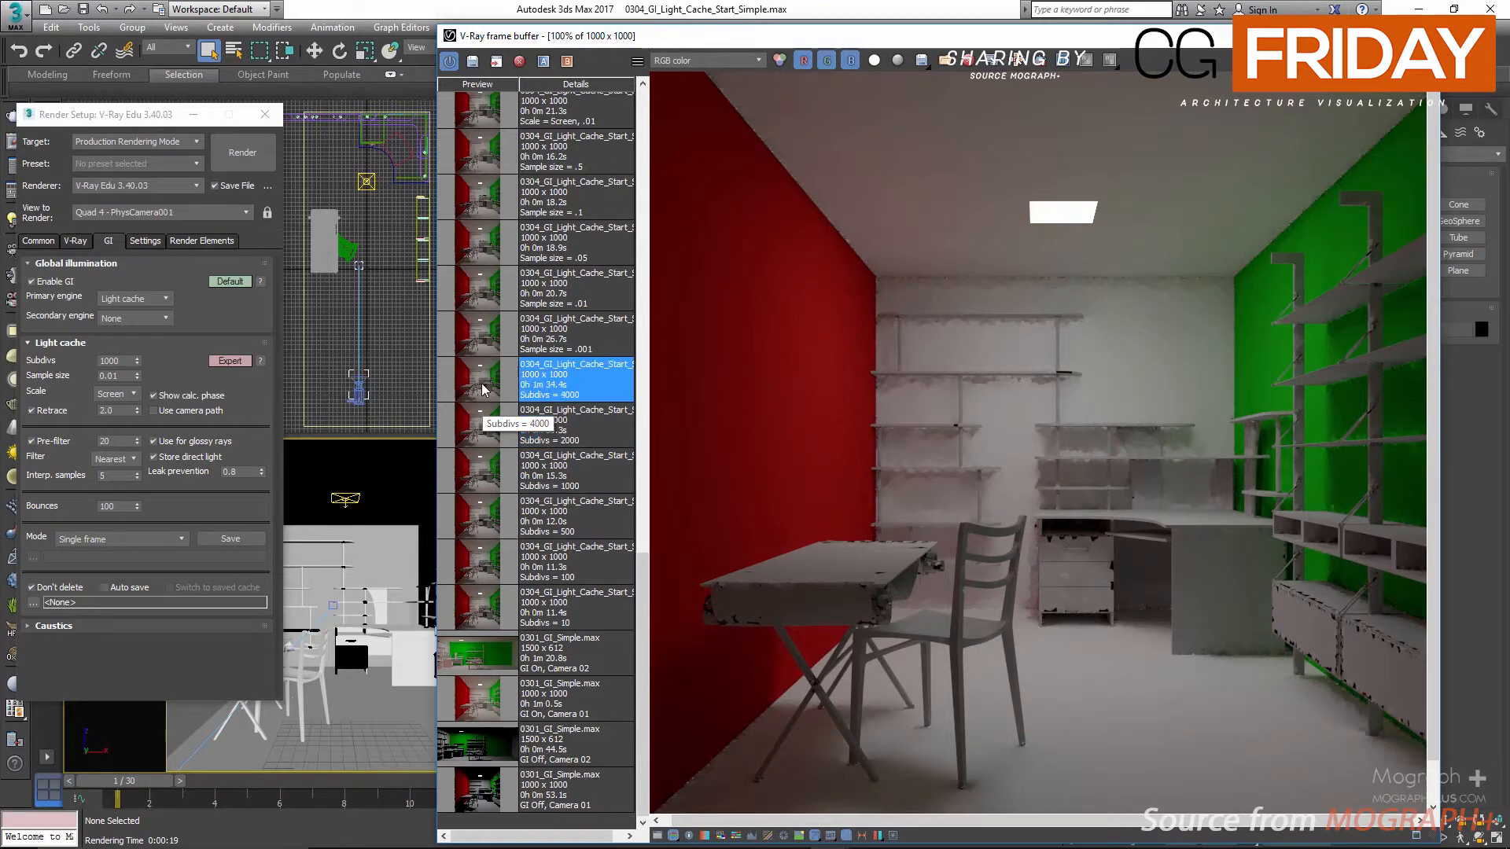
- Compare the Subdivs = 10 render directly with Subdivs = 4000, and step through the Subdivs series again from 10 to 4000
click(485, 615)
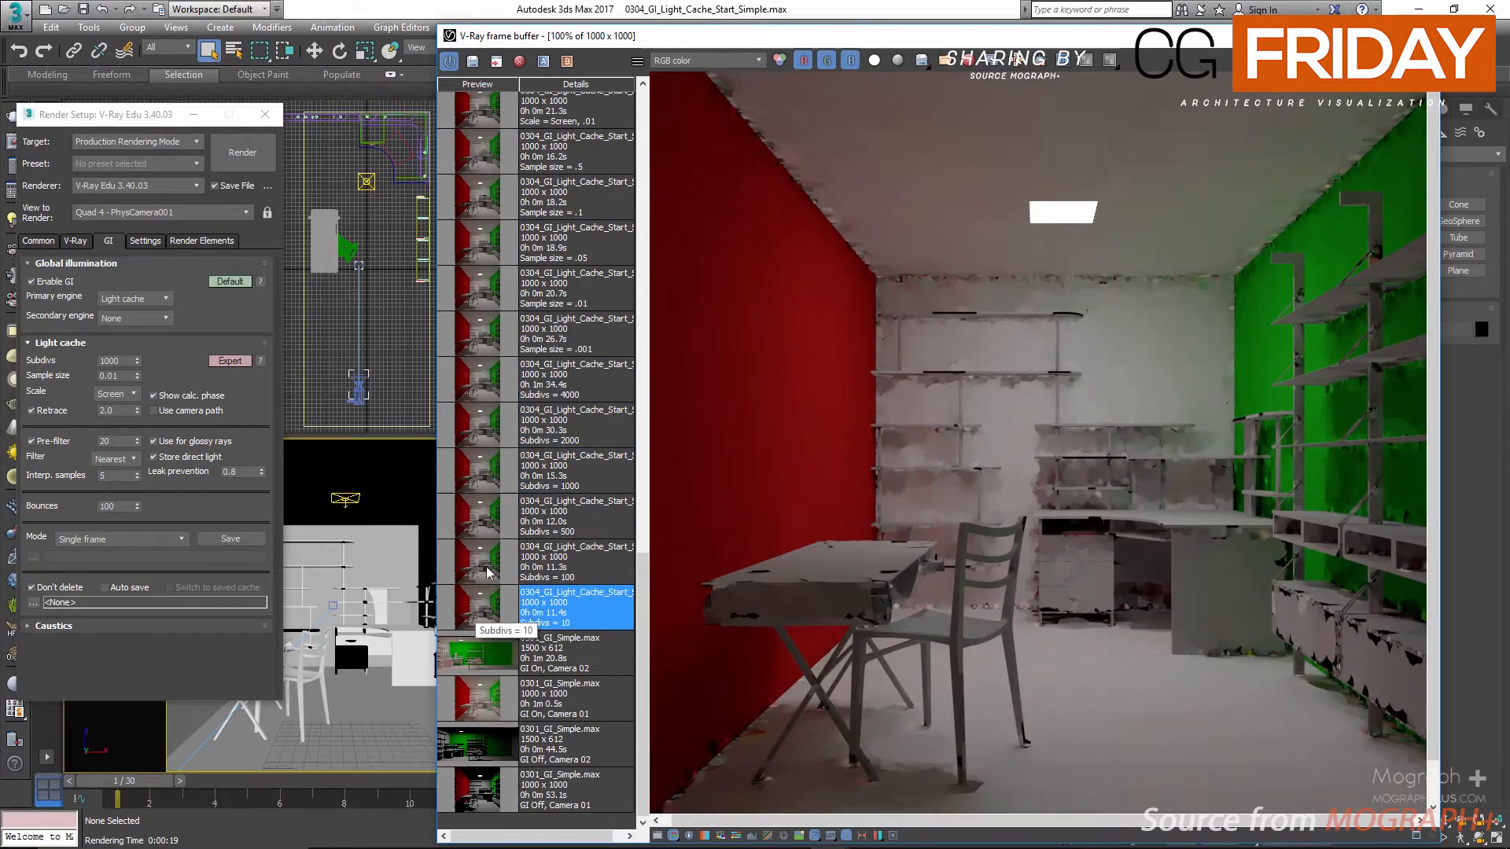
click(472, 385)
click(481, 610)
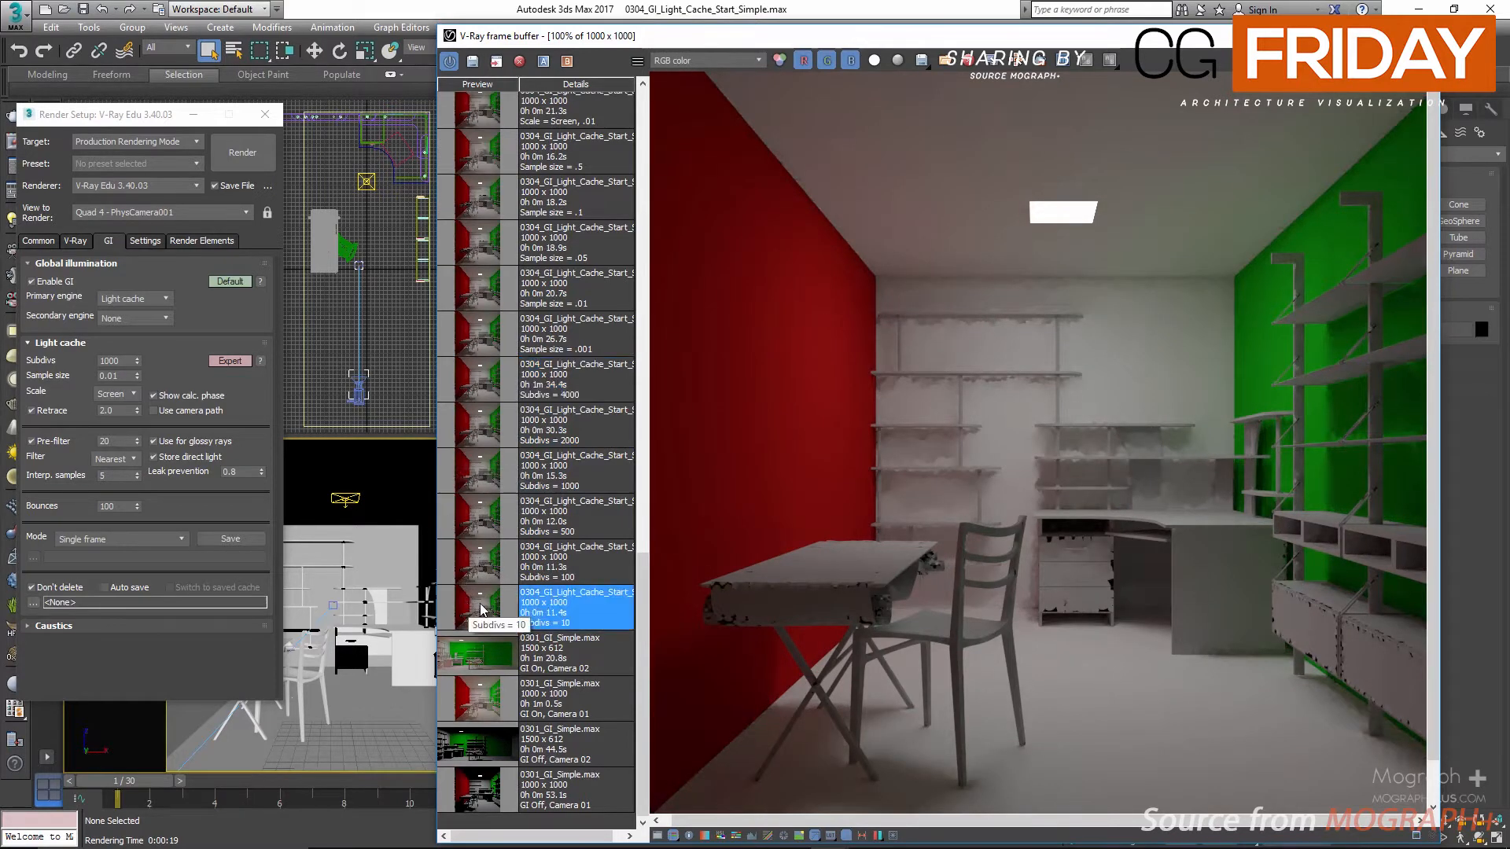
click(483, 561)
click(479, 518)
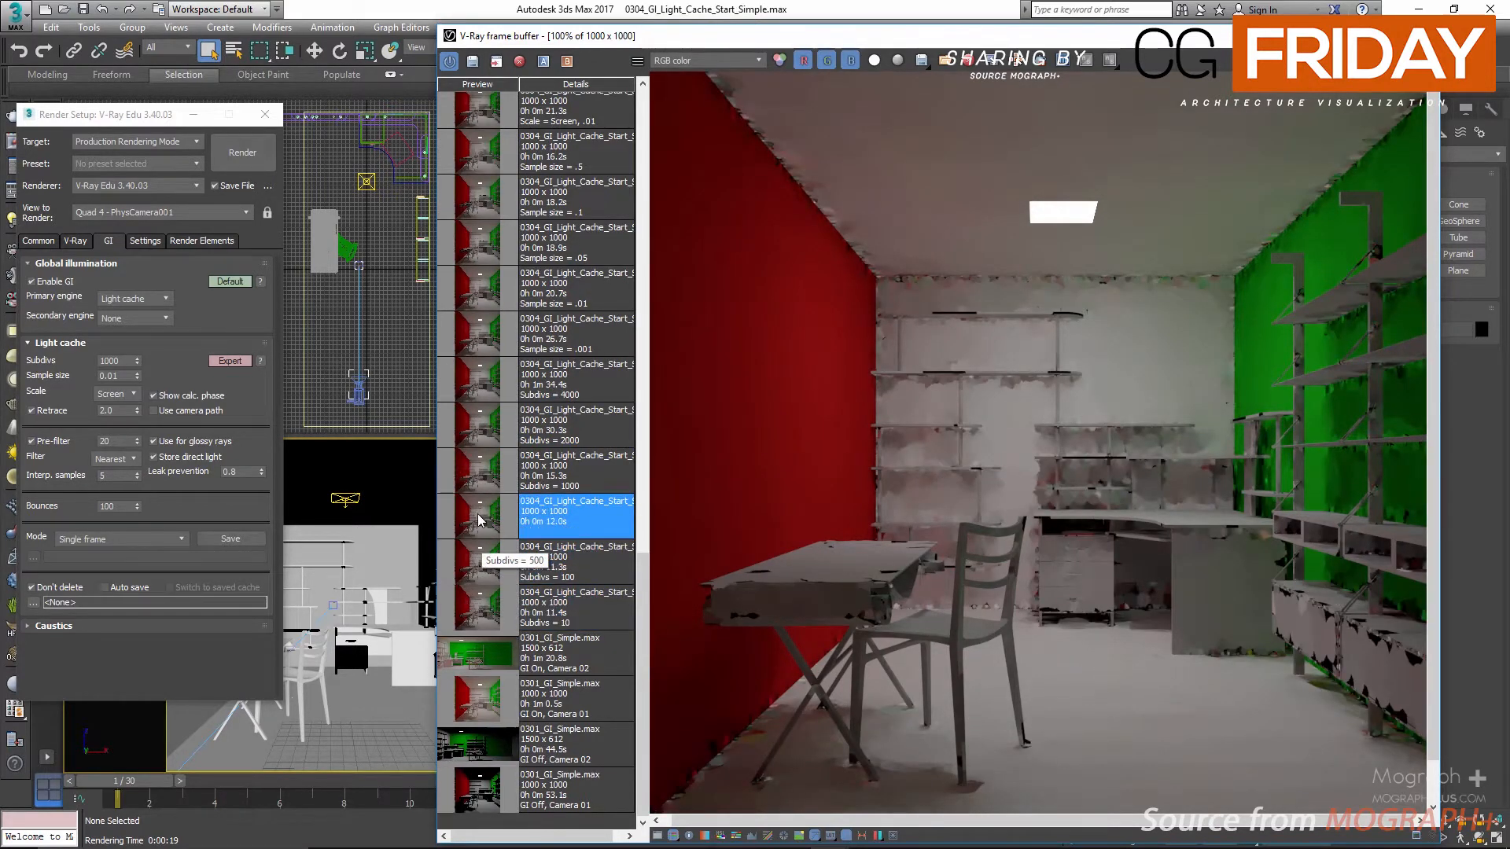
click(481, 471)
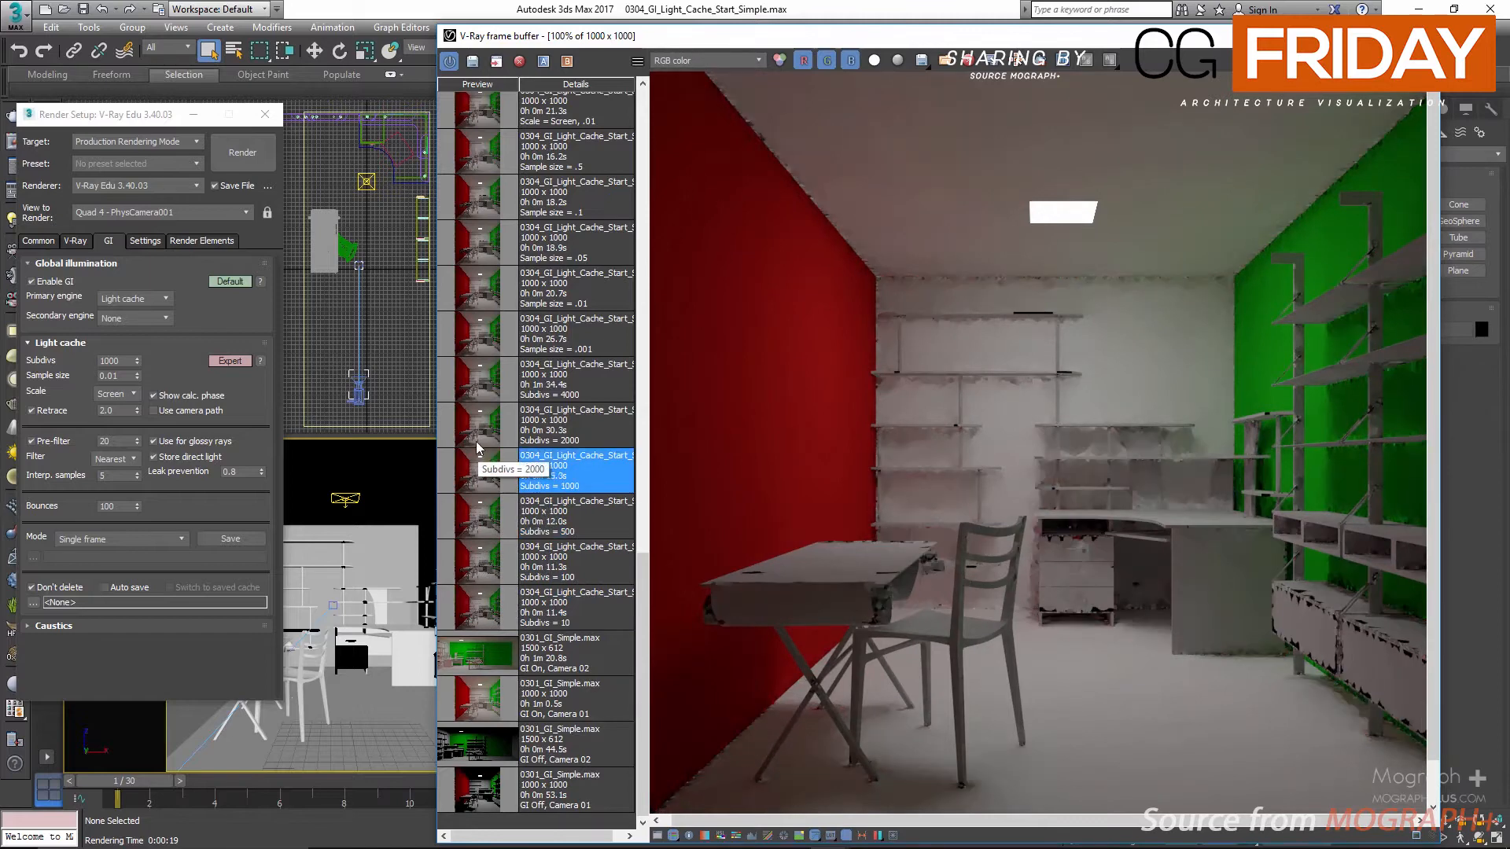
click(478, 433)
click(483, 393)
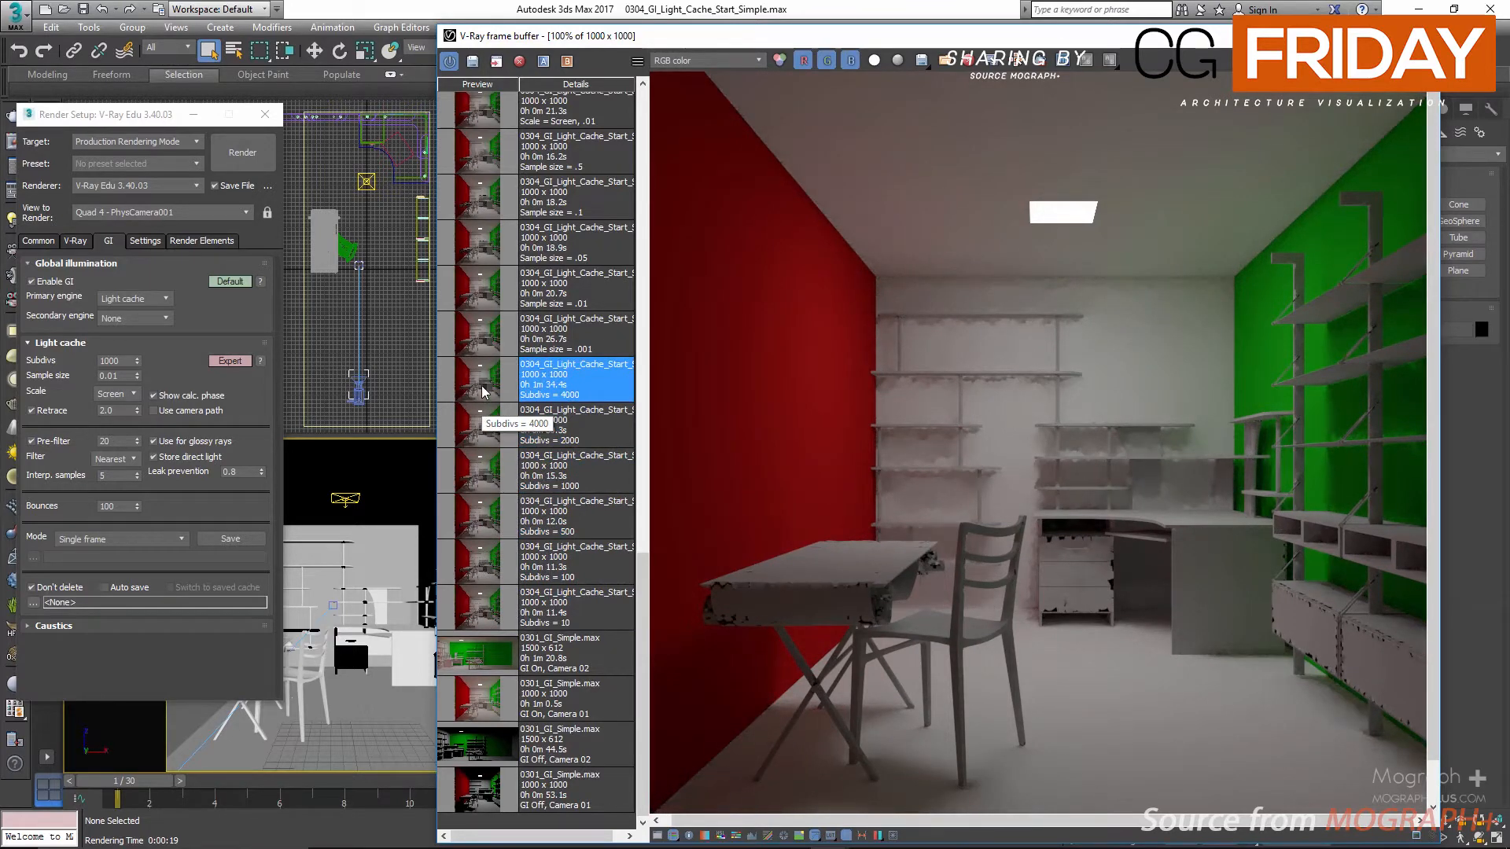
- Set the Light cache Subdivs to 1500 and move the render settings window closer to the frame buffer
double_click(116, 360)
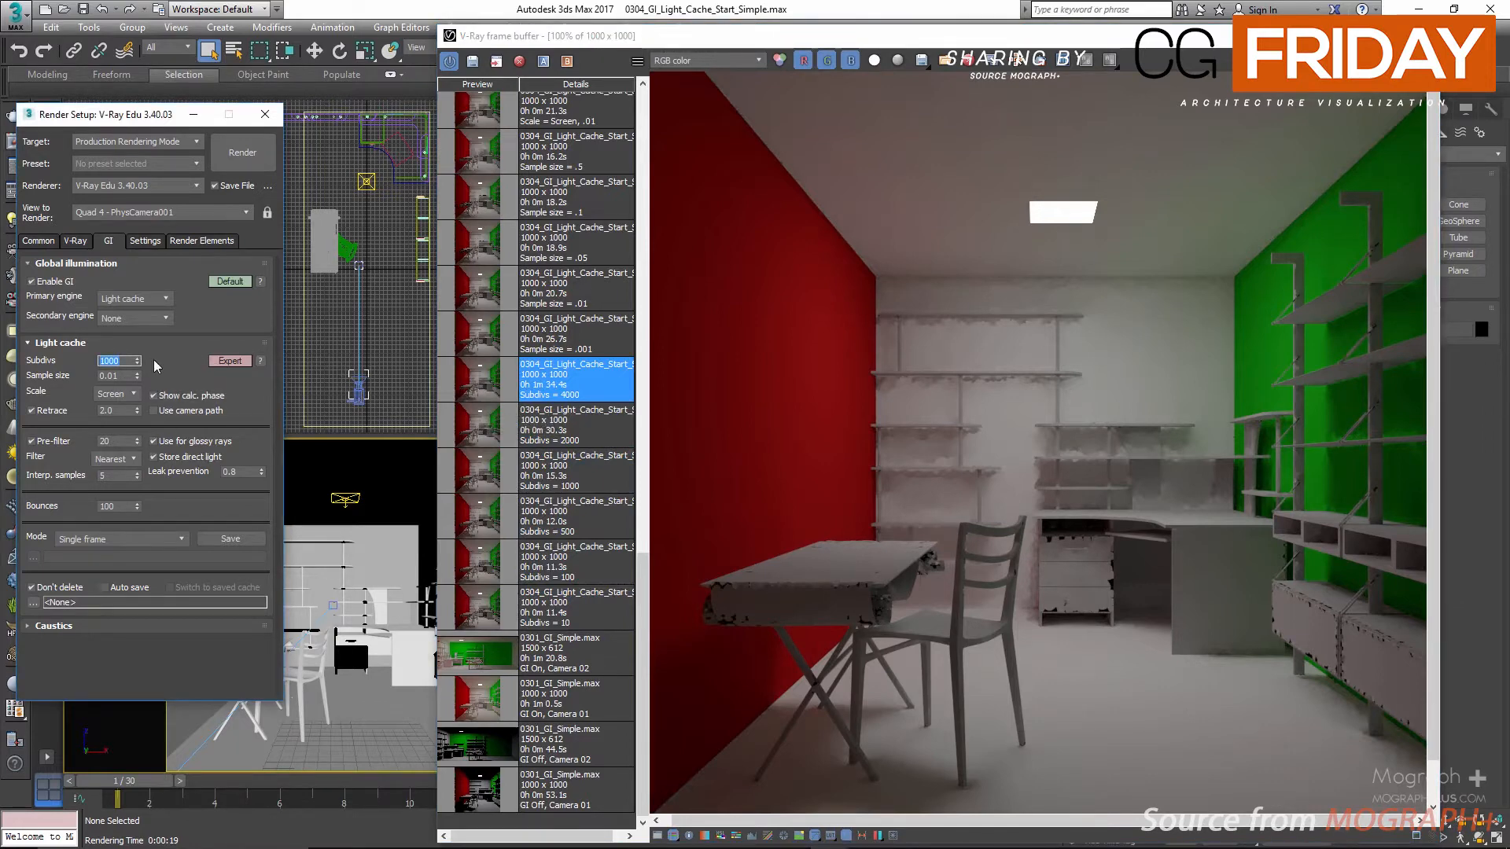
text(1500)
key(Return)
click(119, 376)
drag(107, 117, 237, 116)
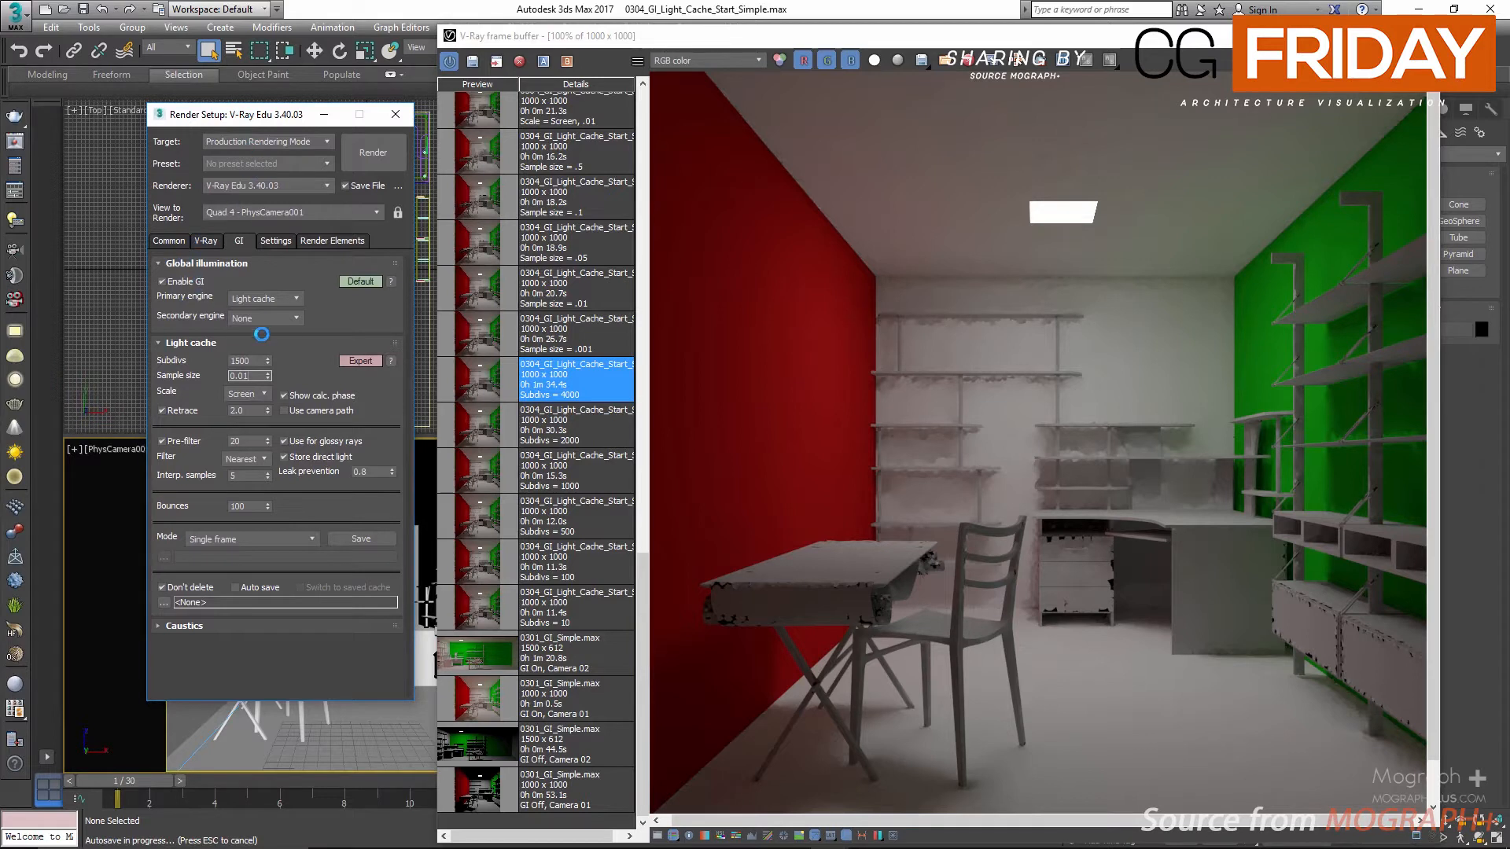
- Load the saved Sample size renders in turn: .001, .01, .05, .1 and .5
click(483, 342)
double_click(481, 337)
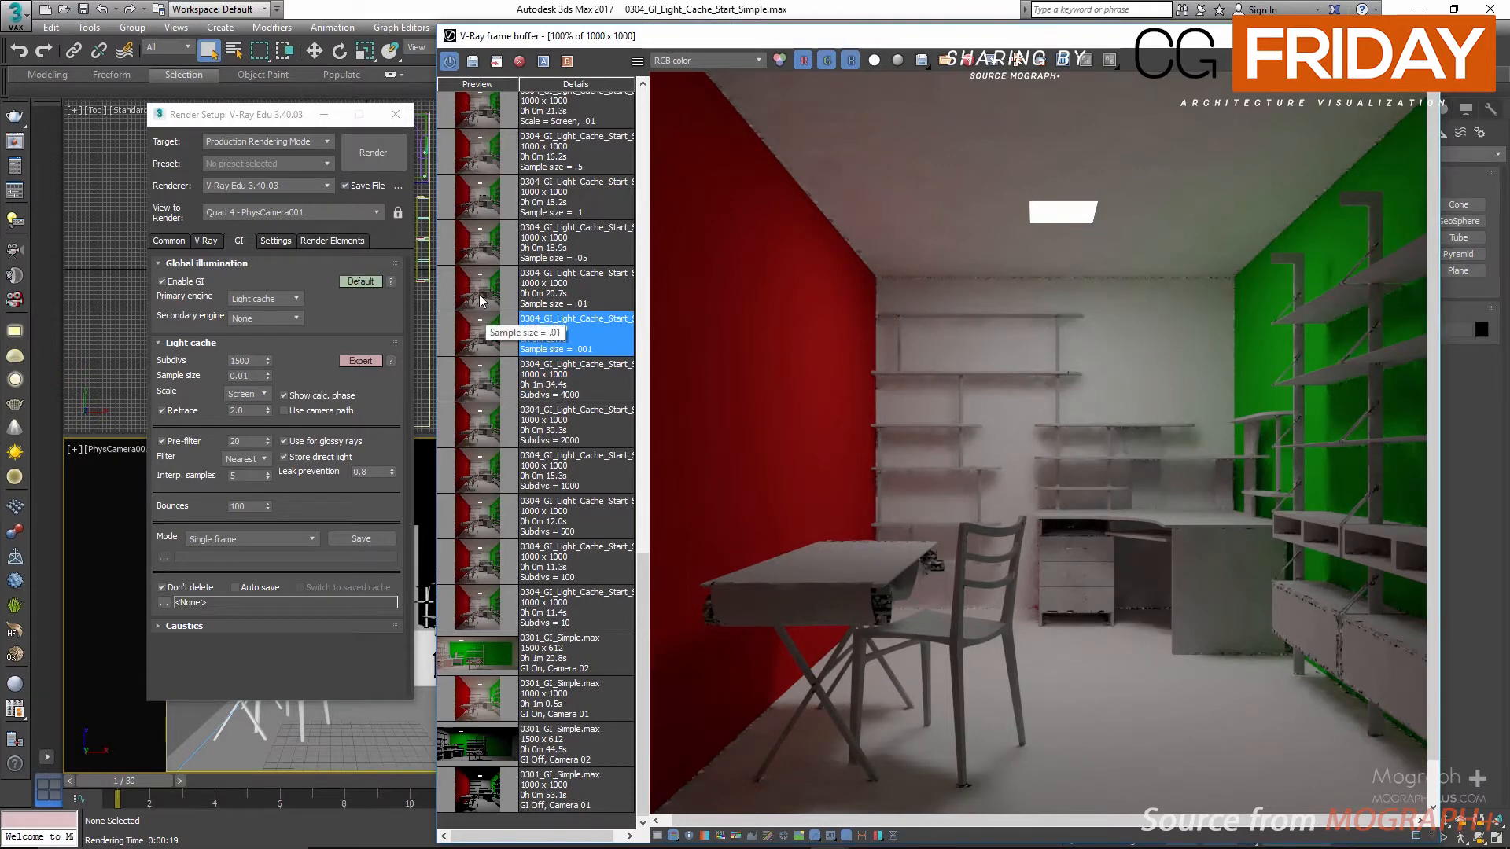
double_click(481, 299)
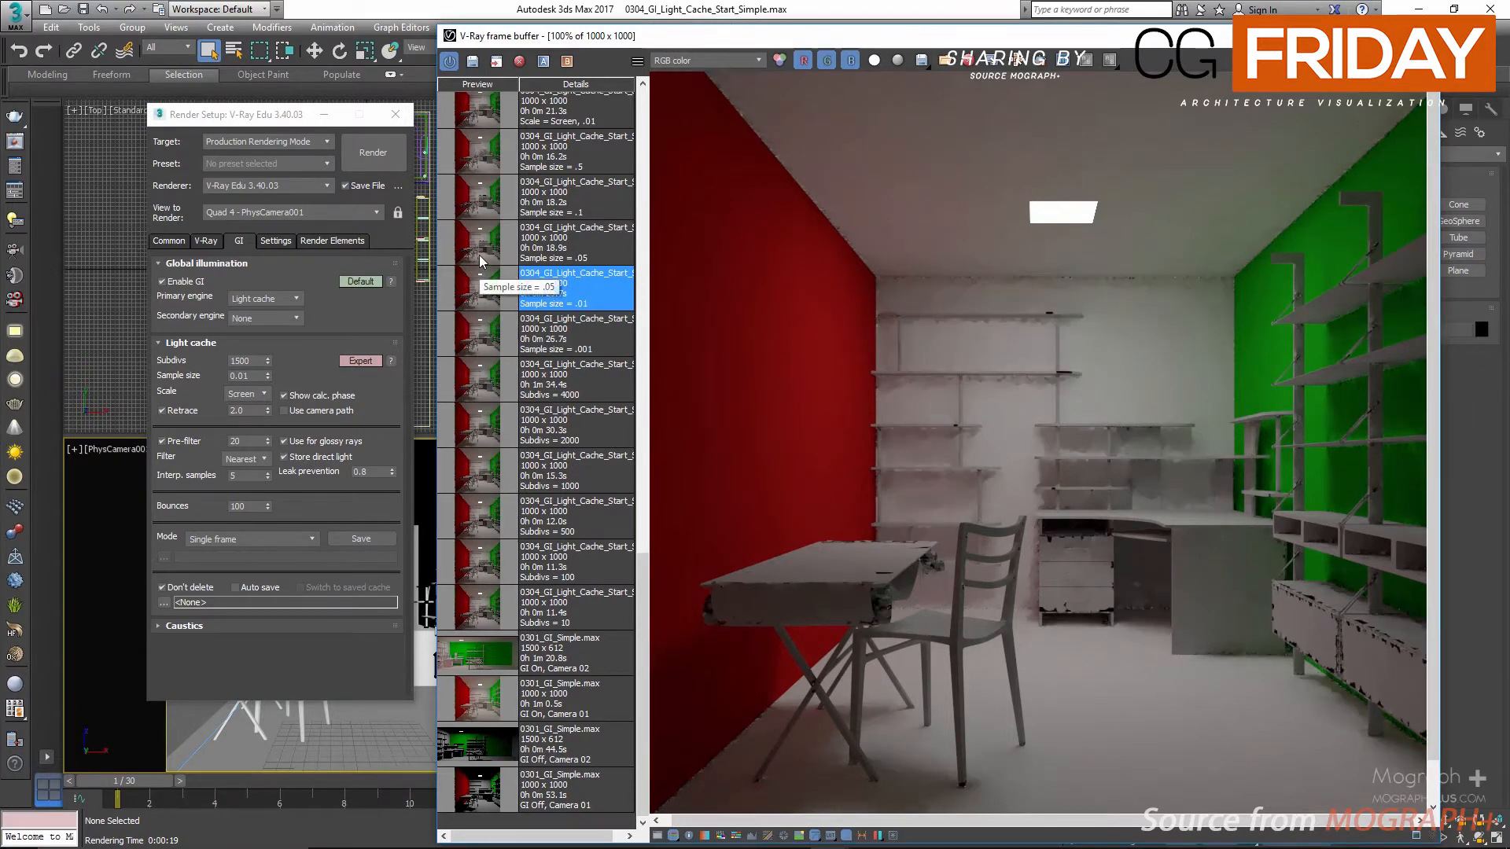
double_click(479, 252)
double_click(477, 209)
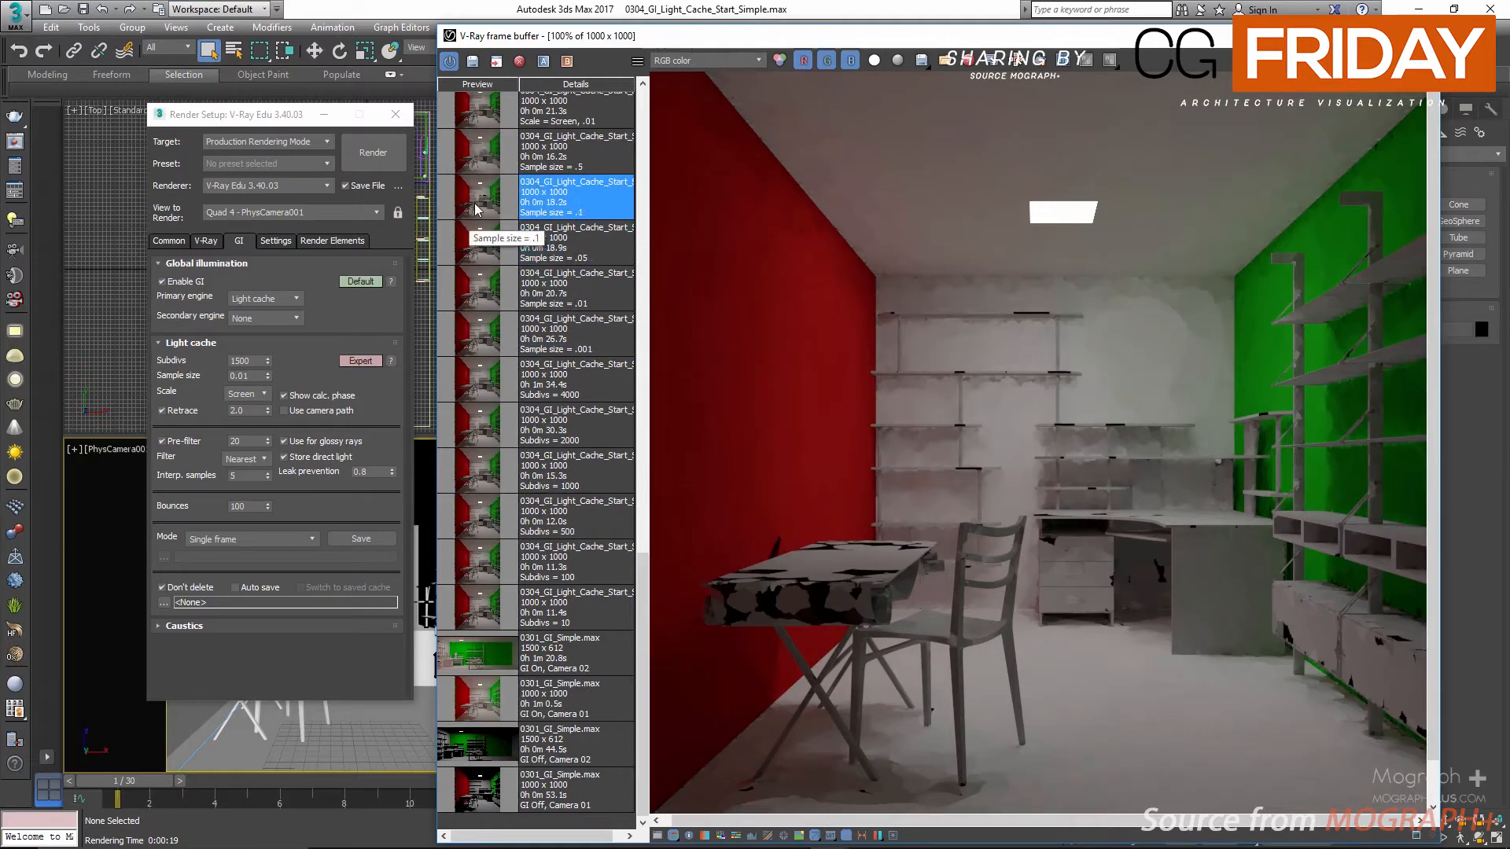
double_click(479, 172)
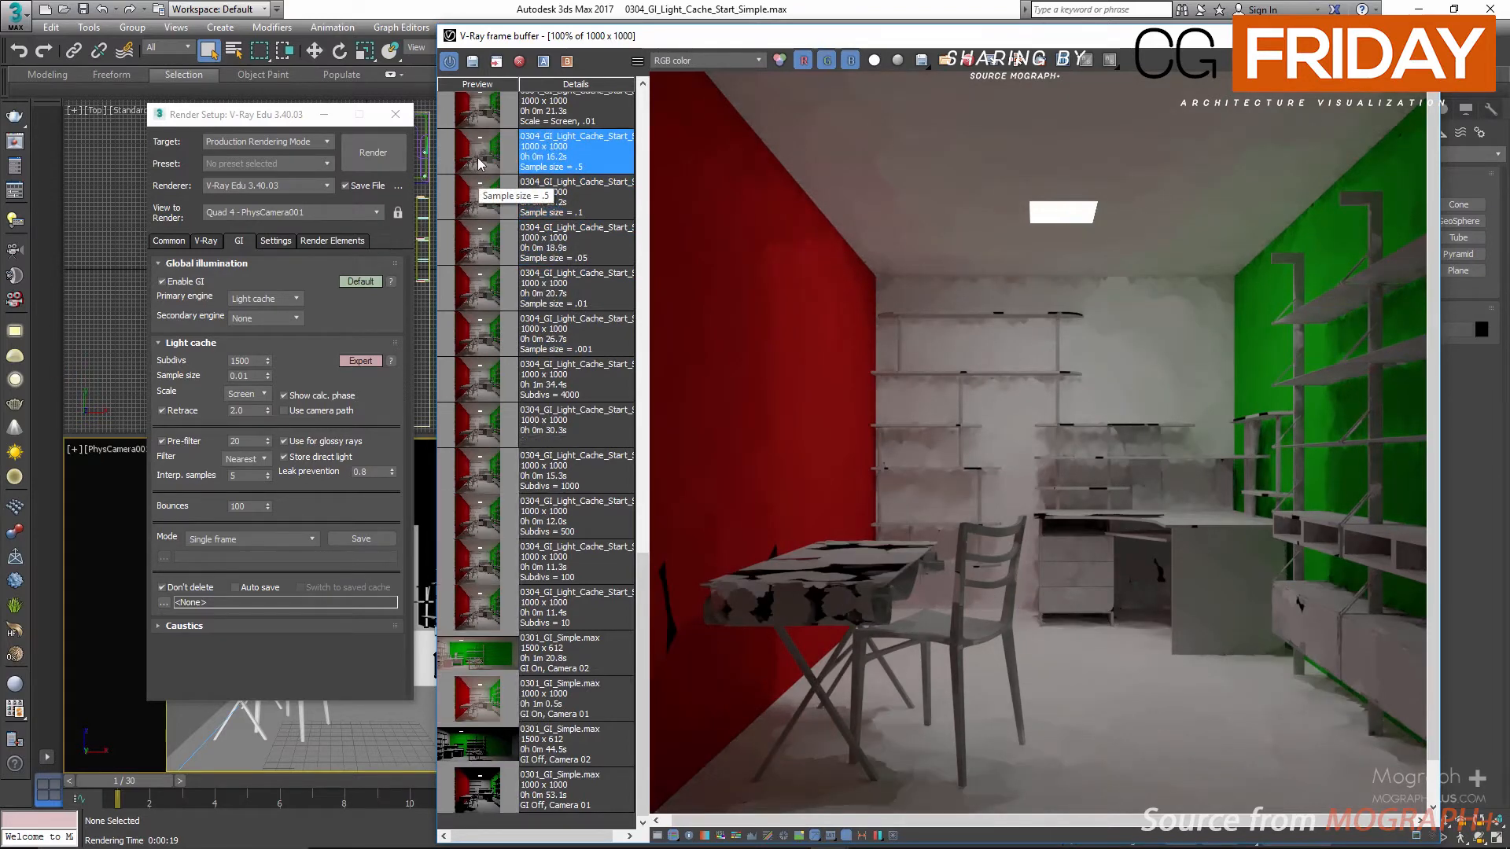
- Switch back and forth between the saved Sample size renders from .001 to .5 to compare detail and smoothness, ending on .5
double_click(484, 342)
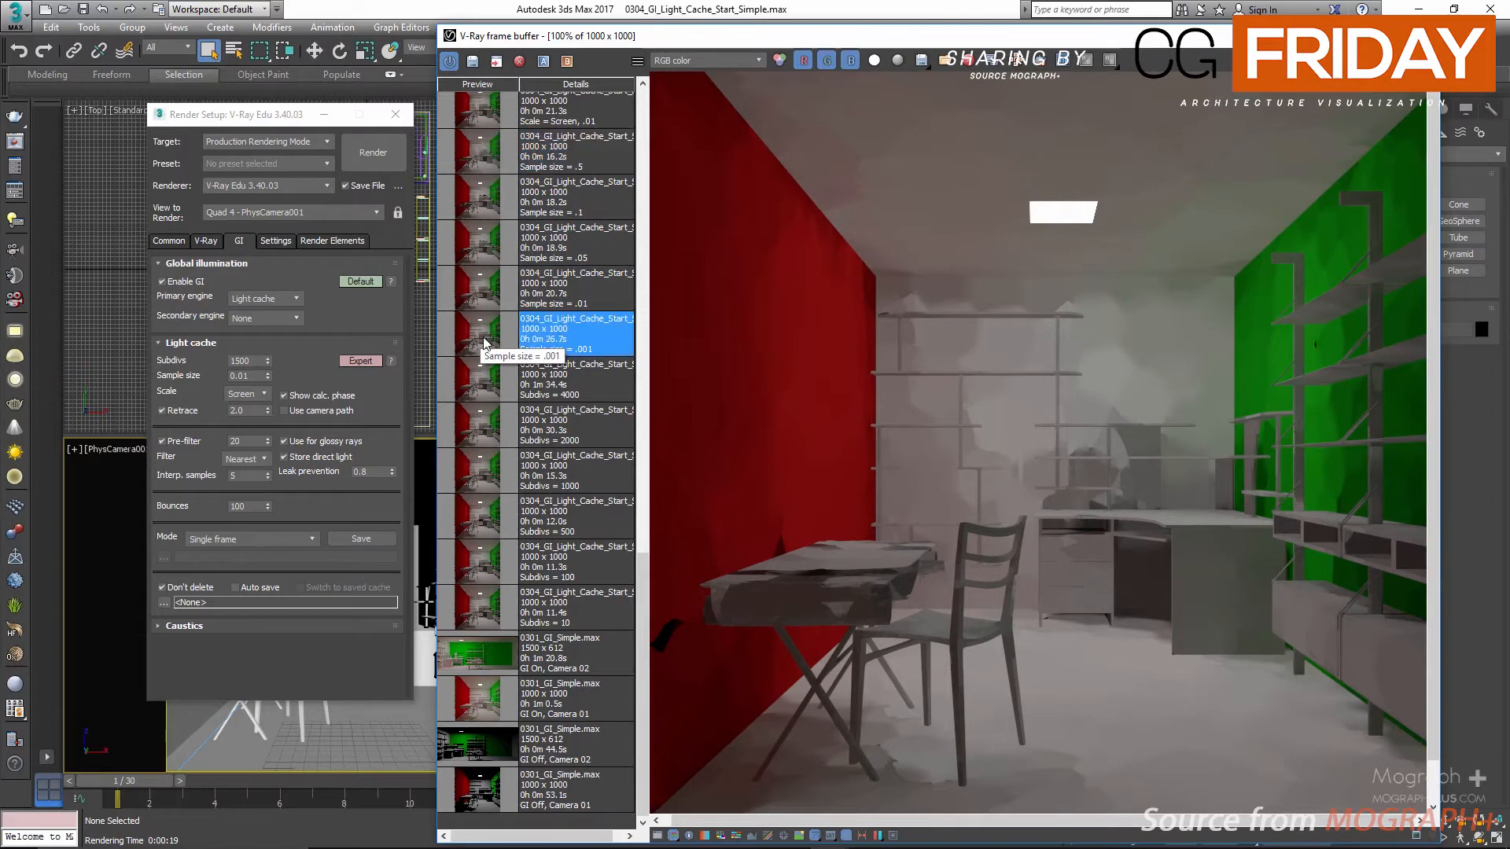
double_click(487, 294)
double_click(493, 255)
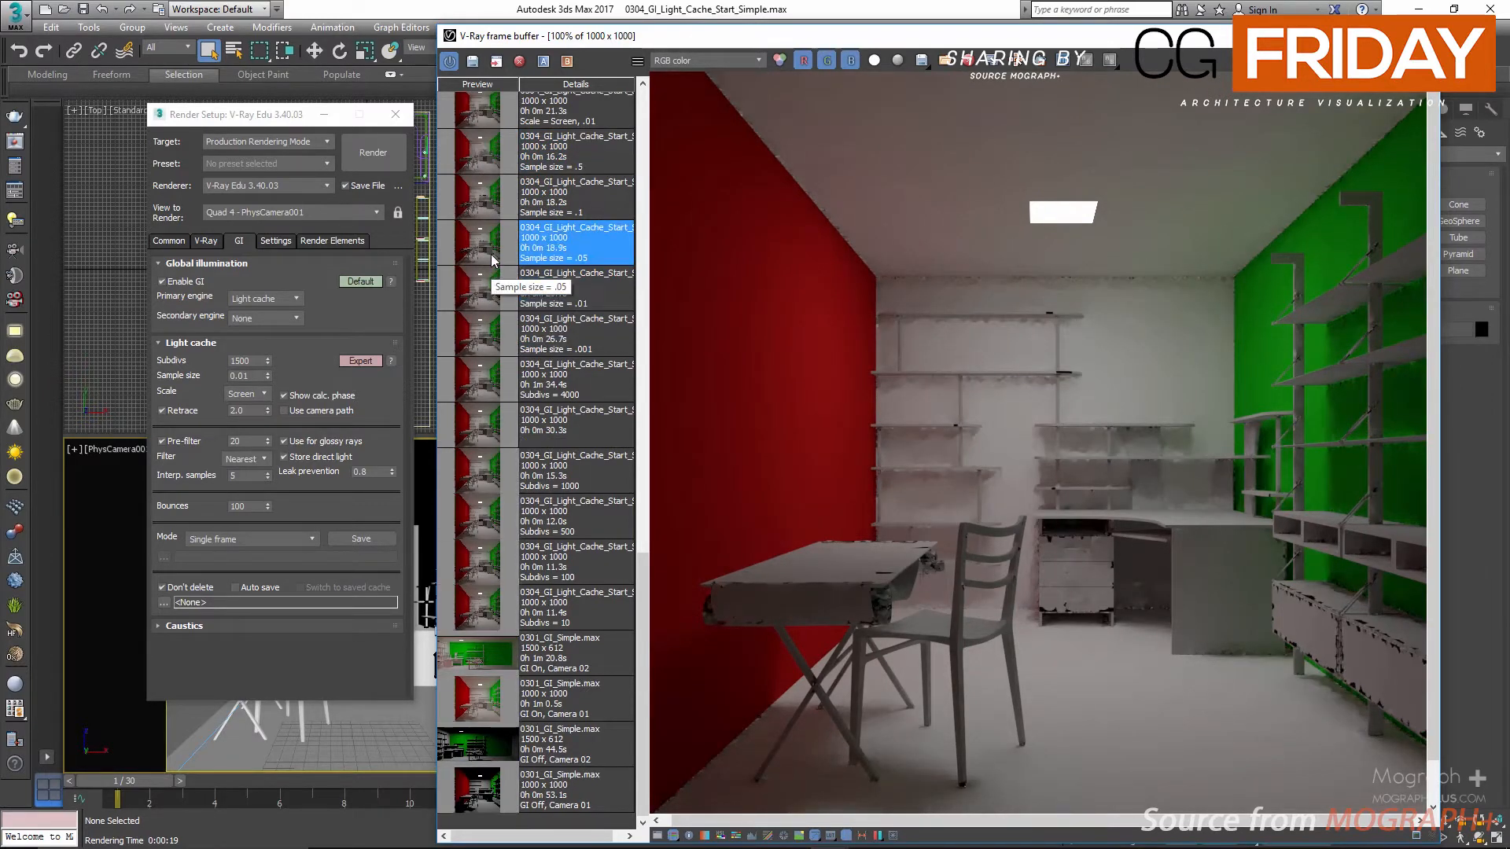
double_click(482, 161)
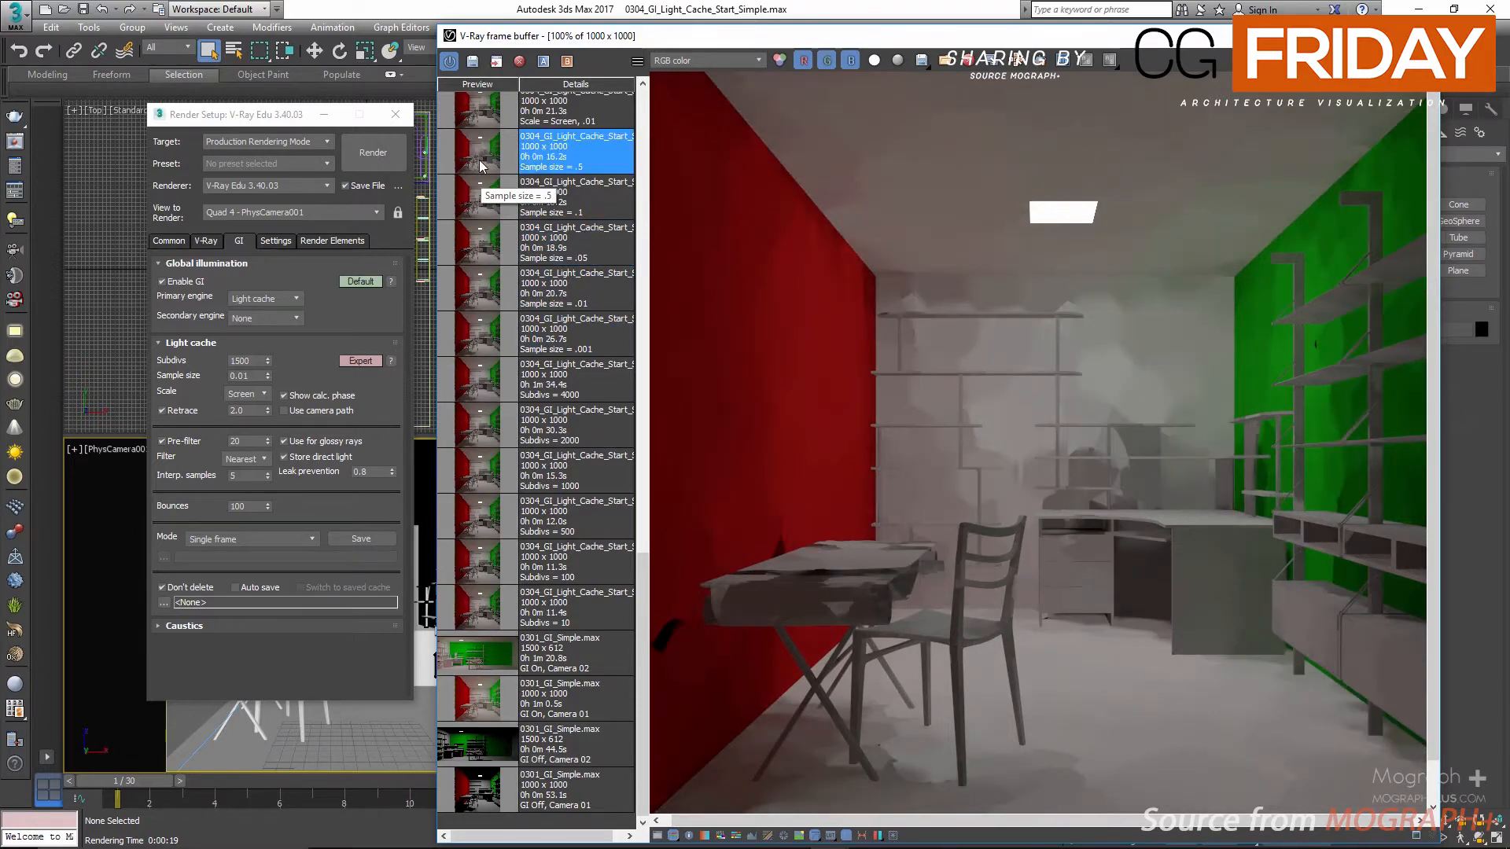
scroll(503, 354, up, 2)
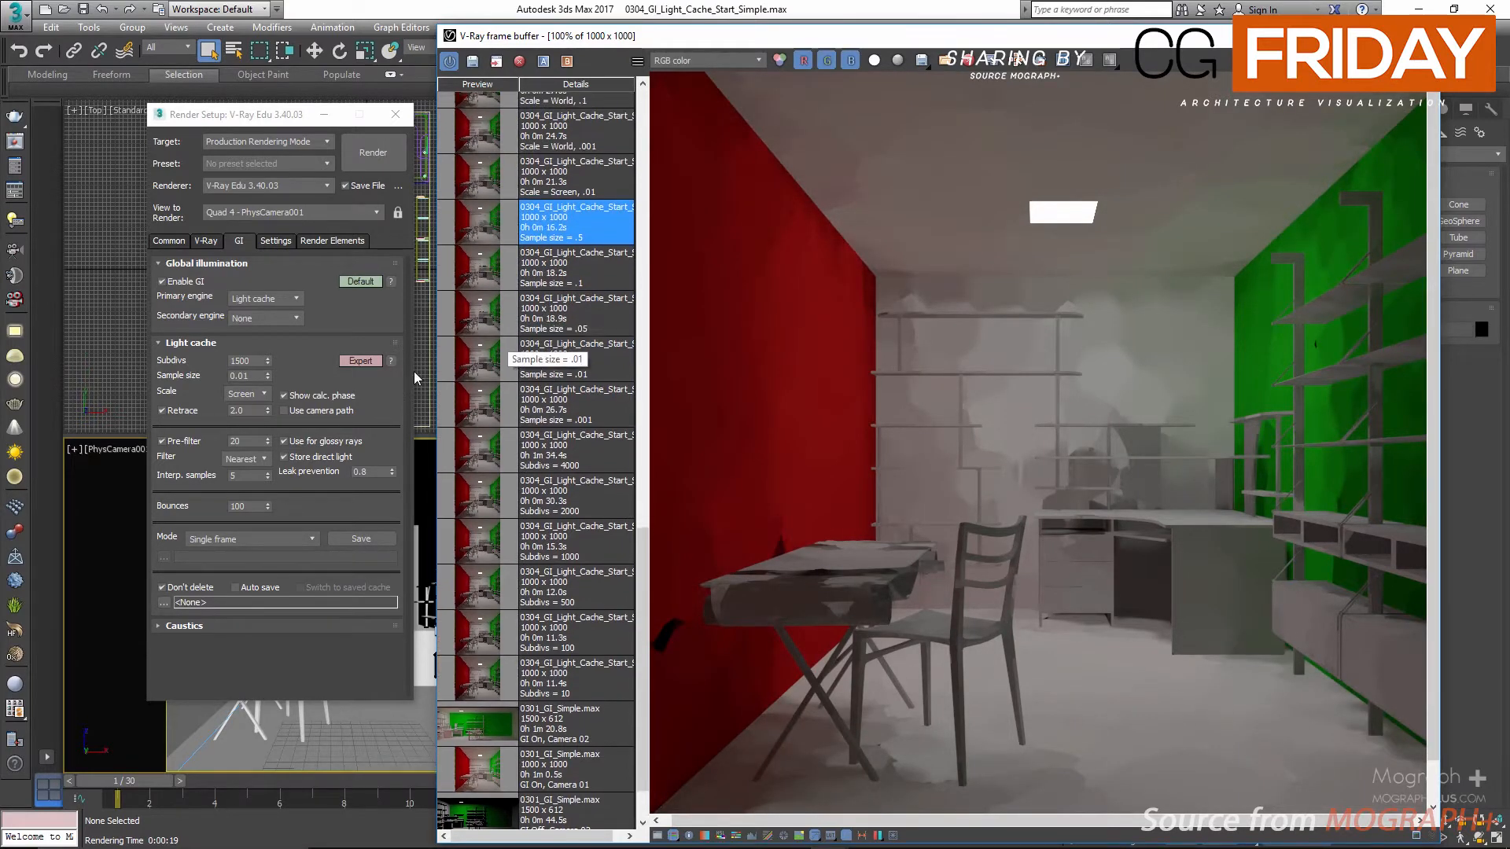
click(538, 272)
click(483, 316)
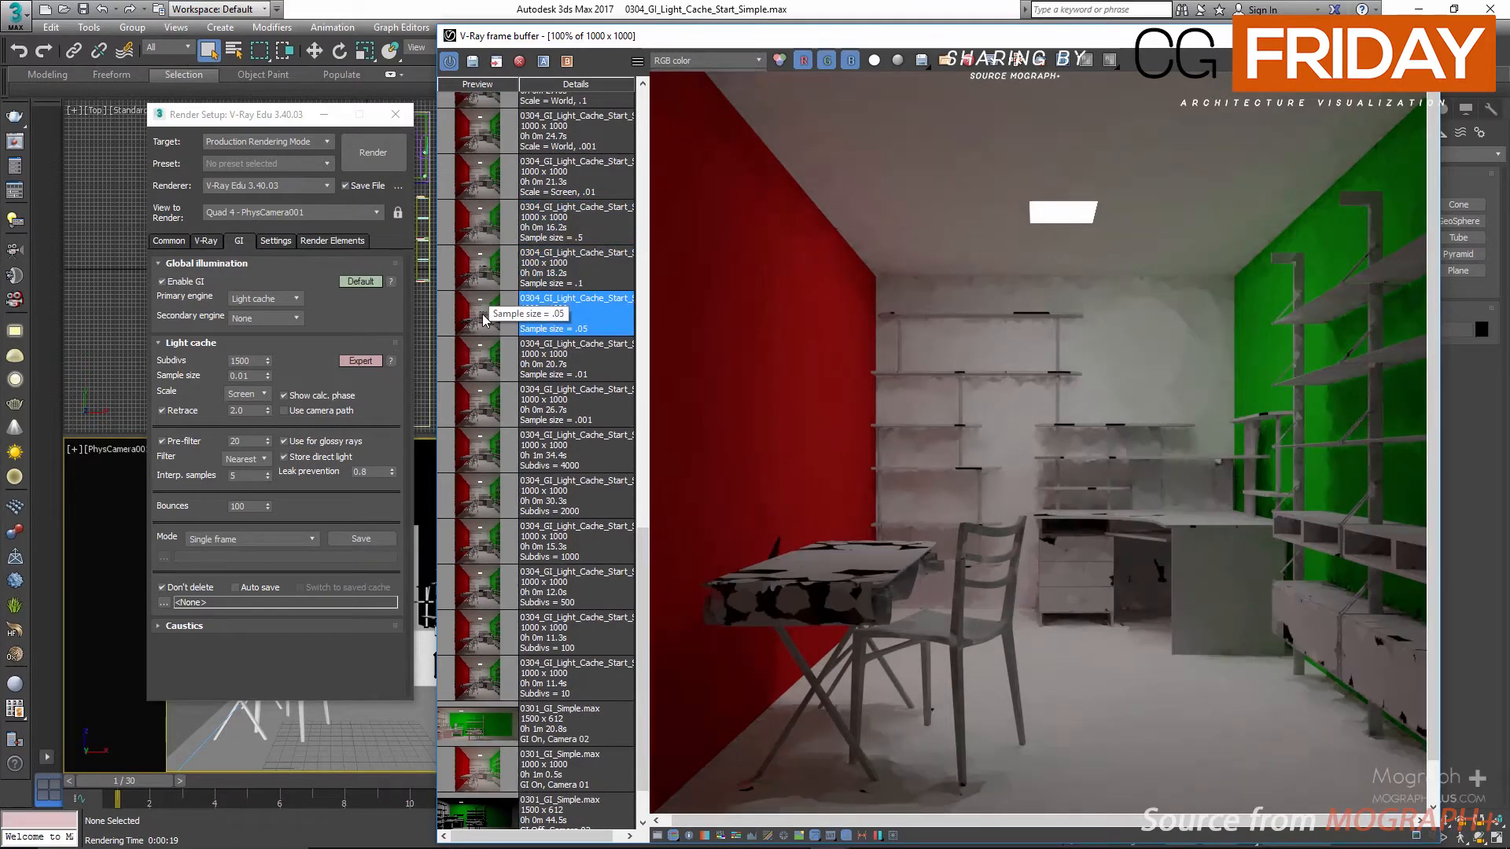
click(484, 413)
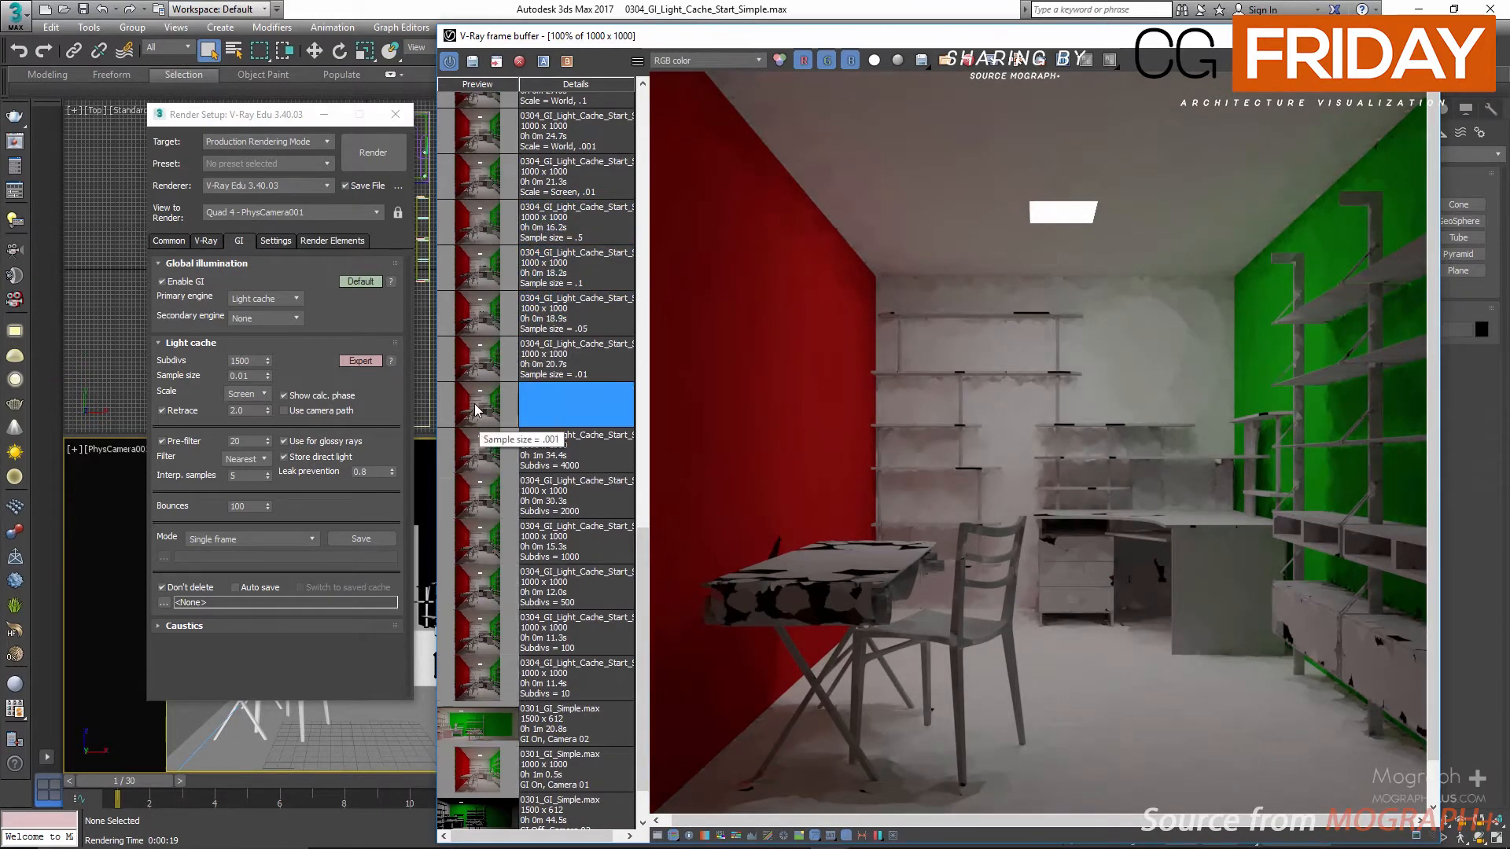
click(497, 228)
scroll(528, 356, up, 1)
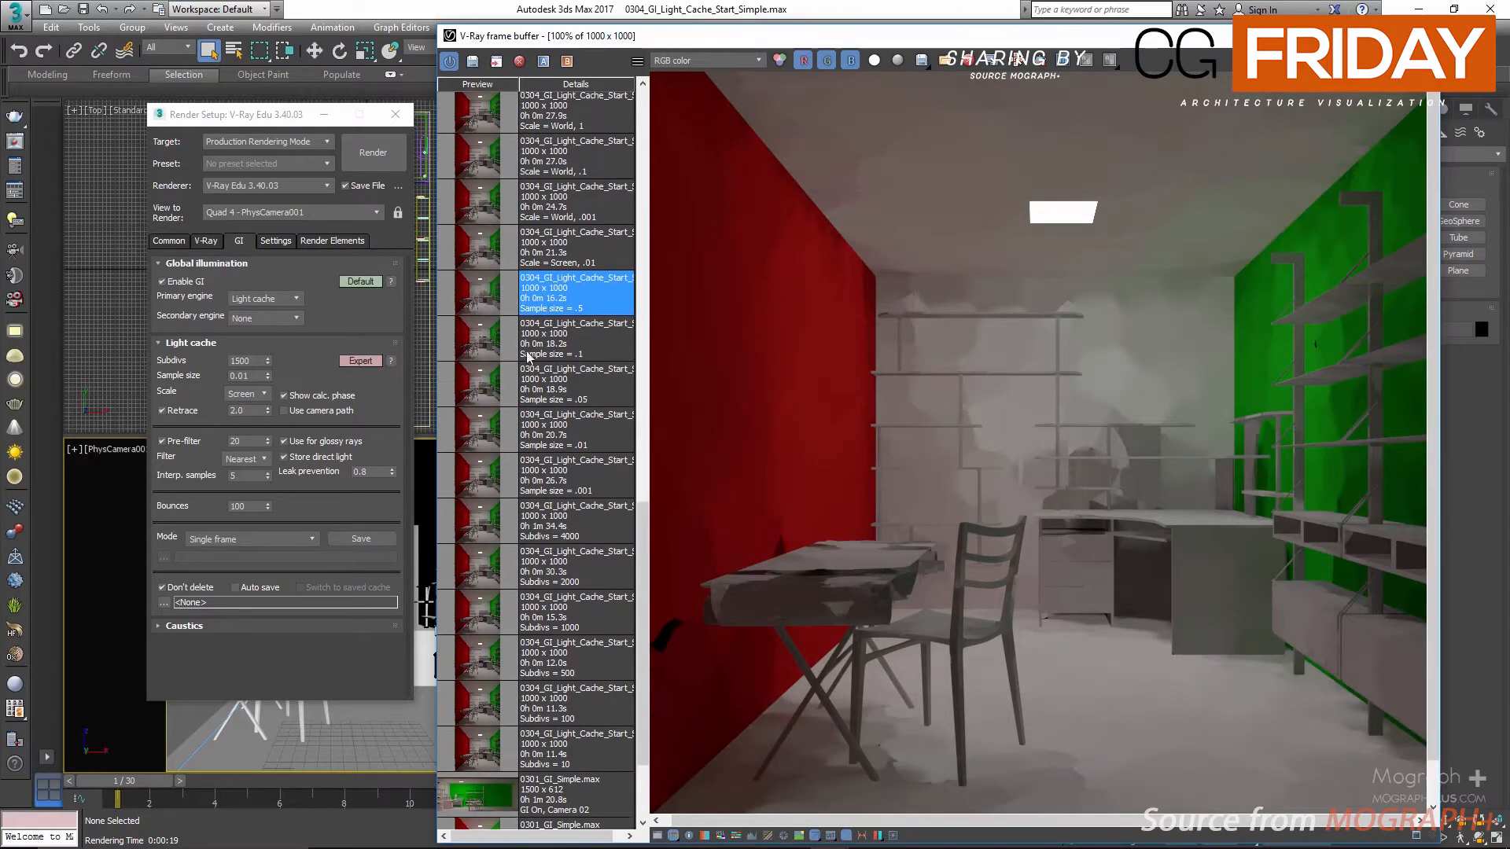
- Try the Fixed option for the Light cache Filter and return it to Nearest
click(261, 375)
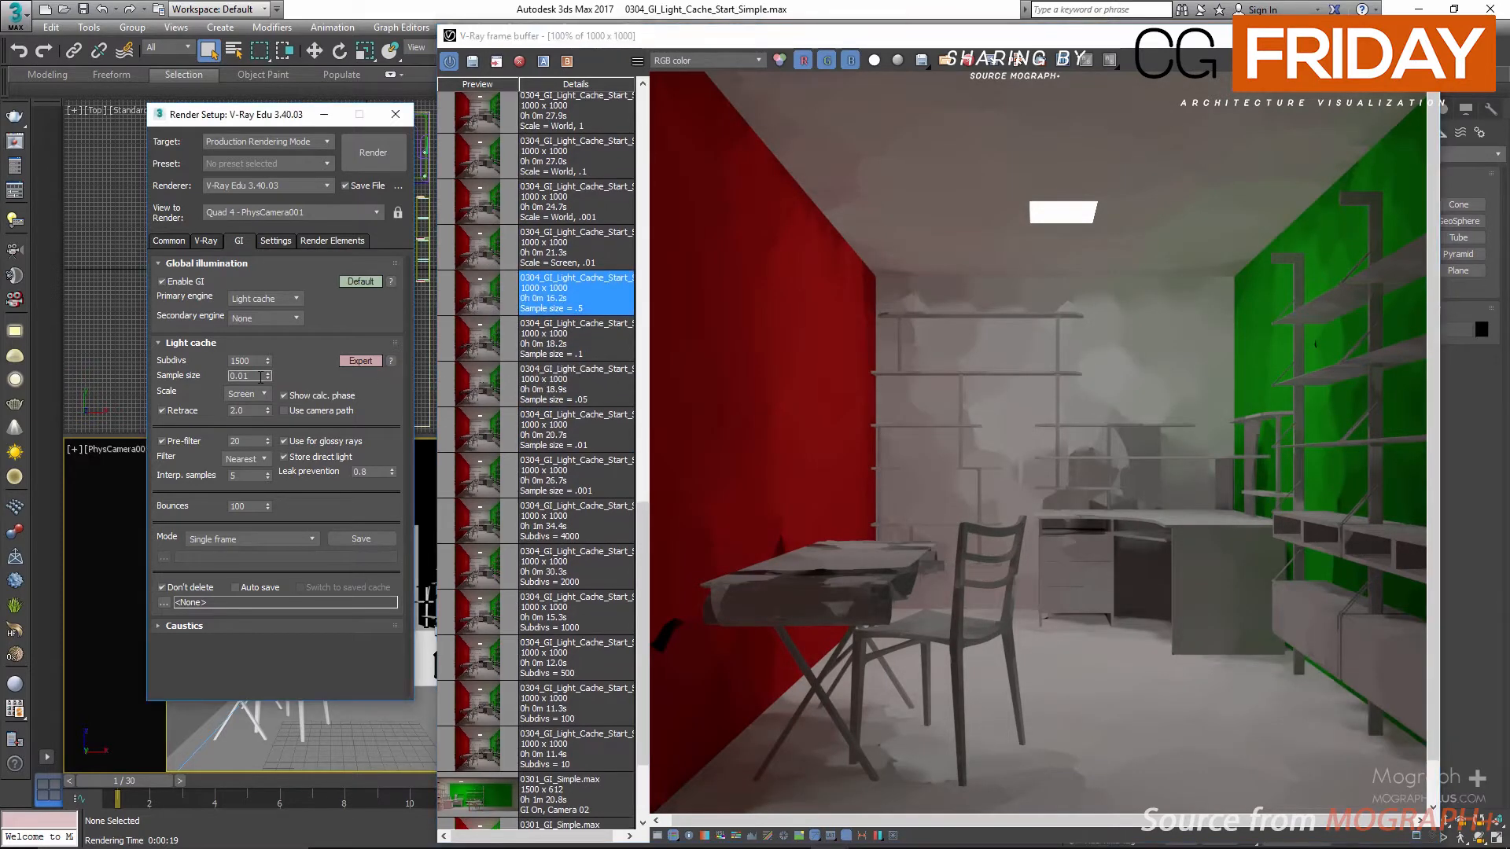
double_click(261, 375)
click(301, 373)
click(256, 461)
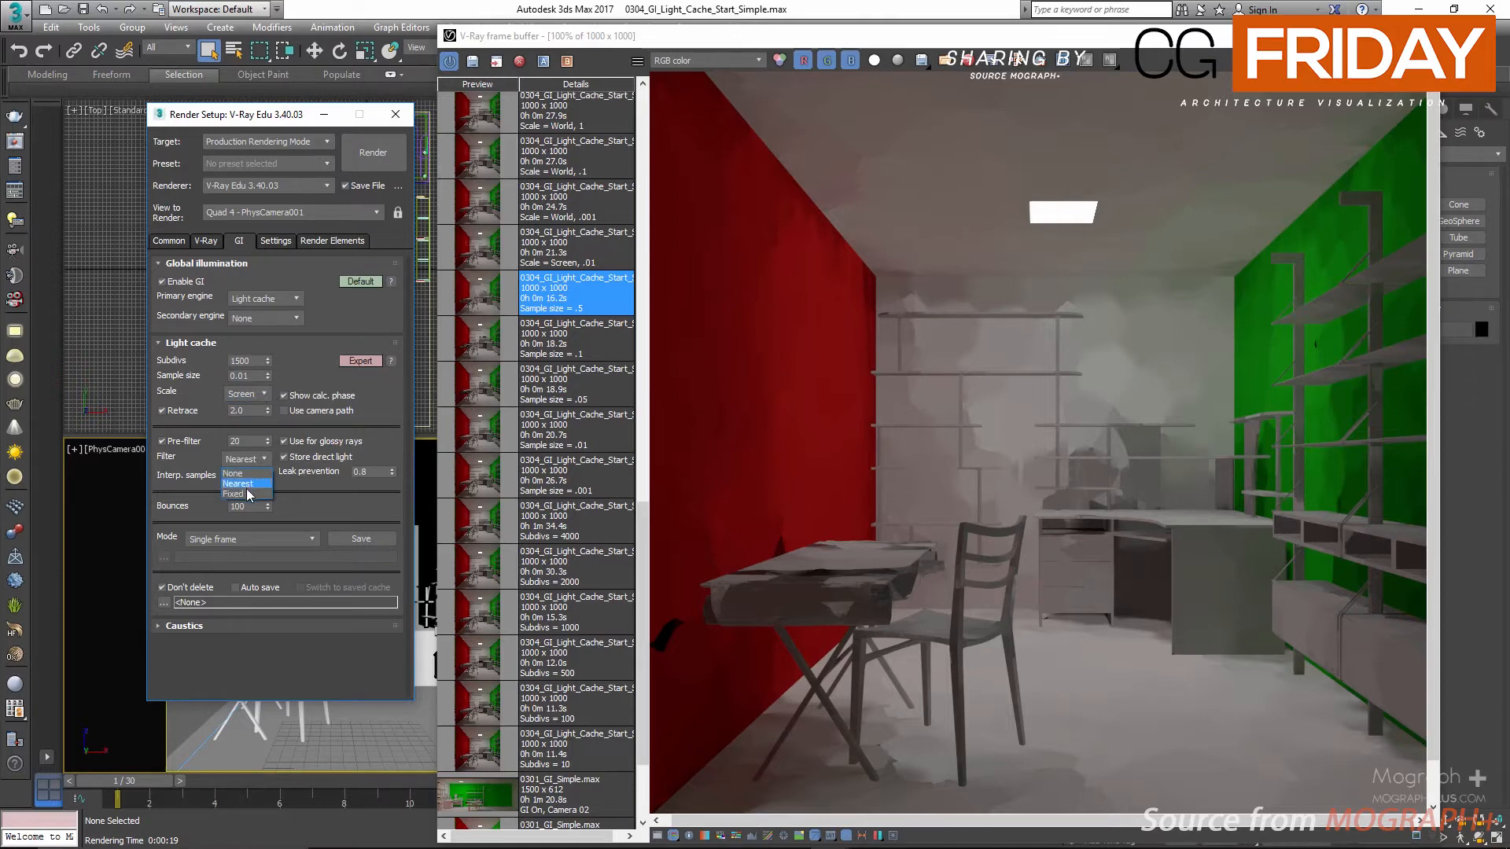
click(250, 486)
click(246, 459)
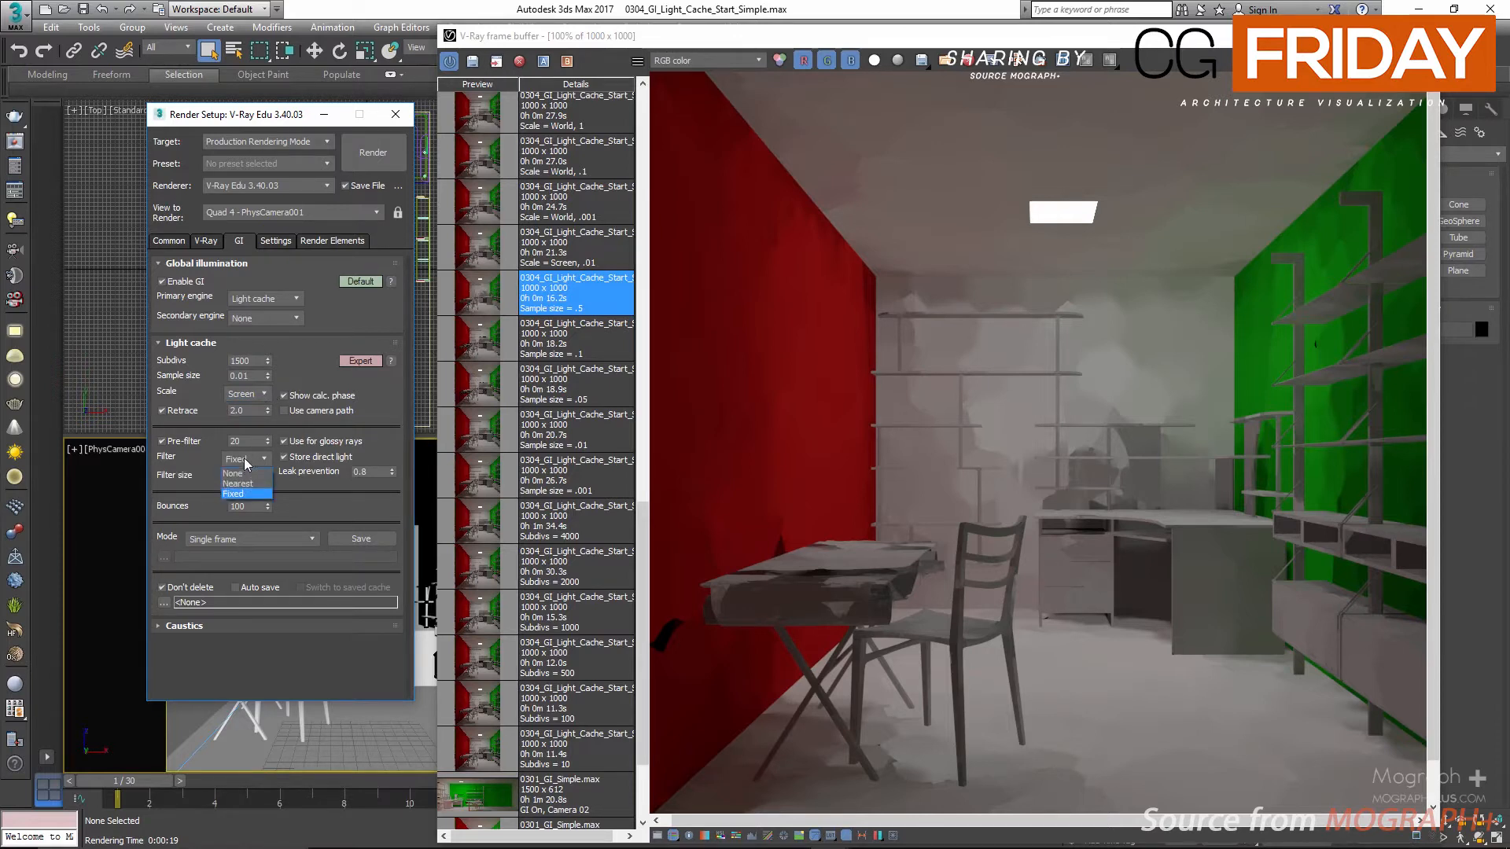
click(250, 477)
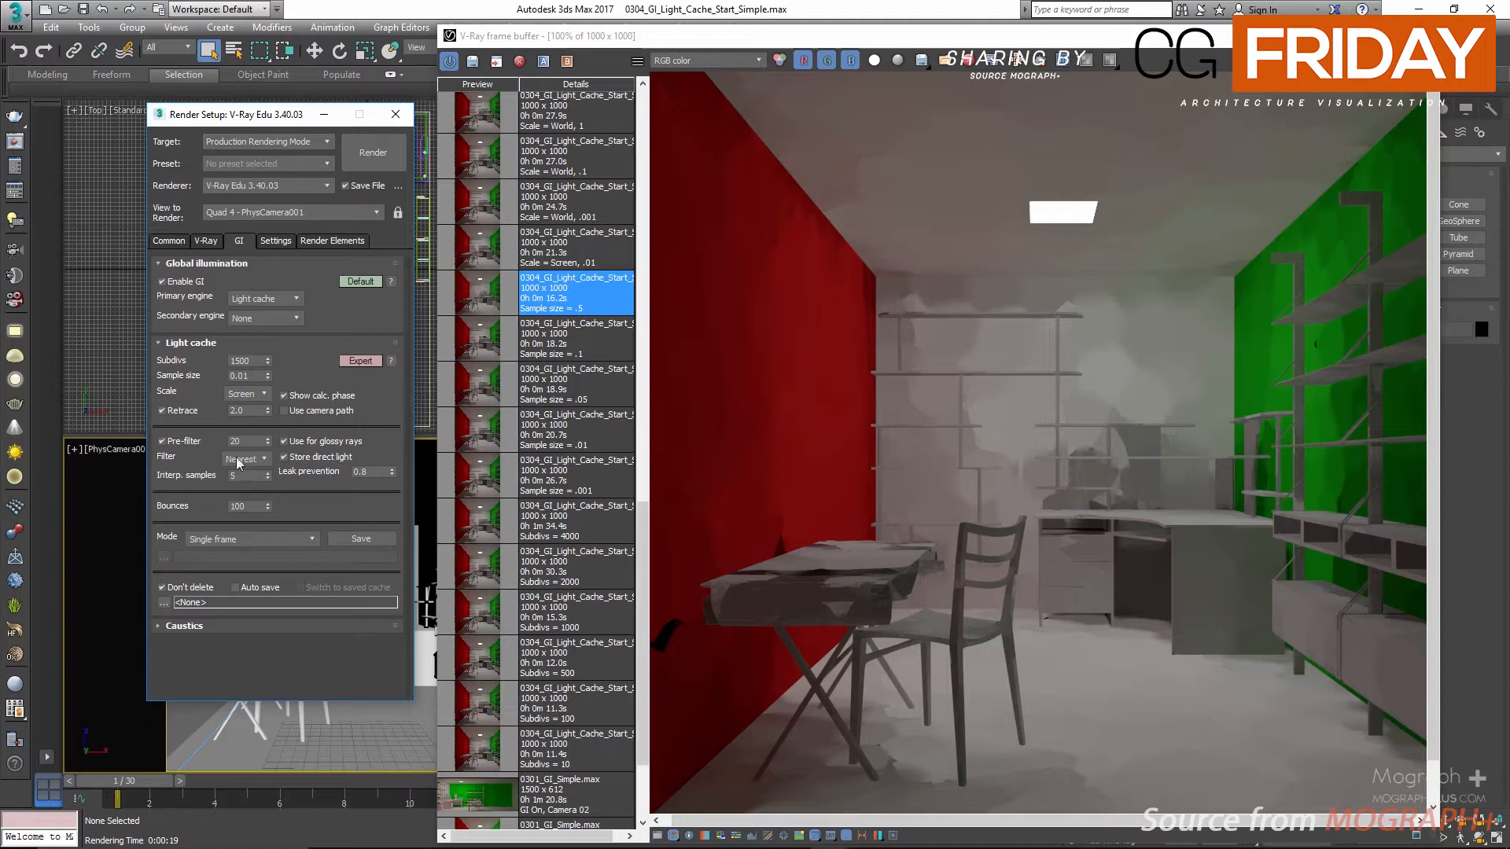
- Review the available Light cache modes and set the Light cache Scale to World
click(253, 393)
click(244, 525)
click(244, 535)
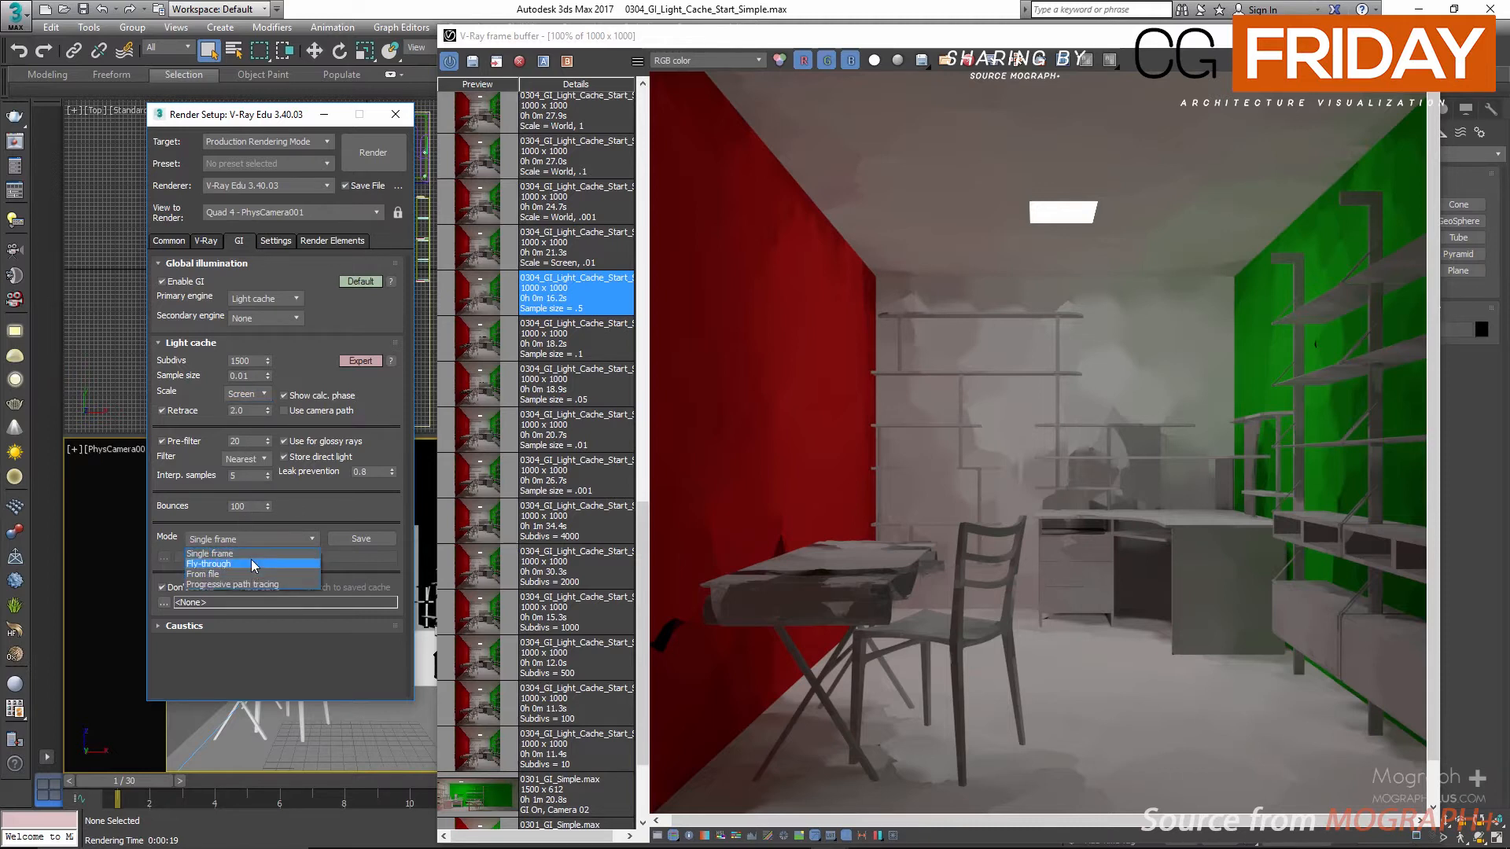
click(228, 394)
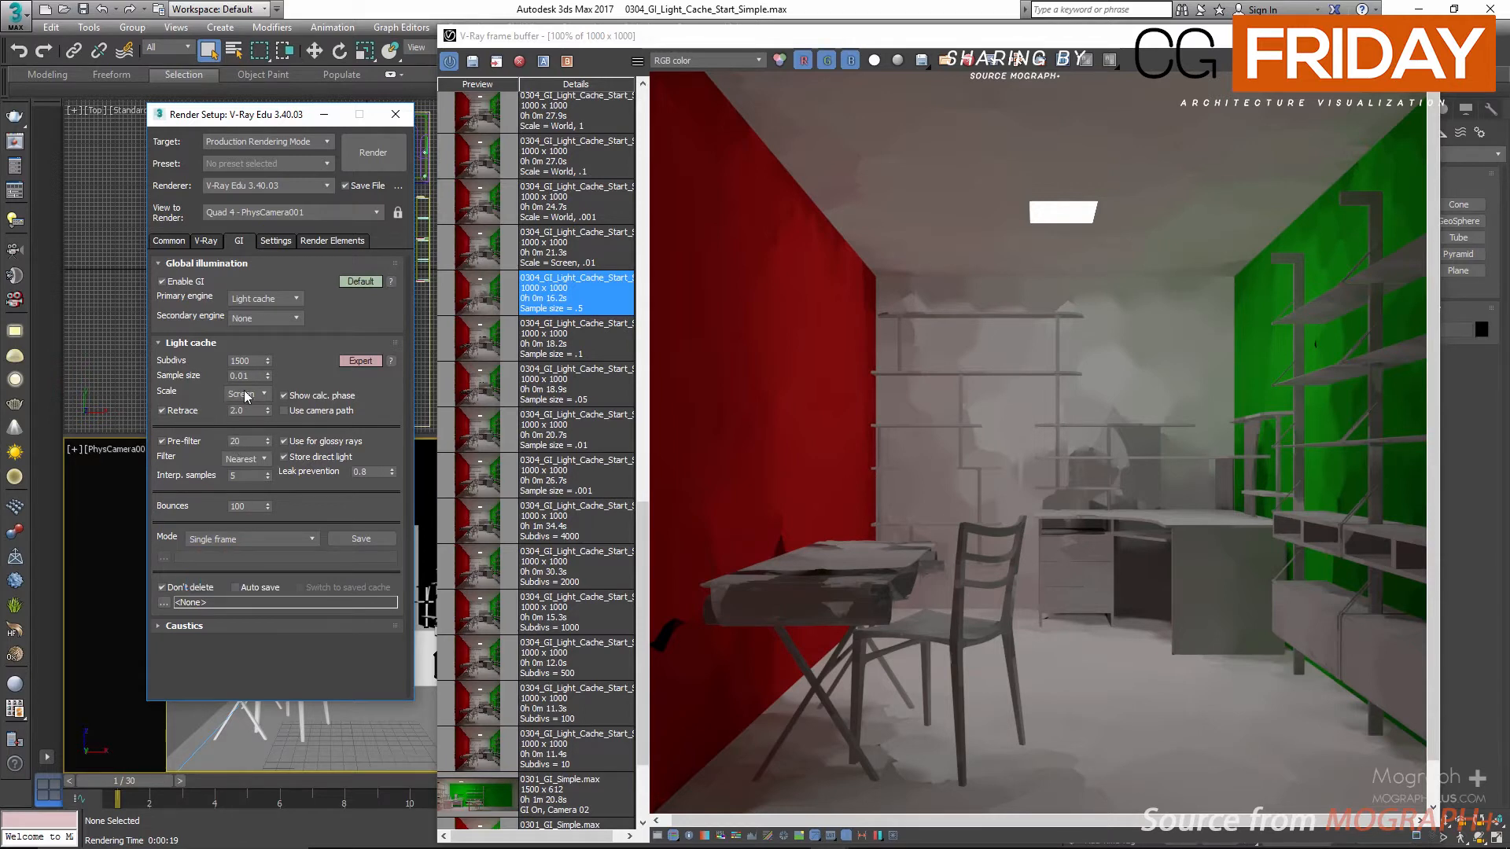
click(245, 393)
click(252, 416)
- Load the saved Scale = Screen, .01 render to compare it with the Sample size renders
scroll(488, 289, up, 1)
double_click(488, 289)
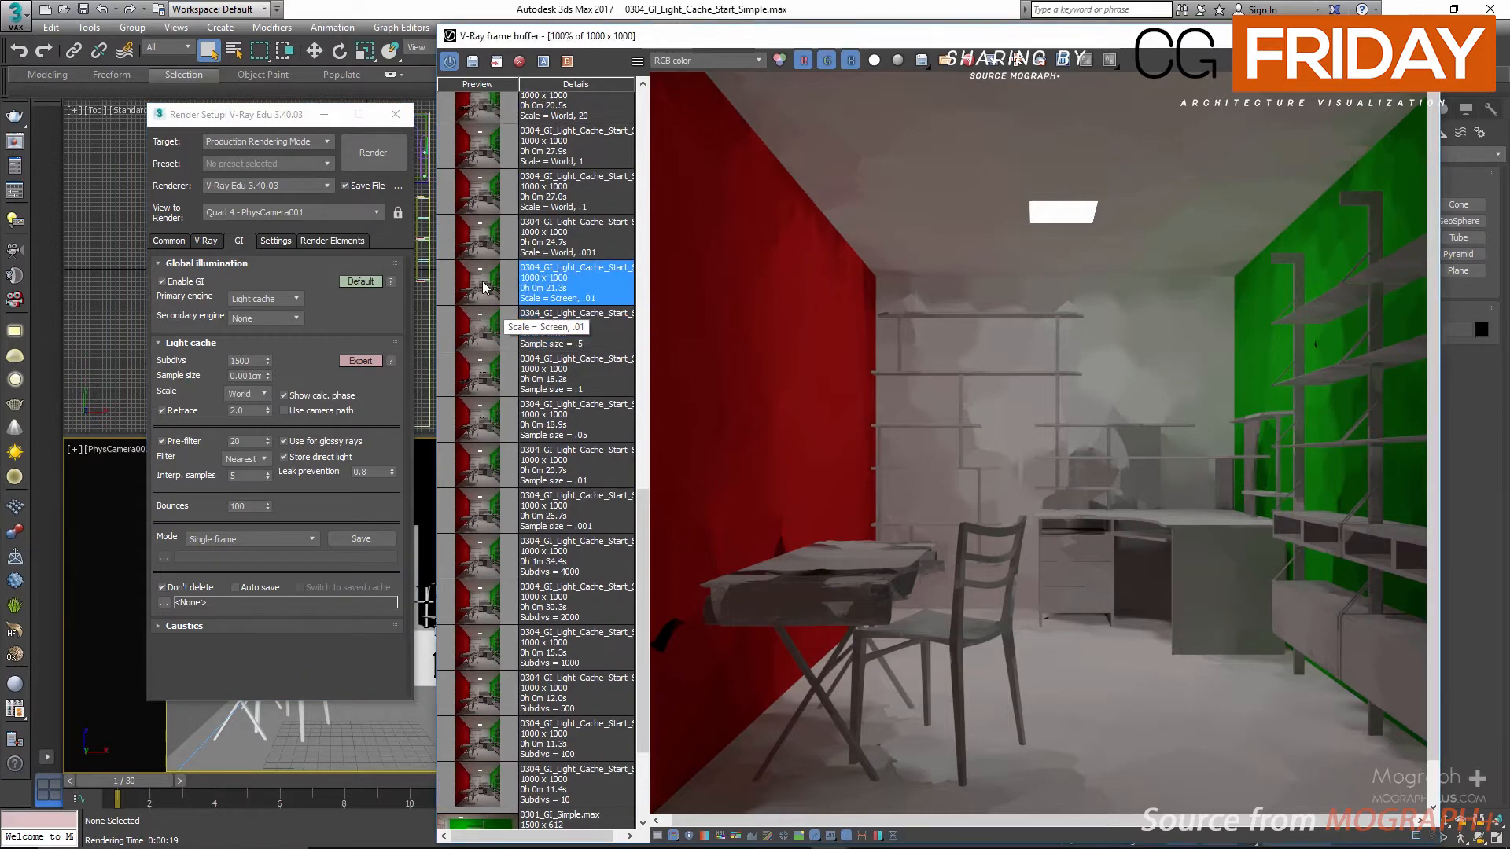
scroll(500, 336, up, 1)
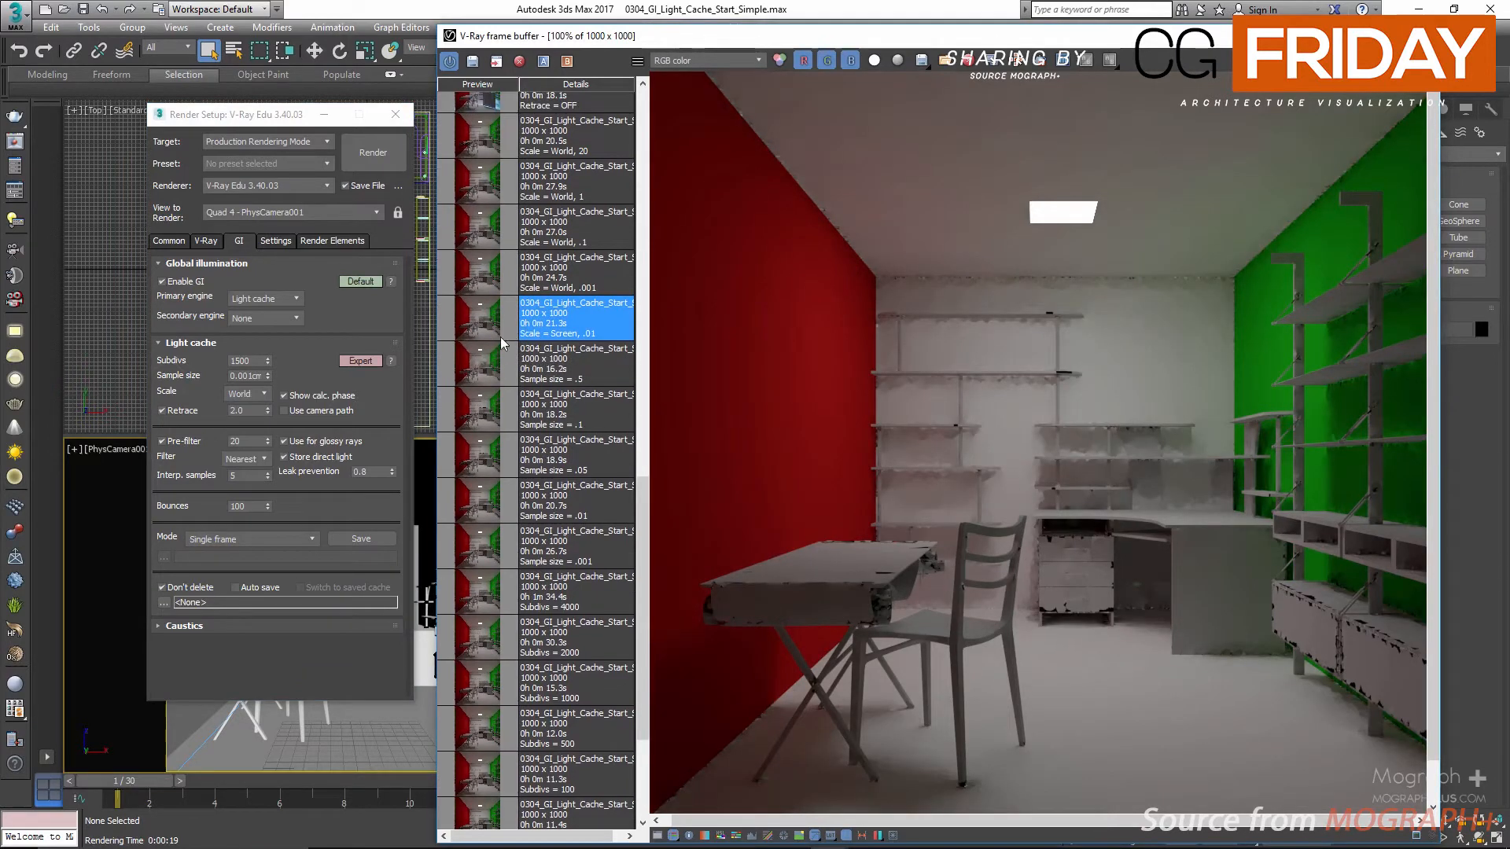
click(244, 393)
scroll(617, 365, up, 1)
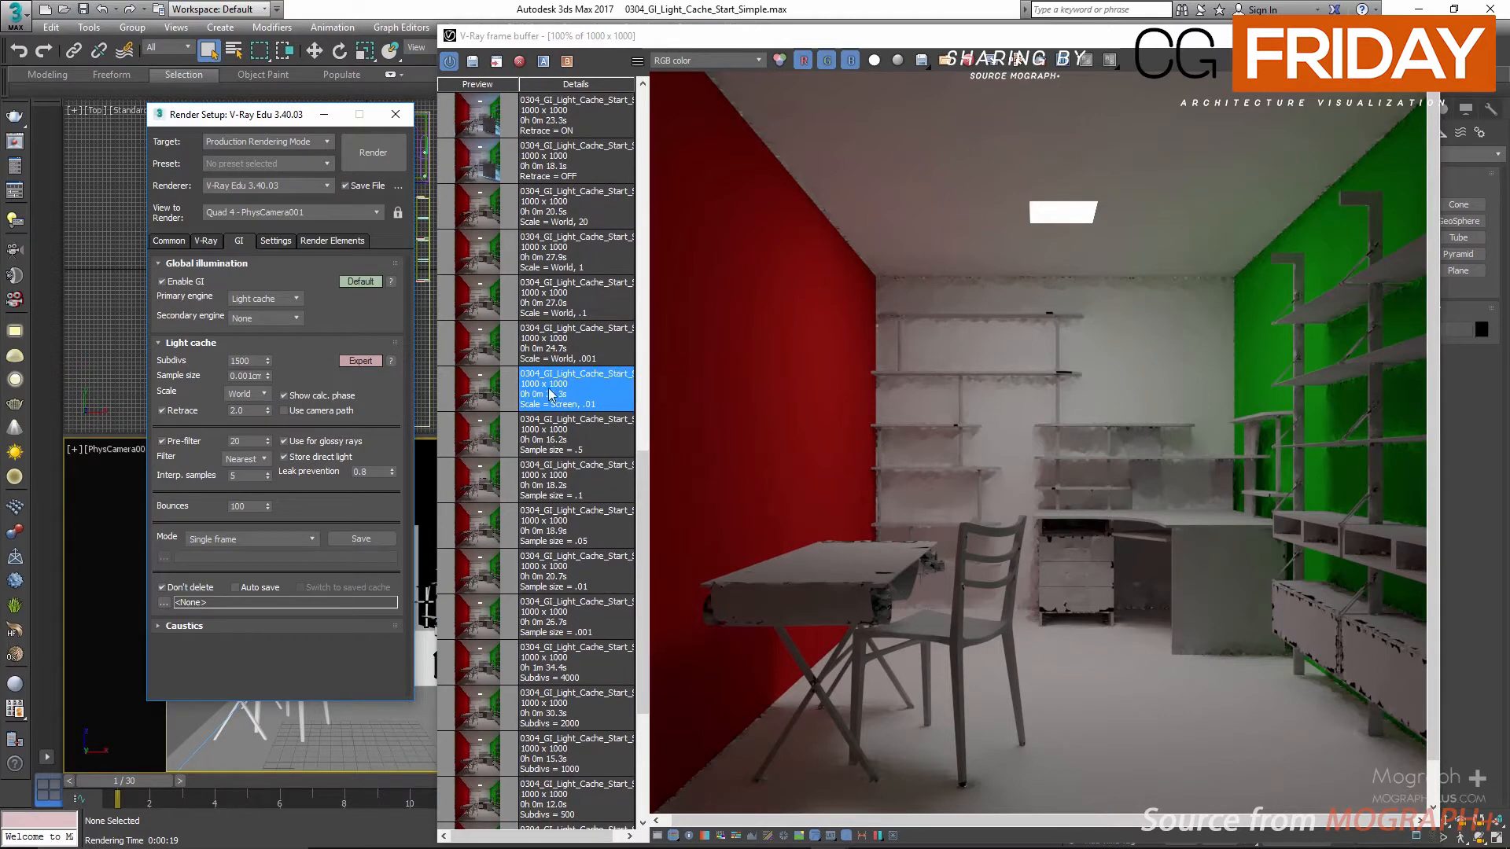
- Load the saved Scale = World renders for .001, 1 and 20
scroll(589, 469, up, 5)
scroll(586, 484, up, 1)
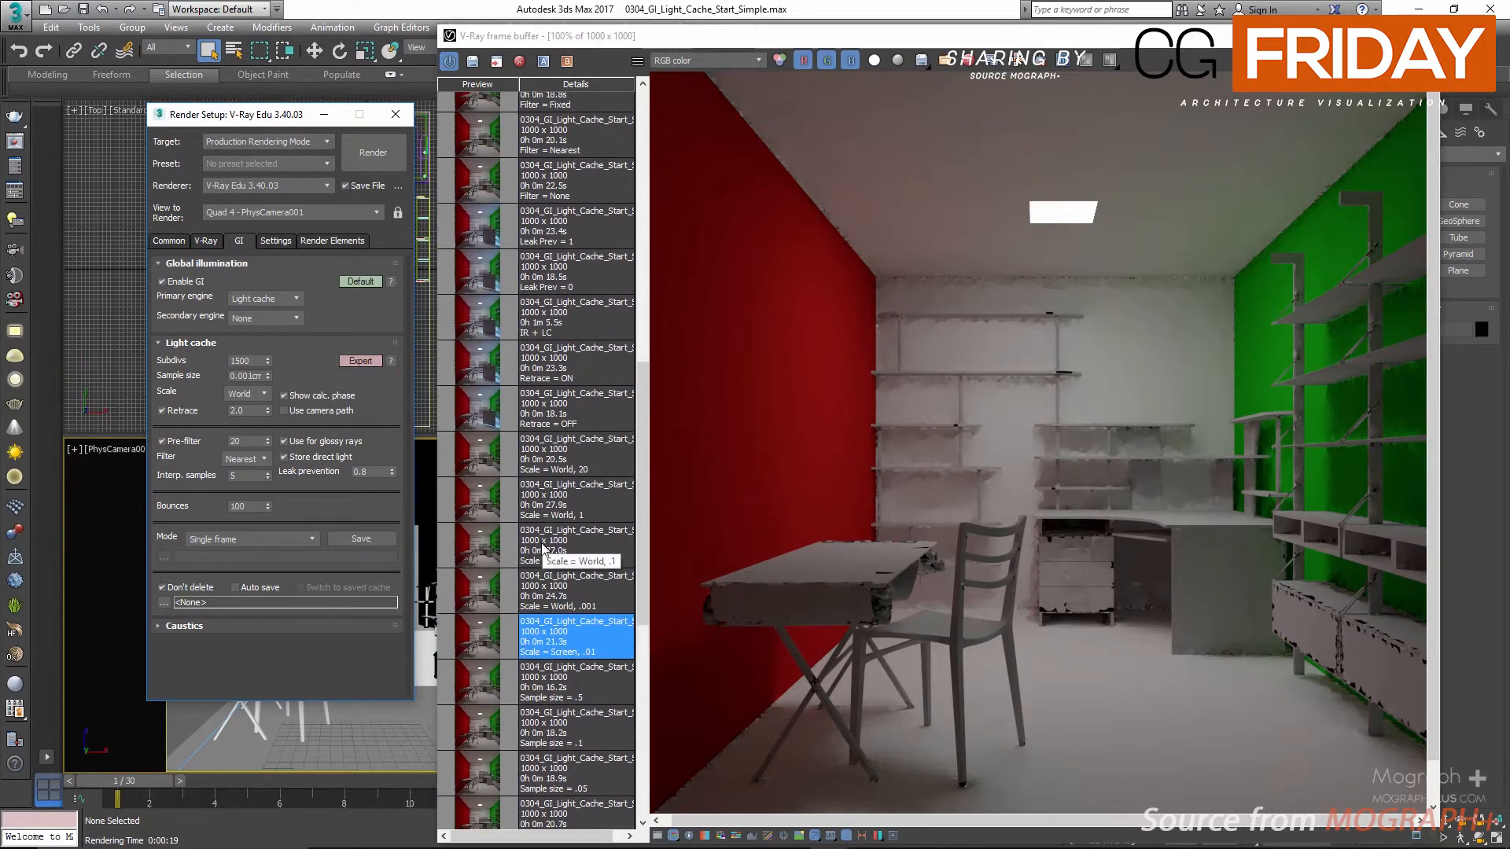
click(485, 597)
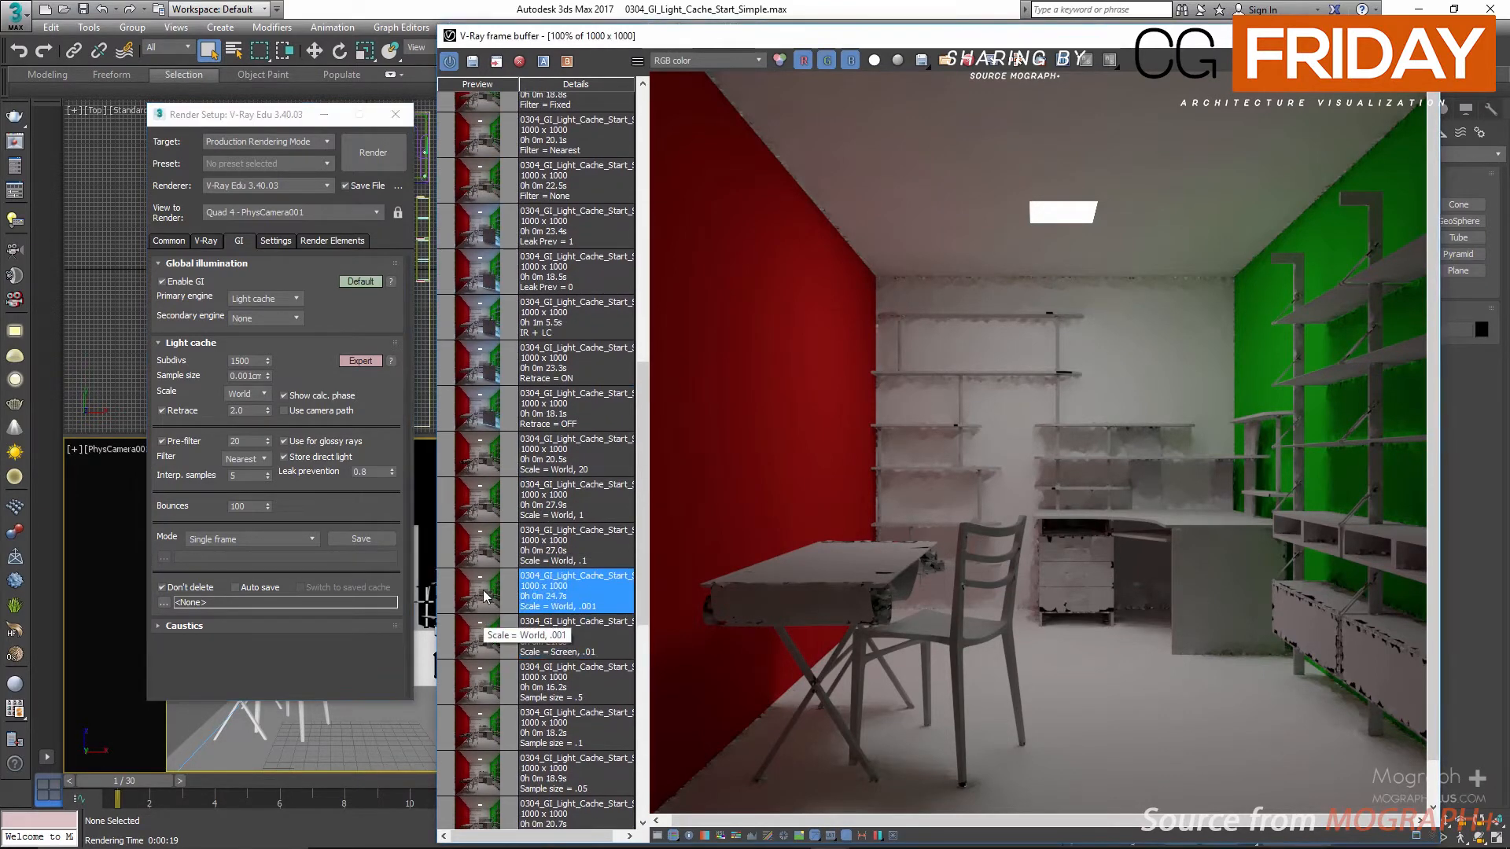
click(484, 508)
click(477, 464)
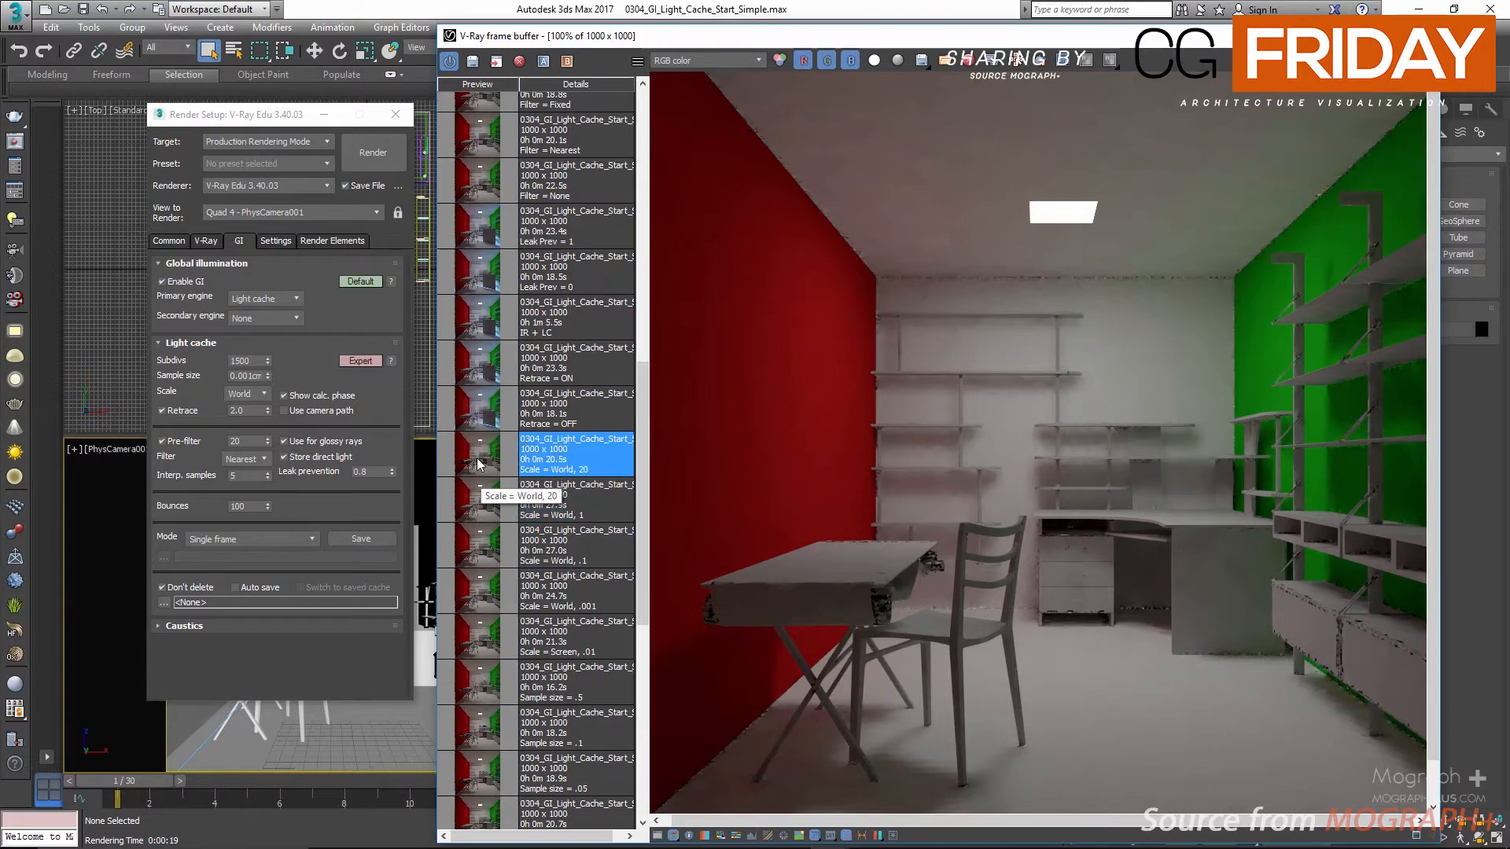
- Switch back and forth between the saved World scale renders from 1 down to .001 and back up to 20
click(477, 500)
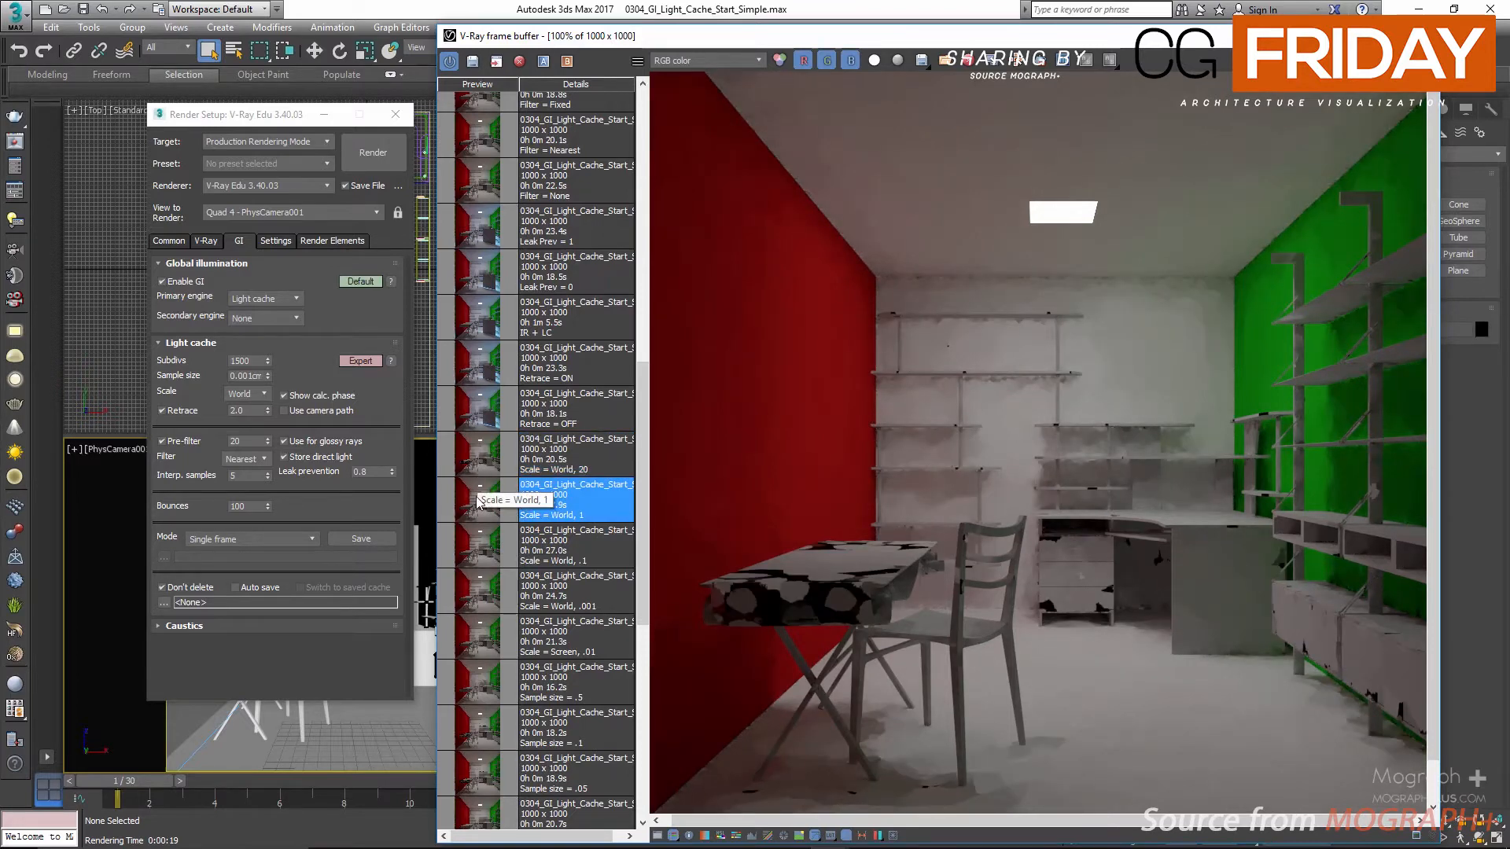
click(476, 557)
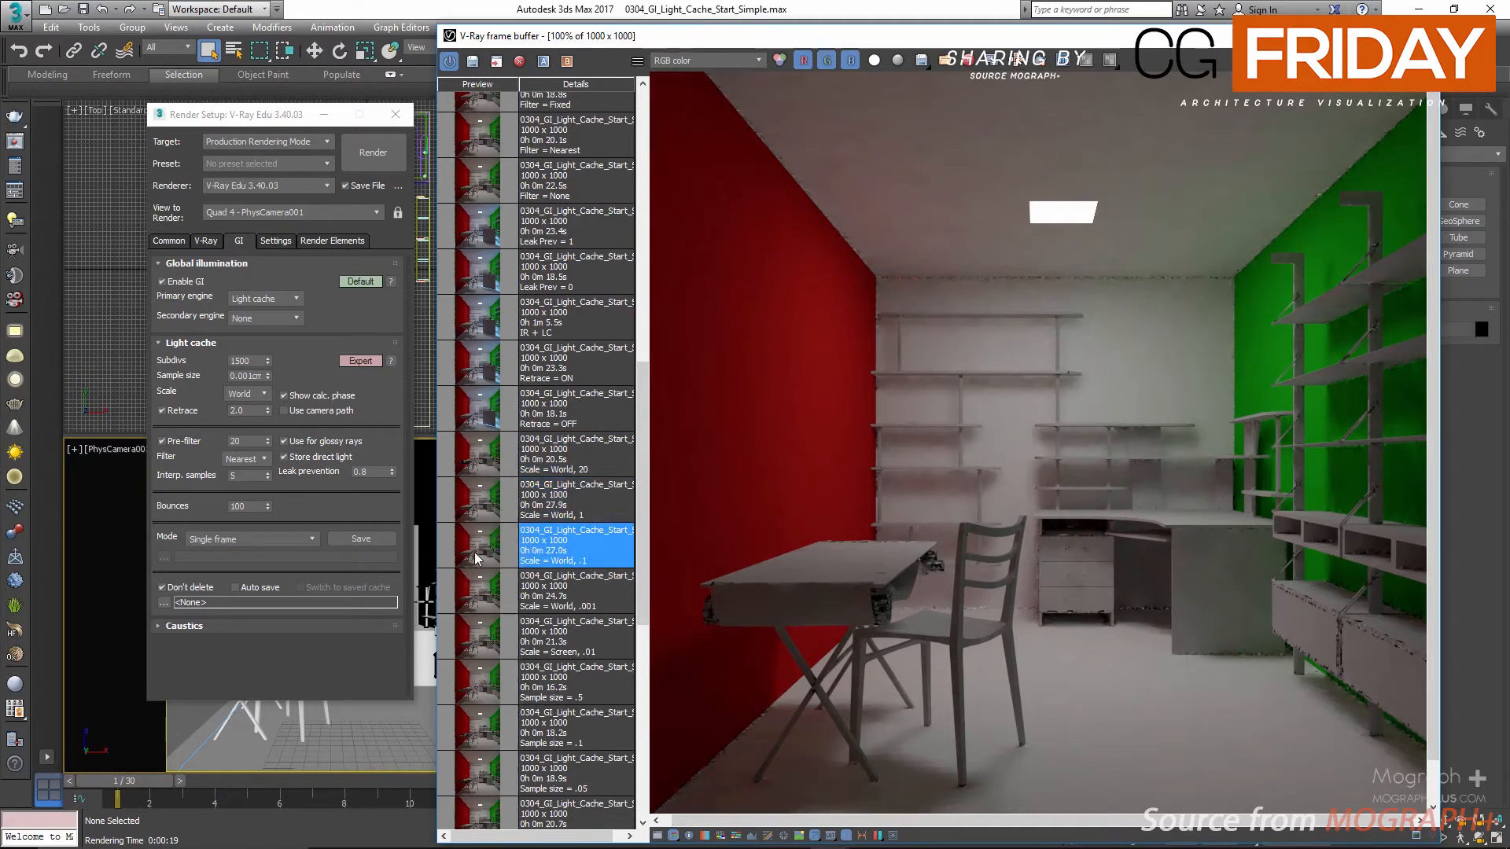
click(476, 592)
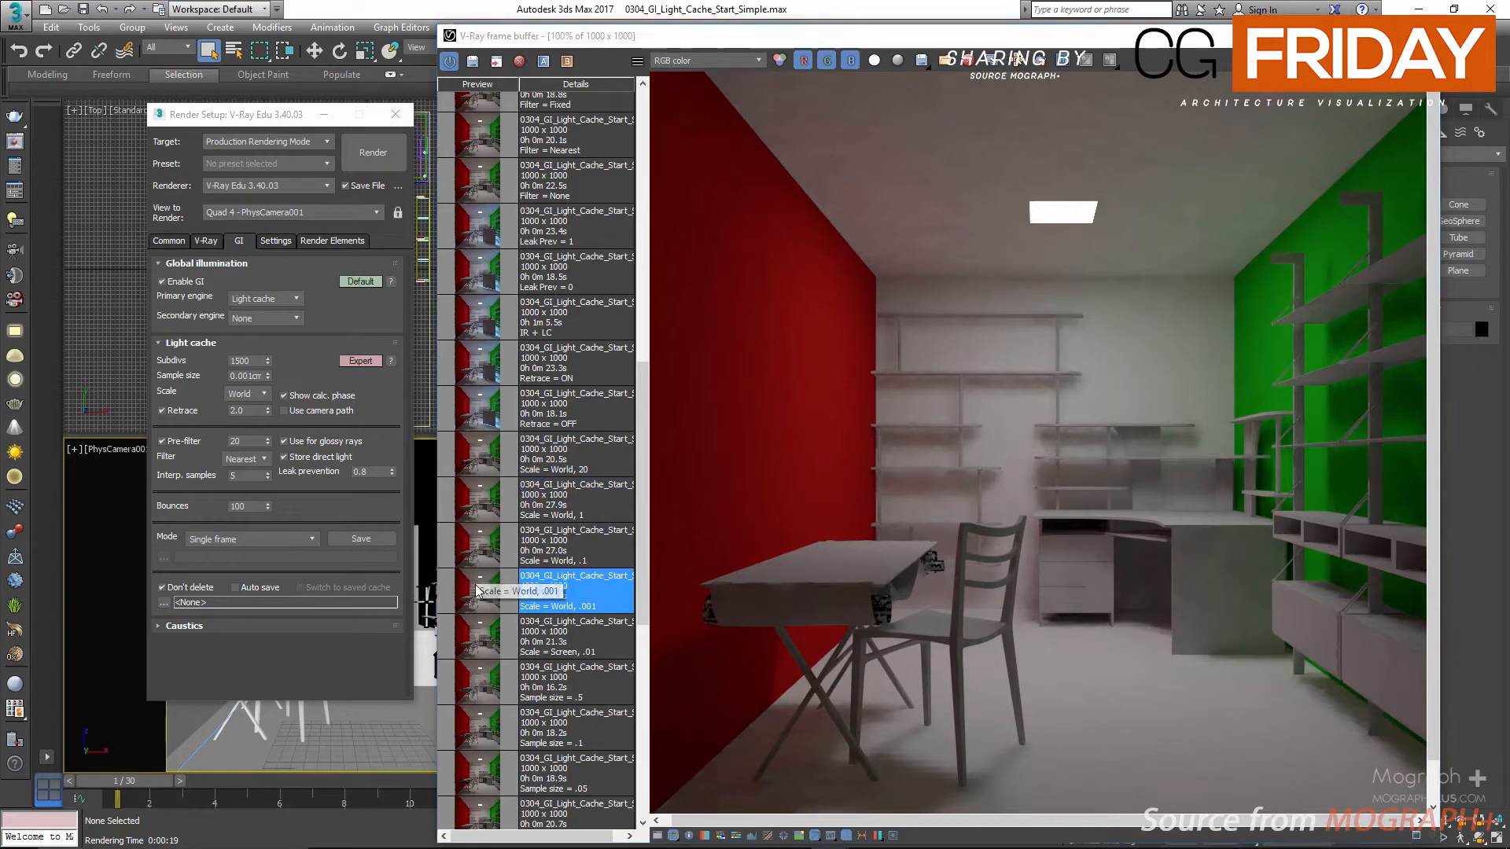
click(483, 554)
click(485, 513)
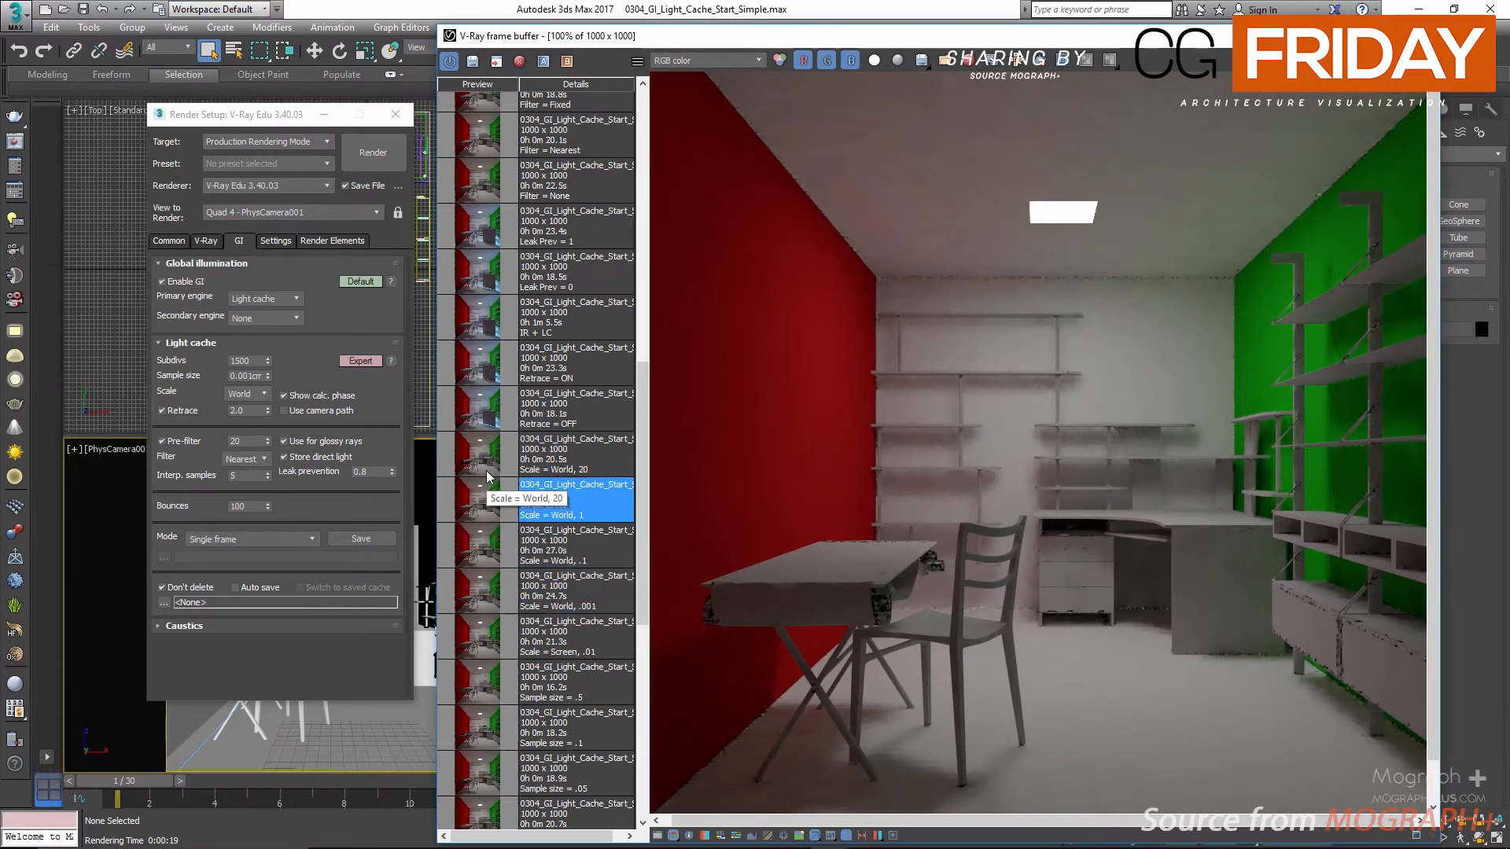
click(487, 469)
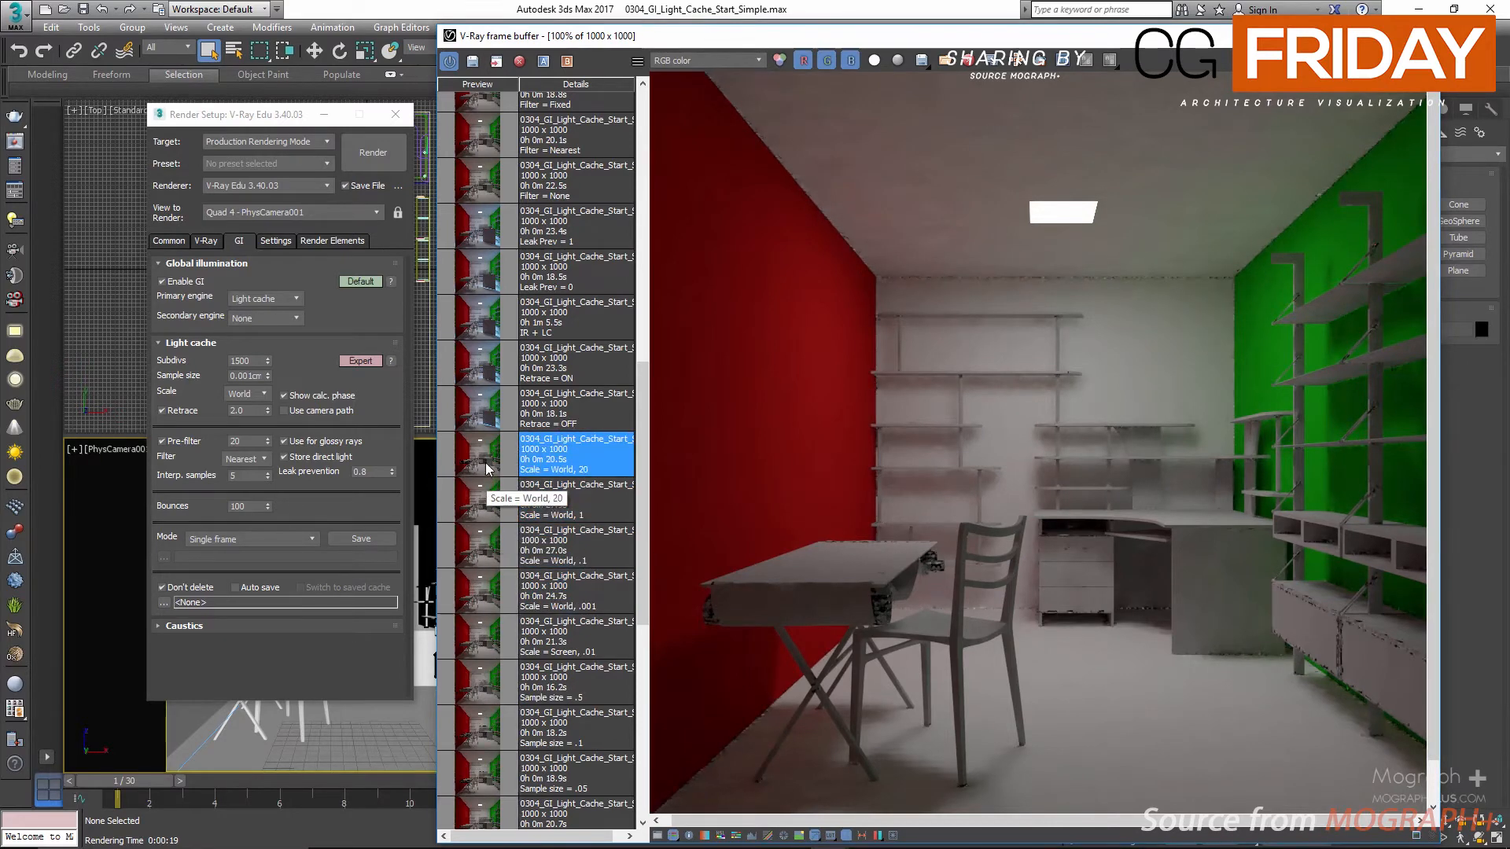
- Set the Light cache Scale back to Screen
click(253, 393)
click(258, 409)
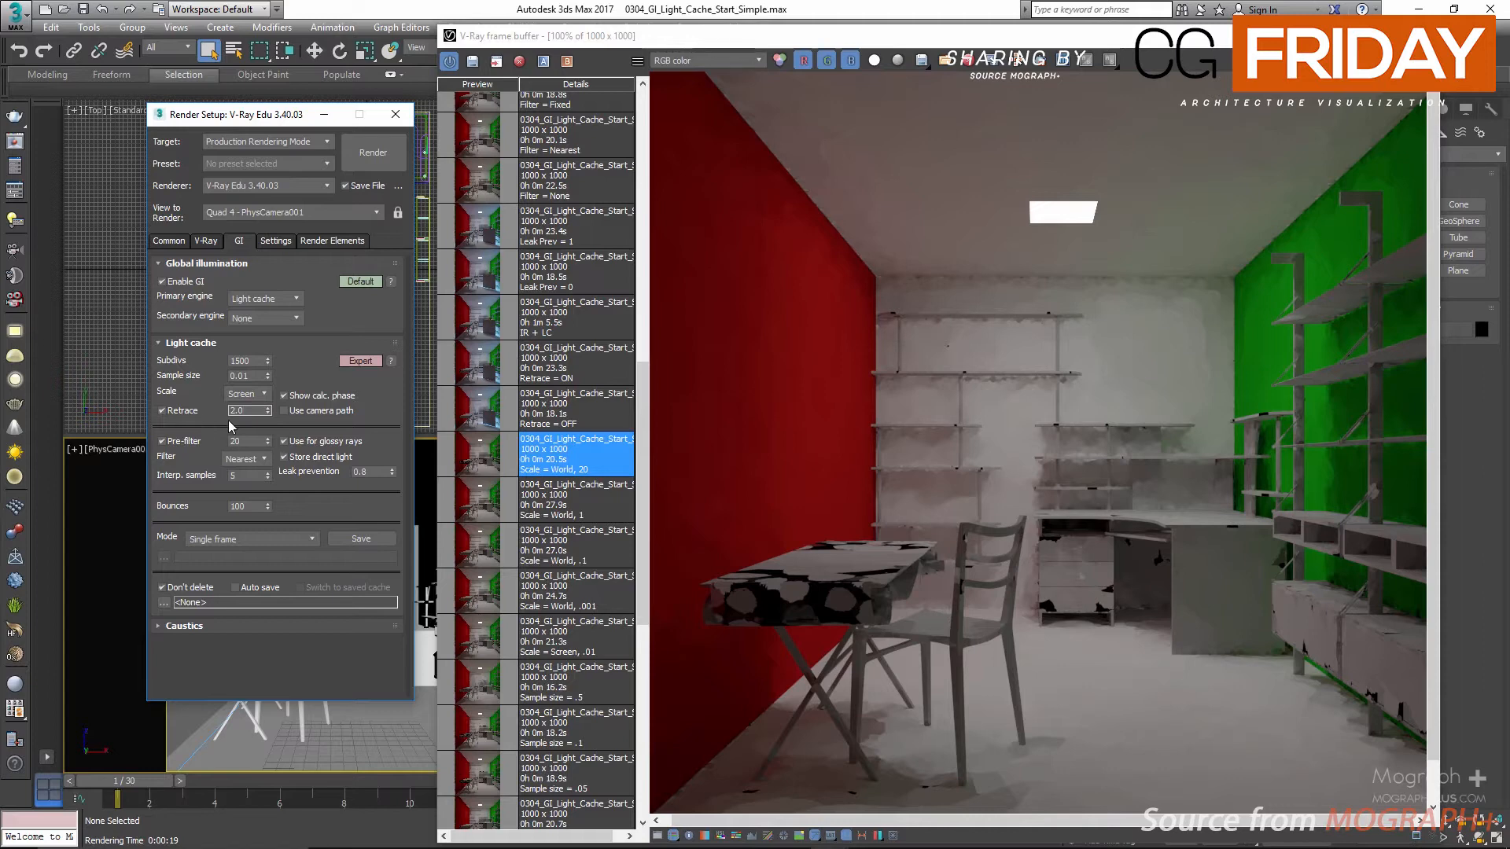
click(324, 445)
- Close the frame buffer, expand the Plane and Light group in the scene list and unhide it
click(1421, 36)
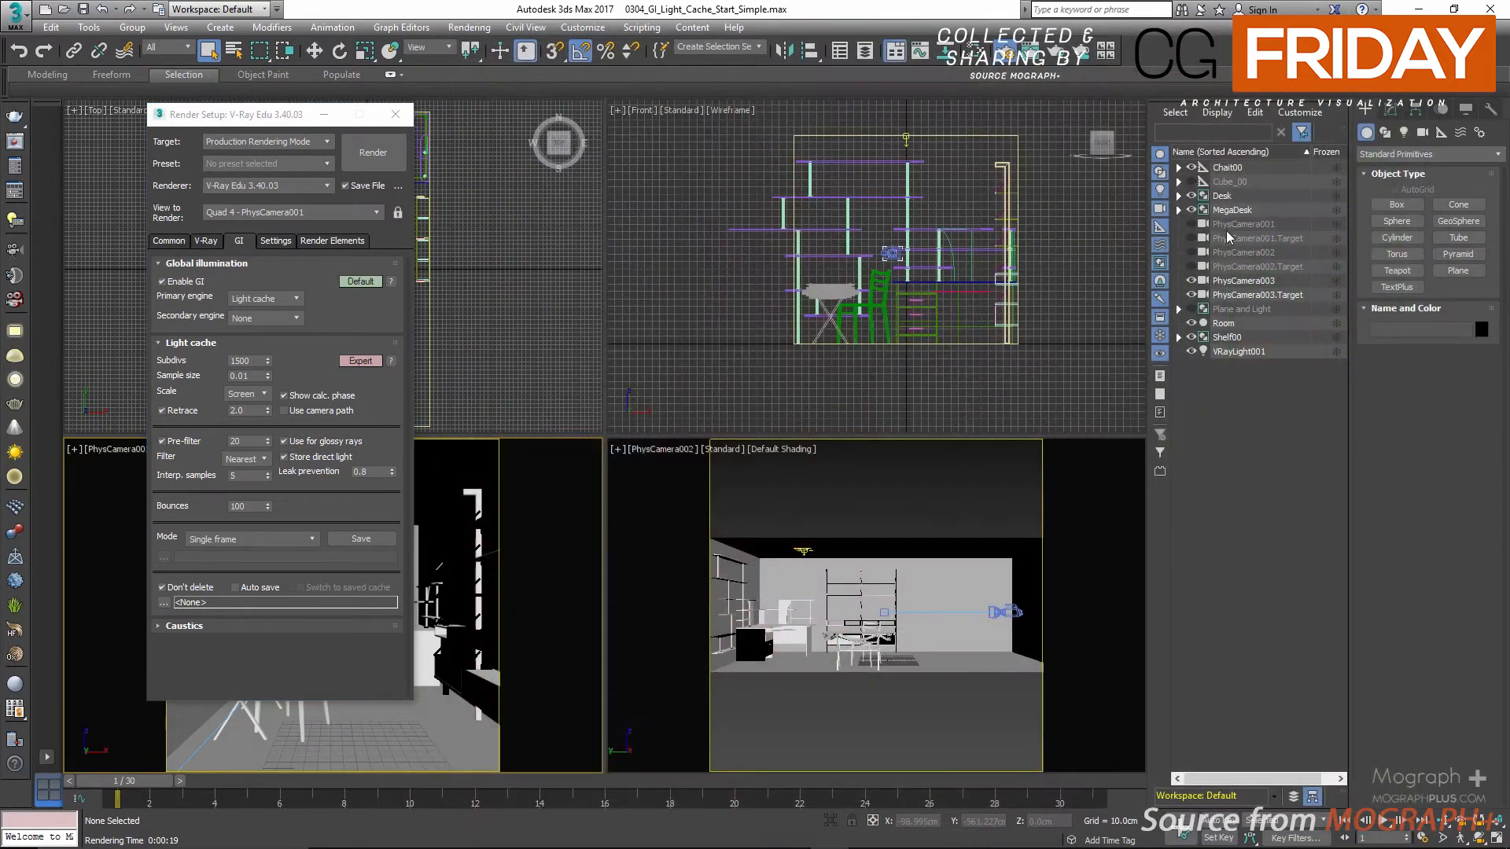
double_click(1235, 309)
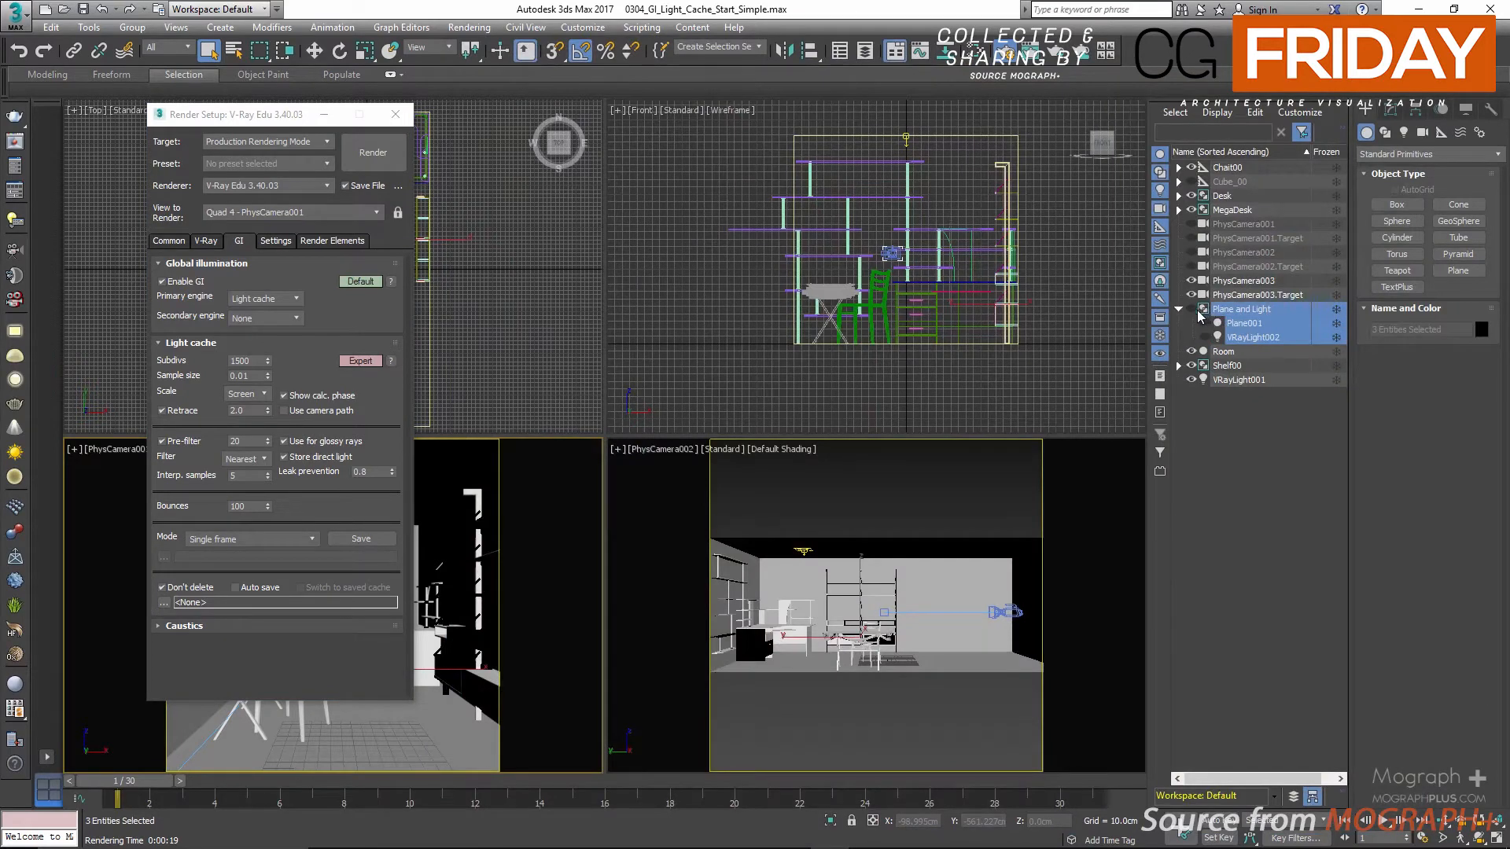
click(1191, 309)
click(1244, 436)
- Select VRayLight002 inside the Plane and Light group and switch the light on in its general parameters
click(1253, 337)
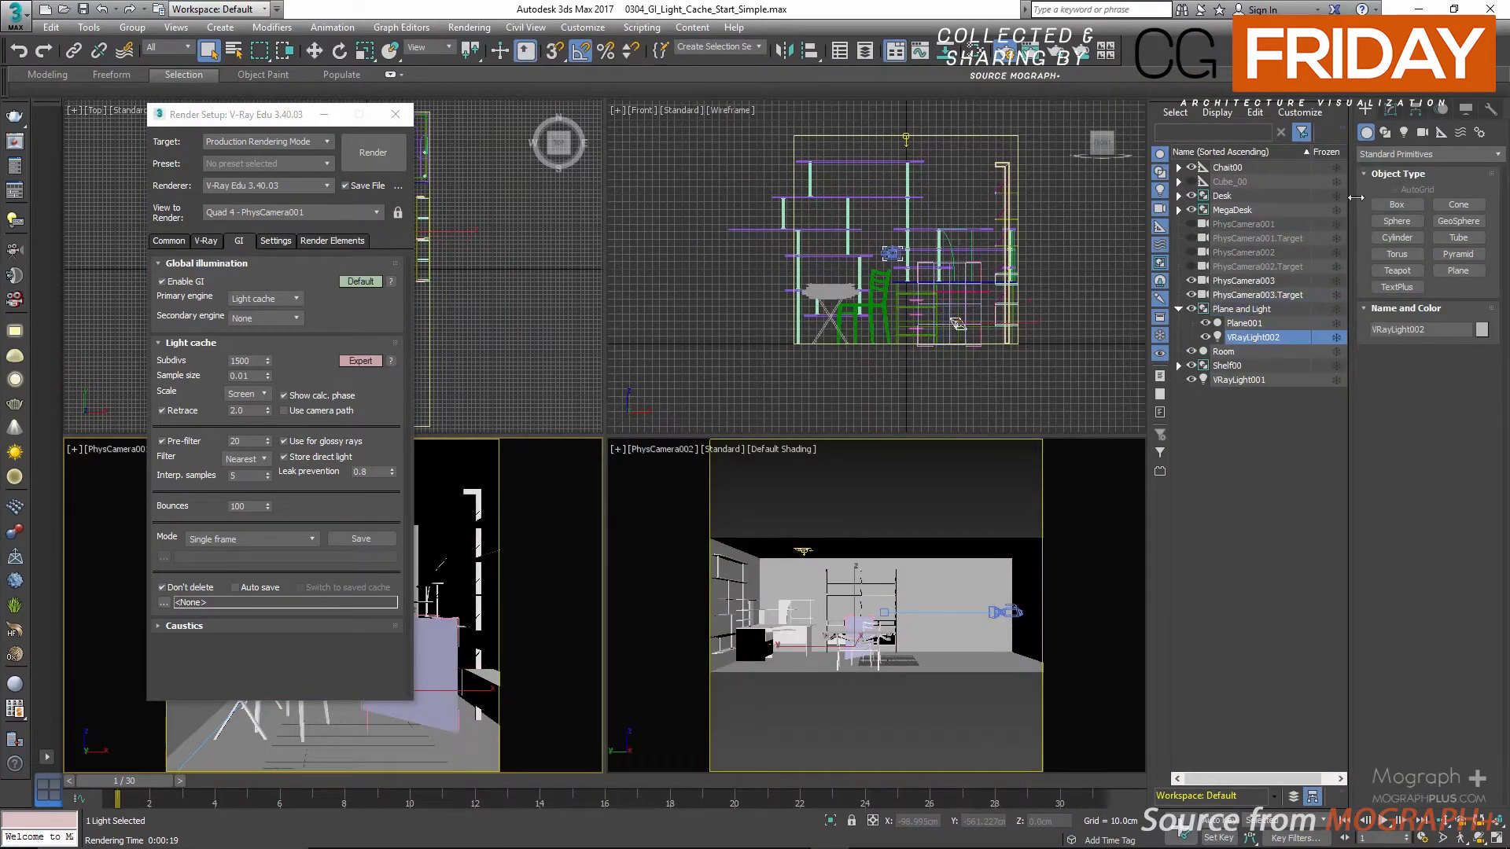
click(1391, 110)
click(1374, 307)
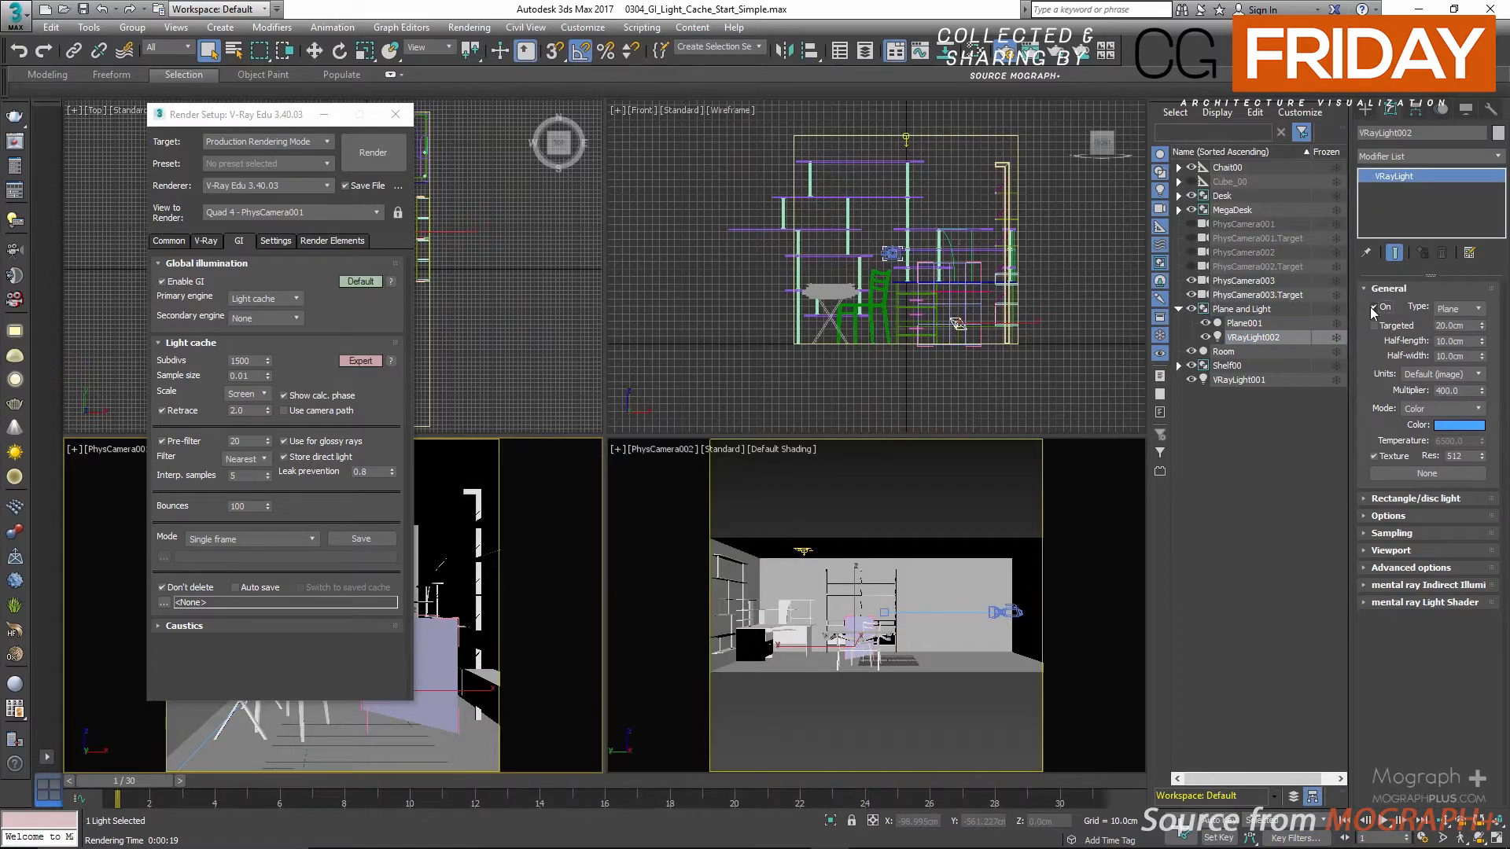
- Reopen the V-Ray frame buffer and load the saved Retrace = OFF and Retrace = ON renders
click(14, 143)
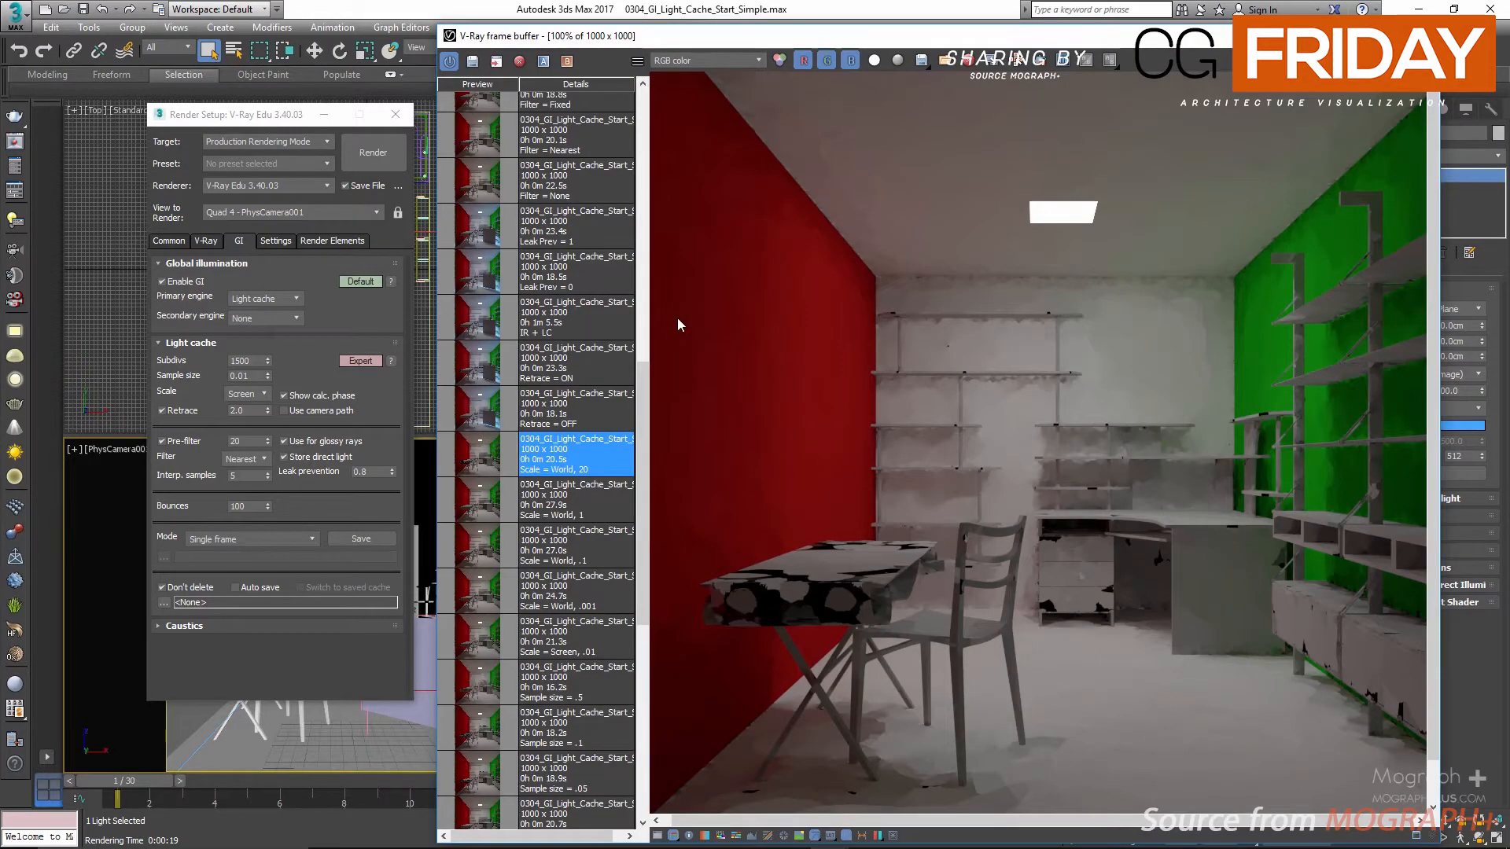
click(578, 424)
scroll(578, 428, up, 1)
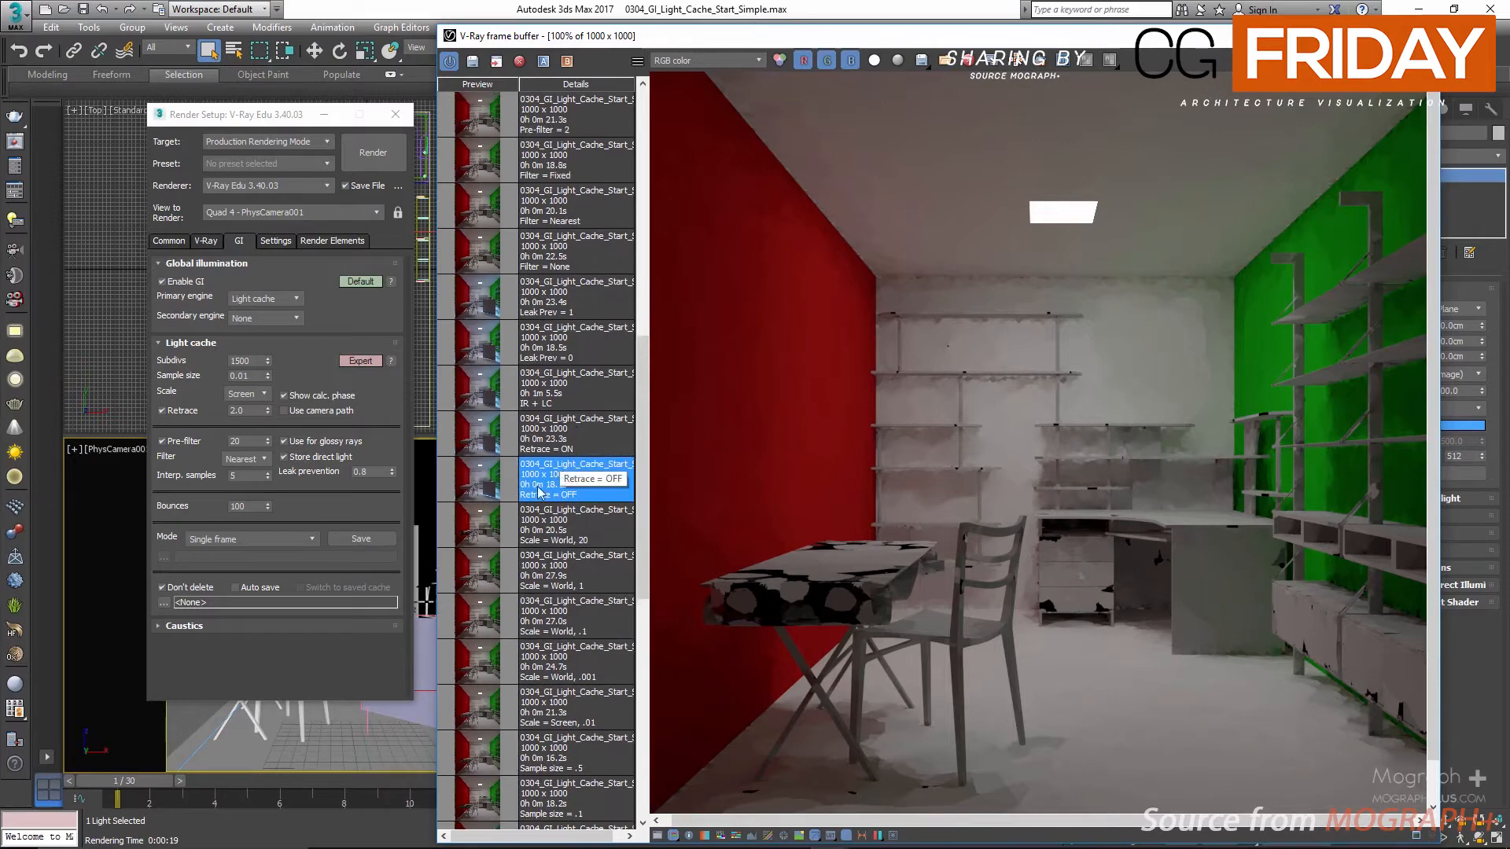
double_click(479, 485)
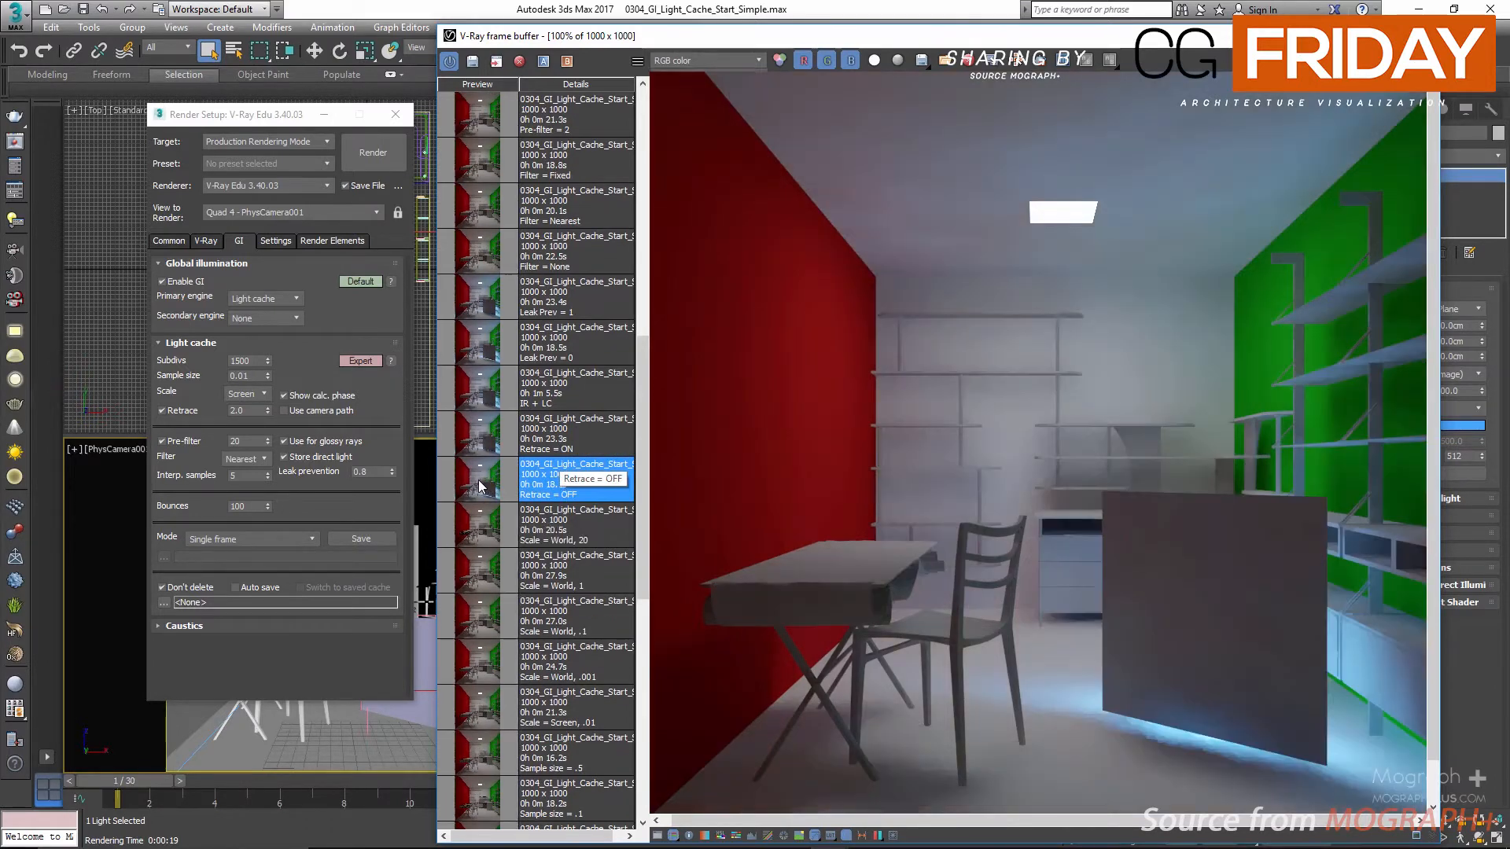
double_click(480, 445)
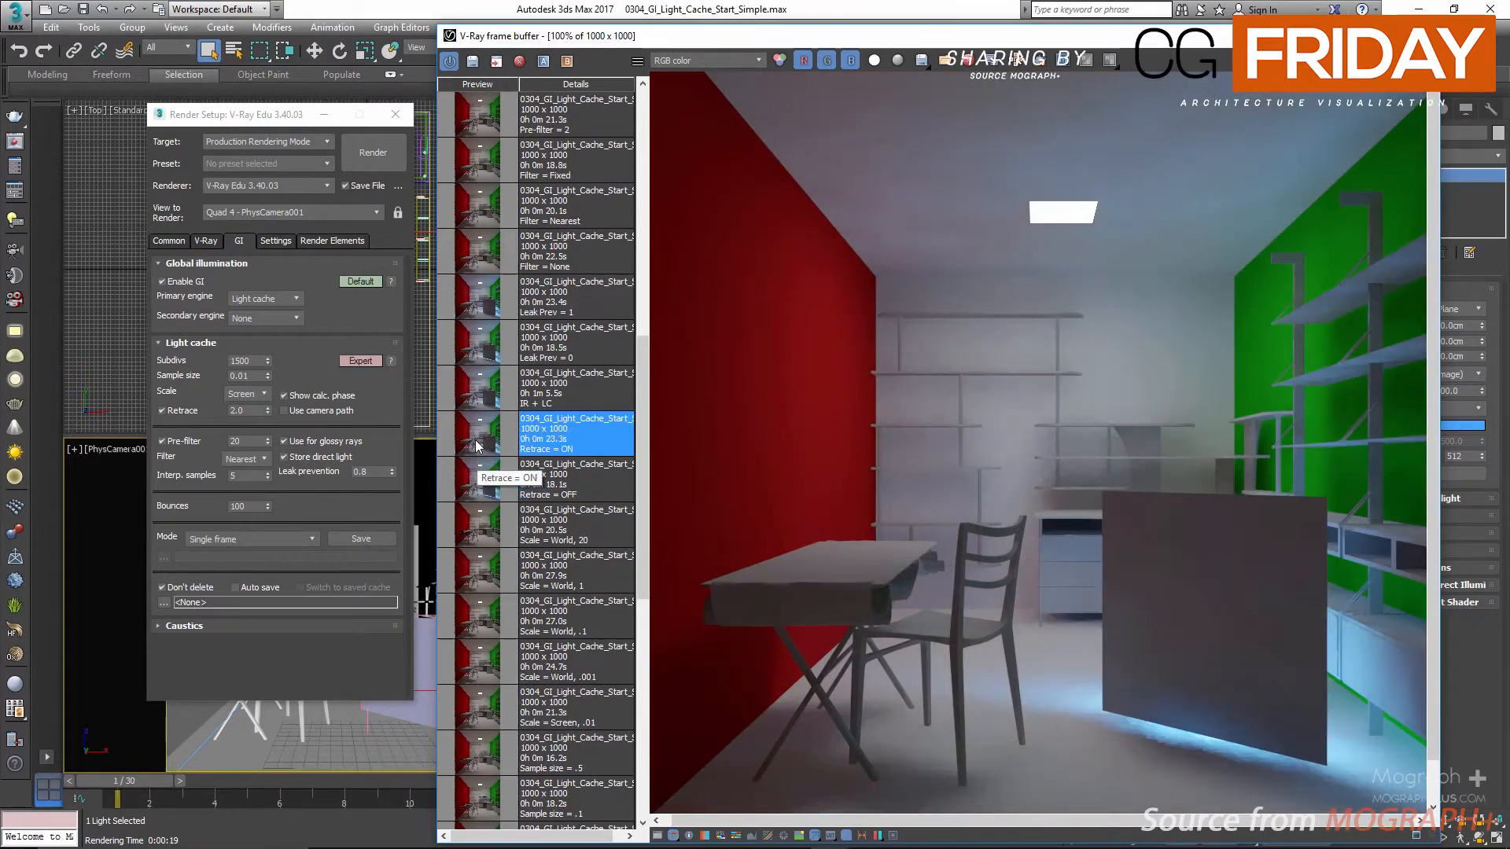
- Load the Retrace = OFF render again and examine the lower edge of the standing plane up close
double_click(478, 481)
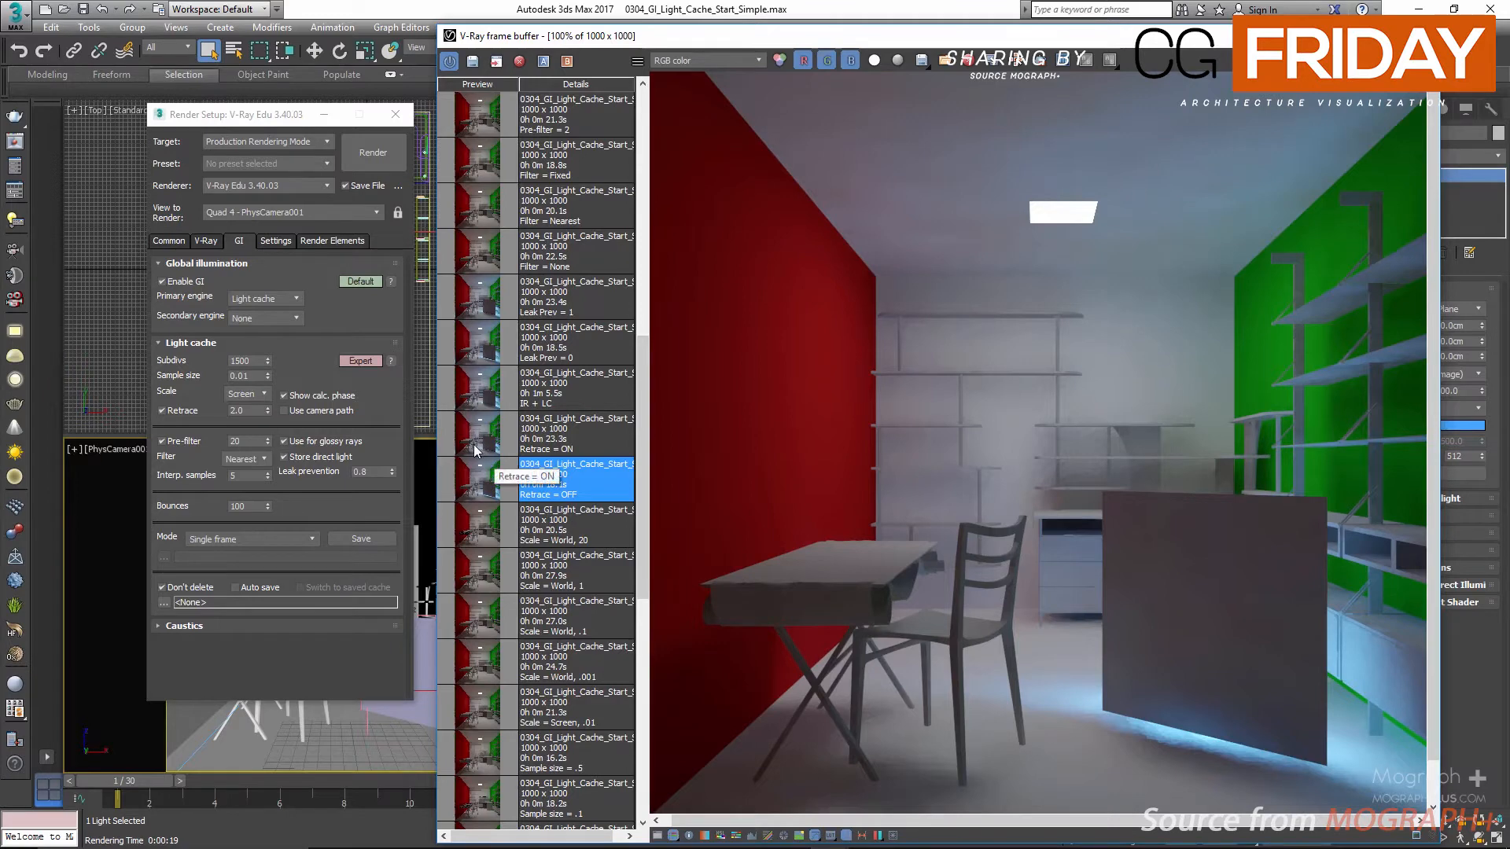
scroll(1247, 715, up, 2)
scroll(1150, 606, down, 1)
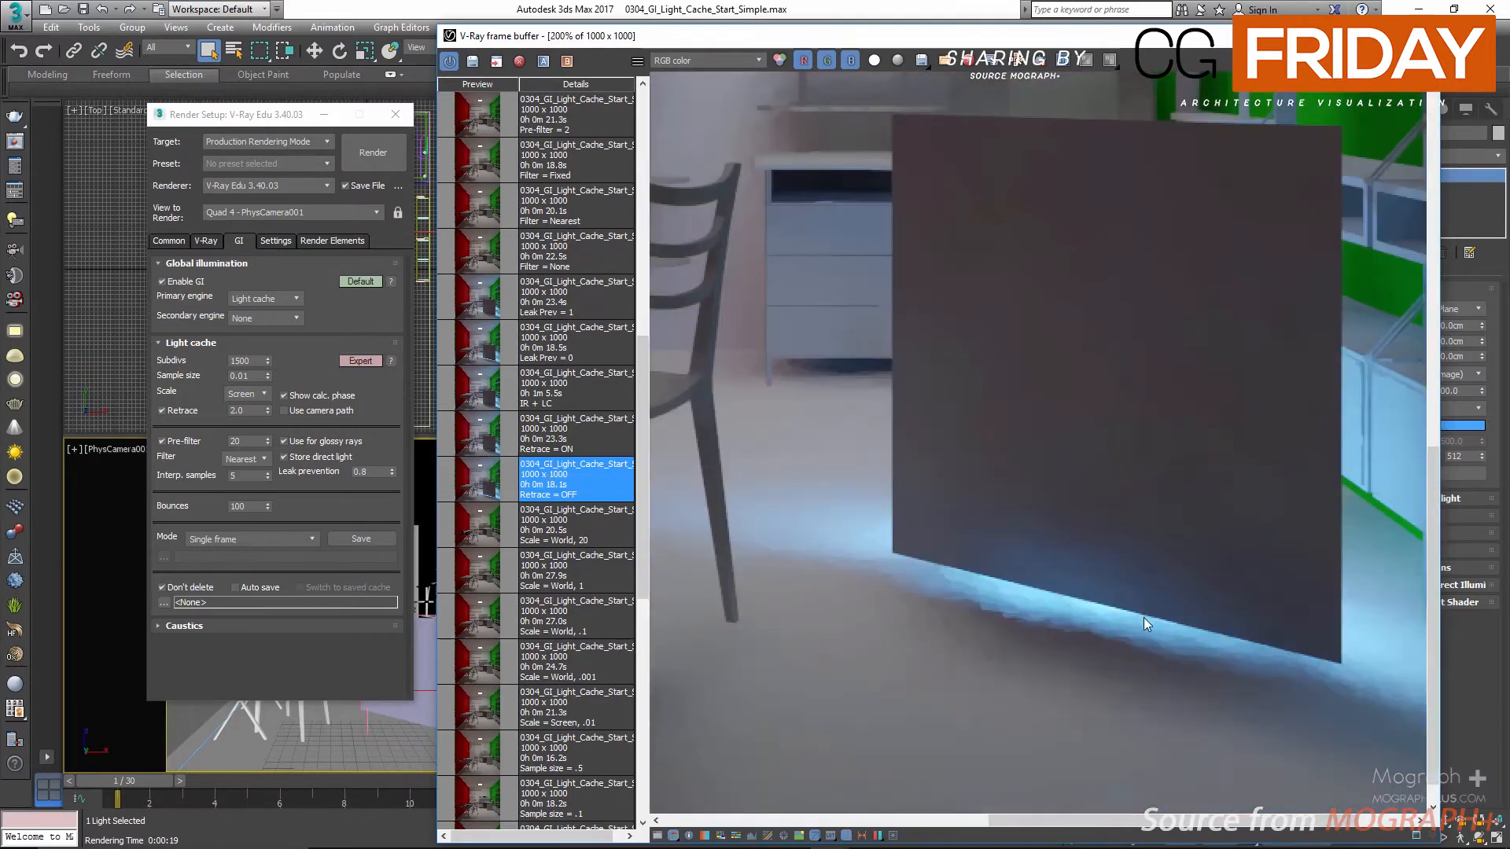
scroll(1054, 496, down, 1)
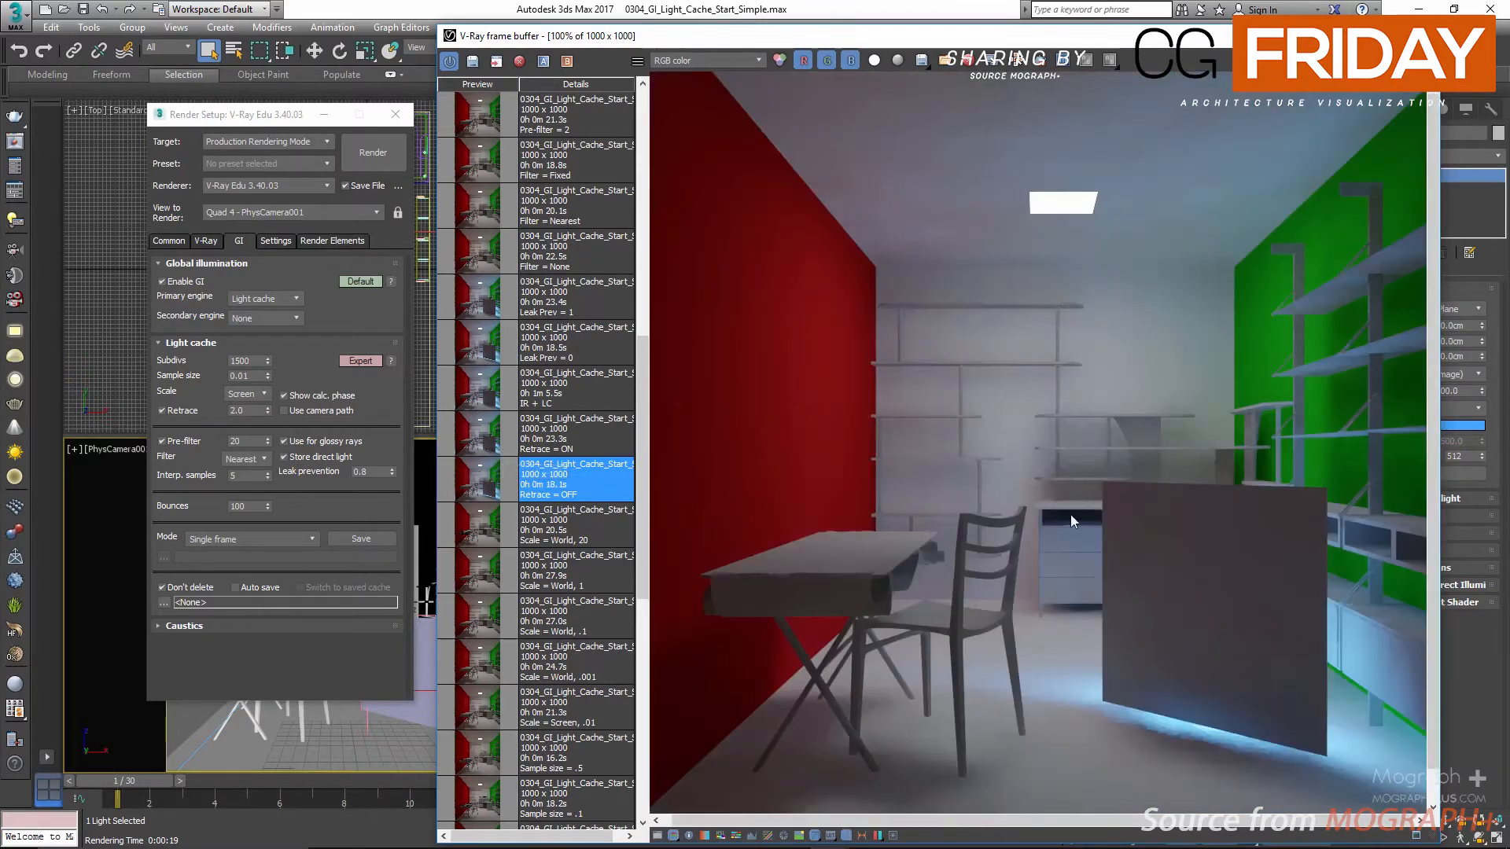
- Load the Retrace = ON render and examine the same lower edge of the plane at 200%
double_click(480, 438)
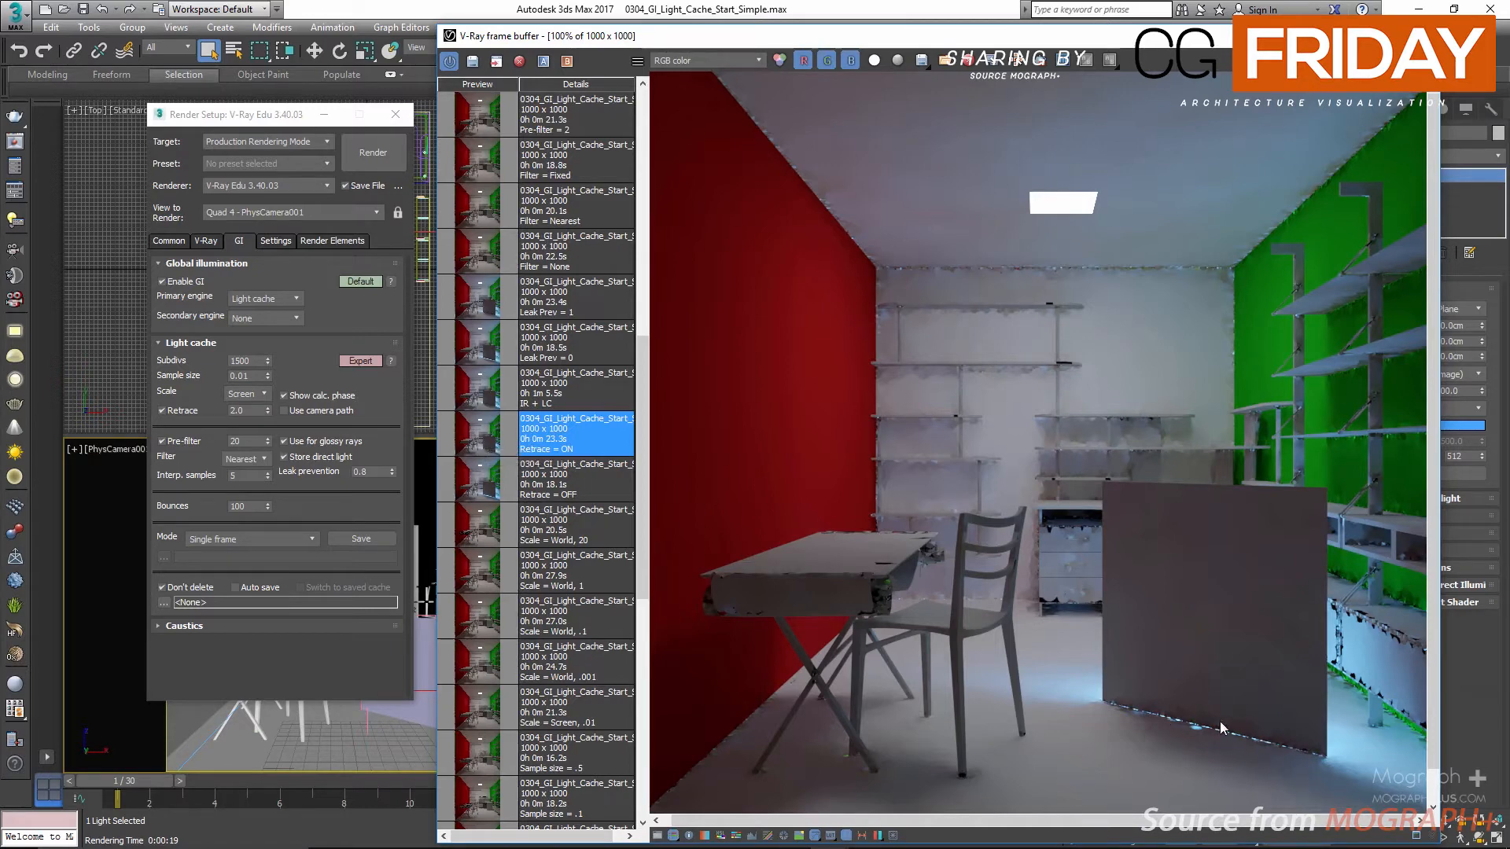
scroll(1196, 741, up, 1)
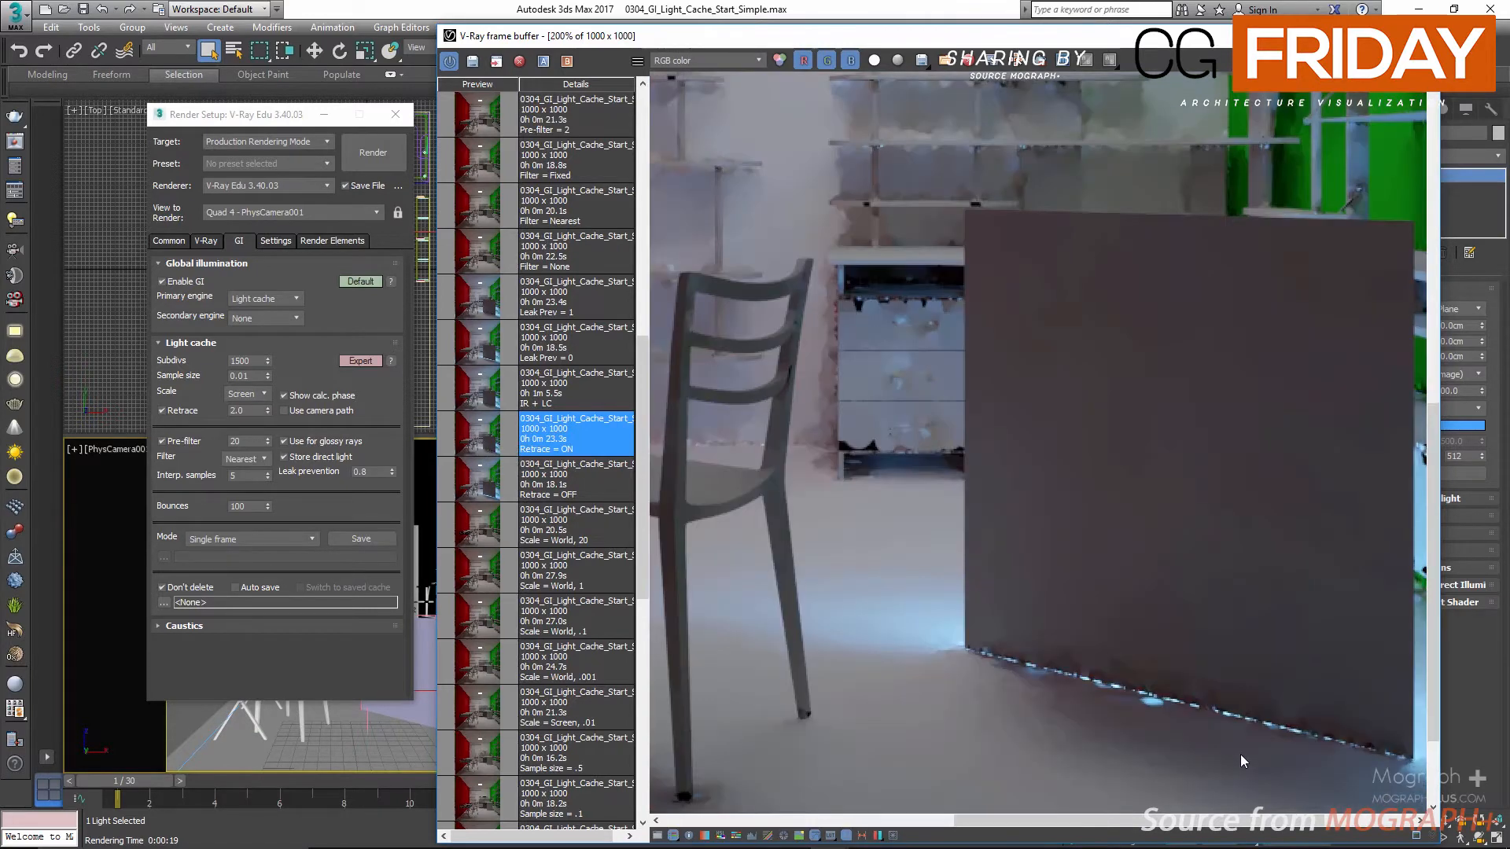
scroll(1184, 703, down, 1)
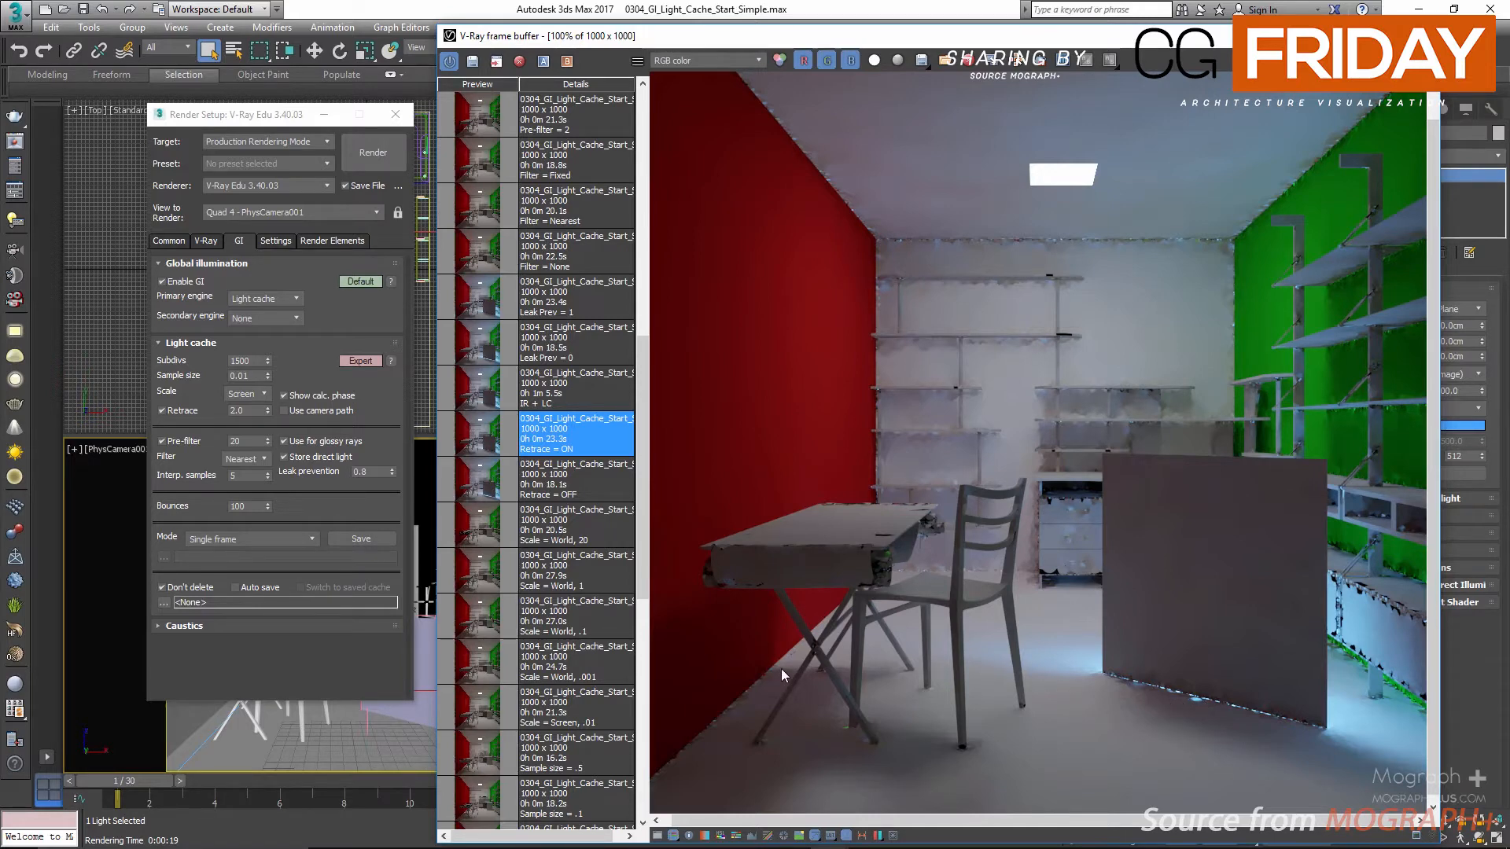
- Set the primary GI engine to Irradiance map and the secondary engine to Light cache
click(280, 298)
click(275, 308)
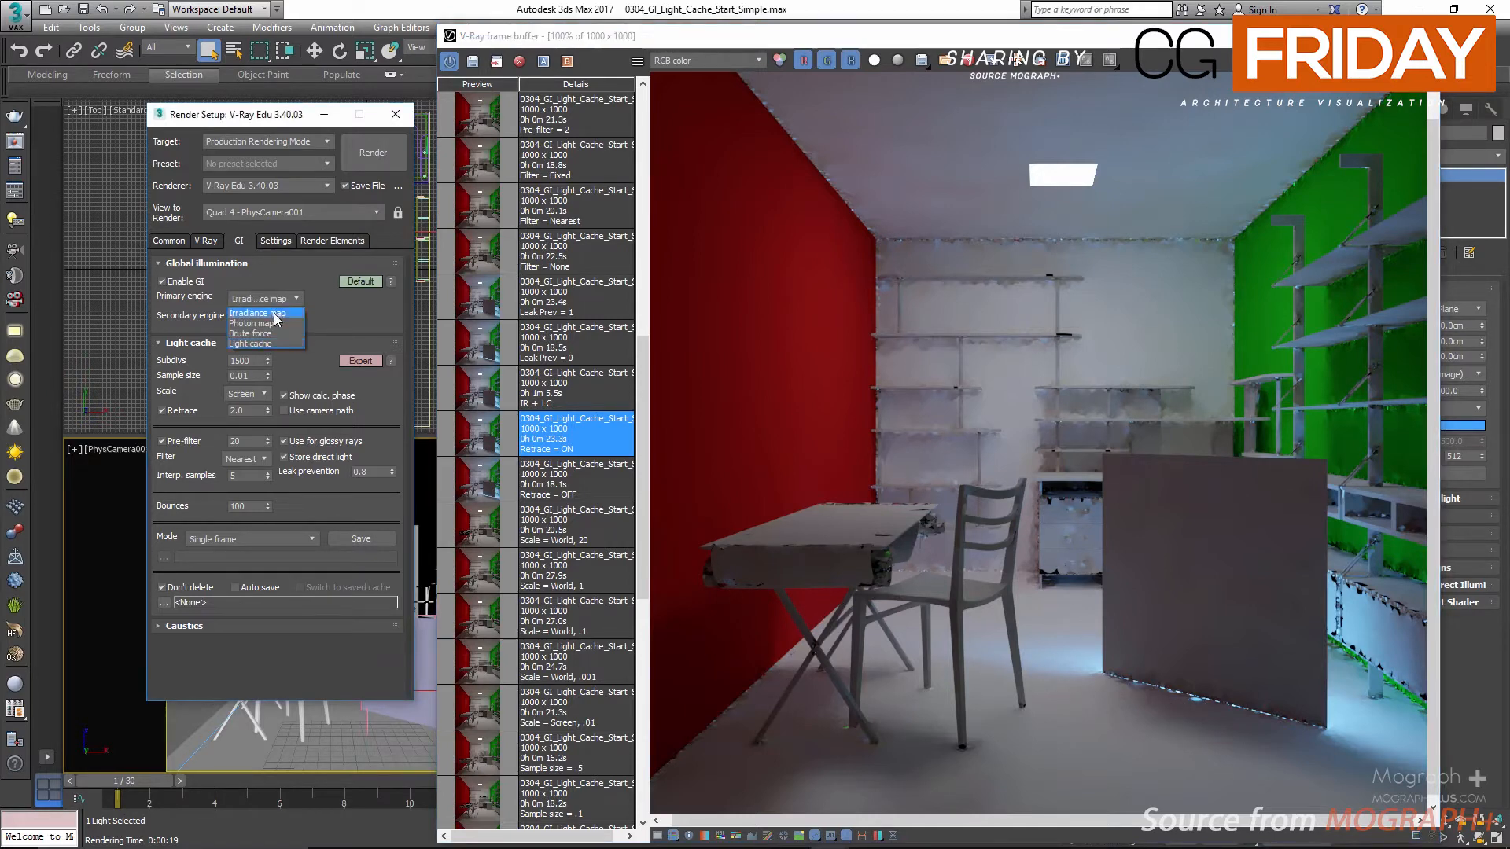
click(268, 318)
click(267, 363)
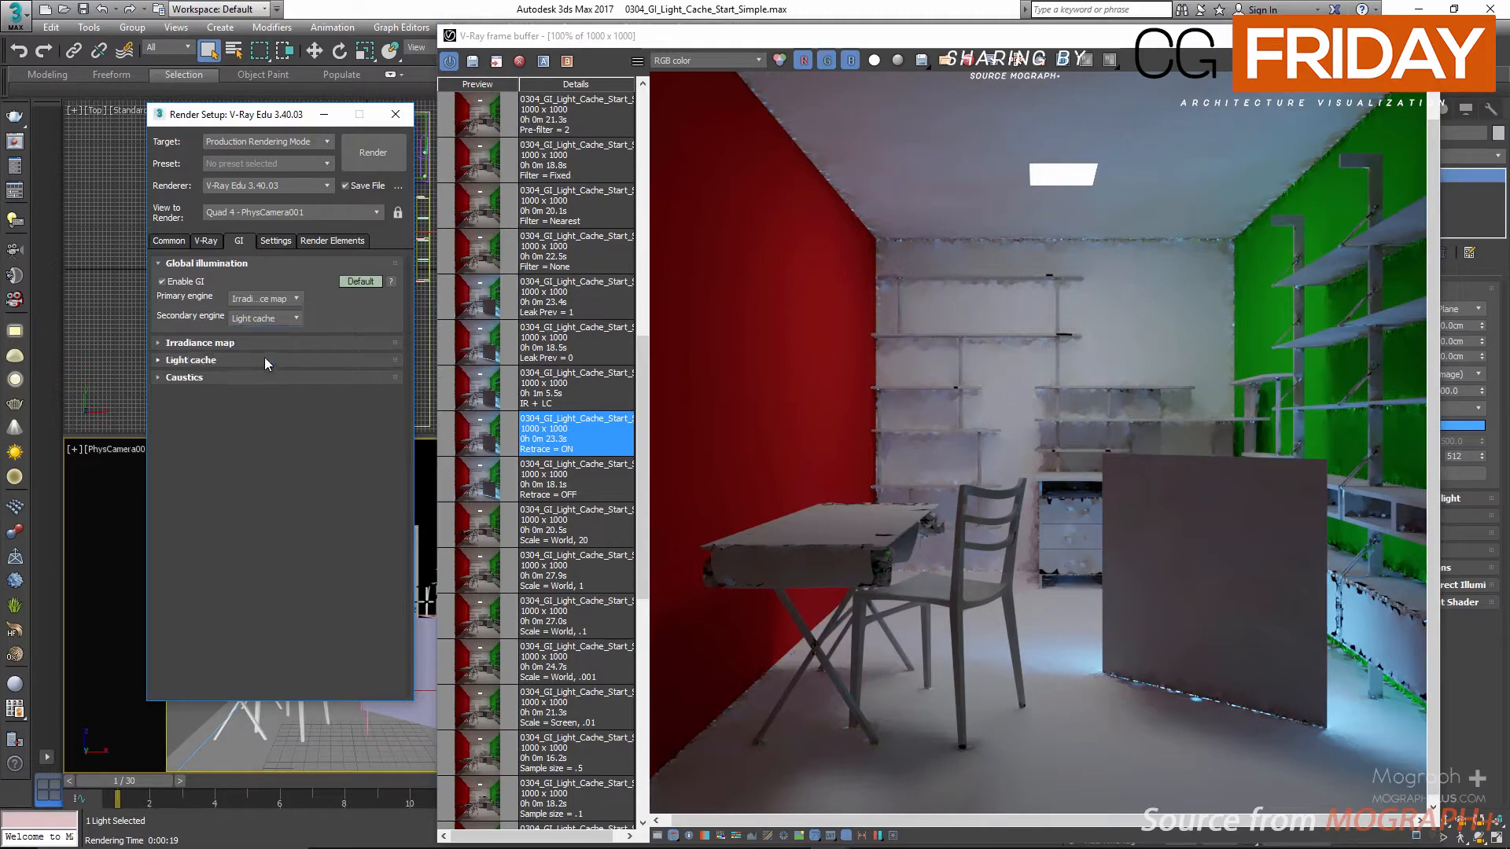
- Go through the Irradiance map's preset and Check sample visibility options, then collapse it and expand the Light cache settings
click(261, 344)
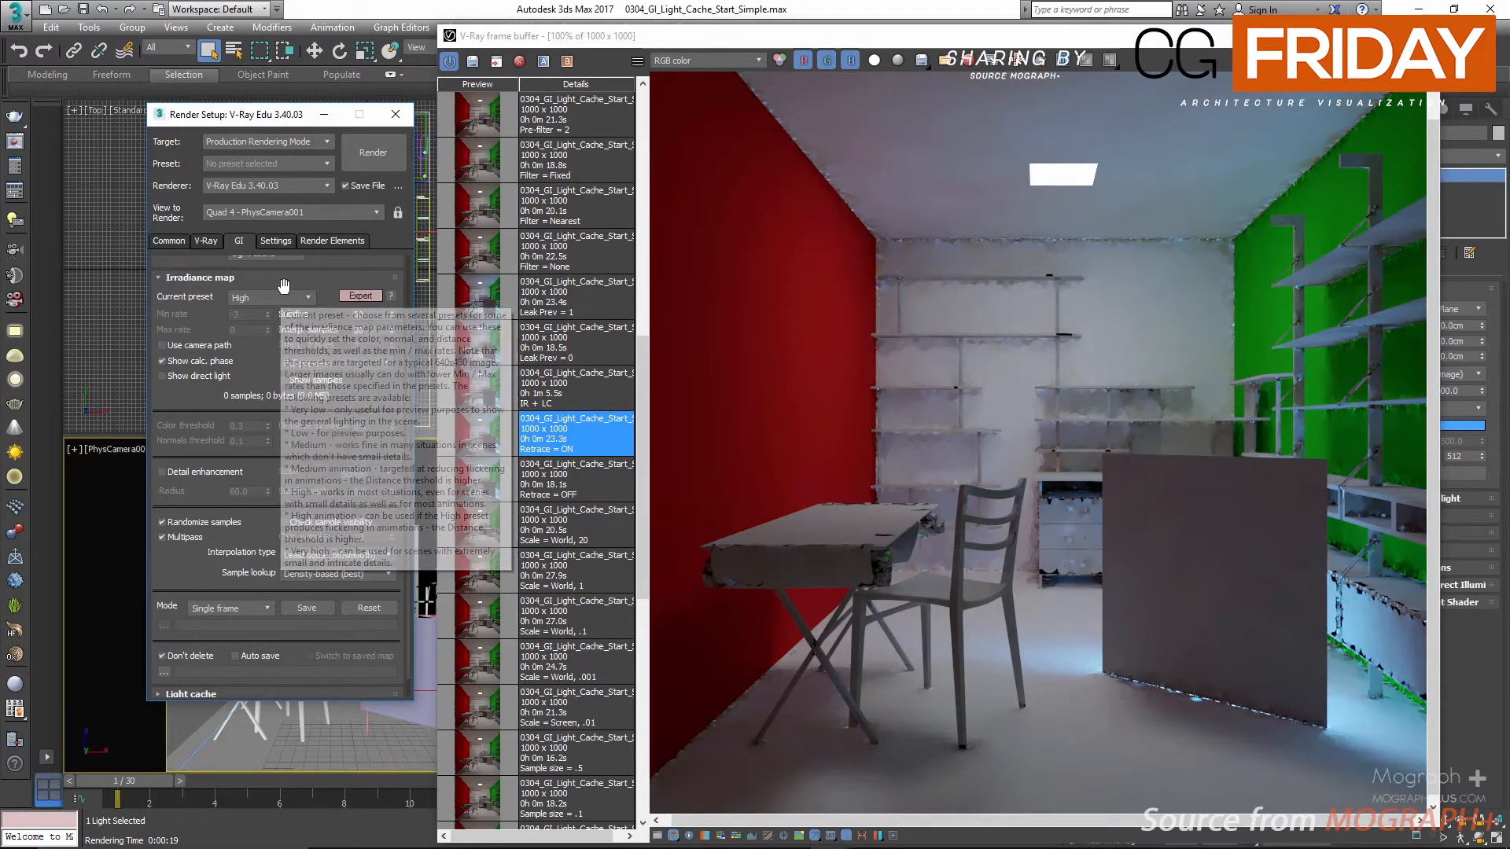
drag(284, 285, 284, 350)
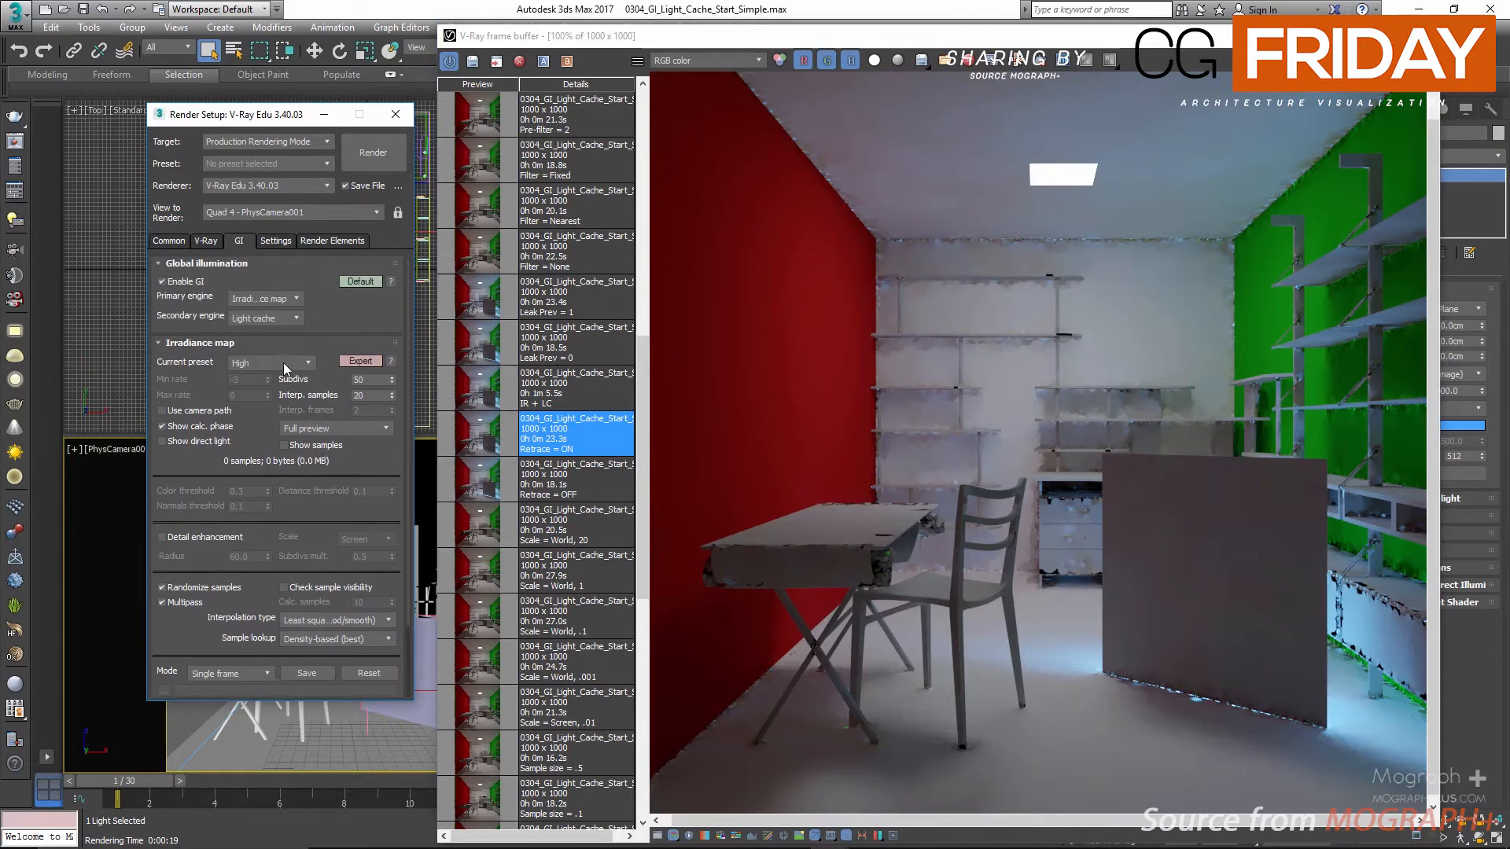
click(283, 361)
click(272, 407)
click(326, 588)
click(280, 341)
click(234, 362)
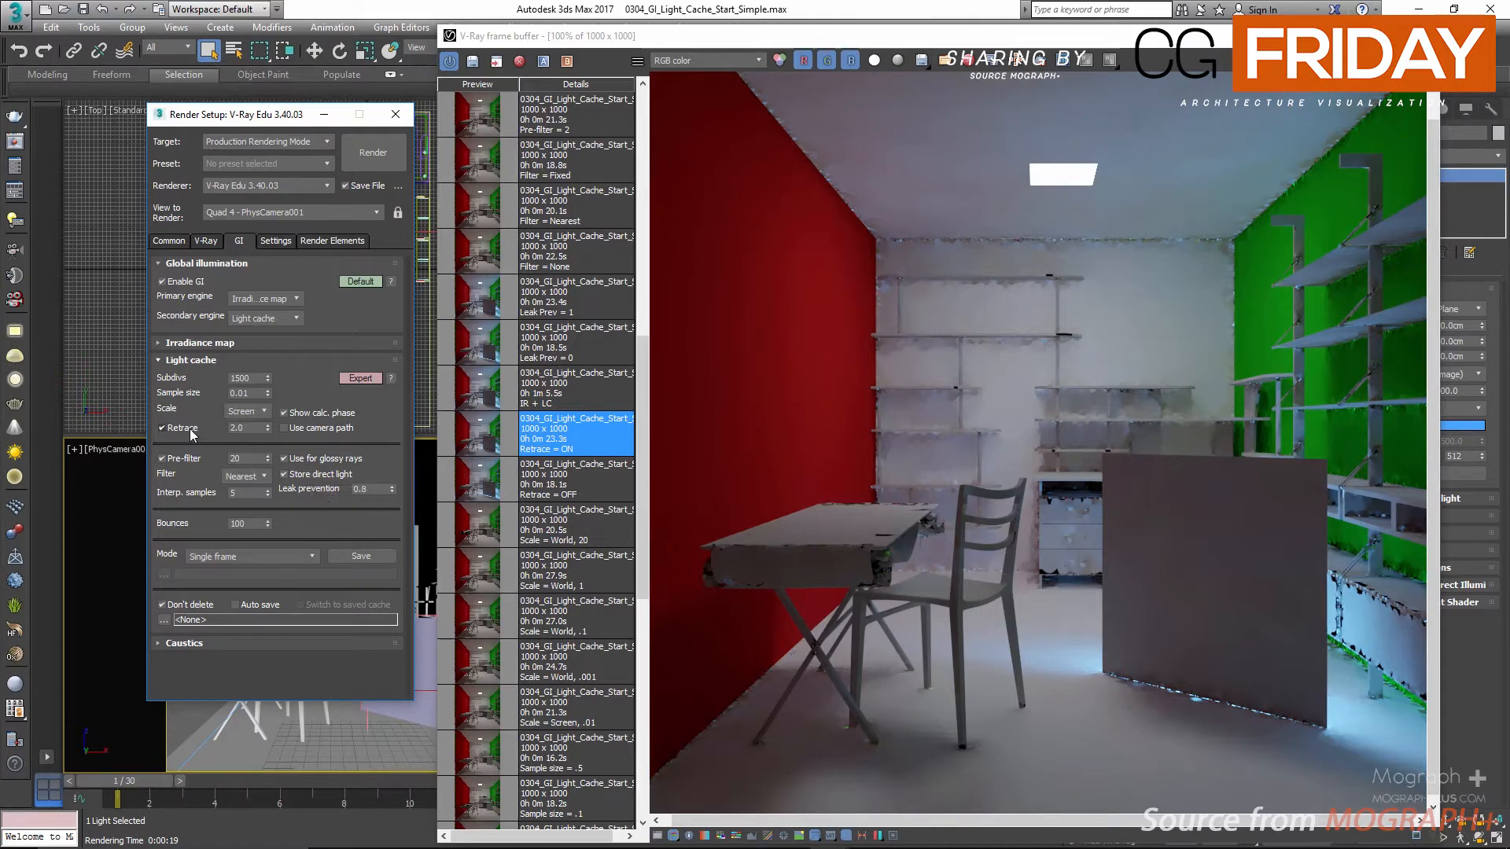
- Load the saved IR + LC render and examine the area around the standing plane up close
click(588, 399)
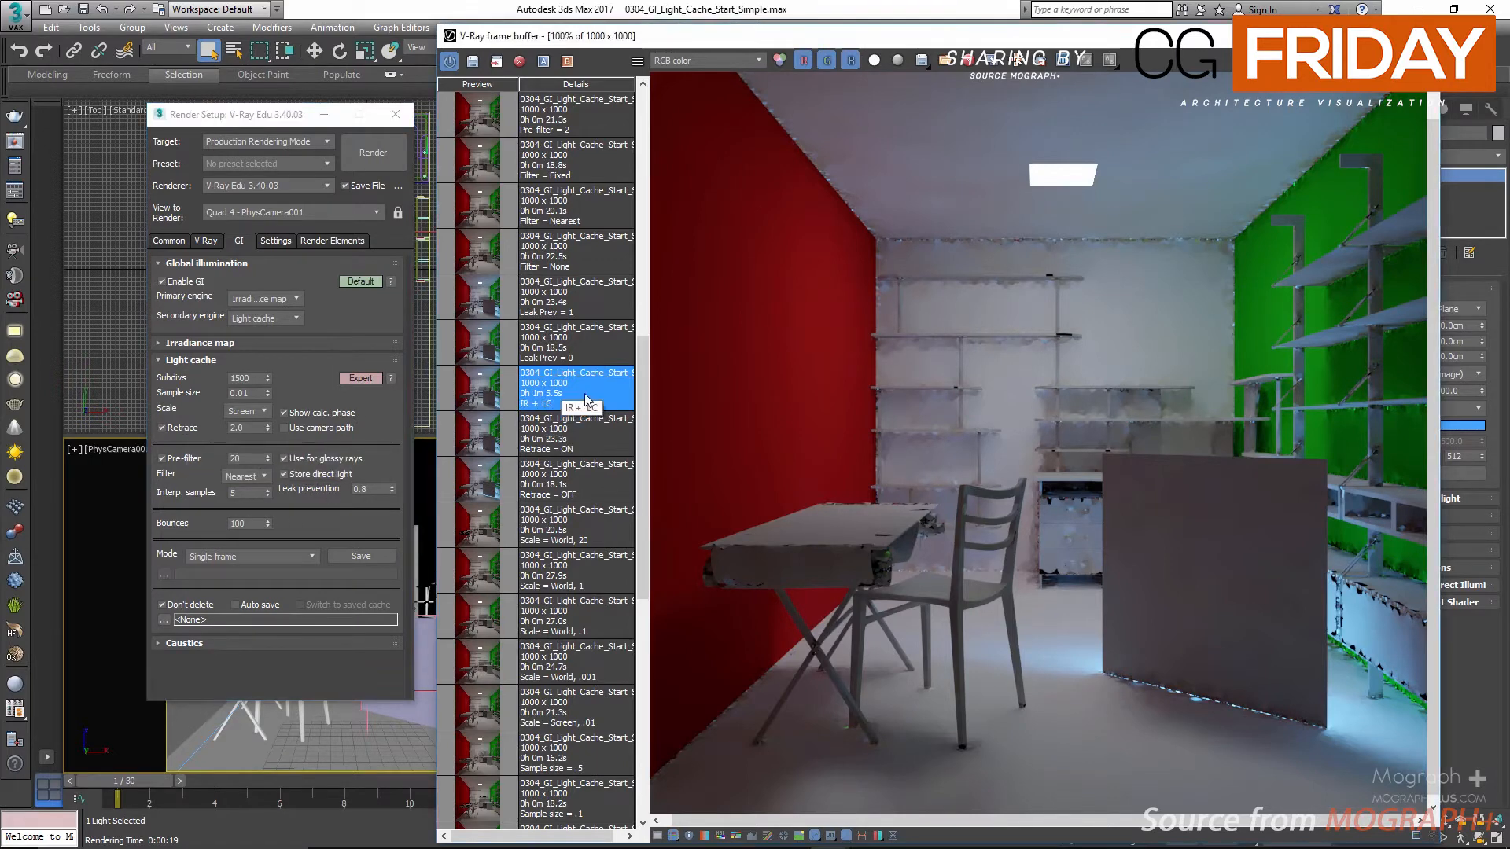
double_click(603, 401)
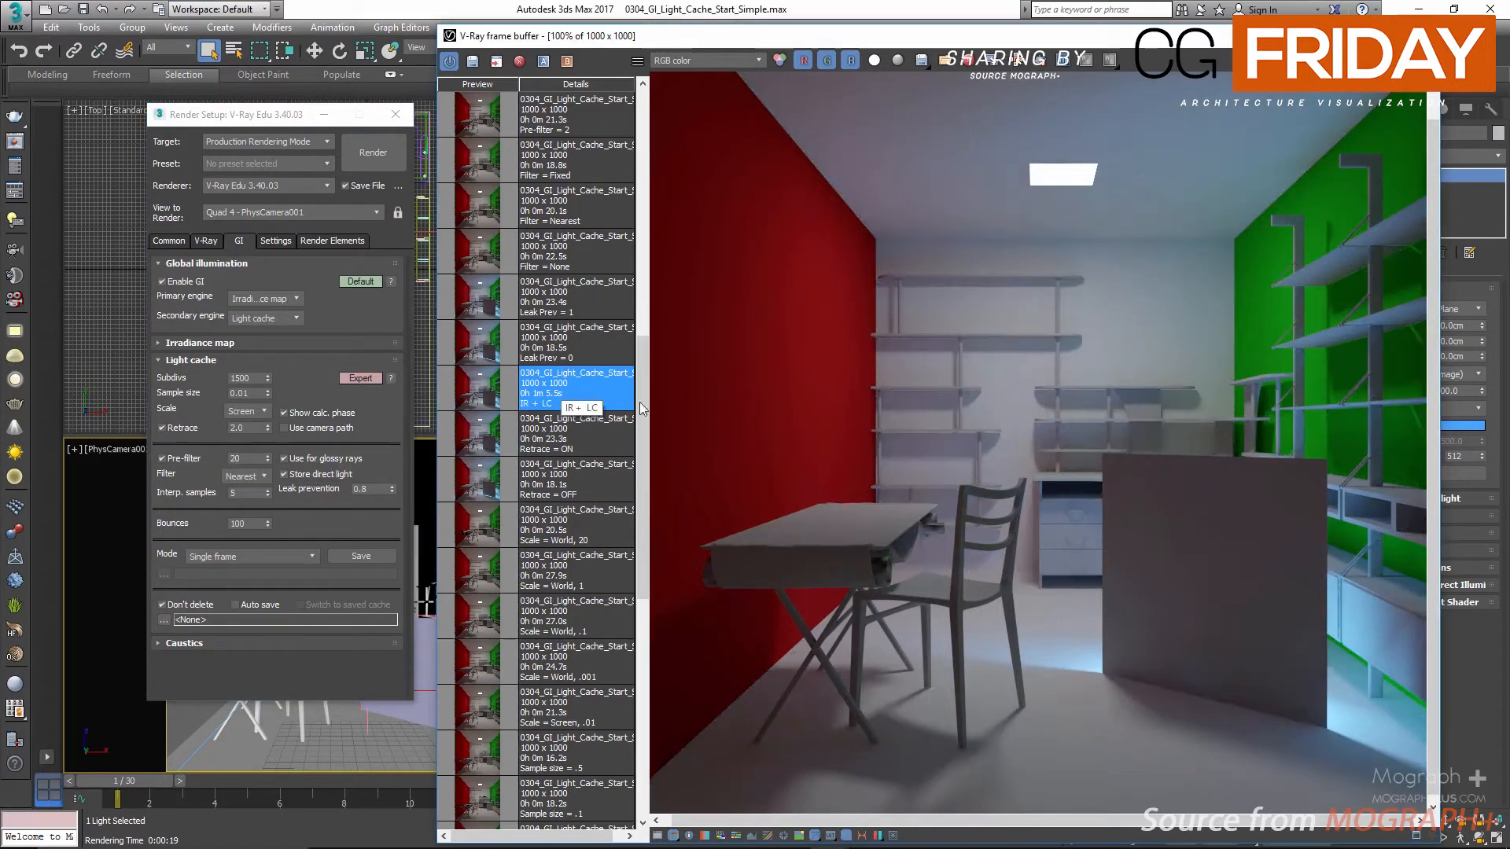
scroll(1203, 597, up, 2)
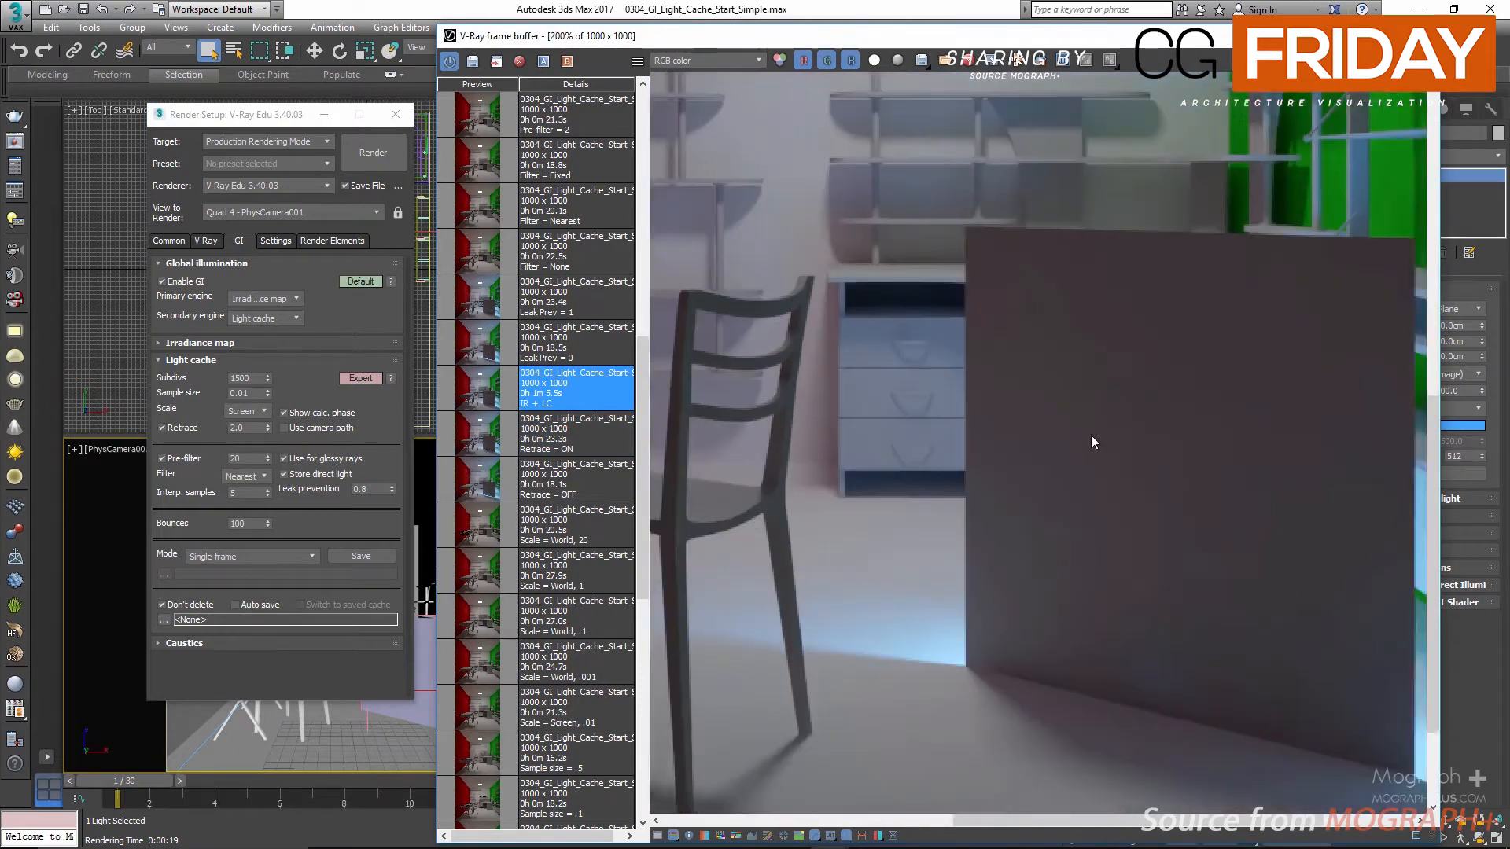
middle_drag(1091, 435, 909, 308)
scroll(895, 308, down, 2)
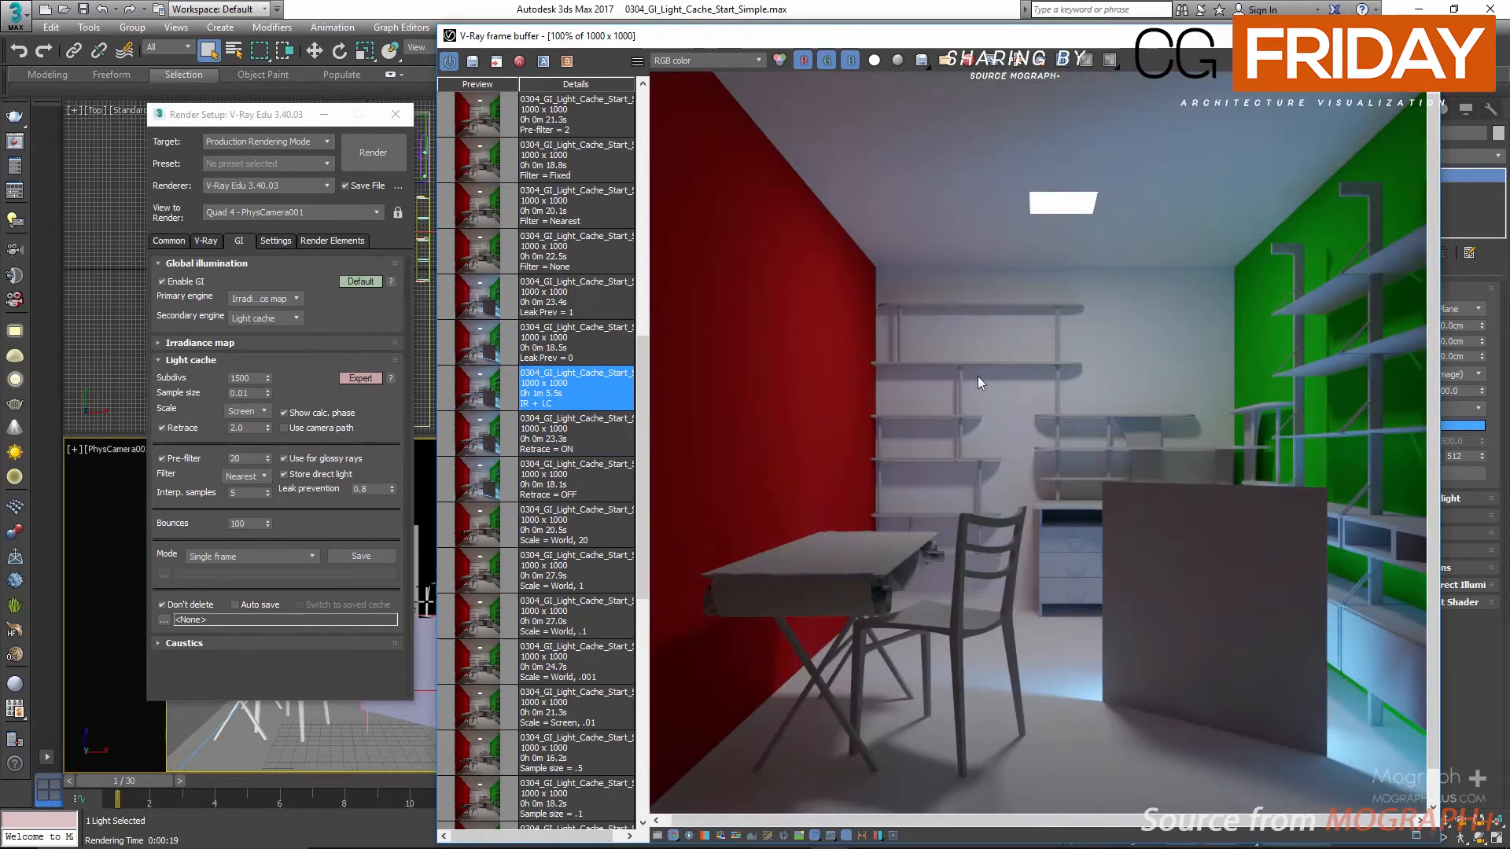
- Examine the plane's lower edge in the IR + LC render up close and set the primary GI engine to Light cache
scroll(1289, 728, up, 2)
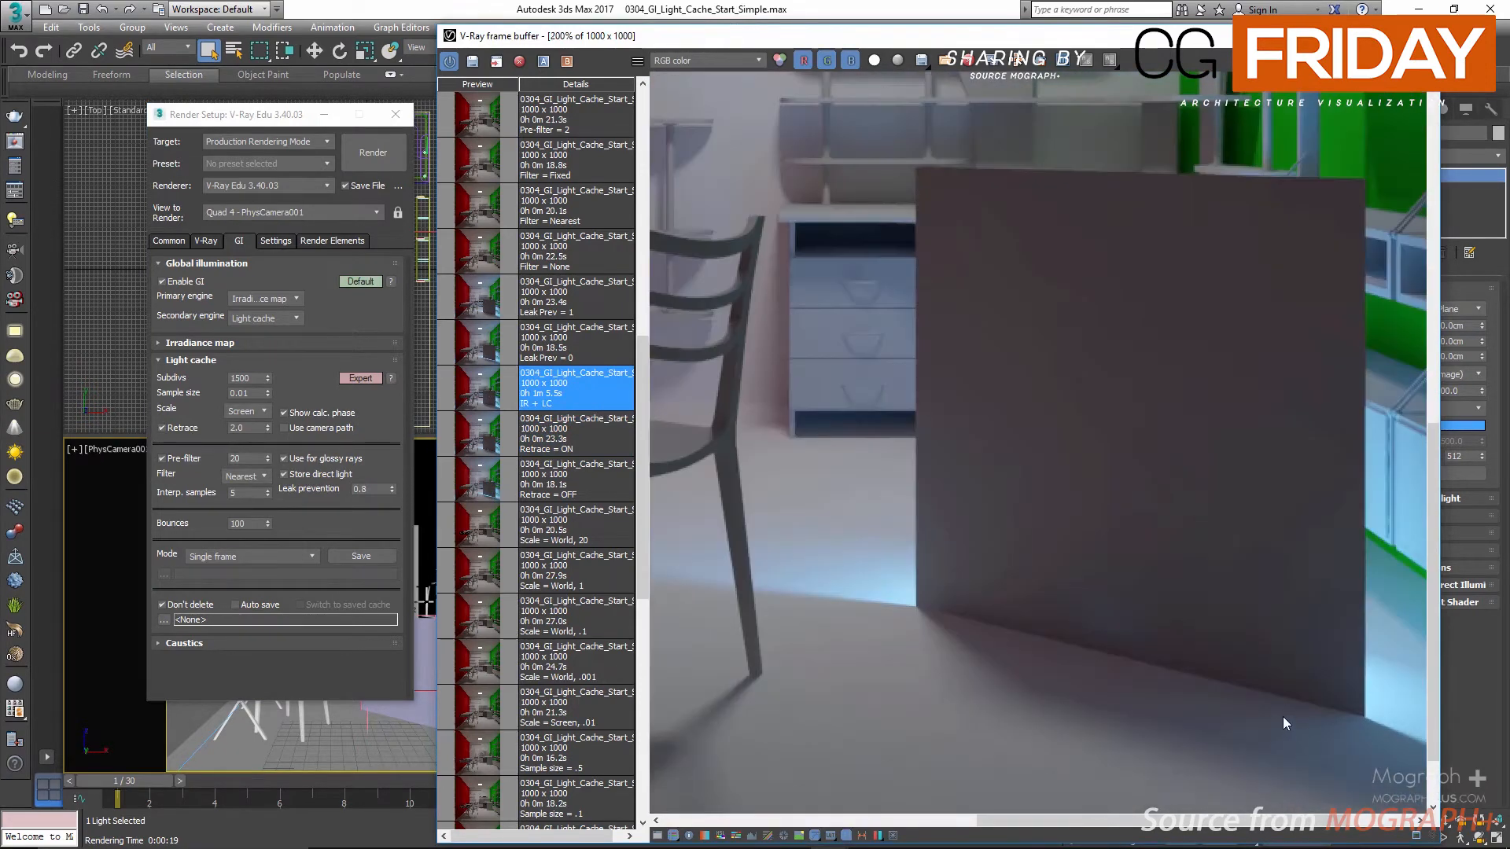
scroll(968, 649, down, 2)
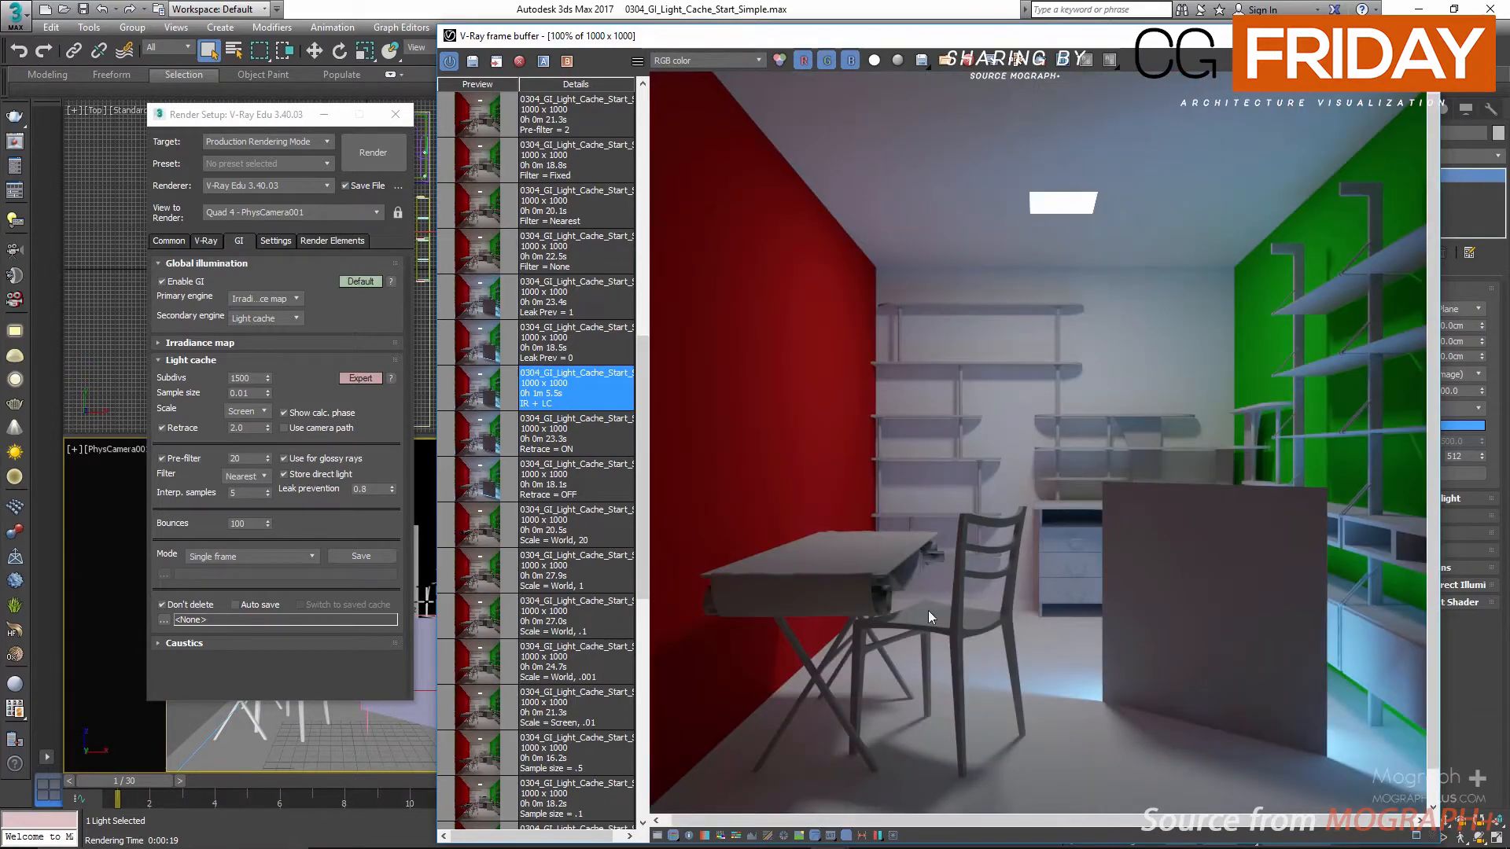
click(262, 299)
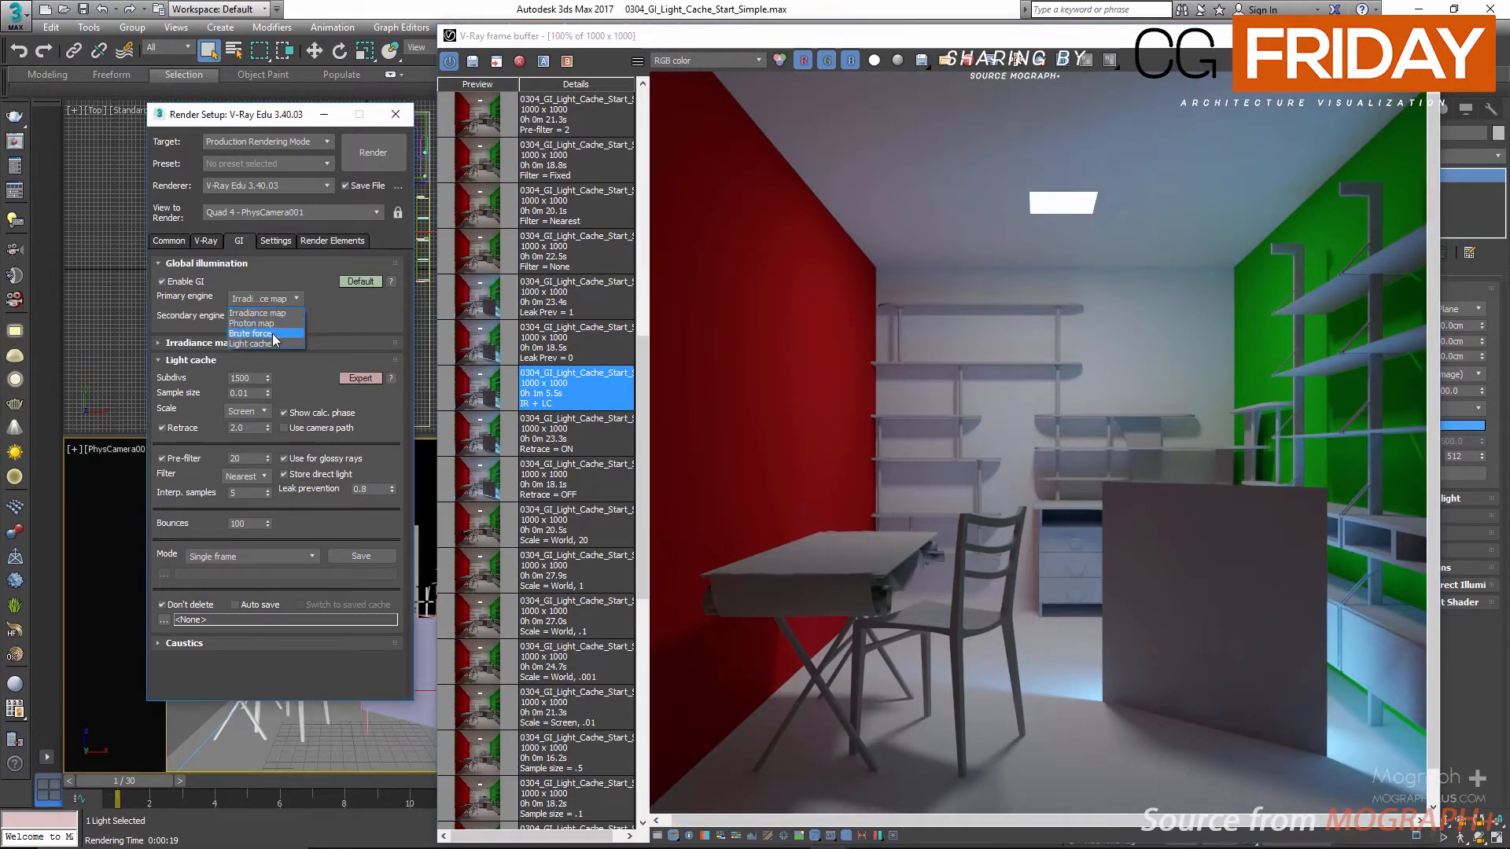
click(271, 343)
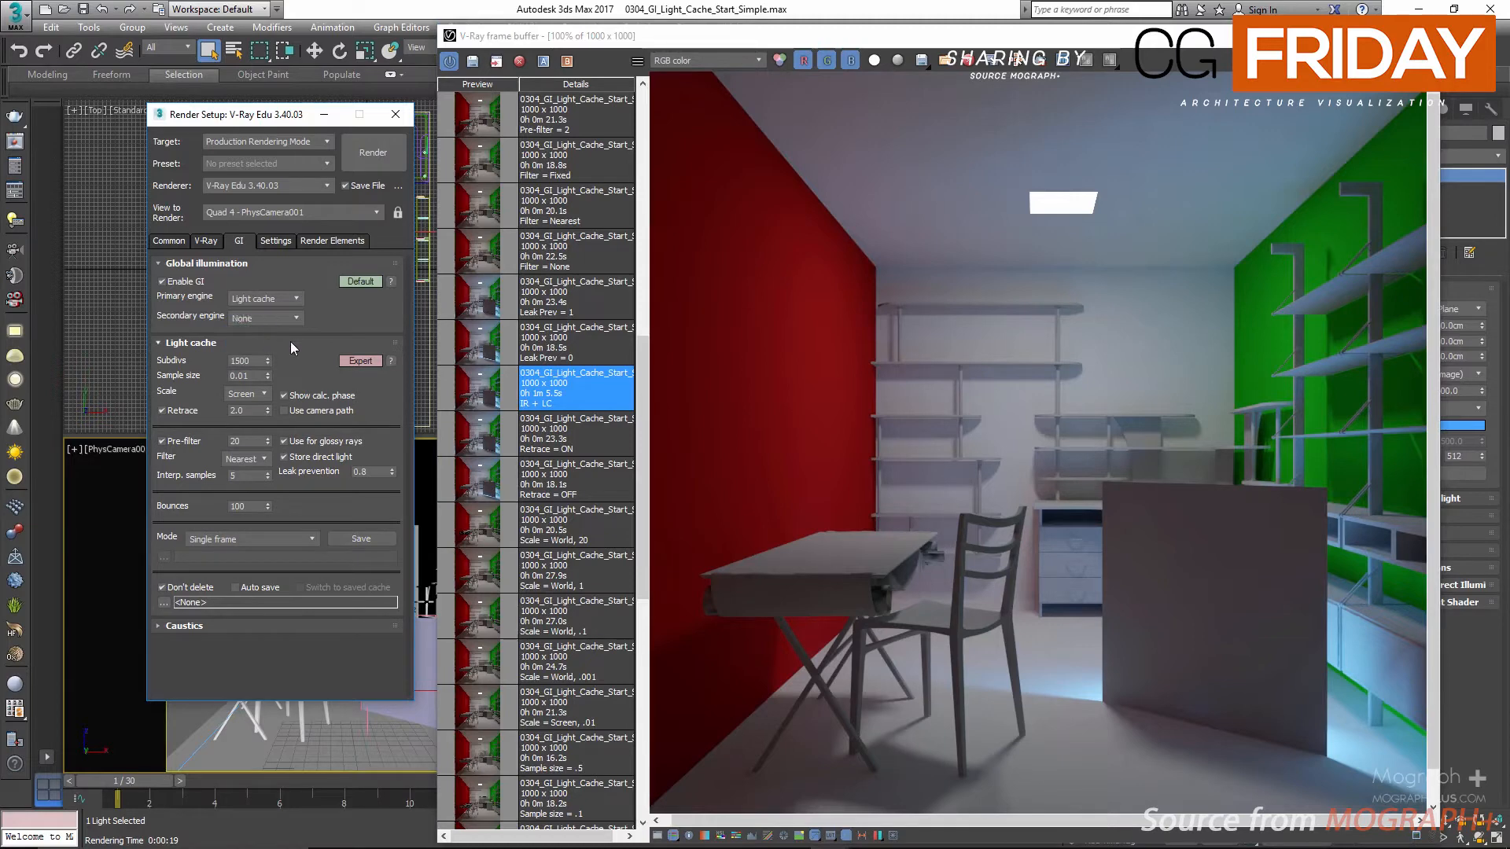
click(262, 267)
click(263, 267)
mouse_move(188, 422)
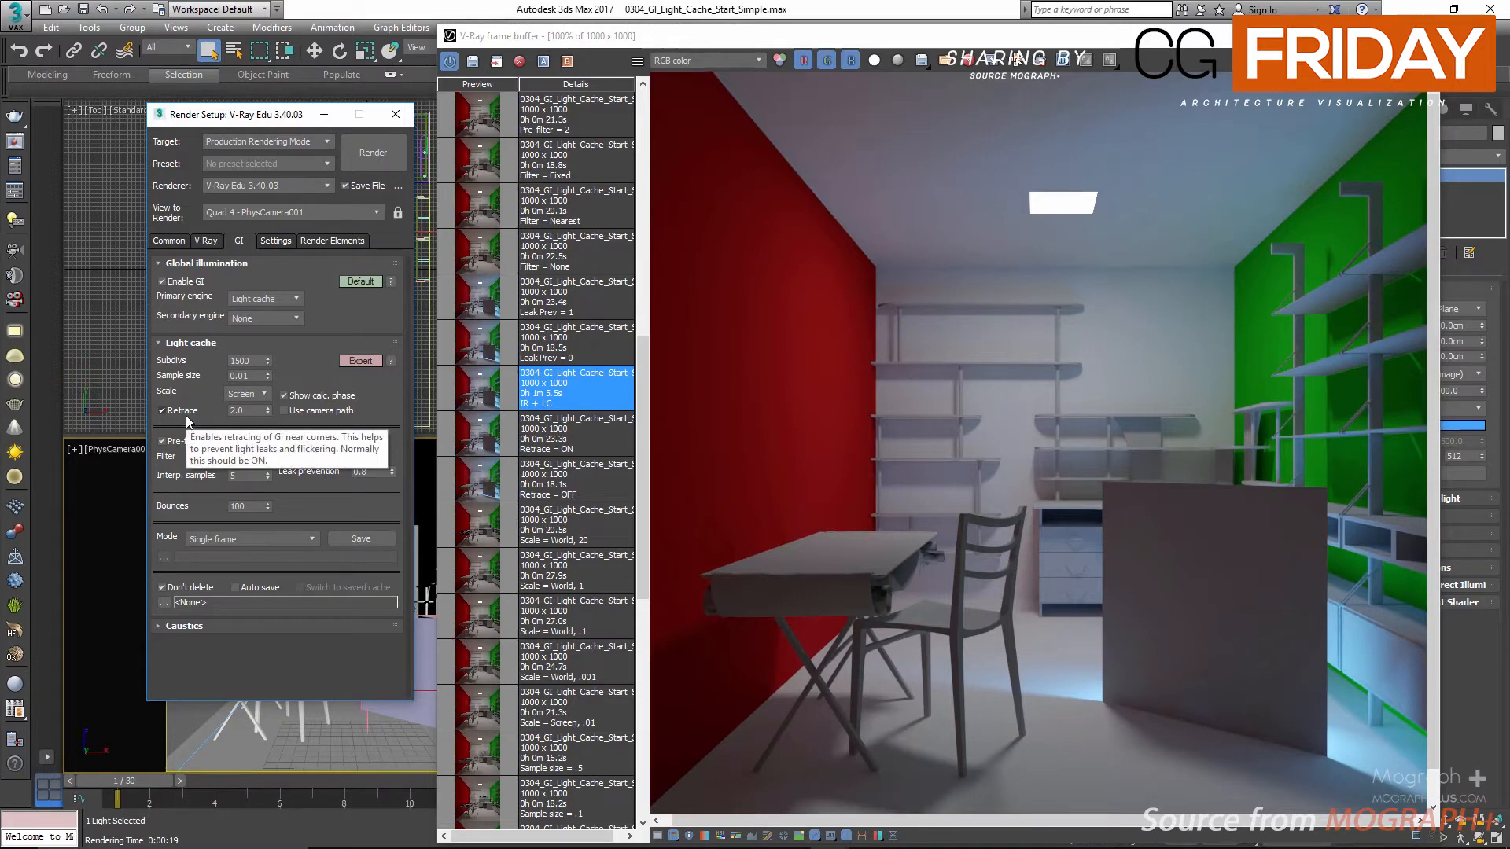
- Compare the saved Leak Prev = 0 and Leak Prev = 1 renders by loading them alternately
double_click(473, 350)
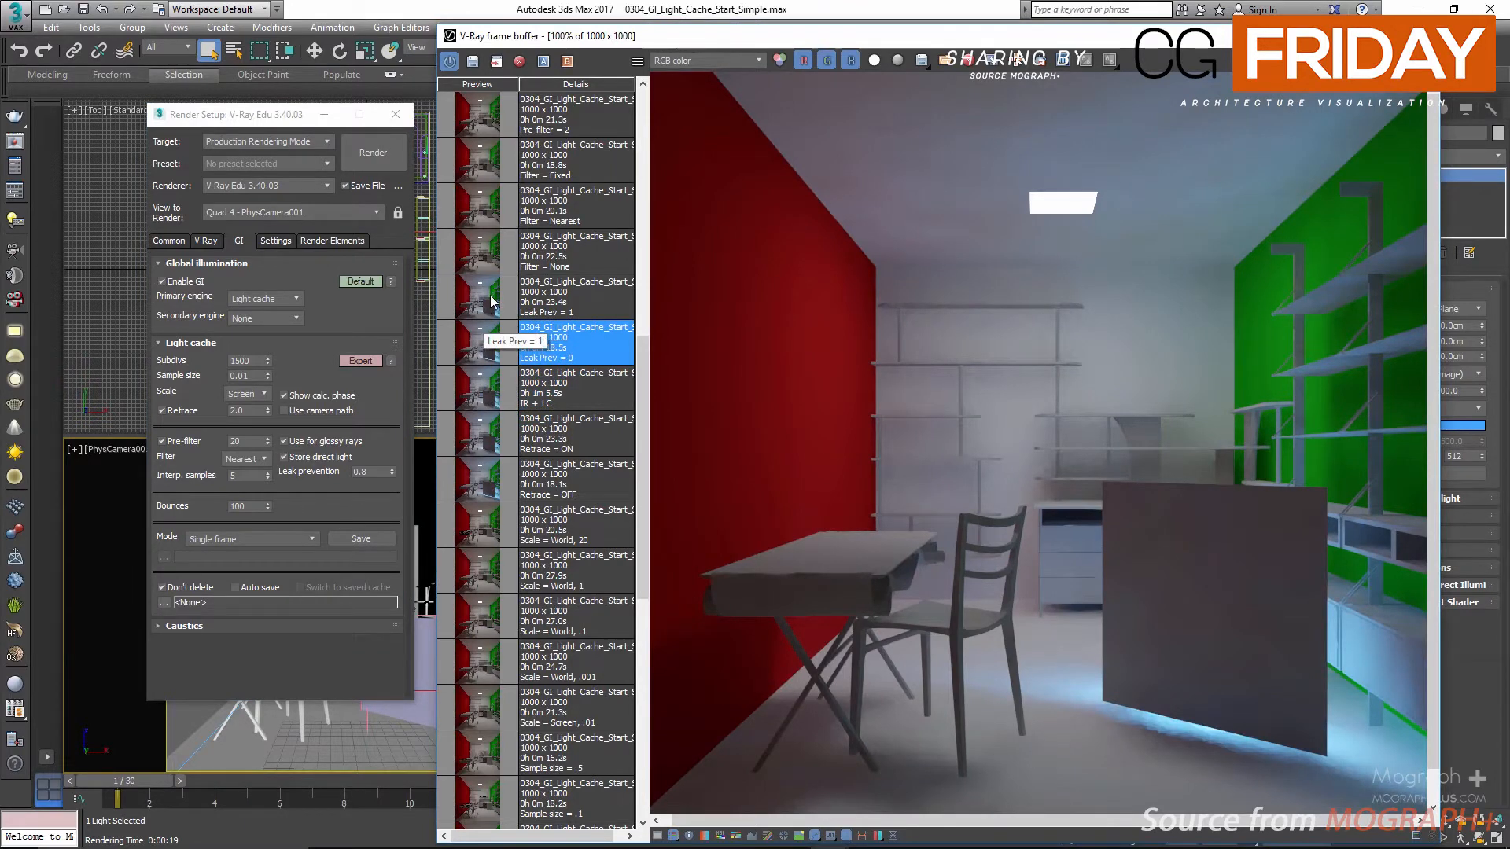
double_click(491, 302)
click(480, 340)
double_click(483, 312)
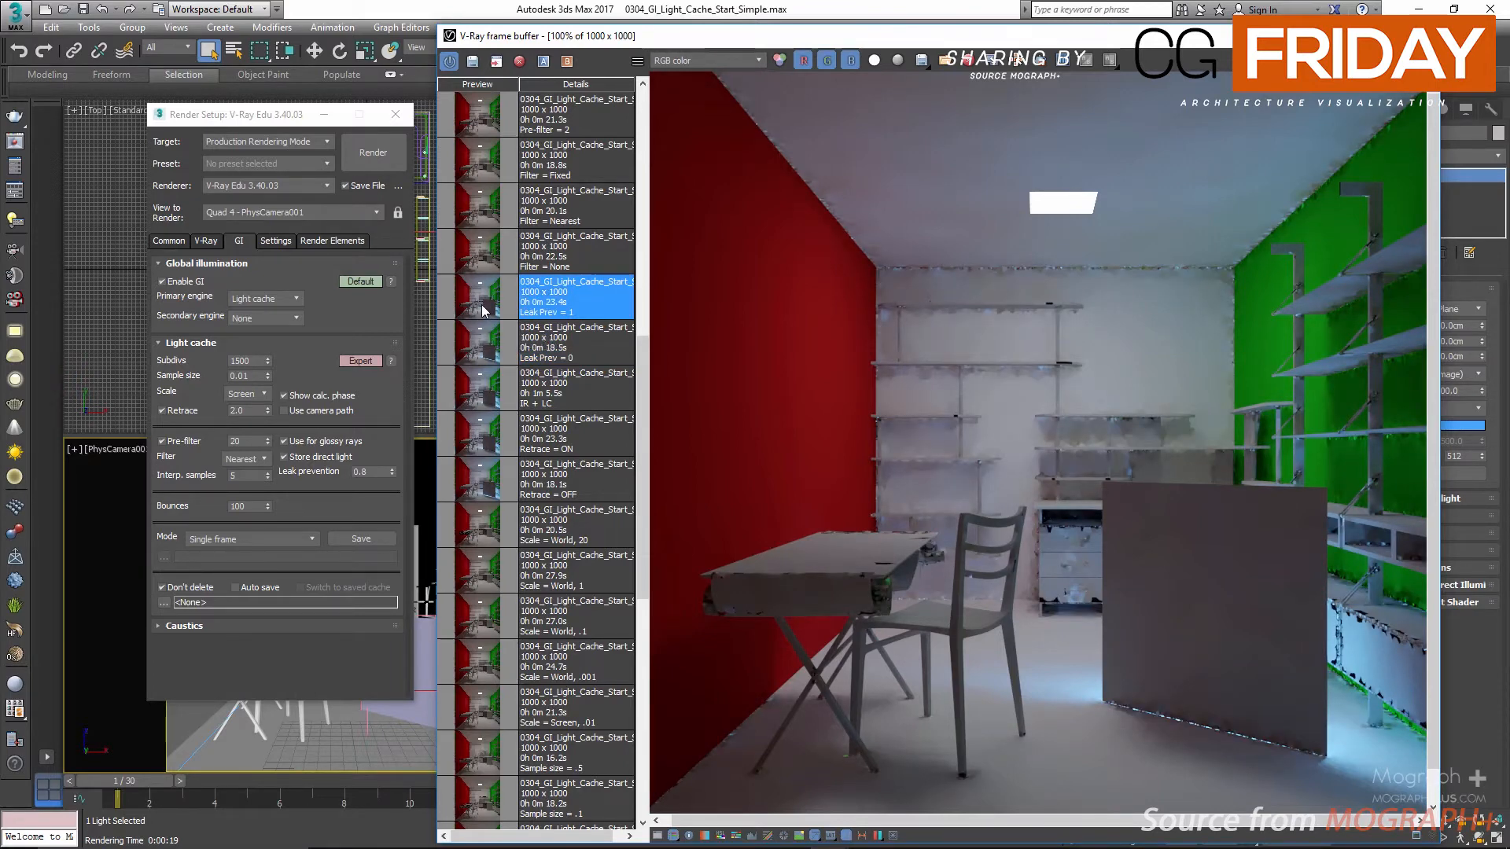
scroll(551, 384, up, 1)
scroll(551, 385, up, 2)
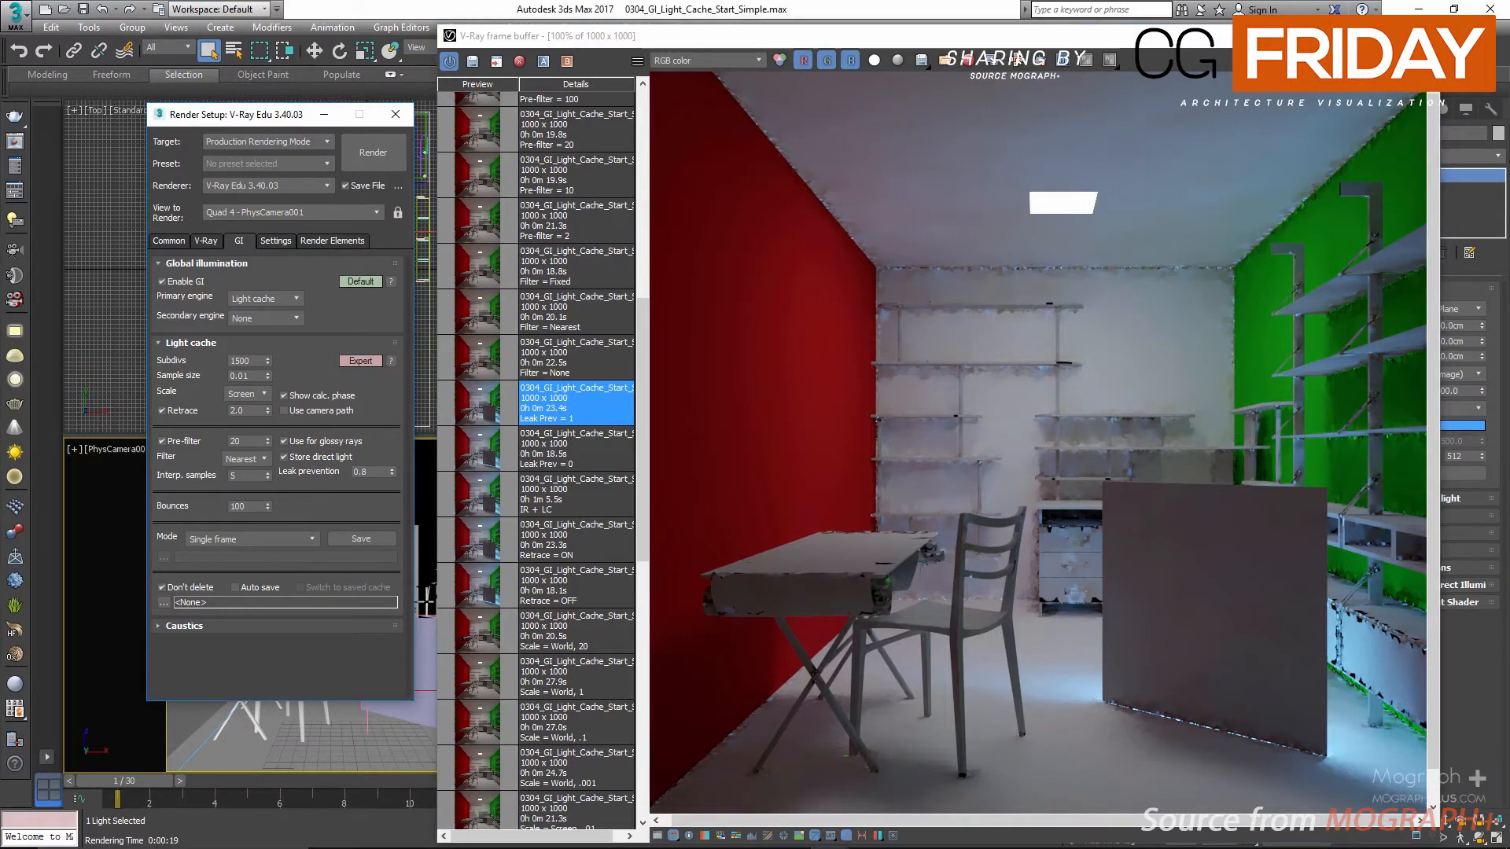
- Close the frame buffer and hide the Plane and Light group
click(1425, 35)
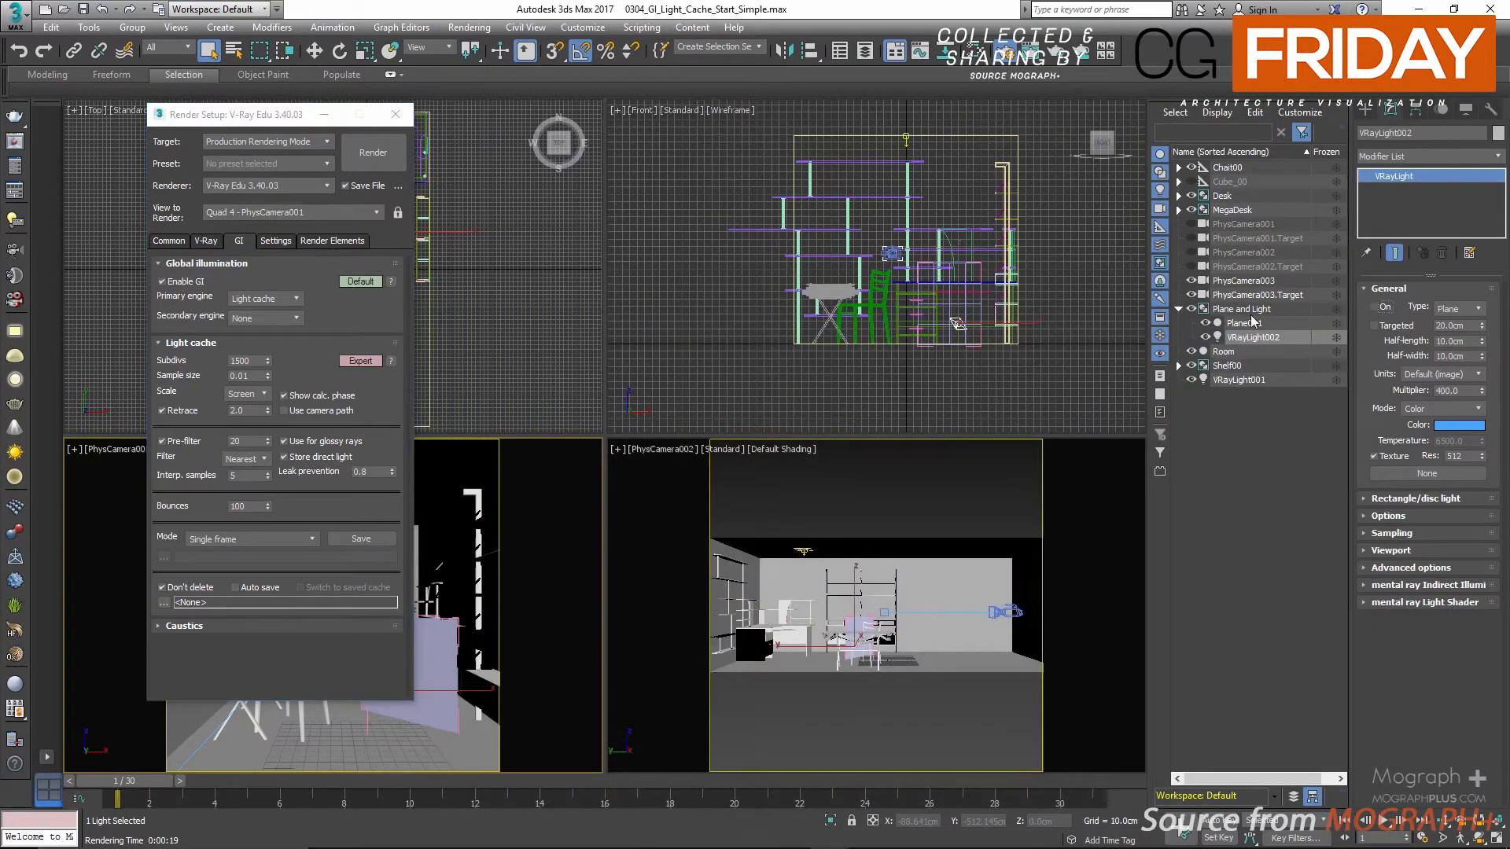
click(1228, 310)
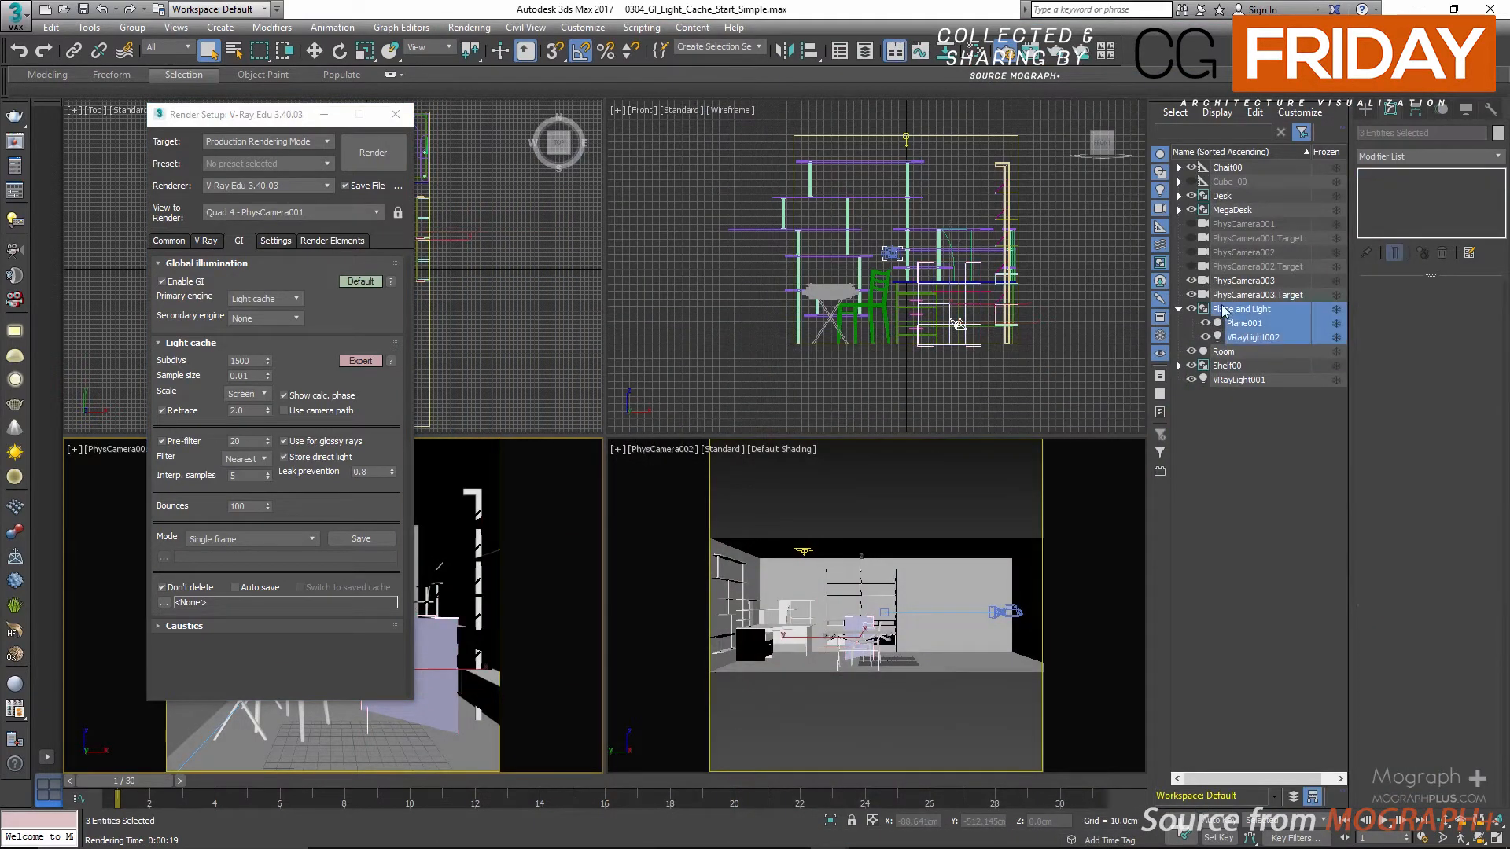
click(1178, 309)
key(alt+h)
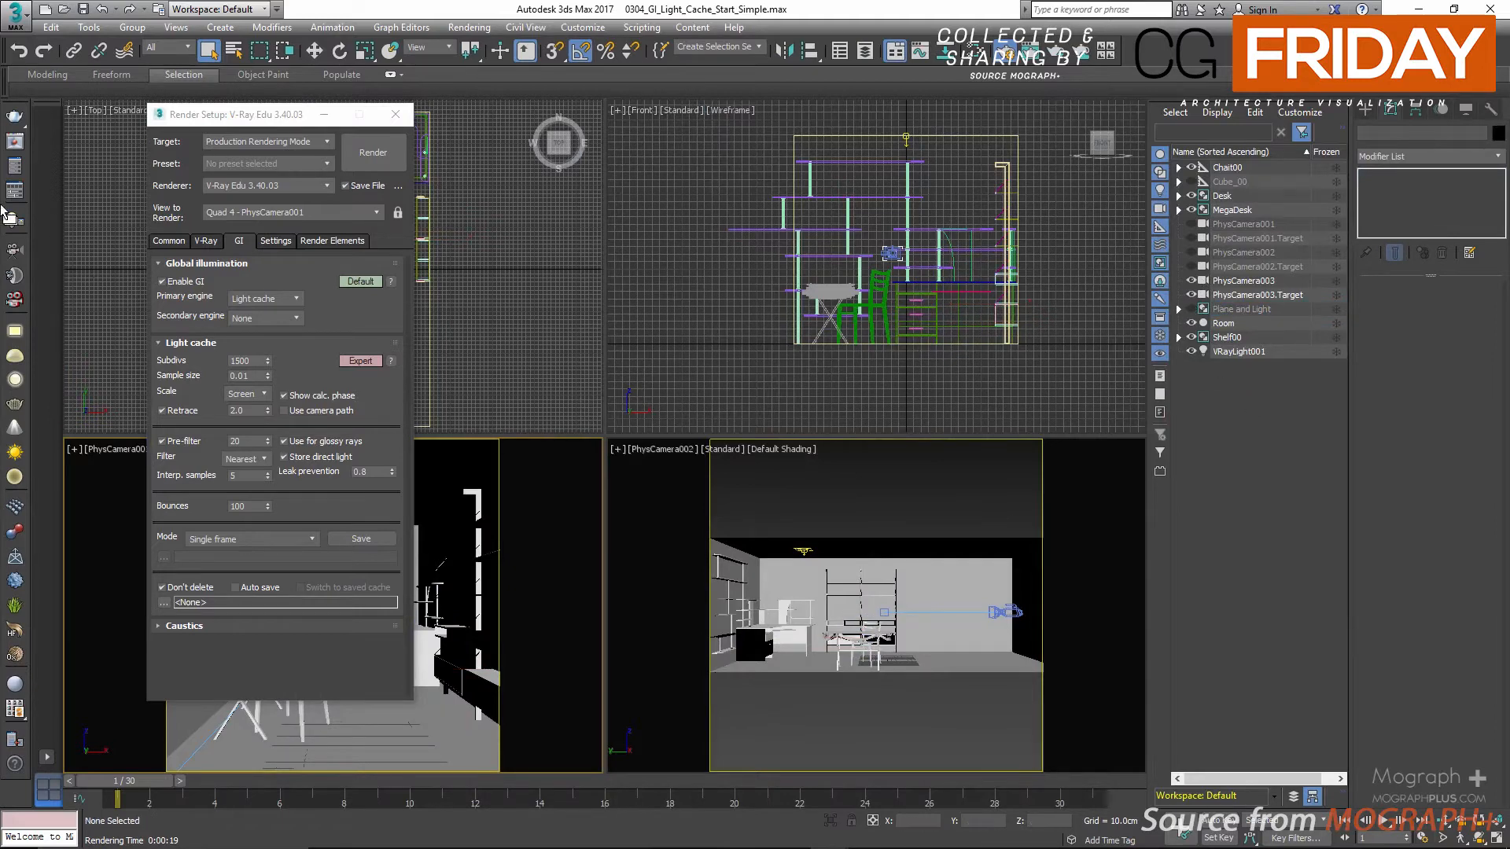
- Keep the Light cache mode at Single frame and enable Use camera path
click(15, 144)
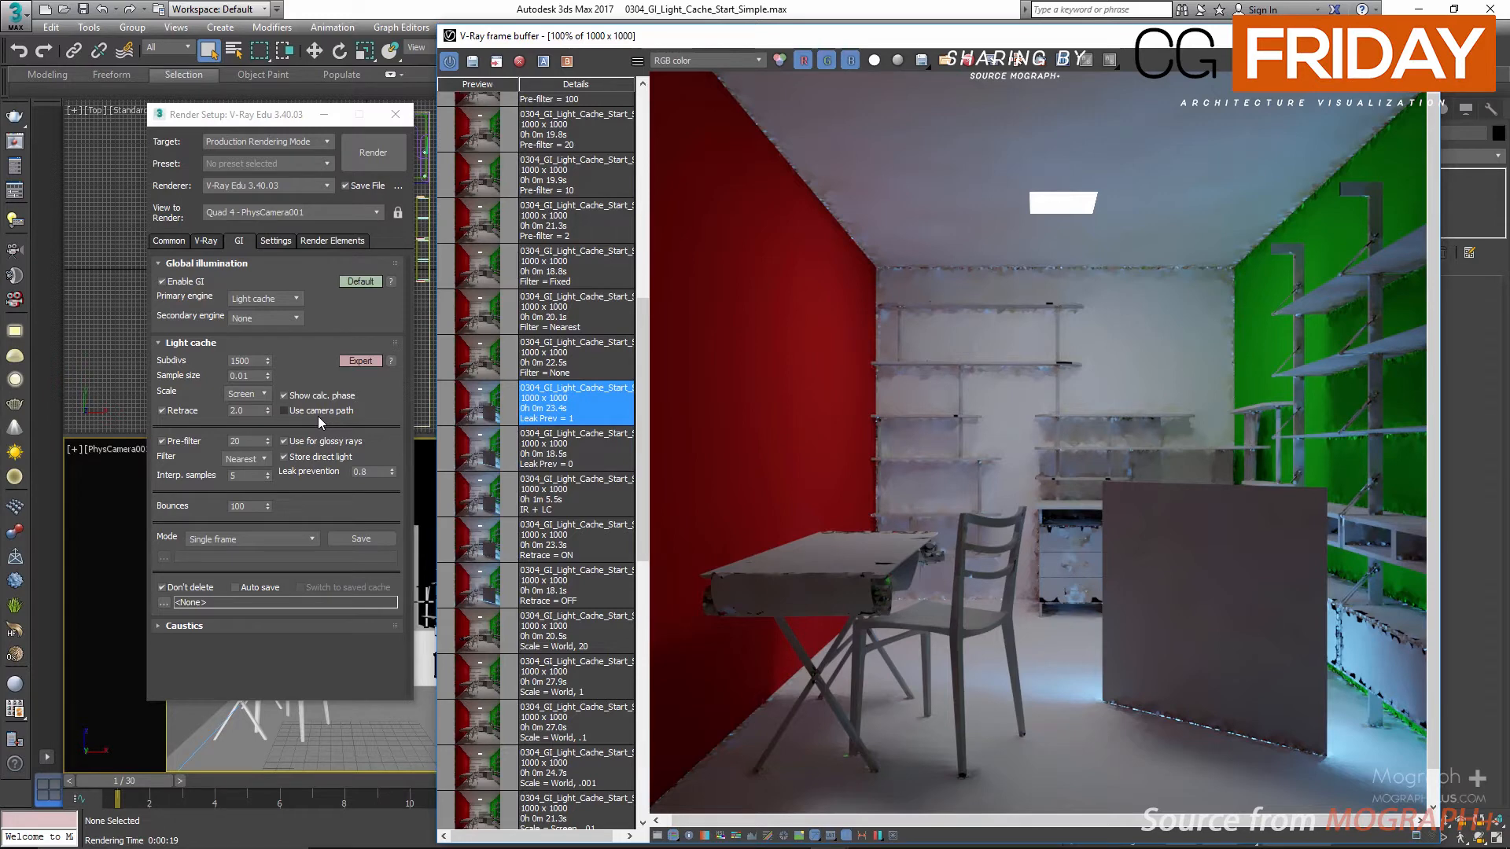
click(281, 541)
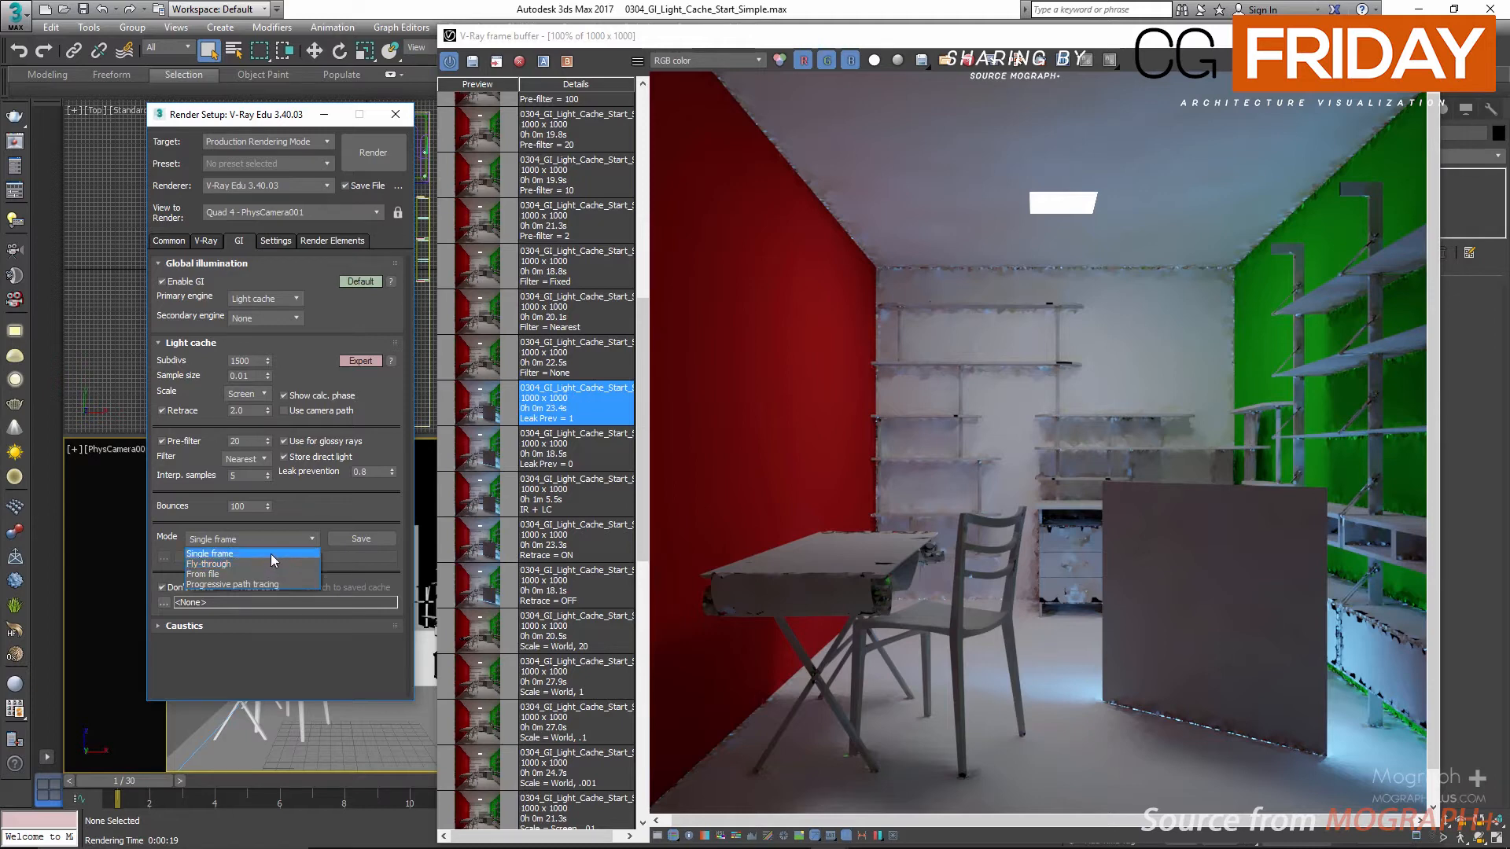
click(271, 554)
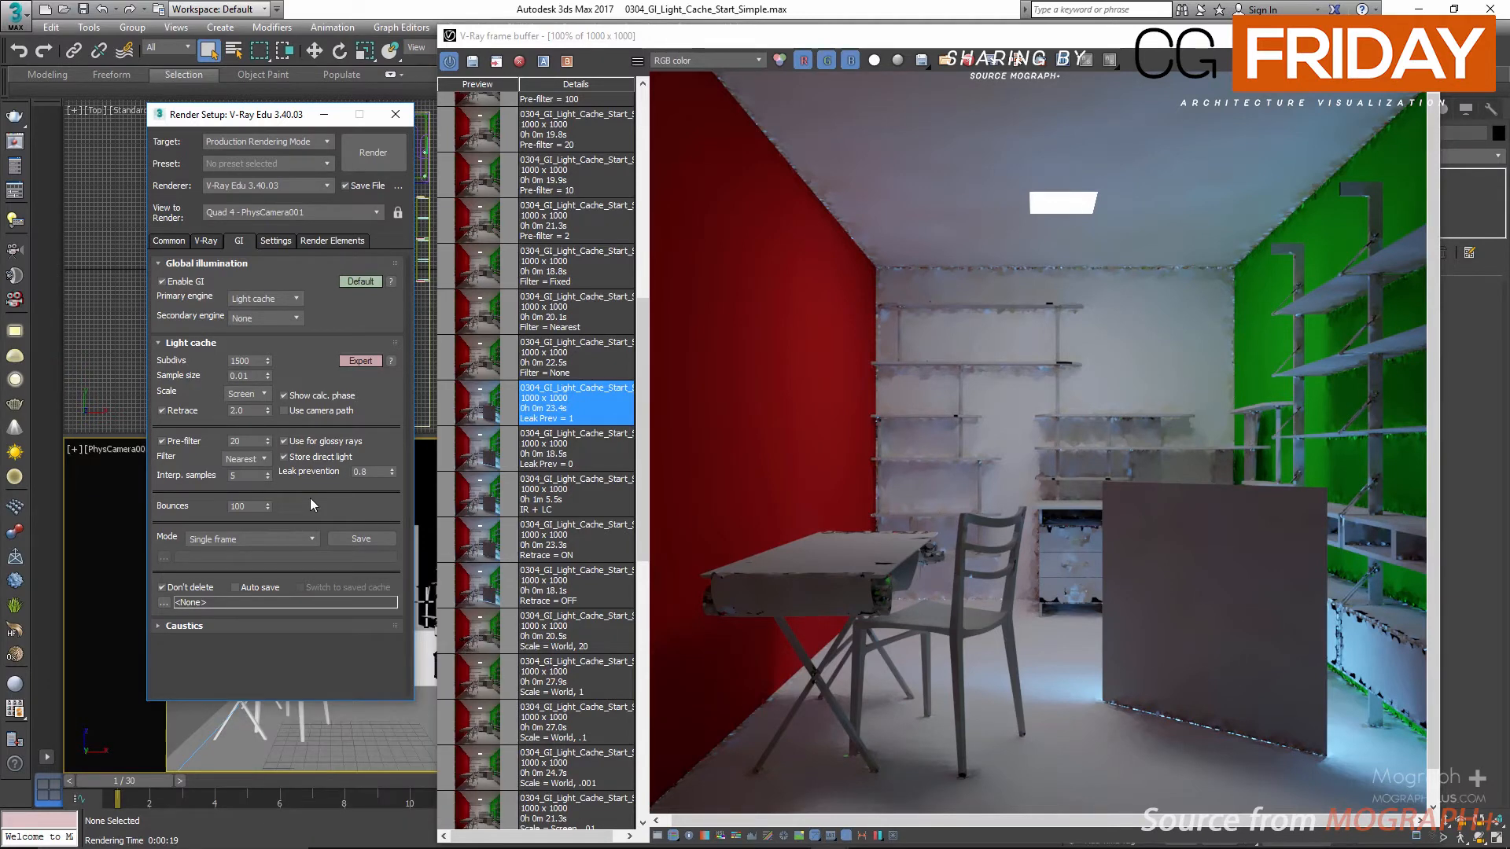
click(316, 412)
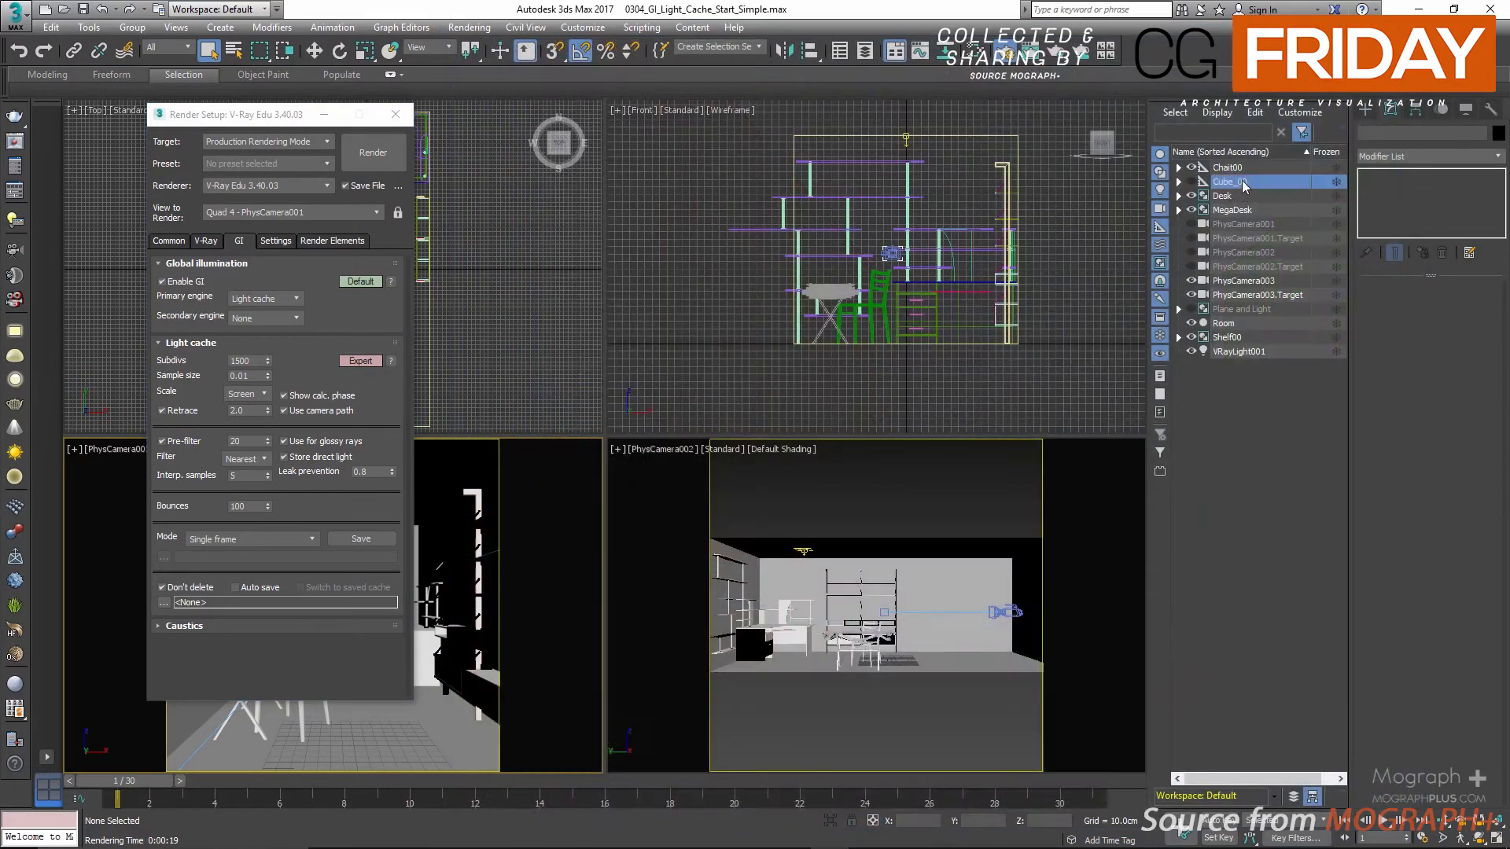
- Unhide the Cube_00 group and maximize the PhysCamera001 viewport
double_click(1242, 181)
click(1186, 182)
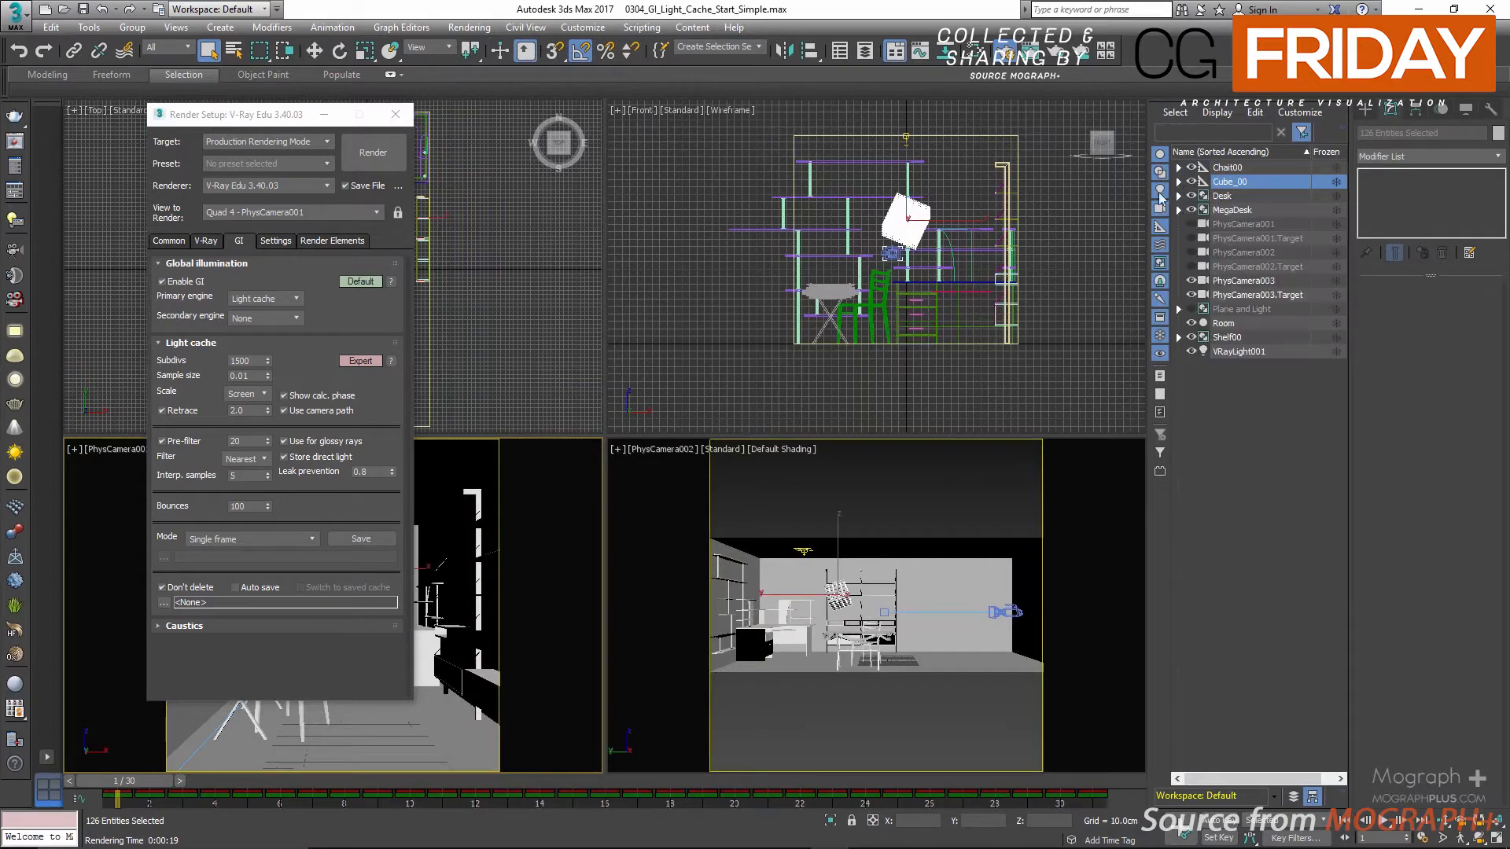
right_click(459, 576)
key(alt+w)
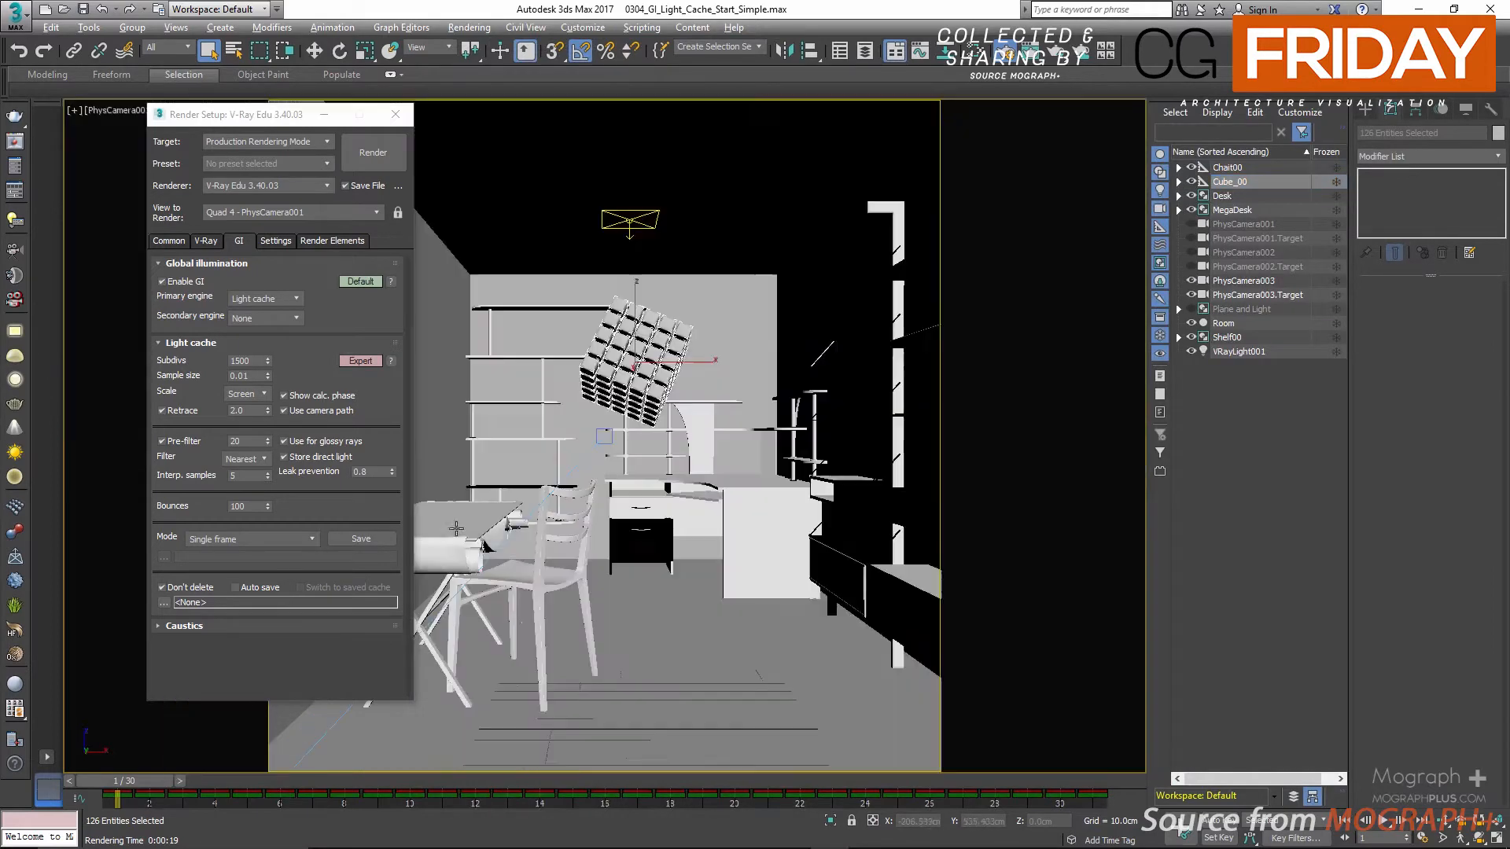
- Set the viewport to PhysCamera001, select that camera and scrub the timeline to preview the cube animation
drag(246, 117, 244, 146)
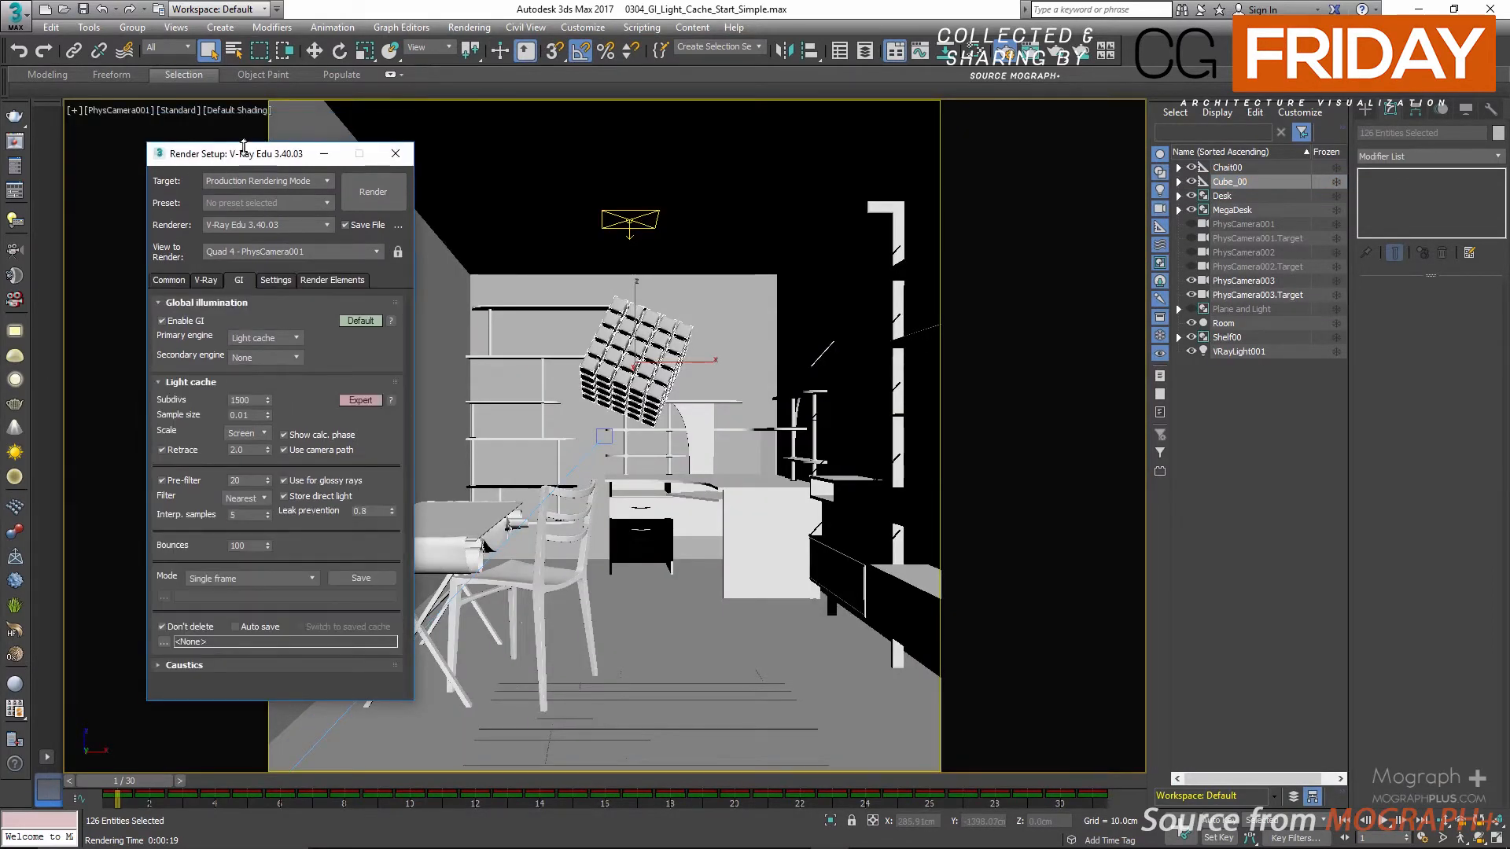
click(126, 111)
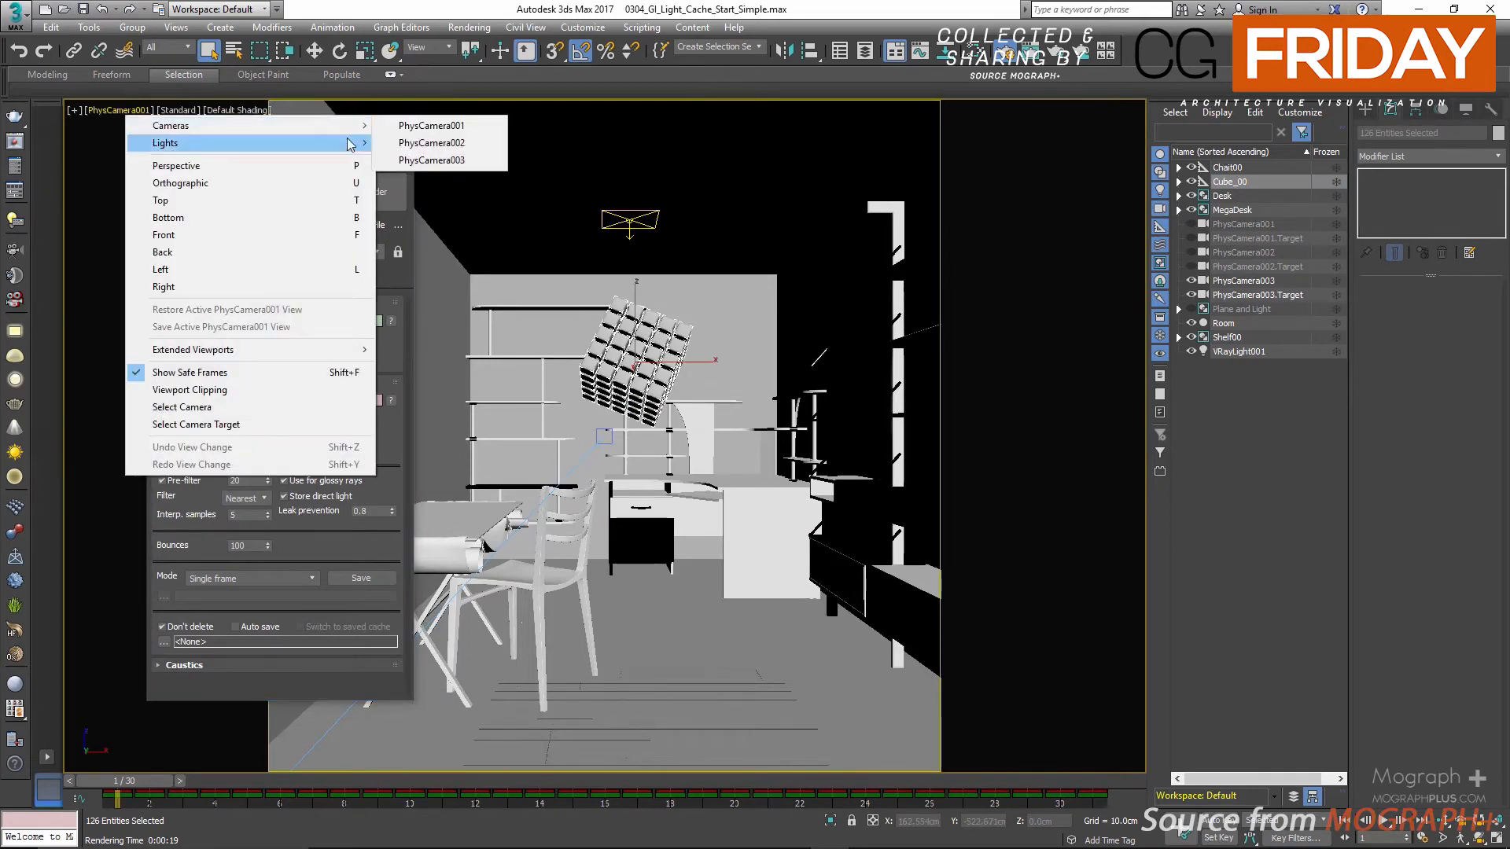
click(386, 127)
click(1238, 226)
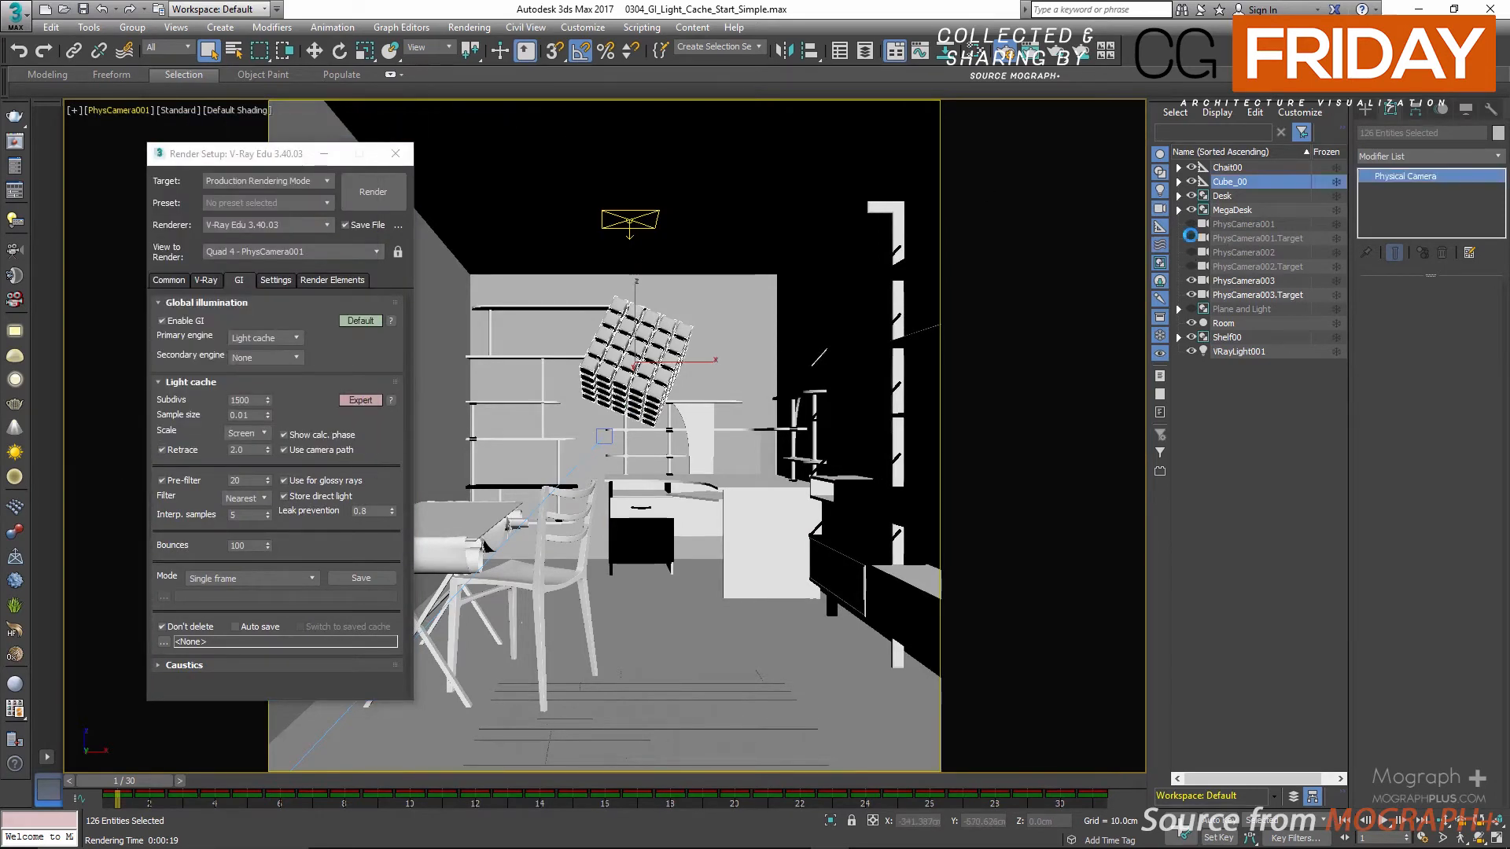
mouse_move(122, 794)
mouse_down()
mouse_move(159, 777)
mouse_move(820, 747)
mouse_move(234, 754)
mouse_move(862, 747)
mouse_move(118, 774)
mouse_up()
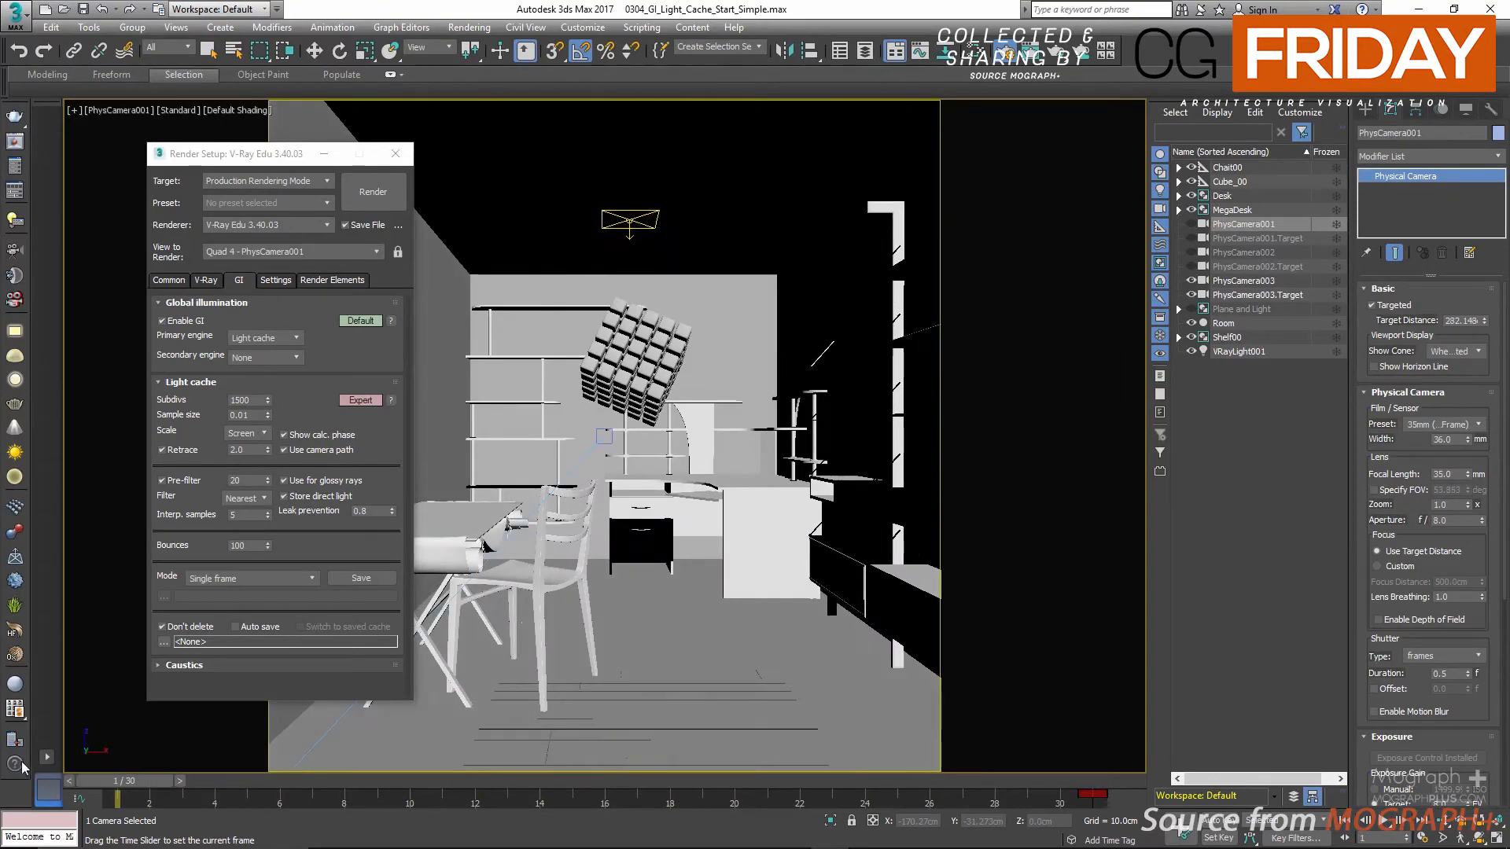
- Check the secondary engine options, leaving None chosen, and go over the Light cache's Use camera path setting
click(276, 357)
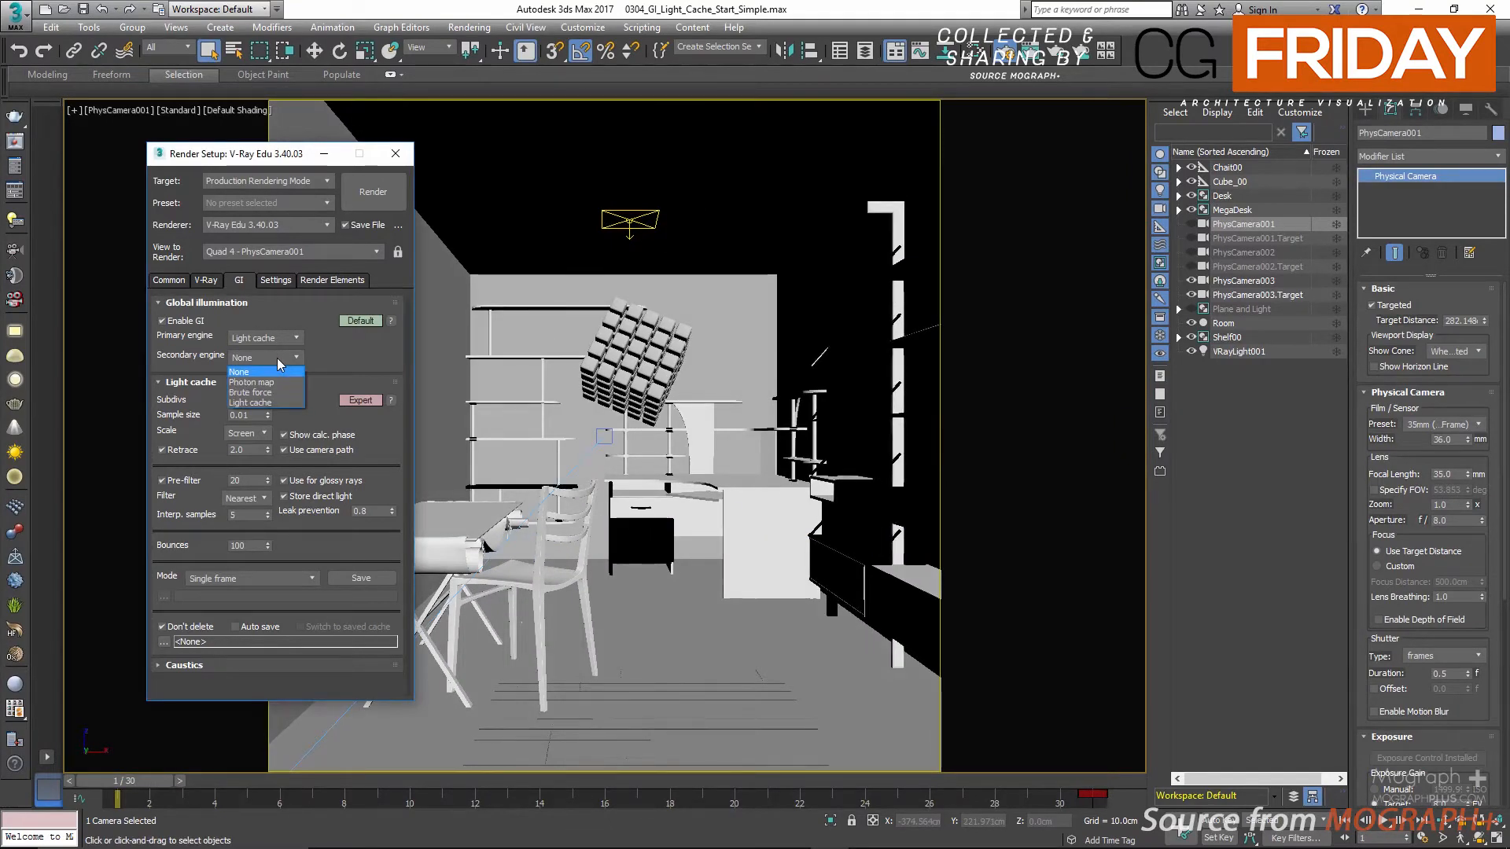
click(277, 357)
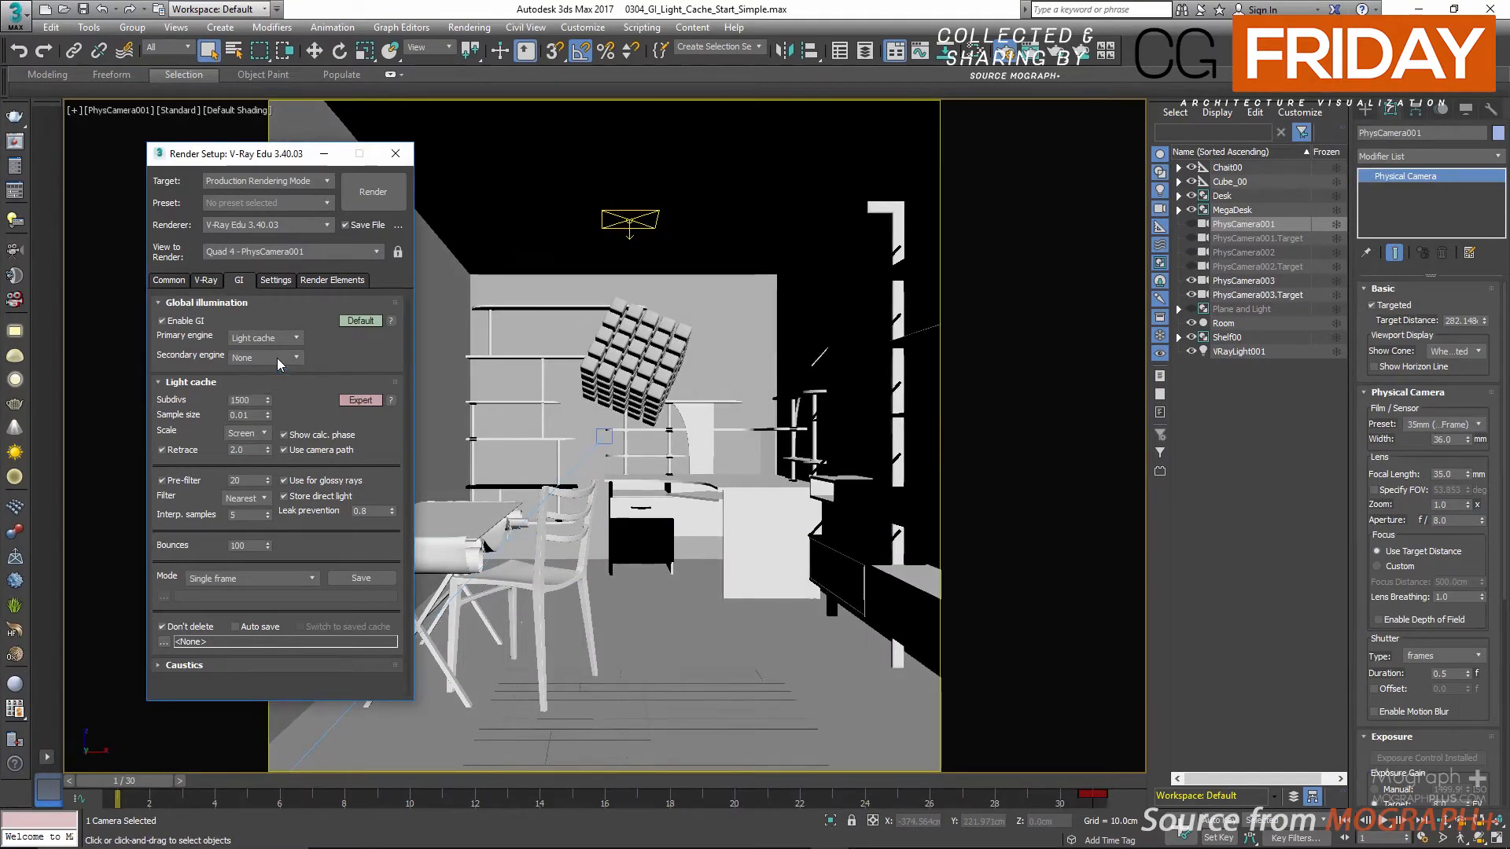
click(337, 453)
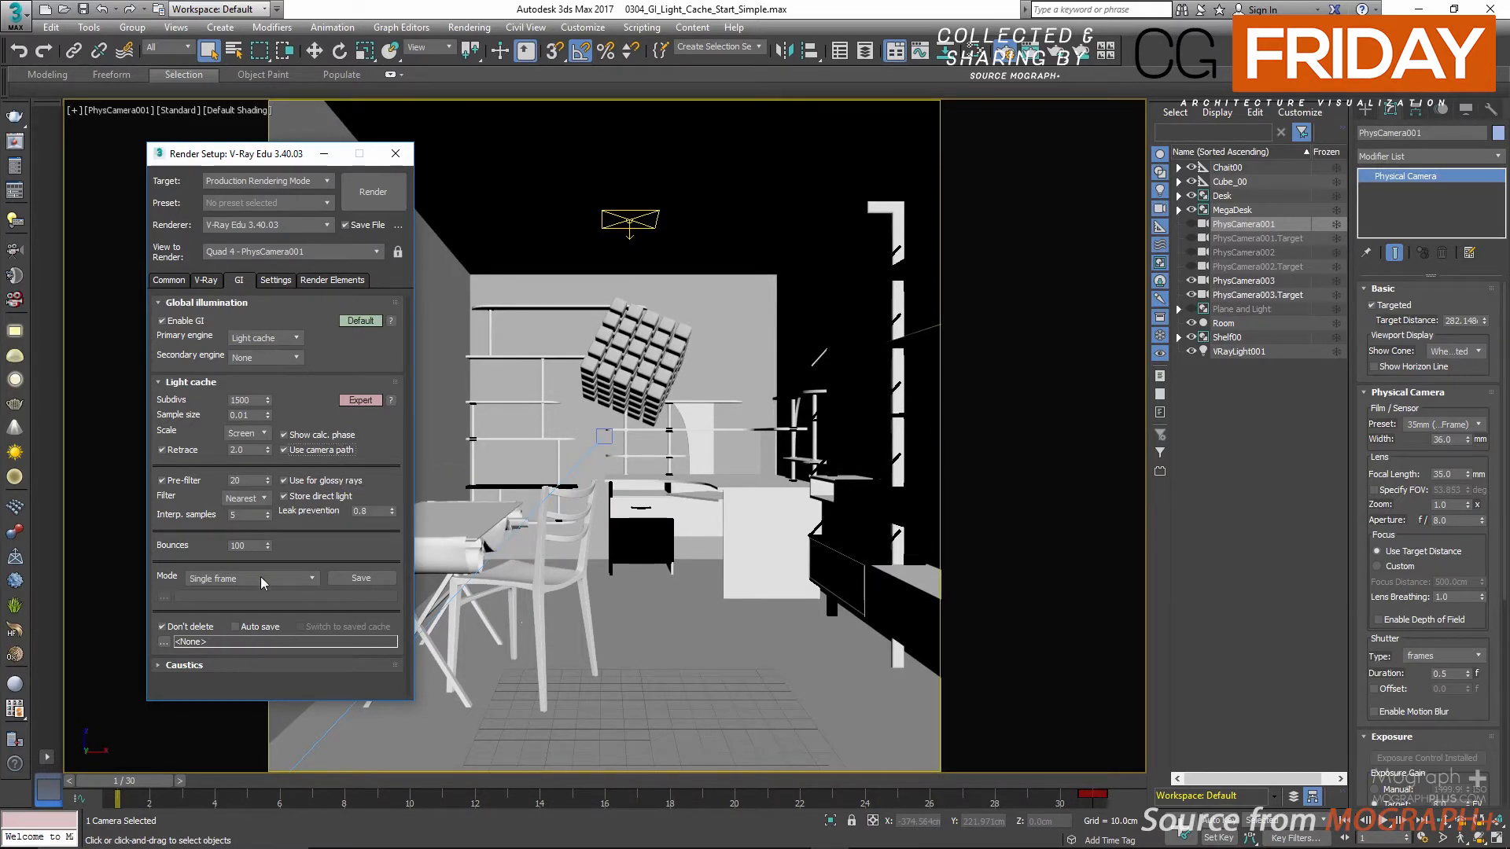
- Set the time output to Active Time Segment and browse the render output location to the 0304_GI_Light_Cache folder
click(169, 281)
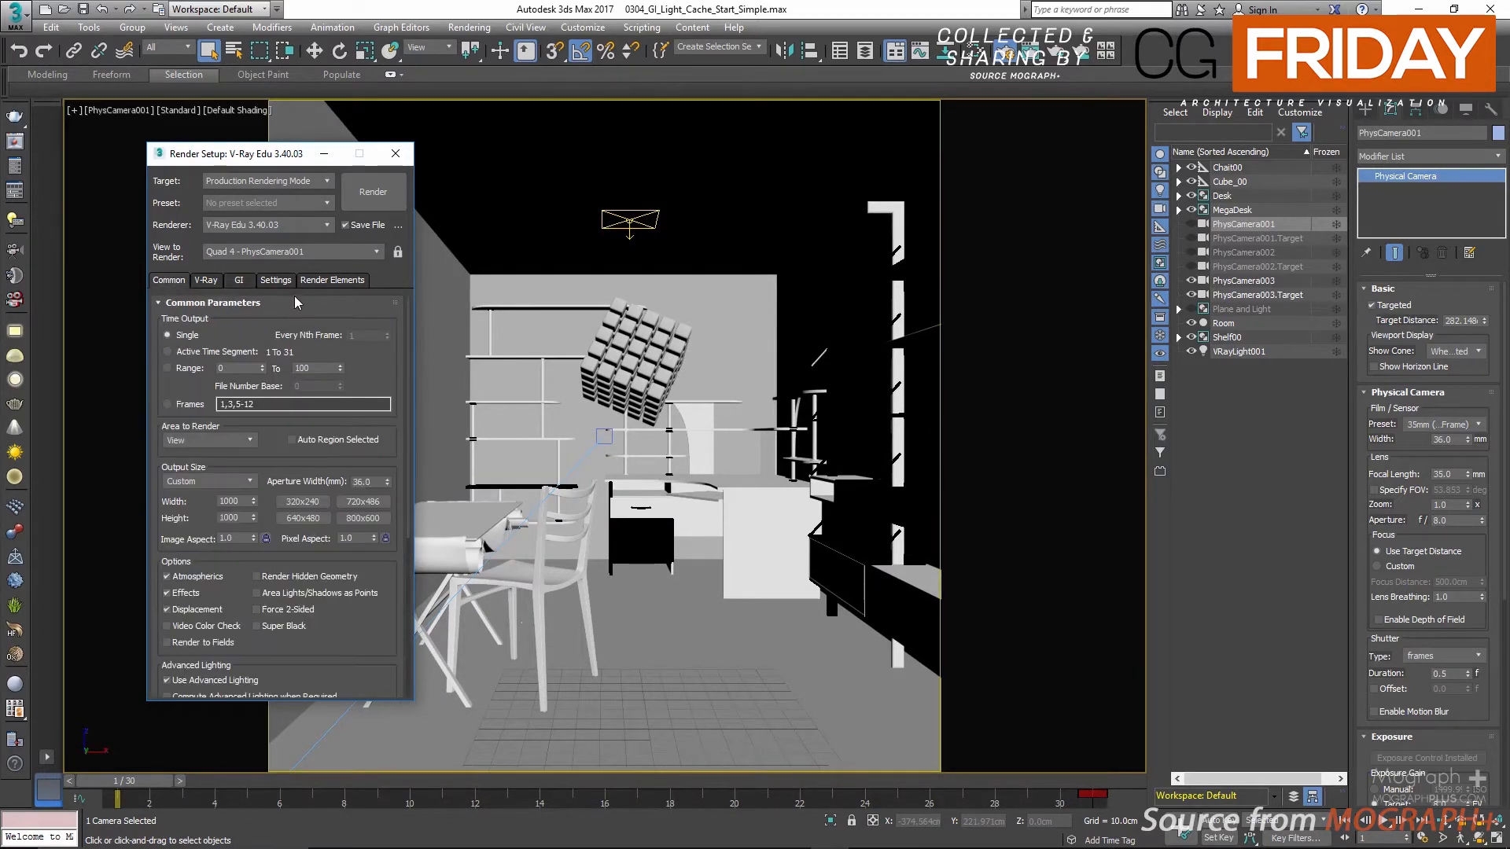
click(219, 353)
click(398, 225)
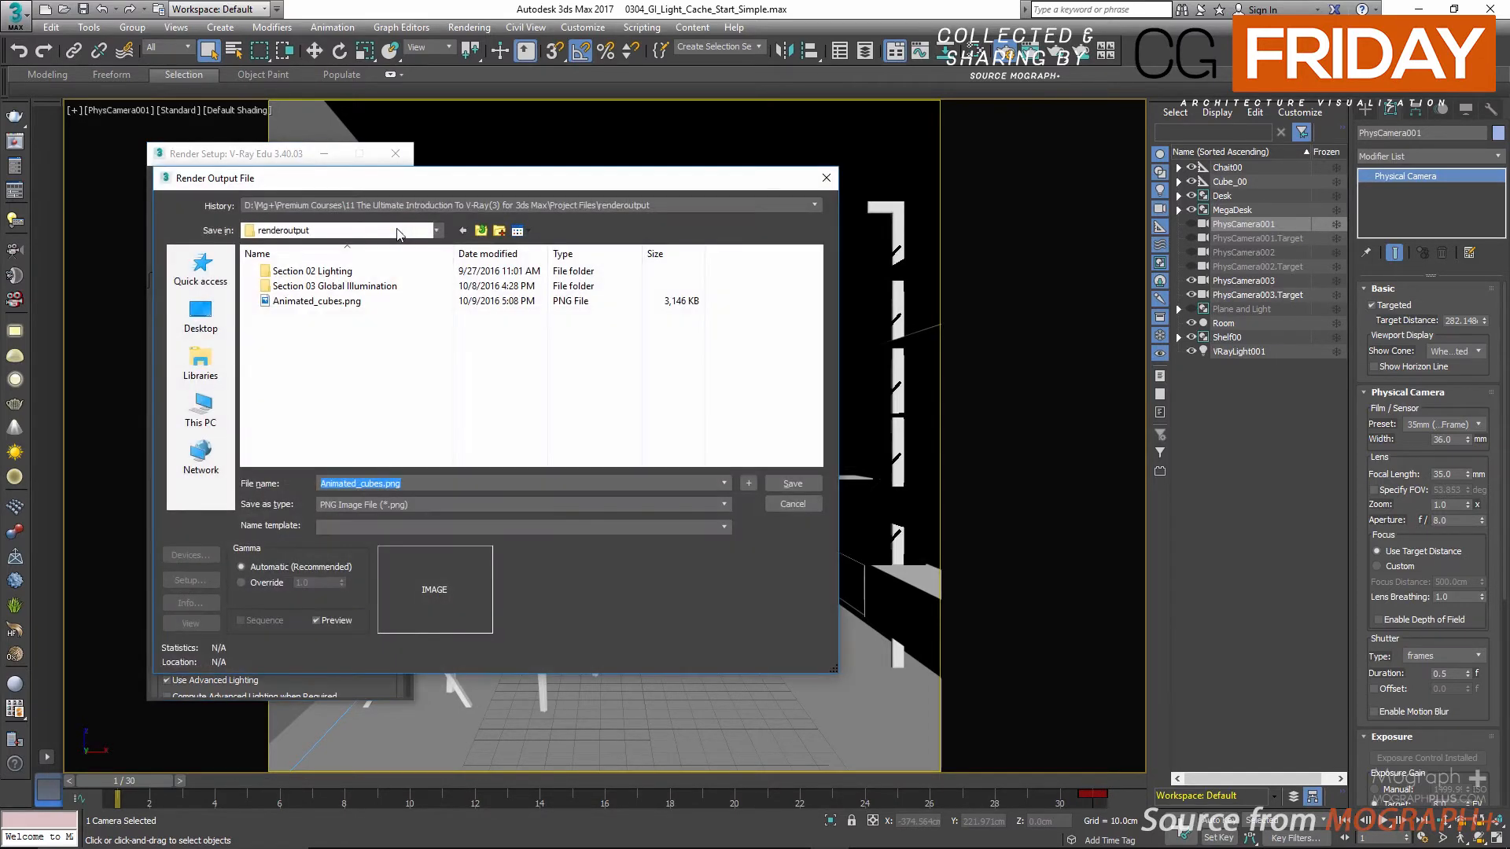
double_click(359, 286)
double_click(362, 316)
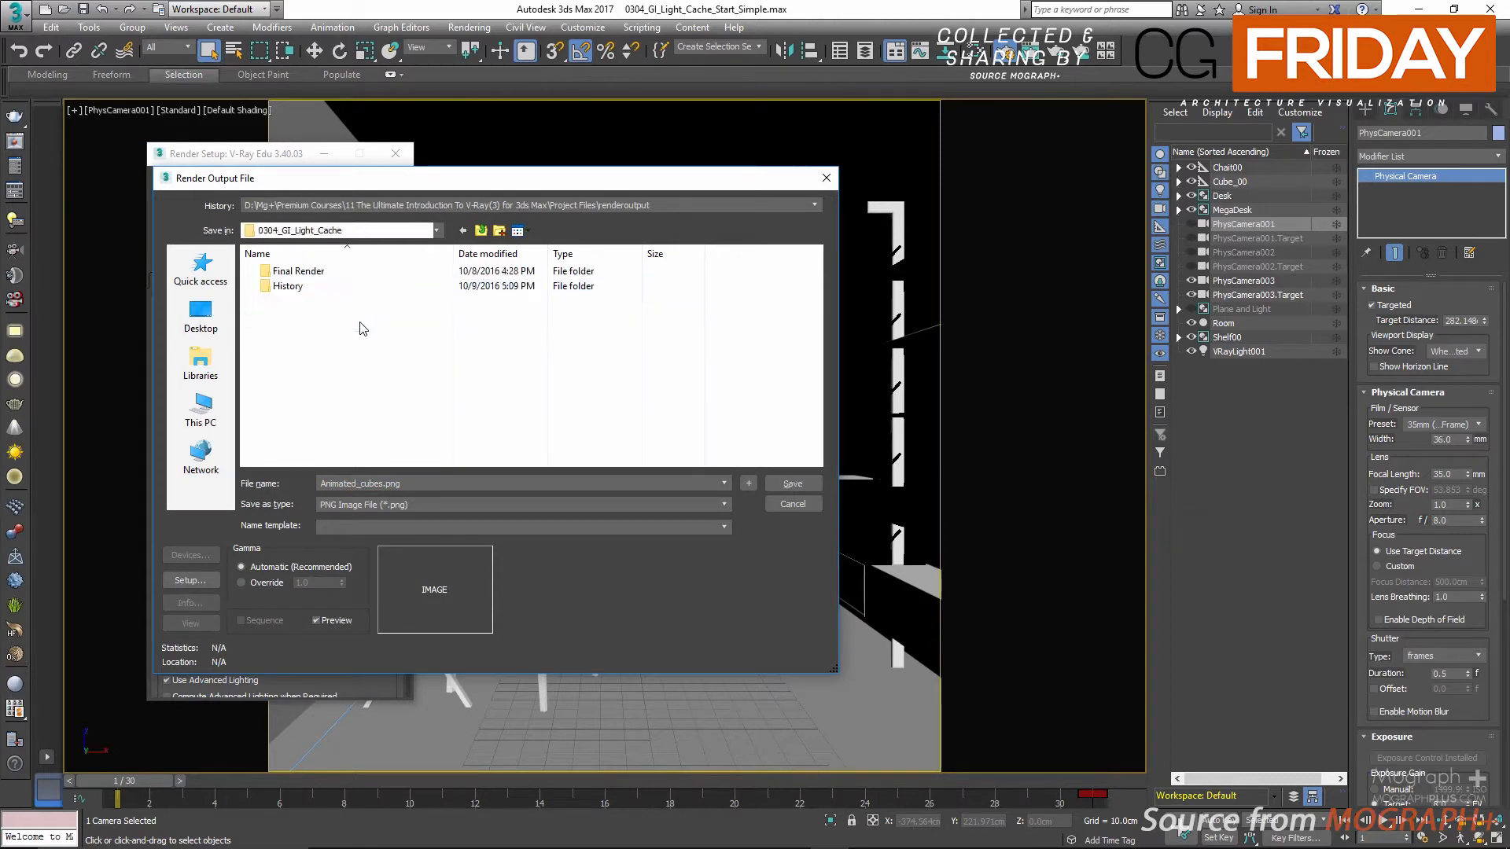
- Create a folder named "Animated cubes" inside 0304_GI_Light_Cache and open it
right_click(360, 328)
mouse_move(484, 488)
click(542, 489)
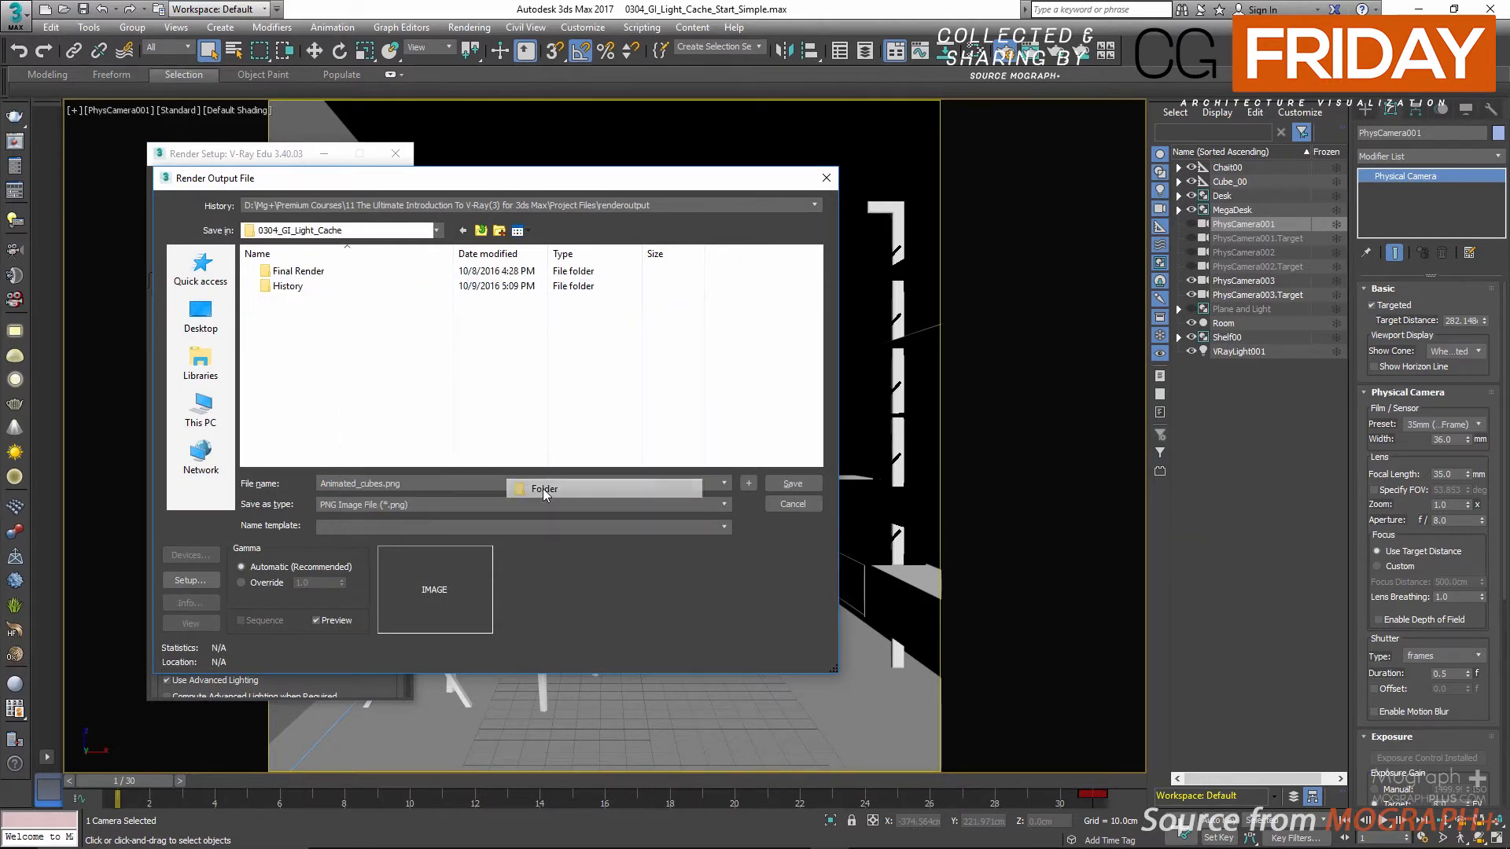
text(Anim)
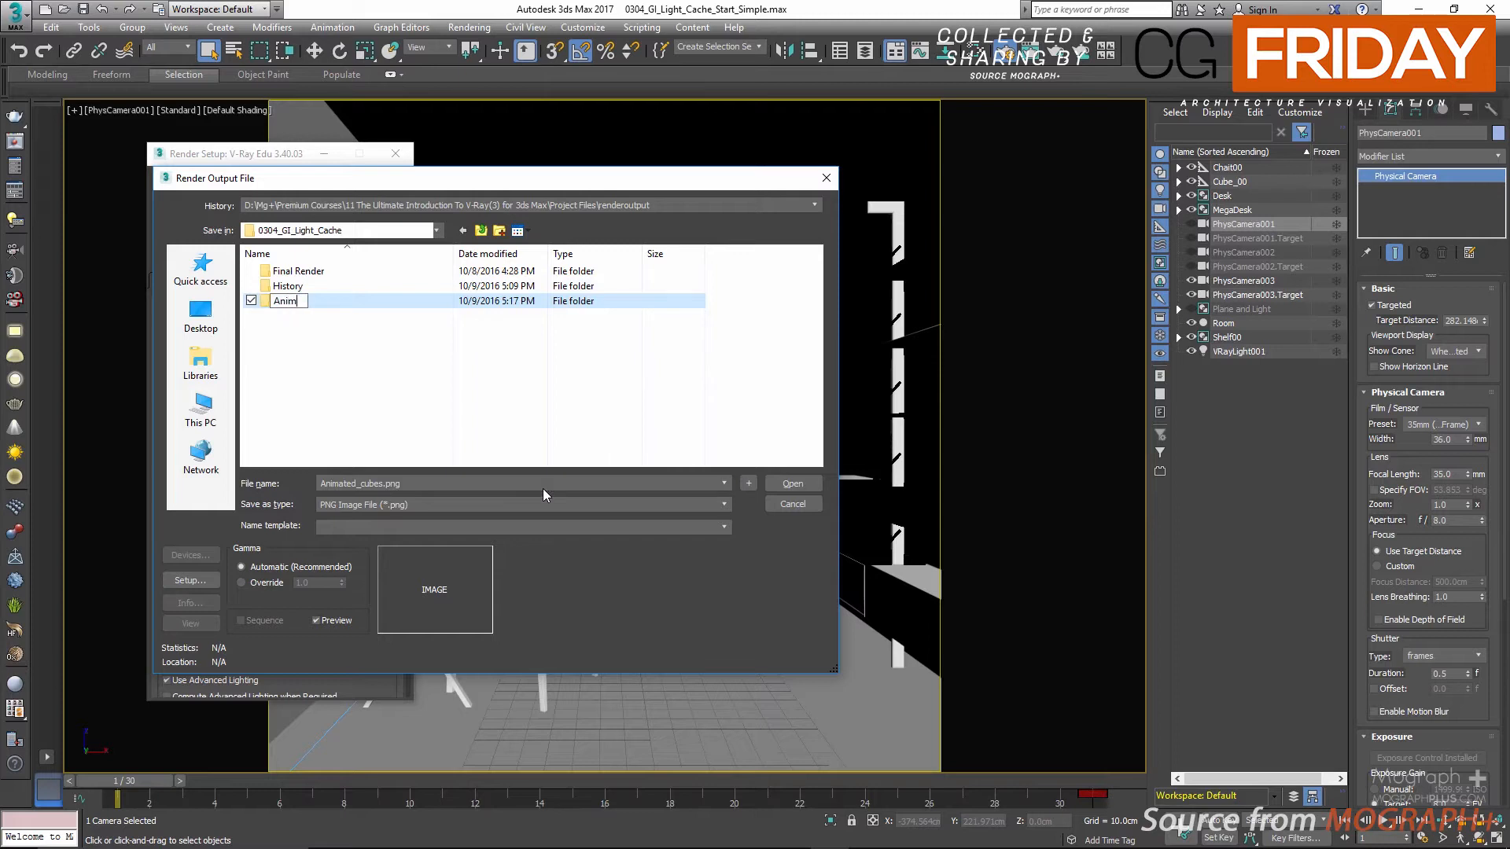
text(ated cubes)
key(Return)
key(Return)
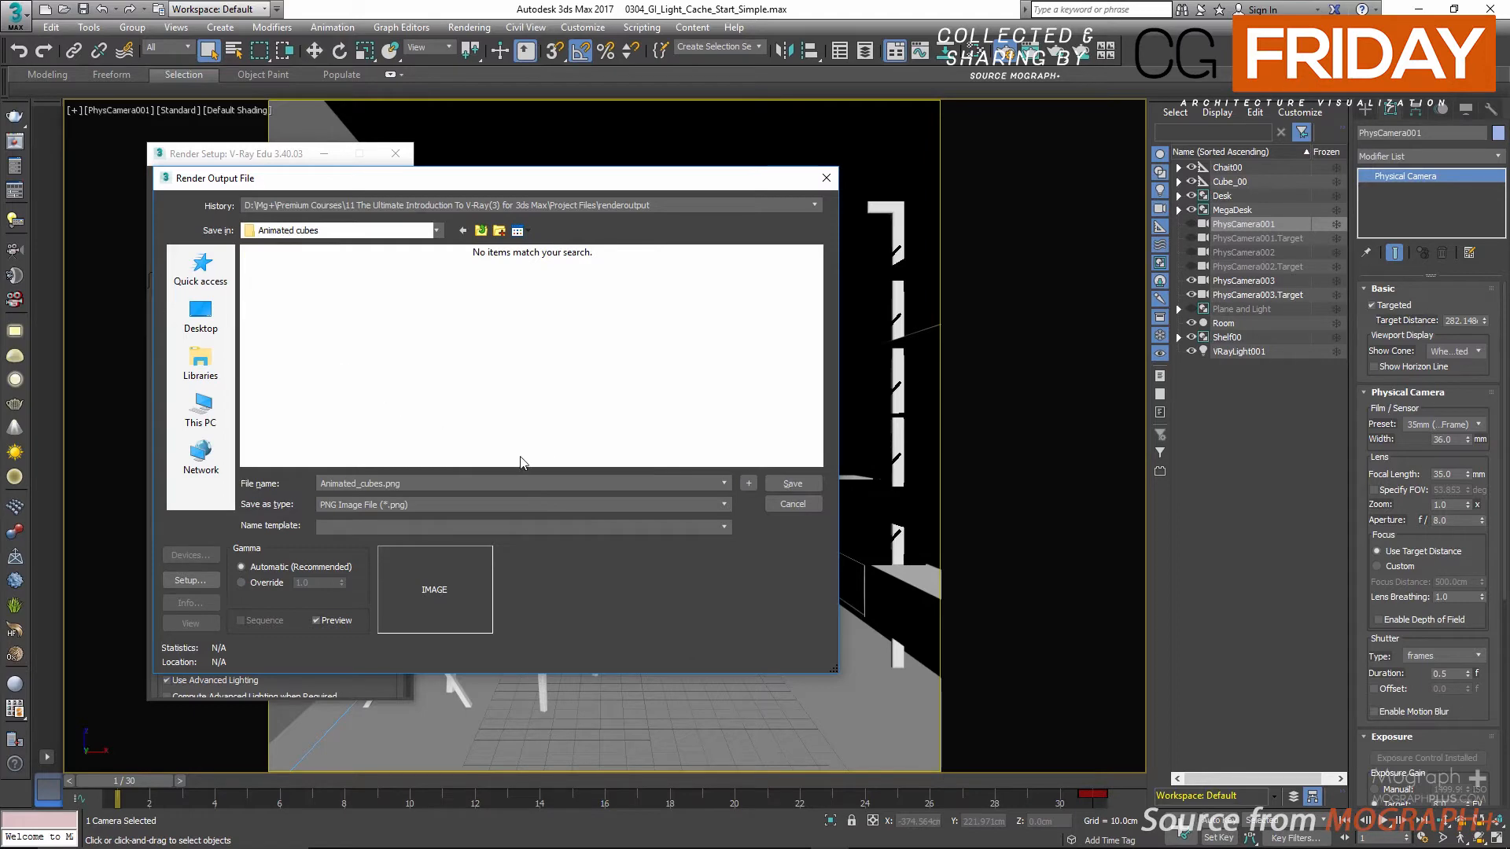
- Save the render output as the PNG file Animated_cubes.png in the Animated cubes folder
click(413, 485)
click(479, 482)
click(794, 482)
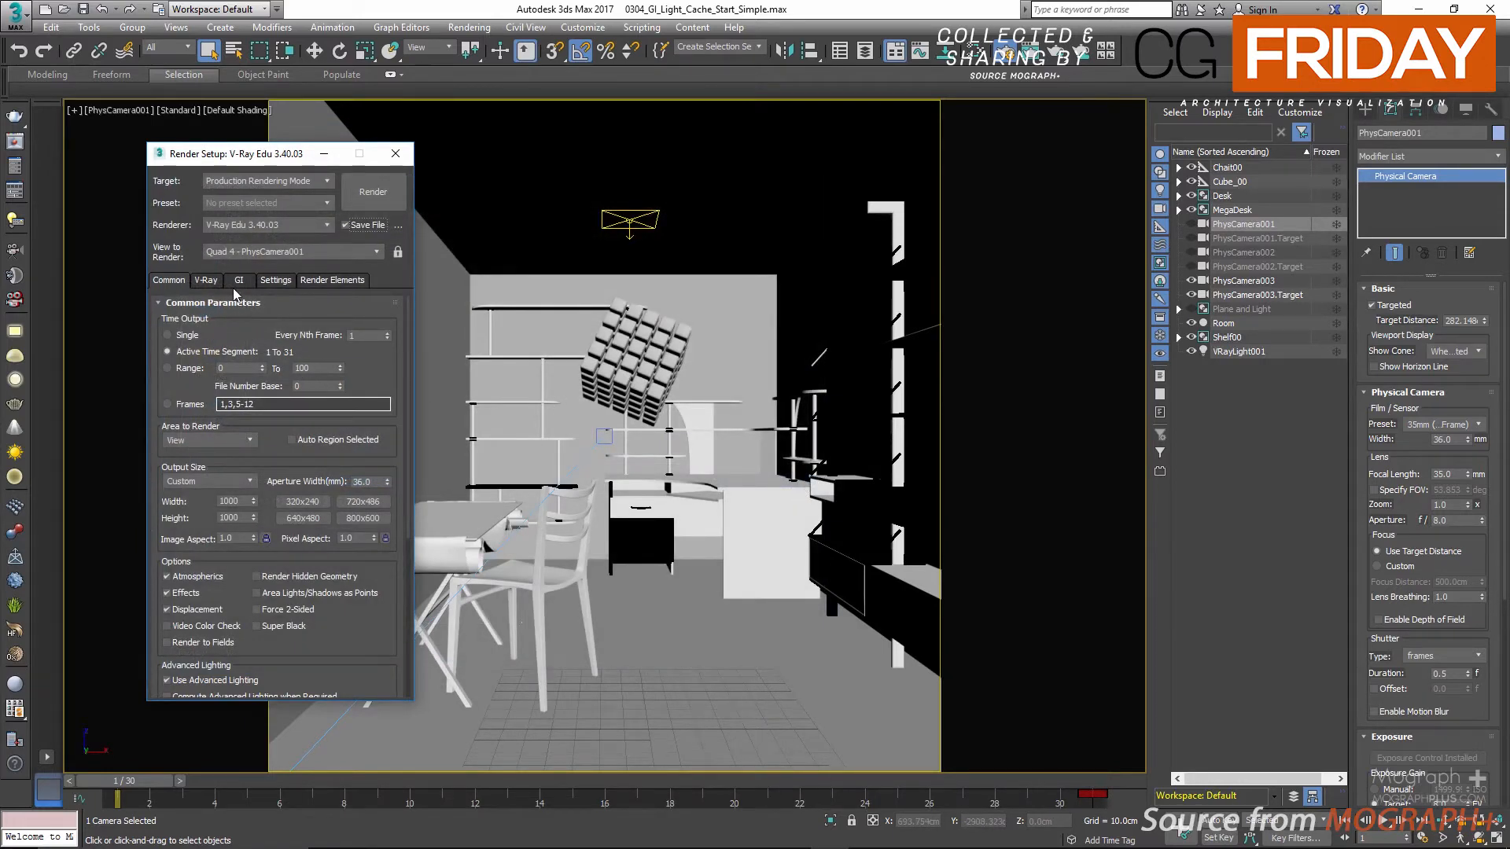
- Render the animation sequence and watch the light cache calculation at 50% and 100% zoom
click(366, 194)
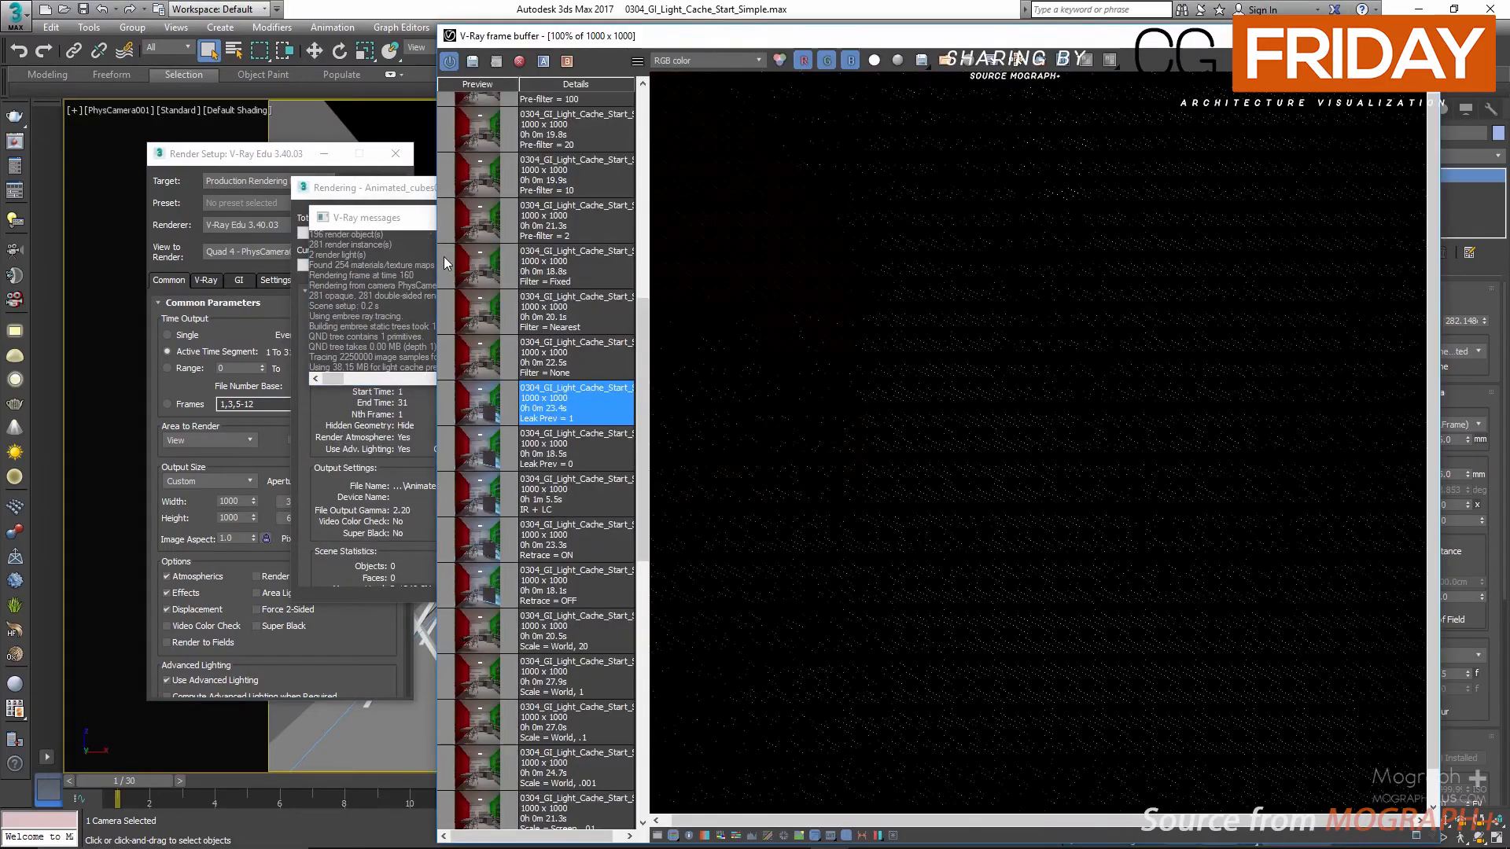
scroll(923, 370, down, 2)
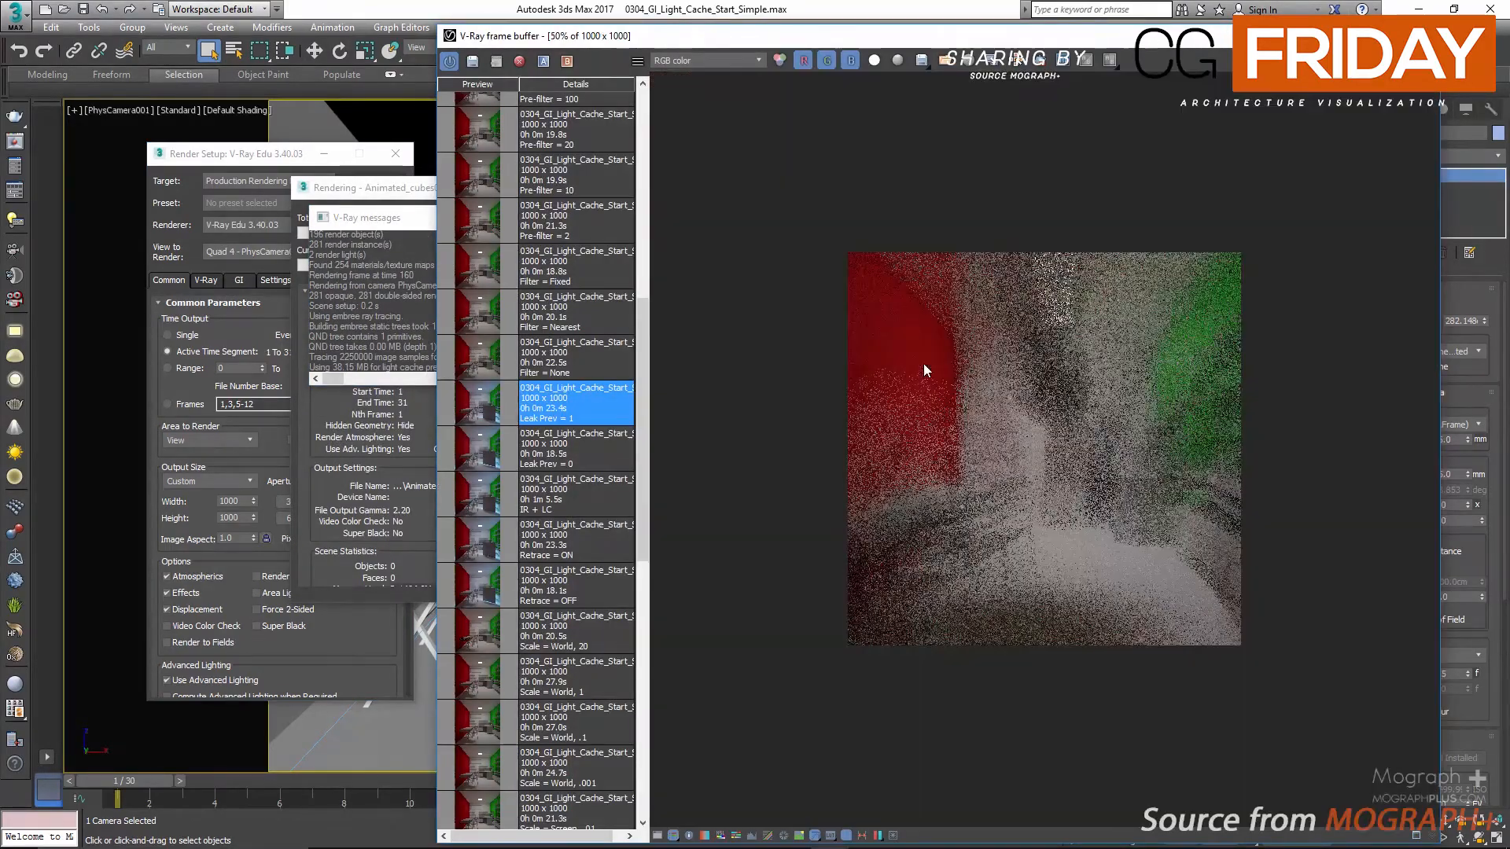
scroll(923, 363, up, 2)
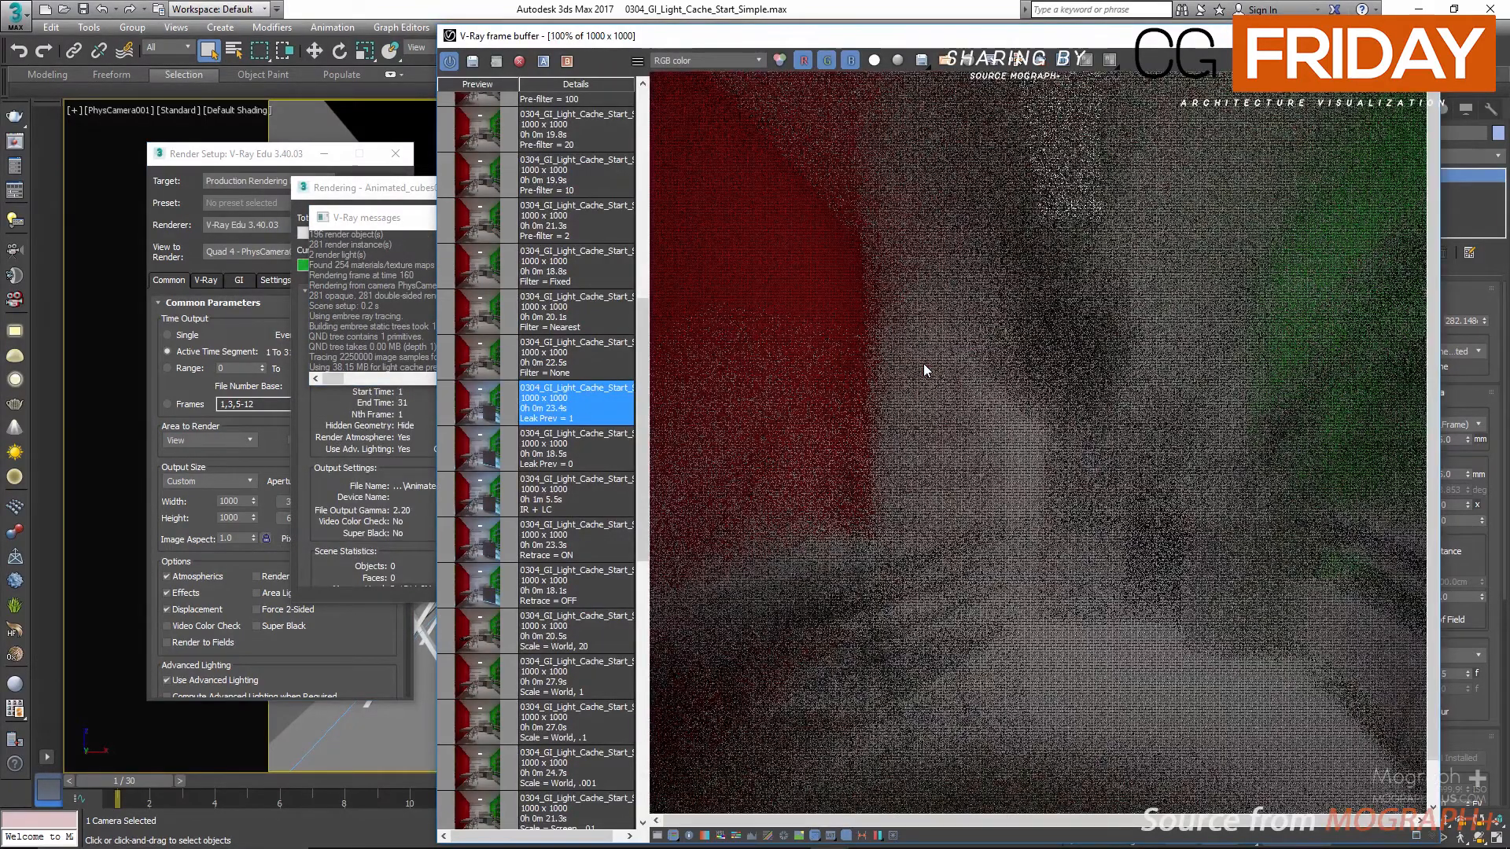
scroll(924, 363, down, 2)
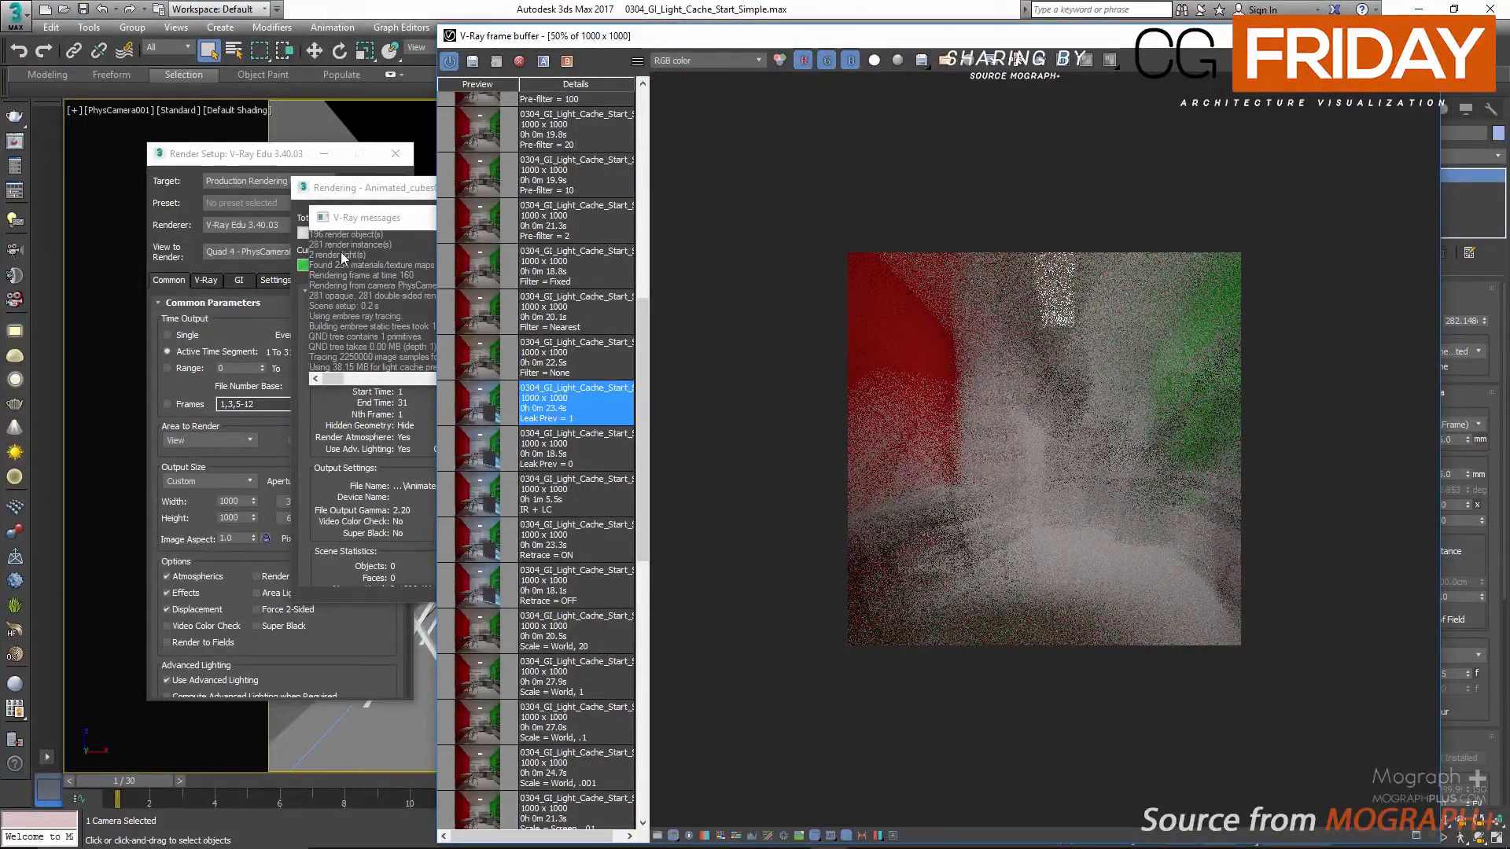
- Move the rendering progress window clear of the frame buffer, watch the first animation frames render, and cancel the rendering
drag(379, 193, 119, 215)
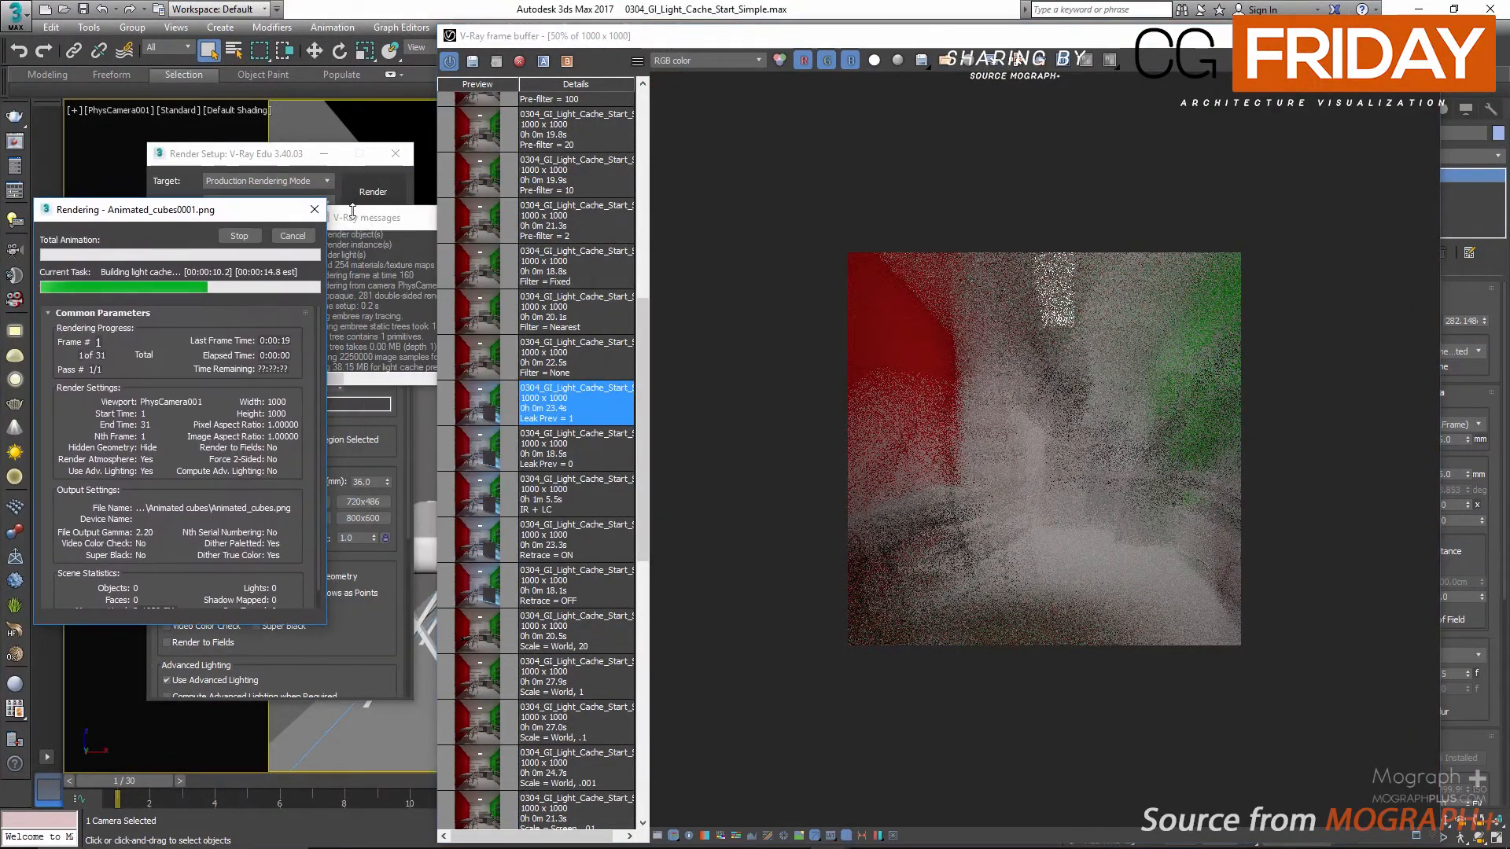
click(526, 217)
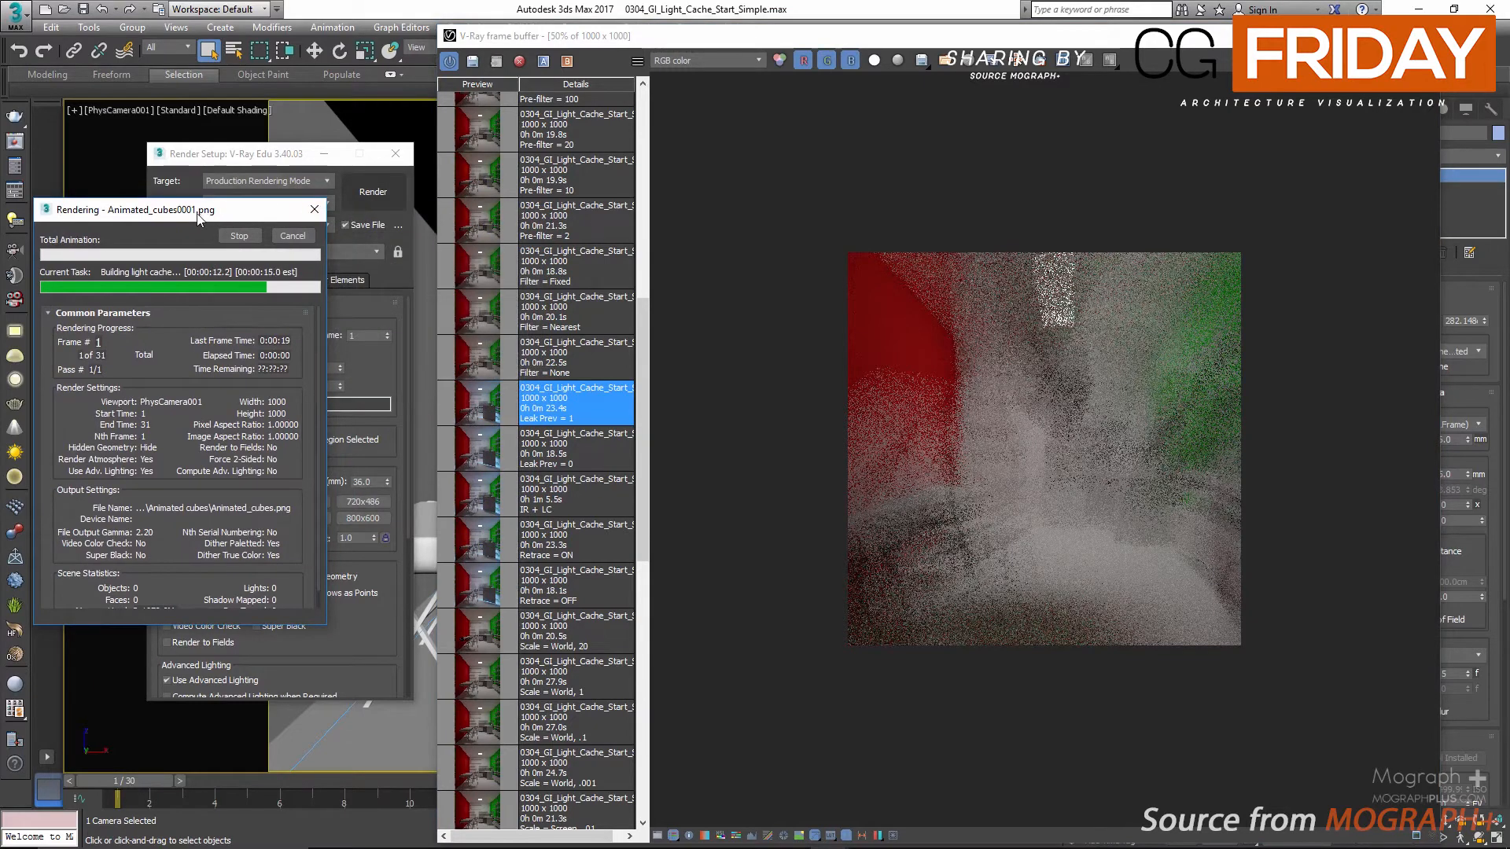
drag(178, 217, 248, 216)
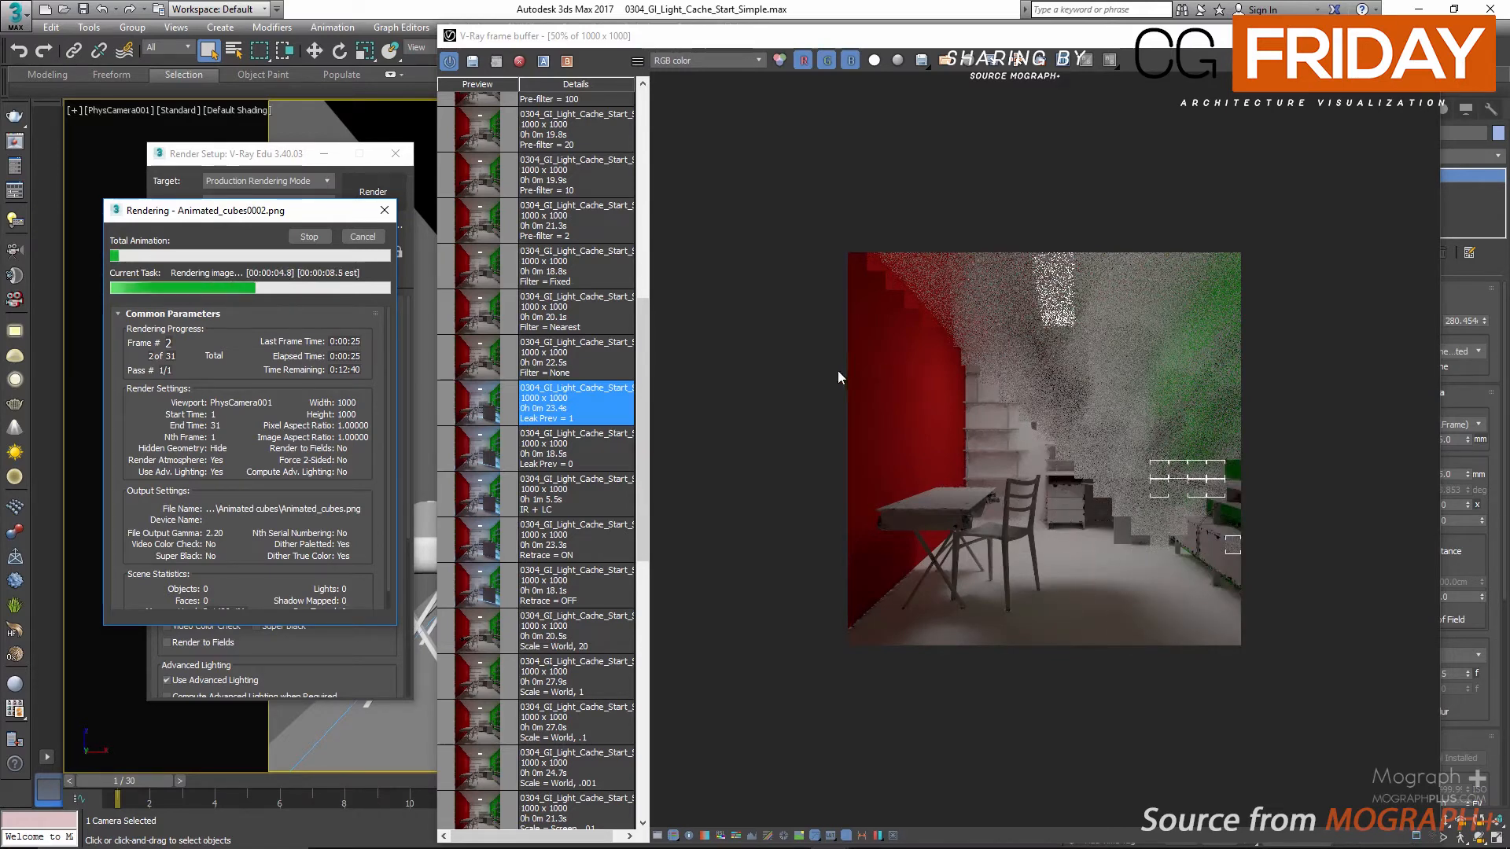
drag(232, 216, 301, 226)
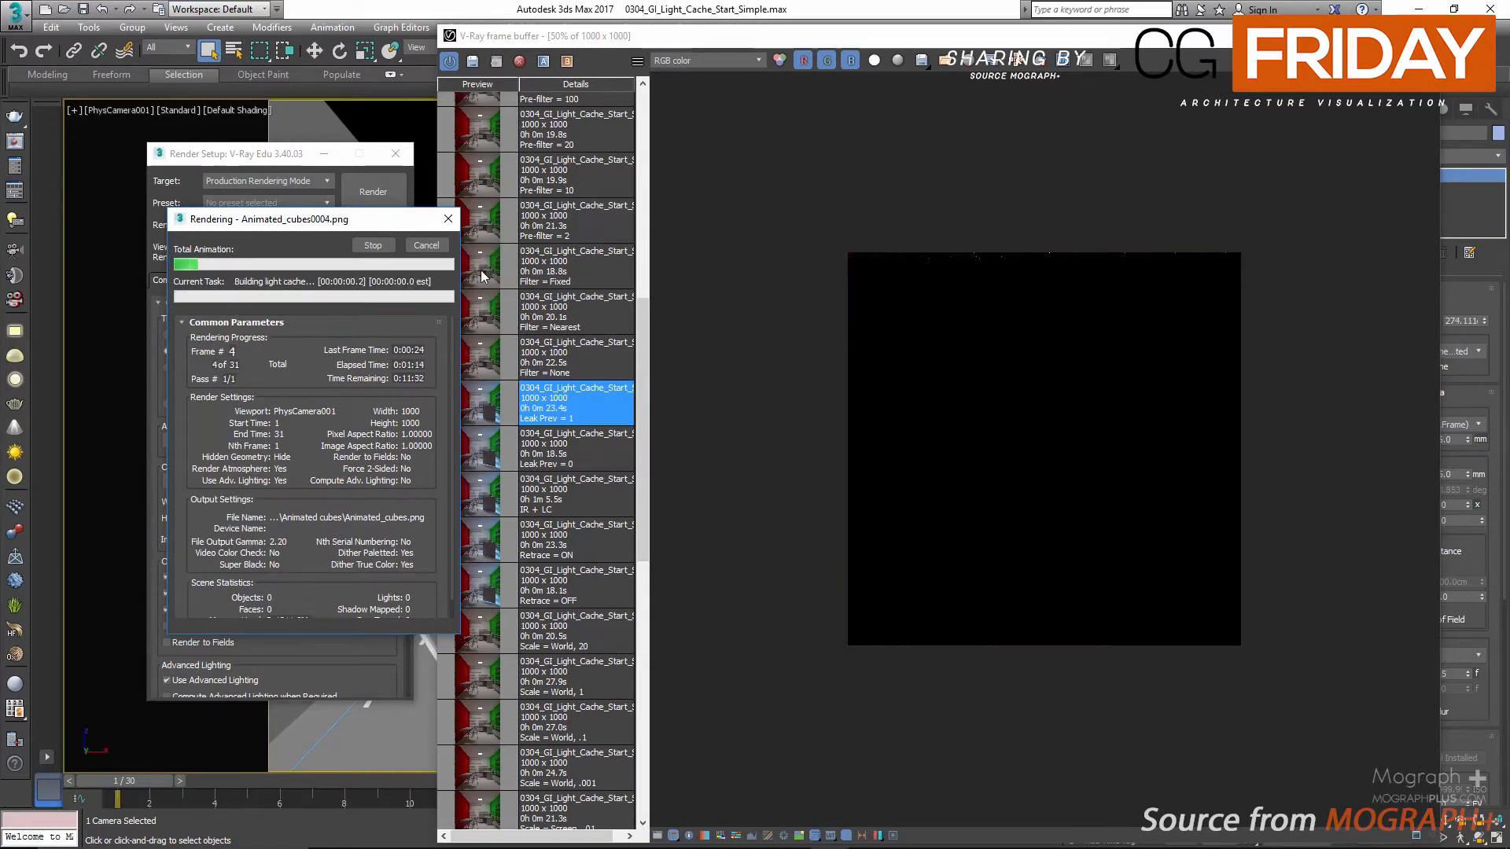
click(427, 246)
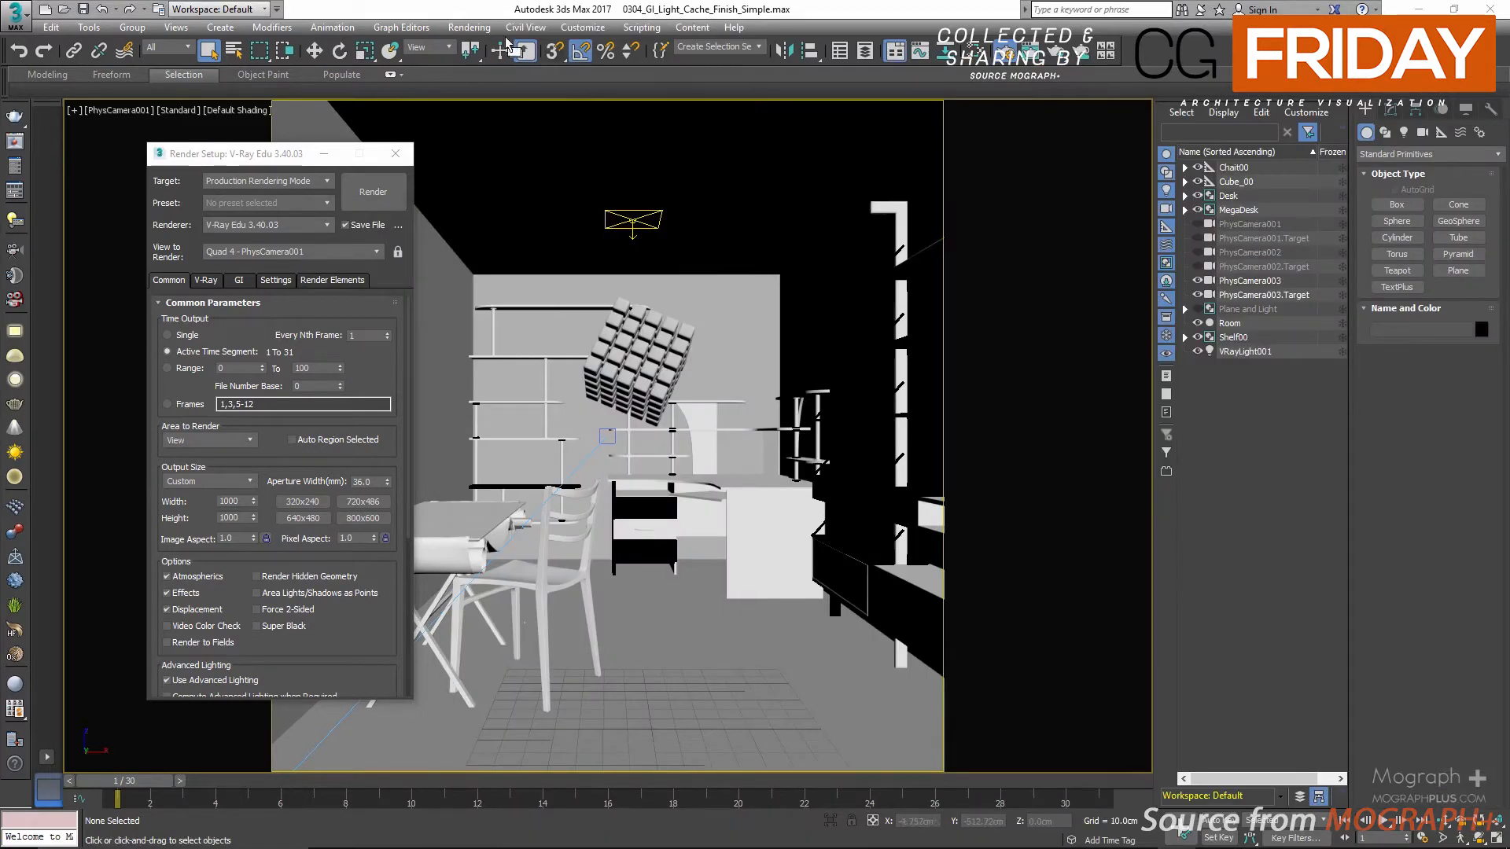
- Open the RAM Player and load the Animated_cubes0001.png sequence from 0304_GI_Light_Cache's Animated Cubes folder into Channel A
click(468, 26)
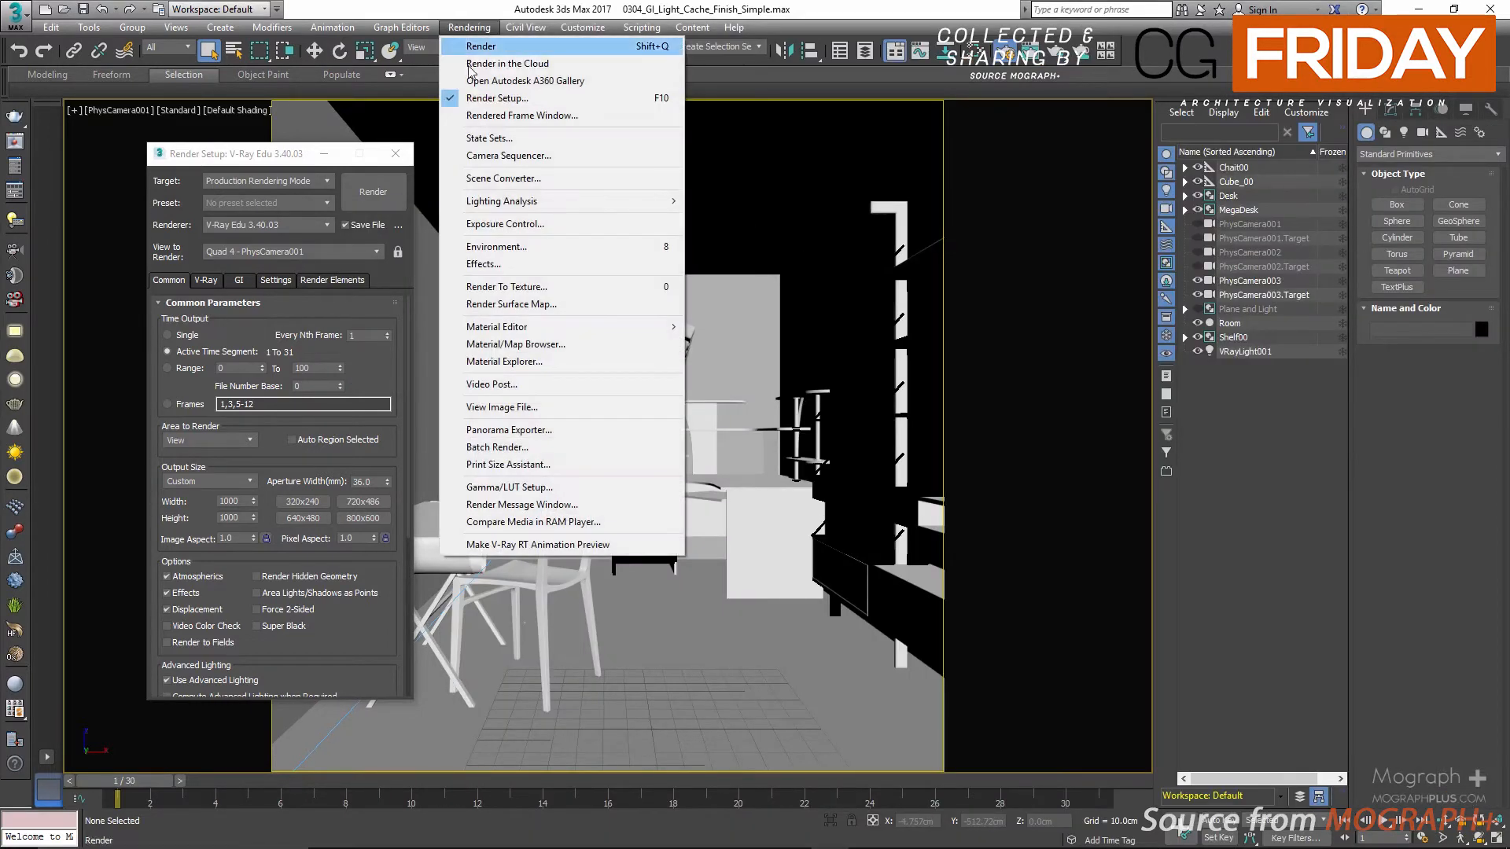
click(581, 522)
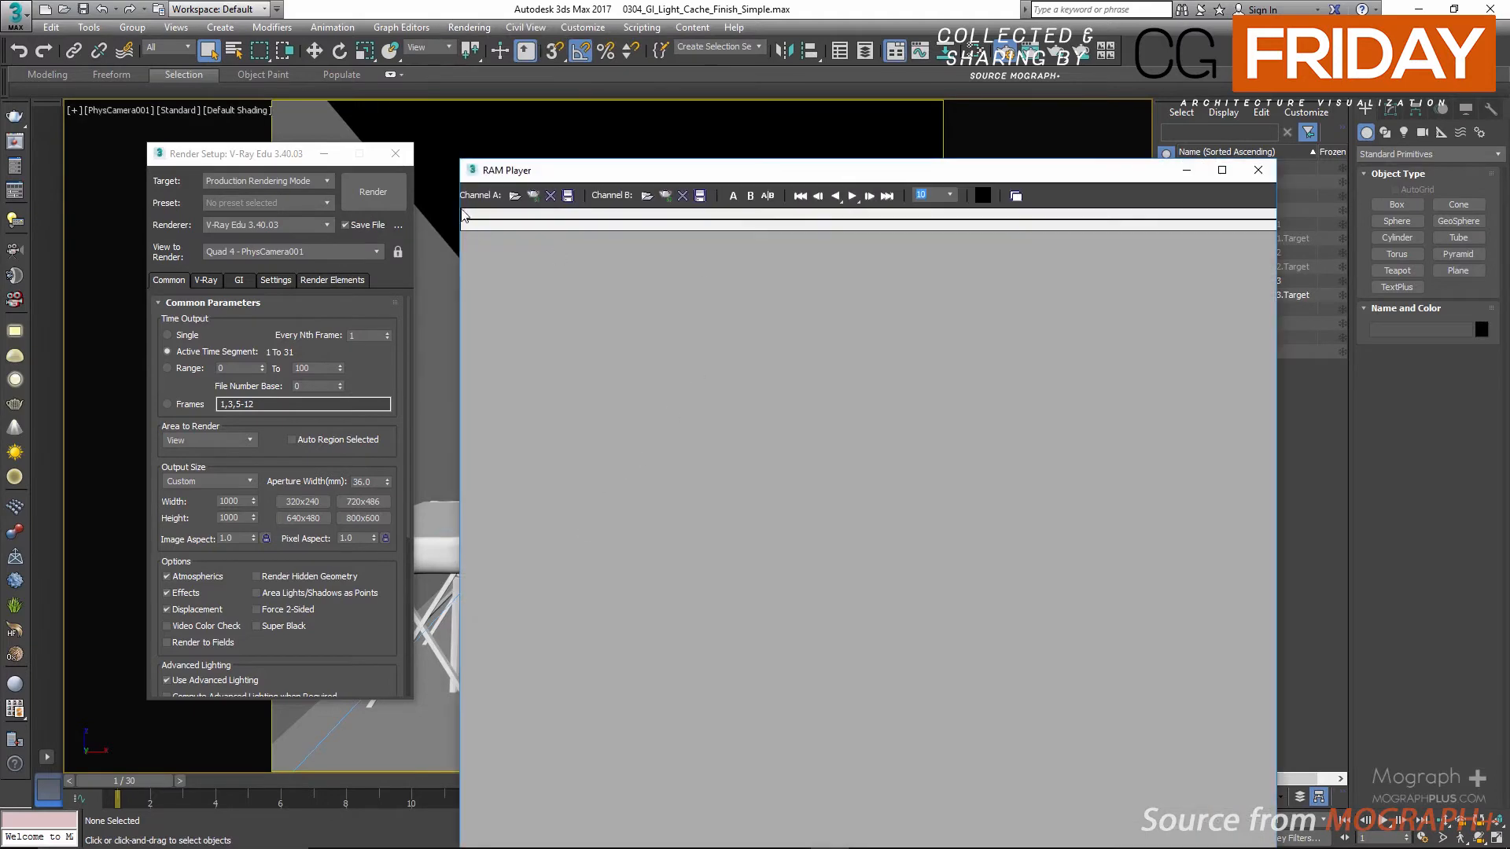
click(514, 196)
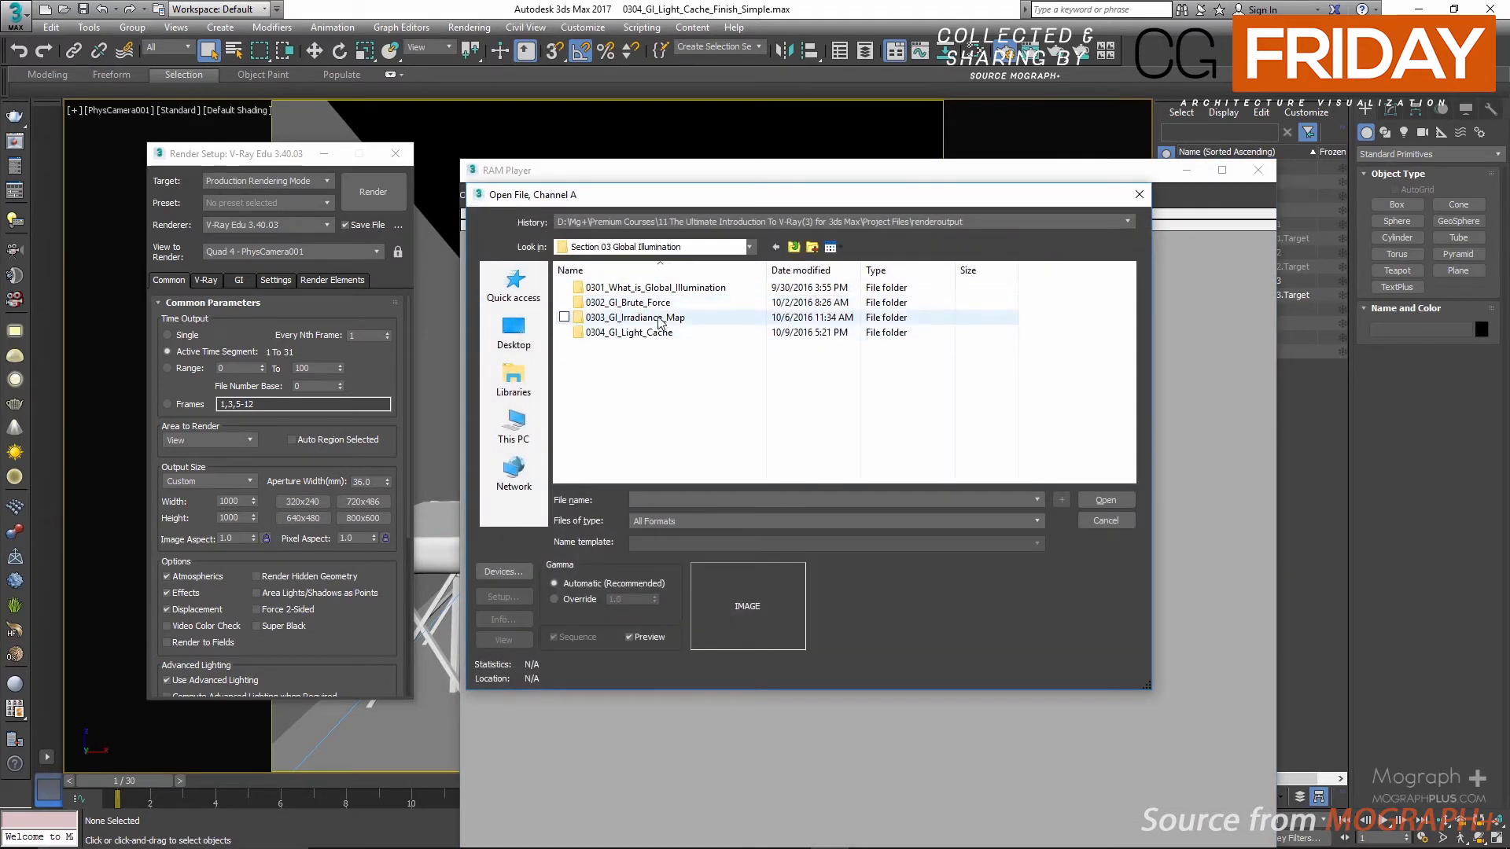
double_click(661, 333)
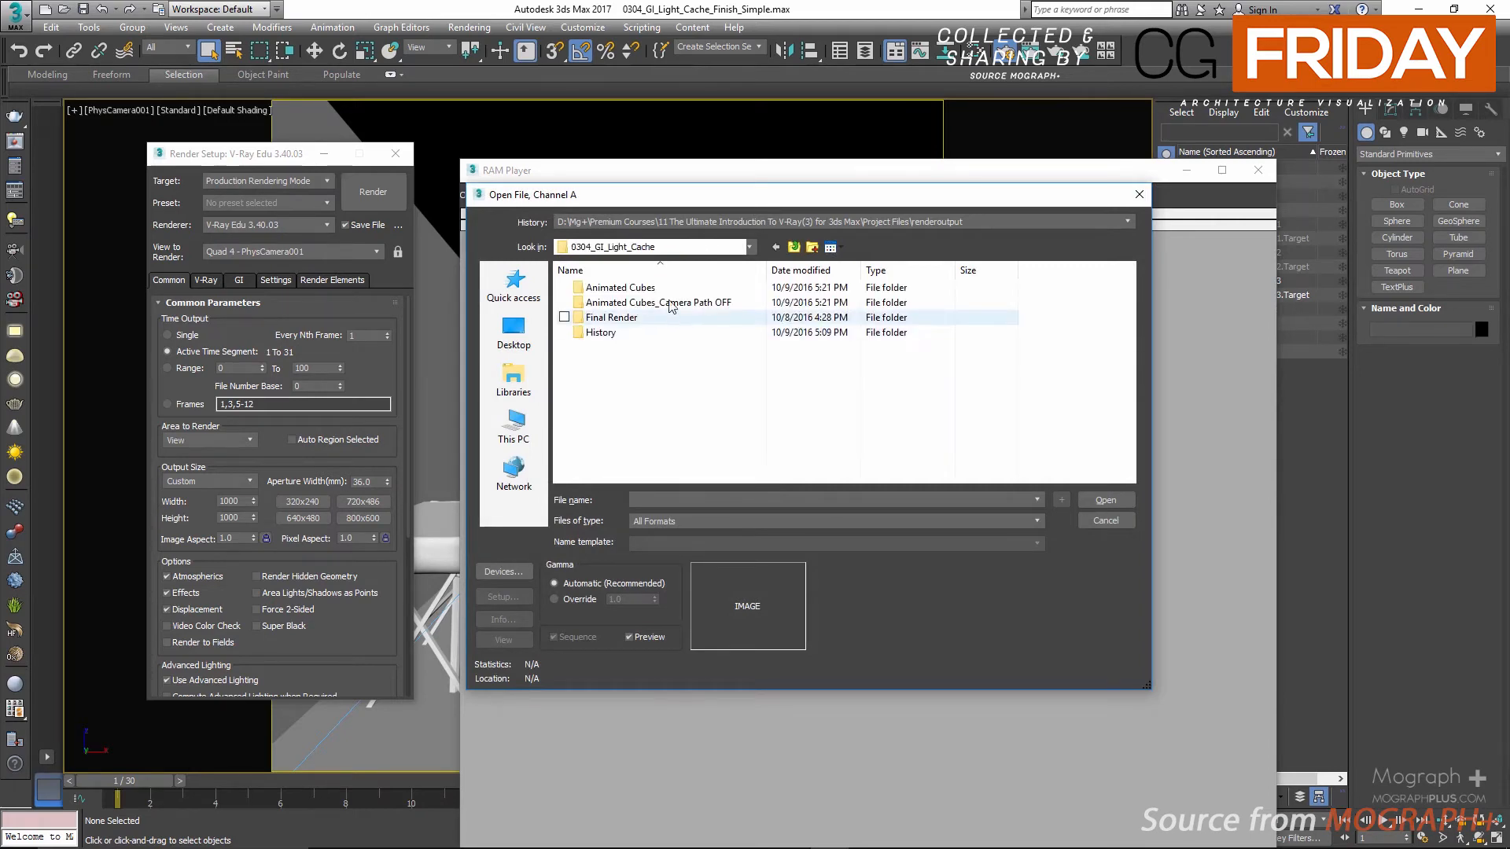
double_click(634, 288)
click(673, 304)
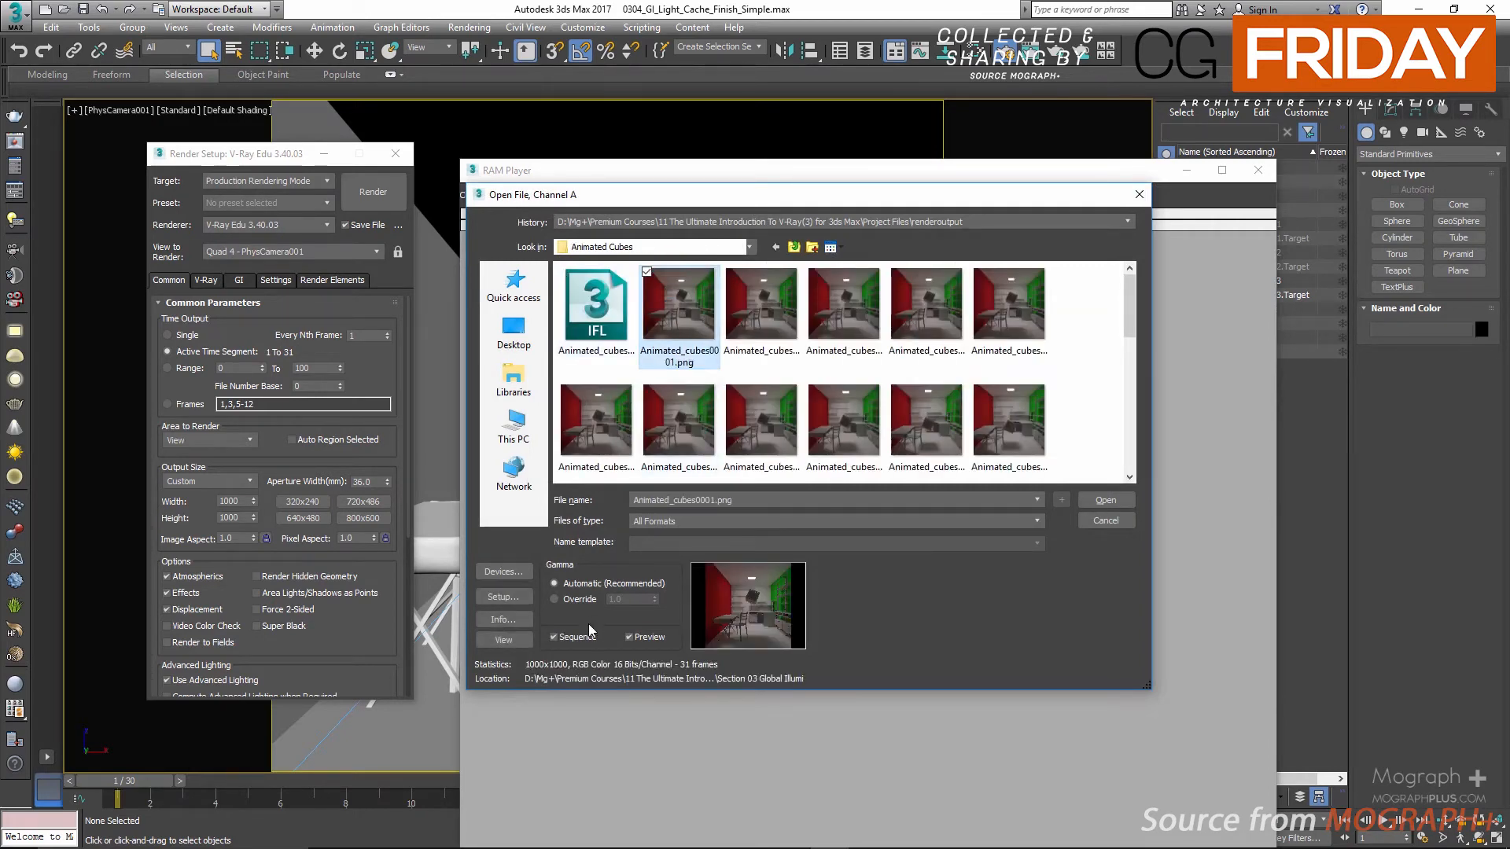
click(1116, 499)
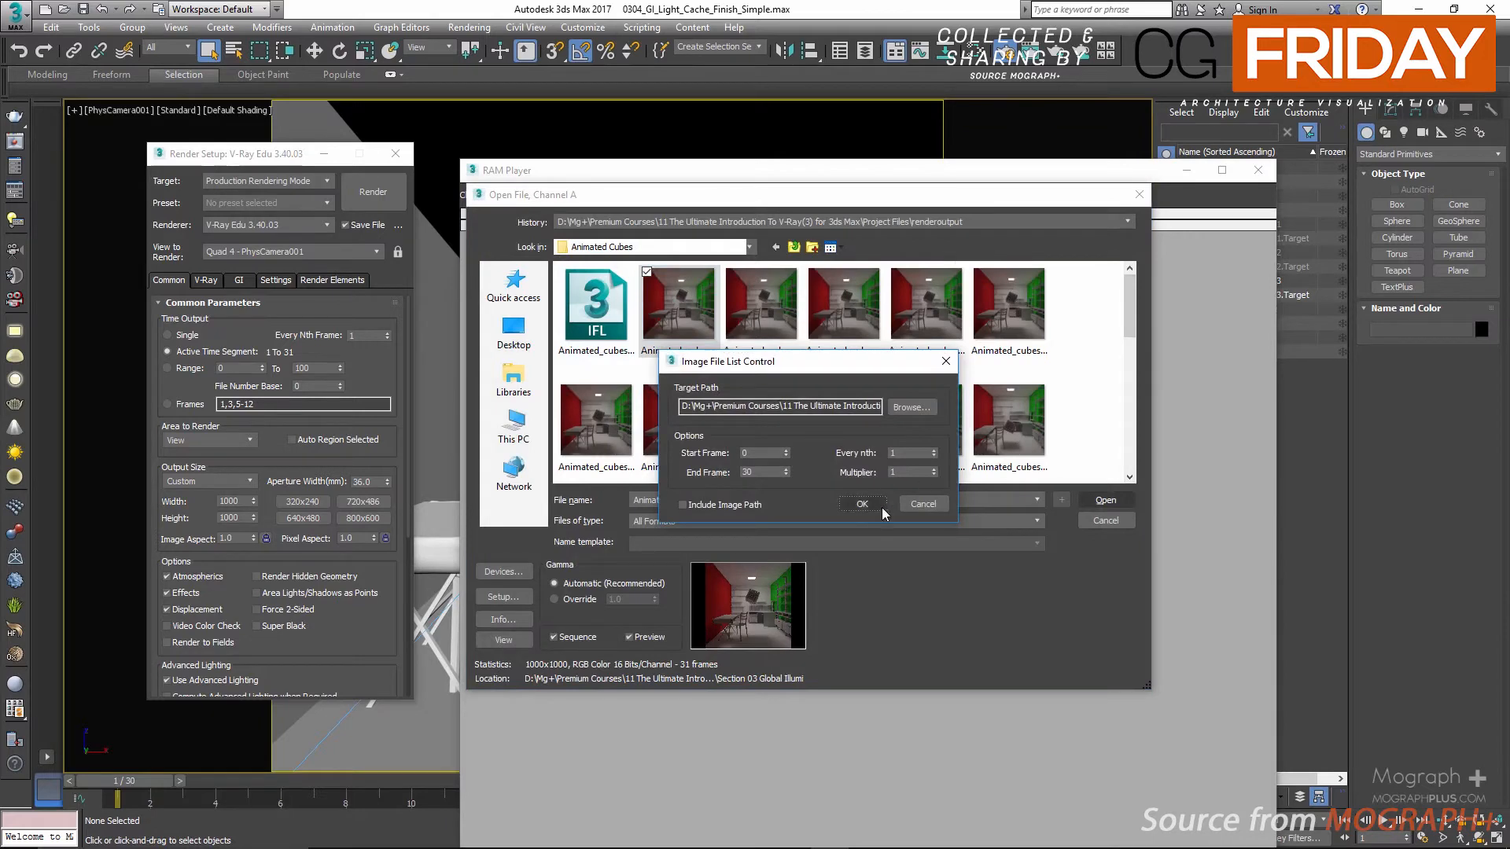
click(879, 506)
click(899, 668)
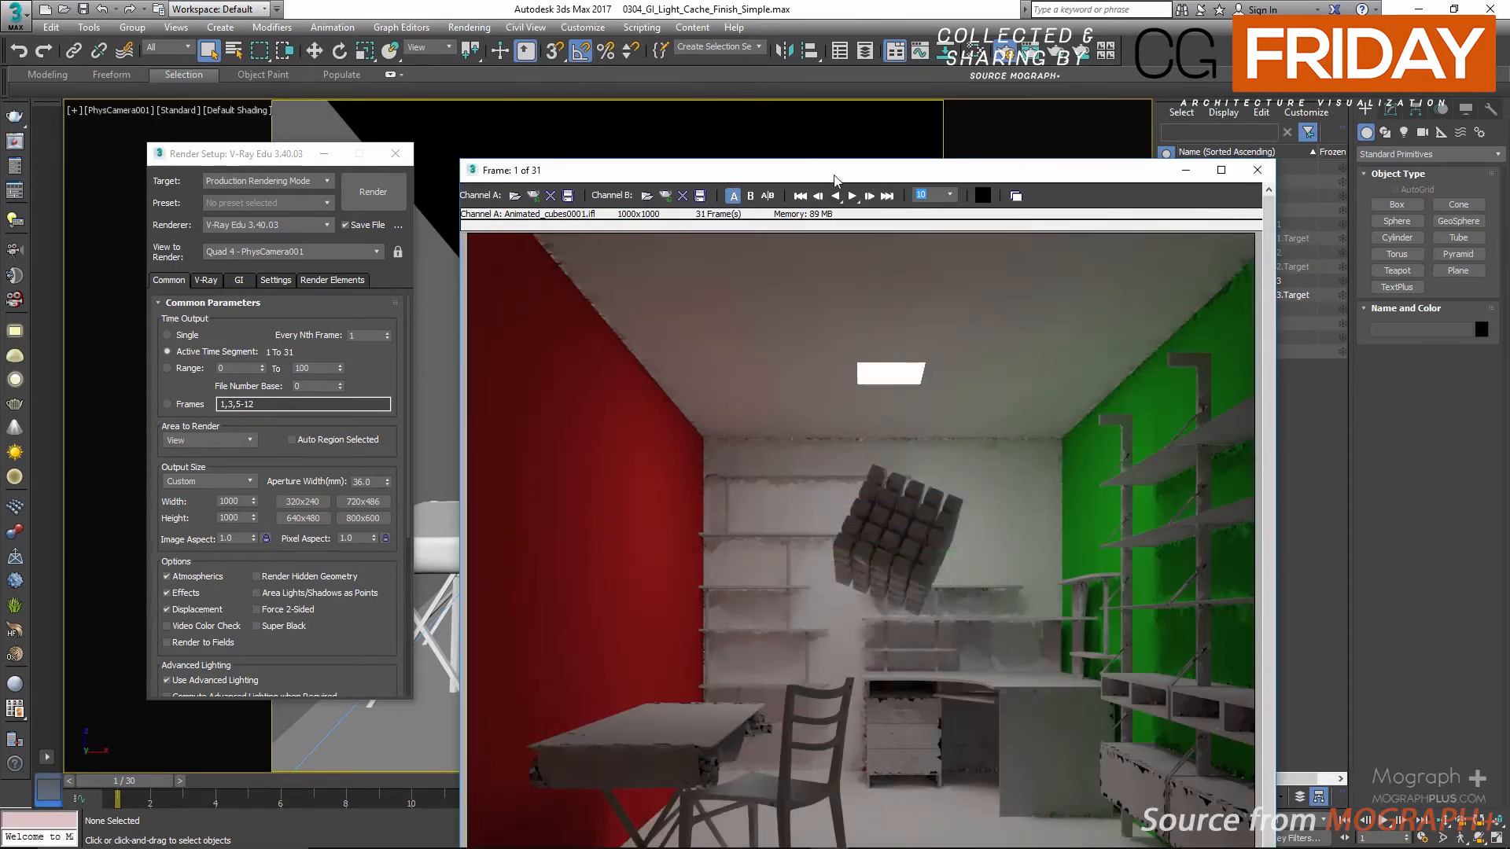
- Maximize the RAM Player and set its playback rate to 30 frames per second
double_click(835, 179)
click(489, 30)
click(483, 85)
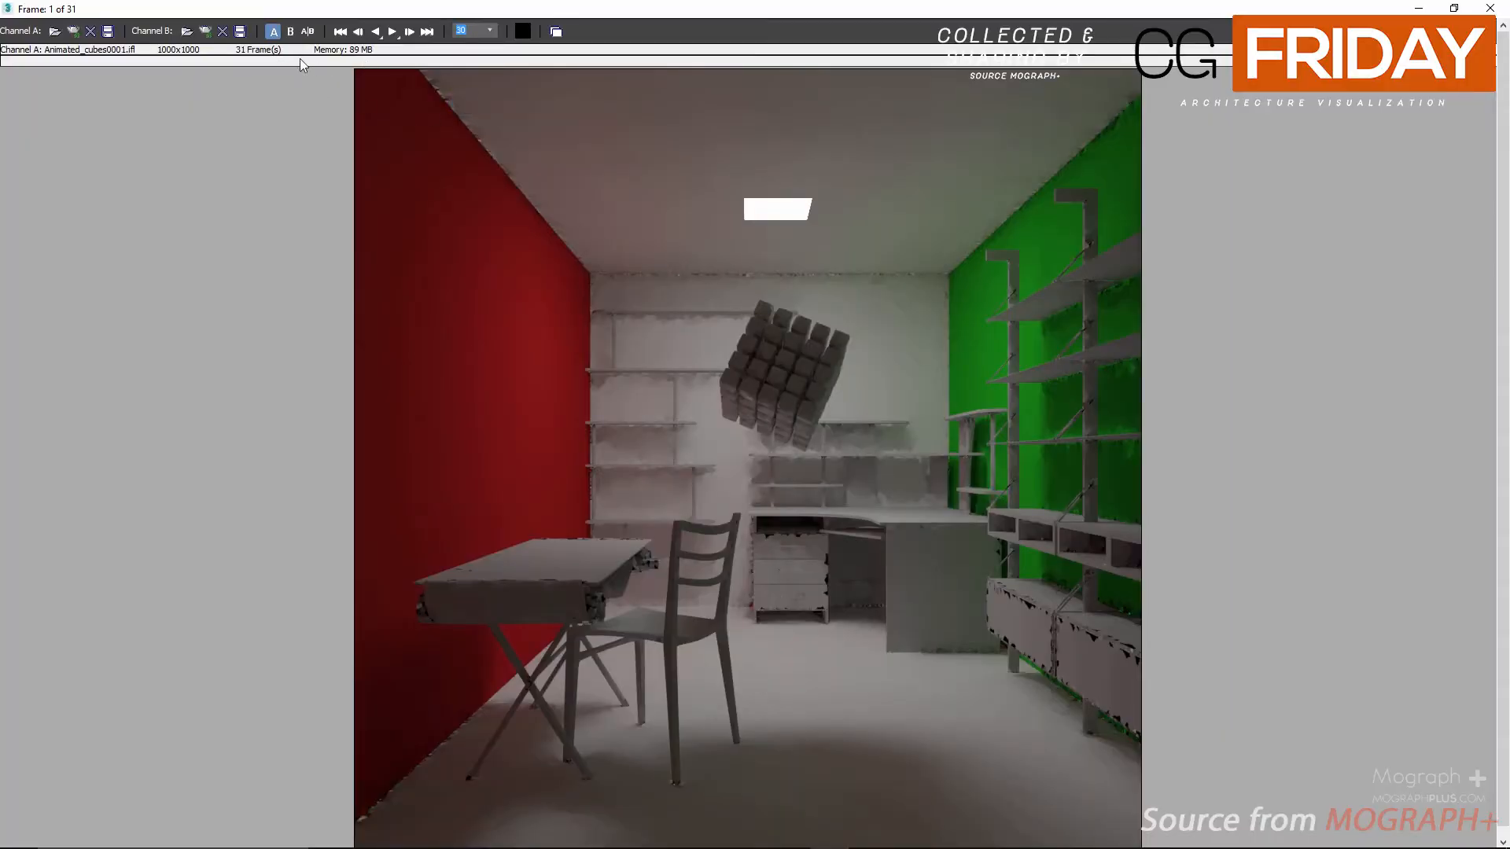
- Examine the Channel A cube animation frame by frame and in forward playback at 30 frames per second, and stop the playback
click(409, 31)
click(409, 32)
click(409, 31)
click(410, 31)
click(409, 32)
click(411, 32)
click(411, 32)
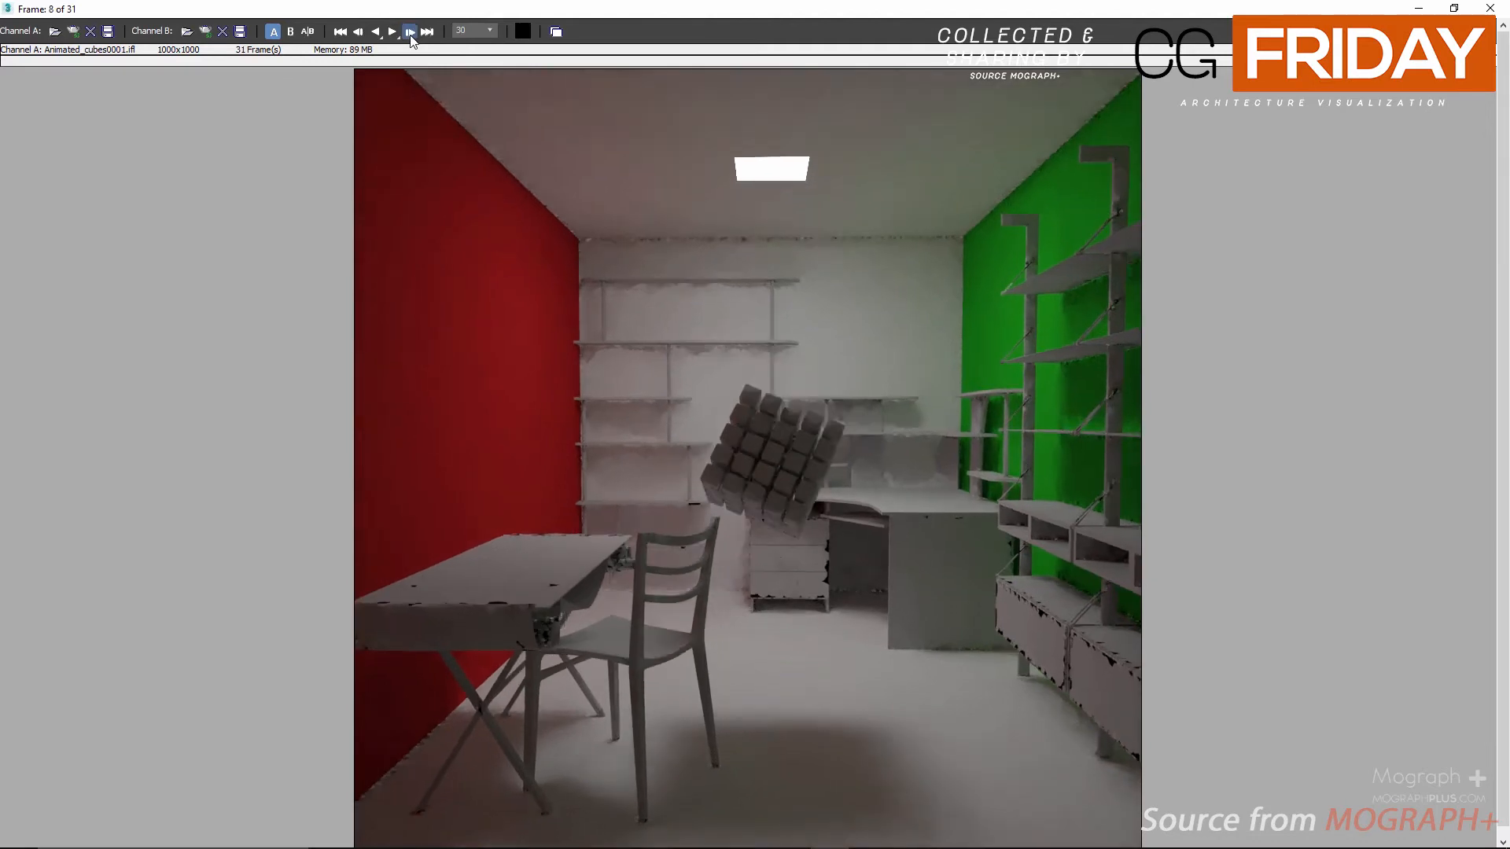
click(410, 31)
click(410, 31)
click(411, 31)
click(410, 32)
click(410, 31)
click(410, 31)
click(410, 32)
click(411, 32)
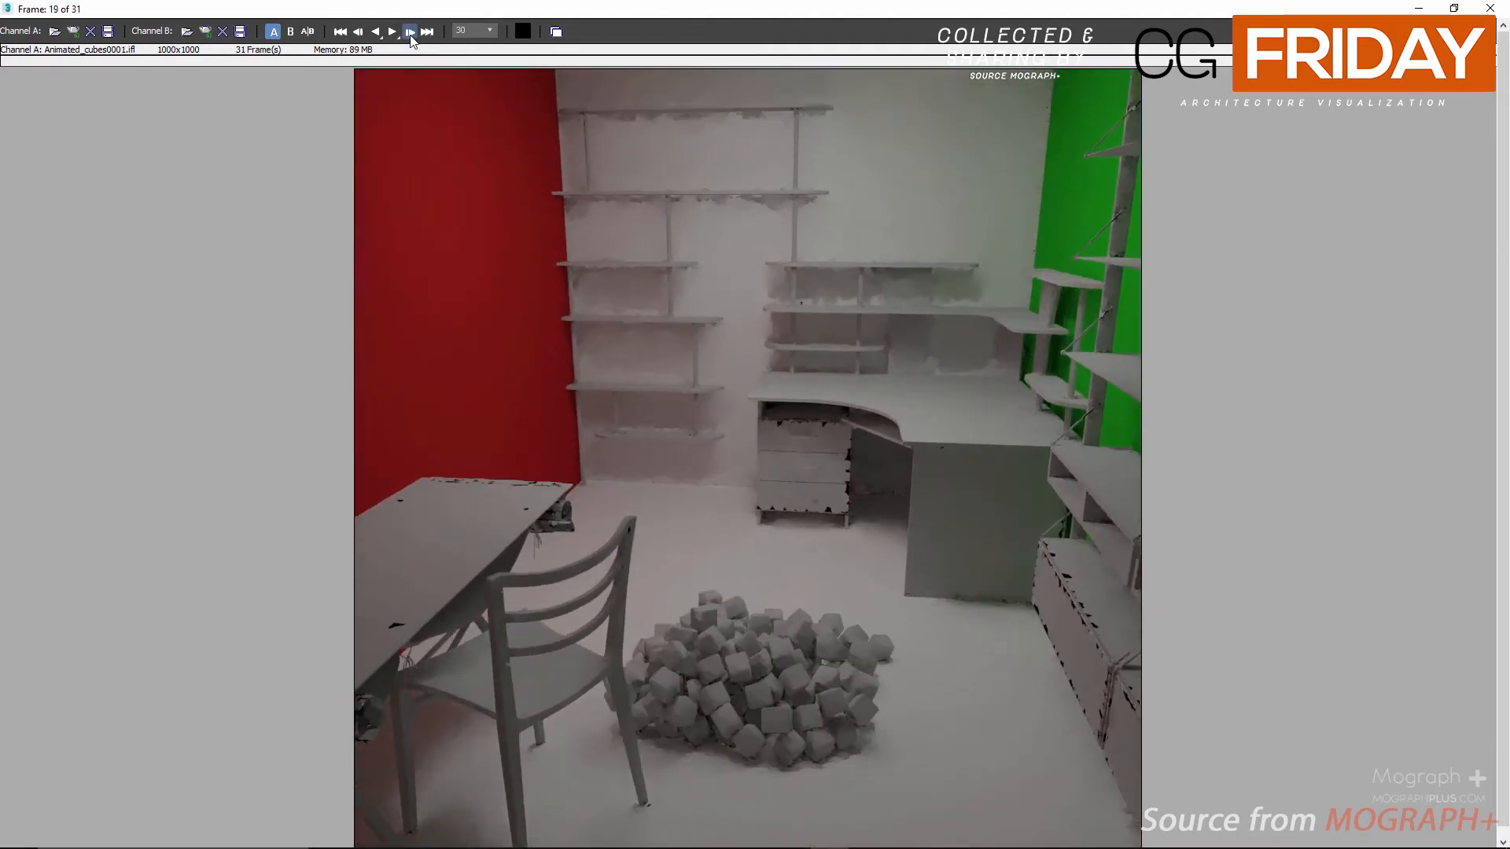
click(411, 32)
click(410, 32)
click(411, 32)
click(410, 32)
click(411, 32)
click(410, 32)
click(411, 31)
click(411, 31)
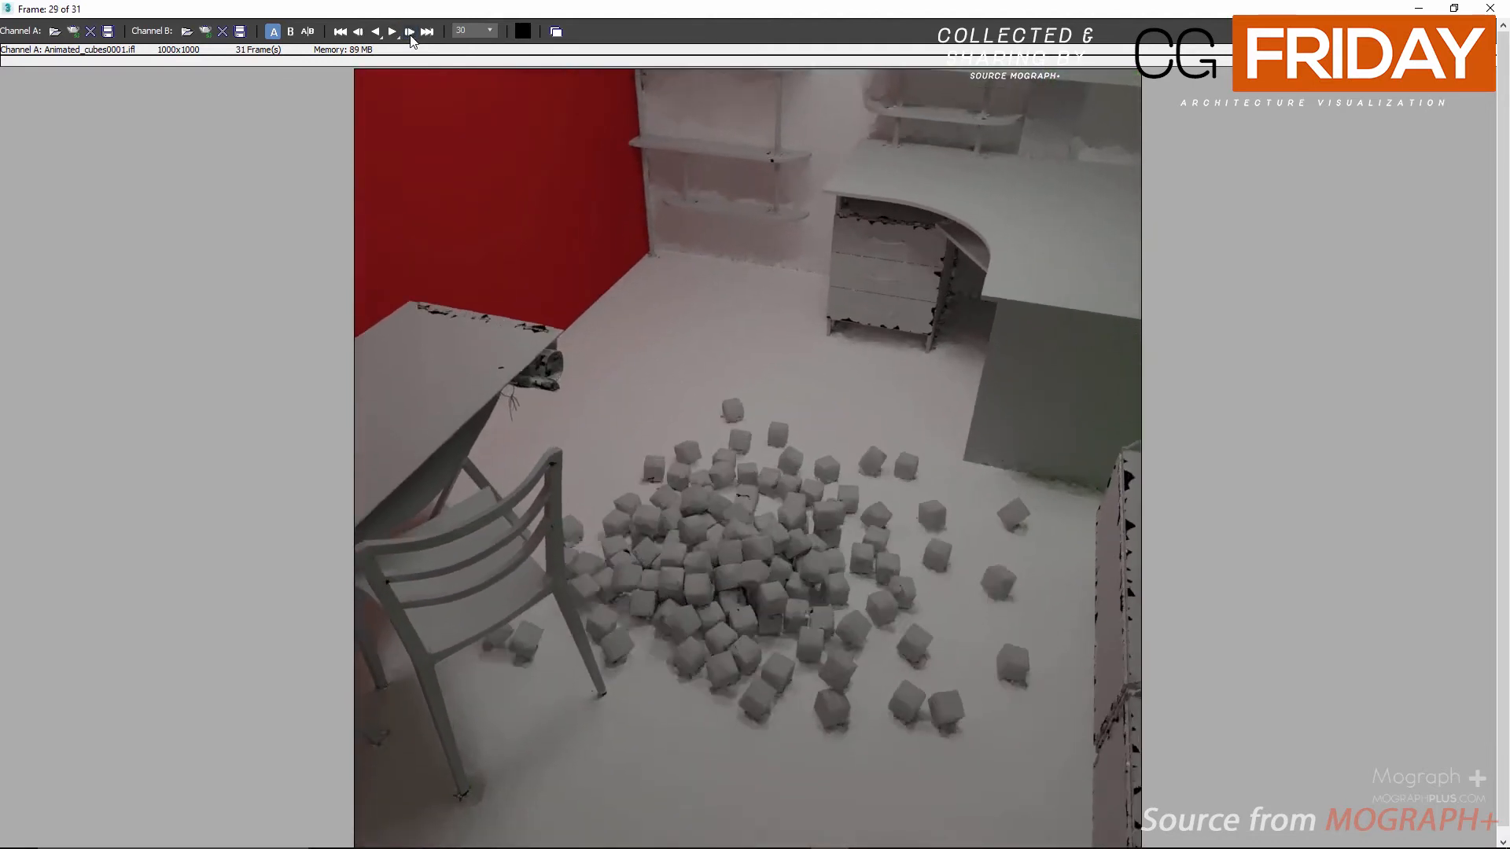
click(410, 34)
click(410, 34)
click(410, 34)
click(411, 34)
click(410, 34)
click(411, 35)
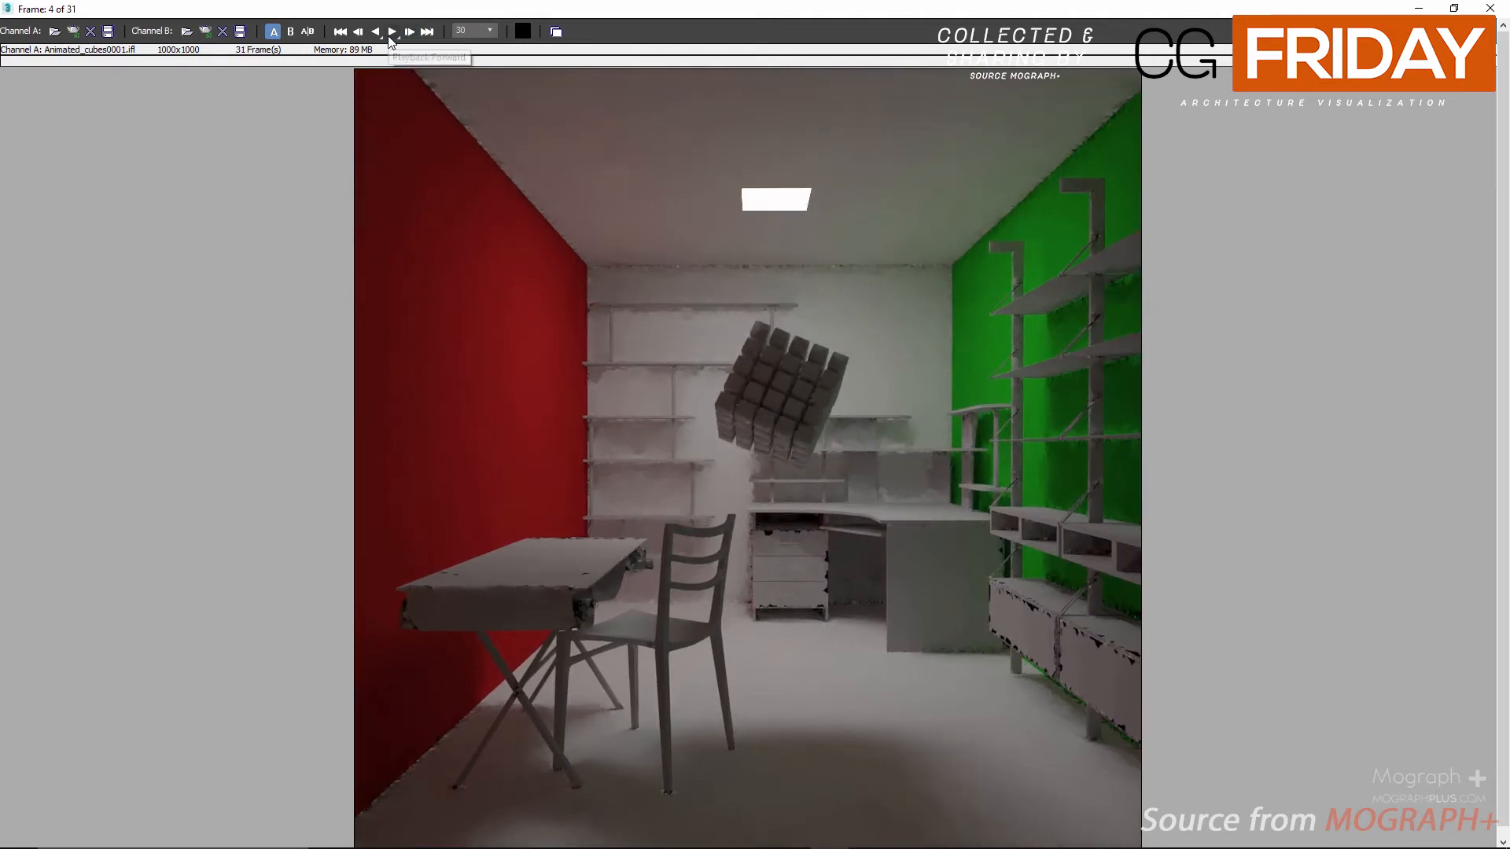
click(389, 36)
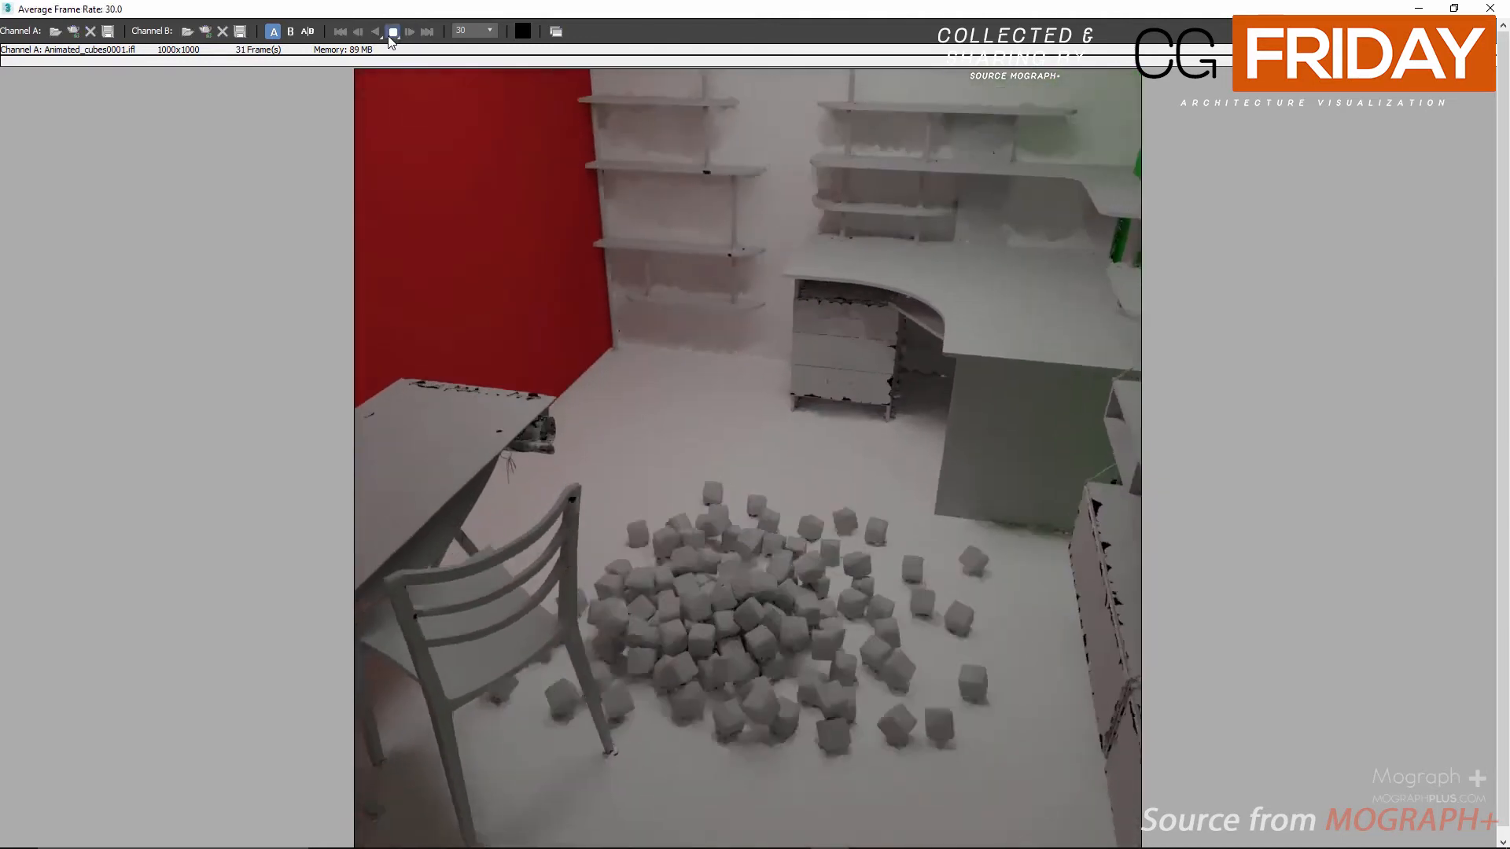
click(393, 32)
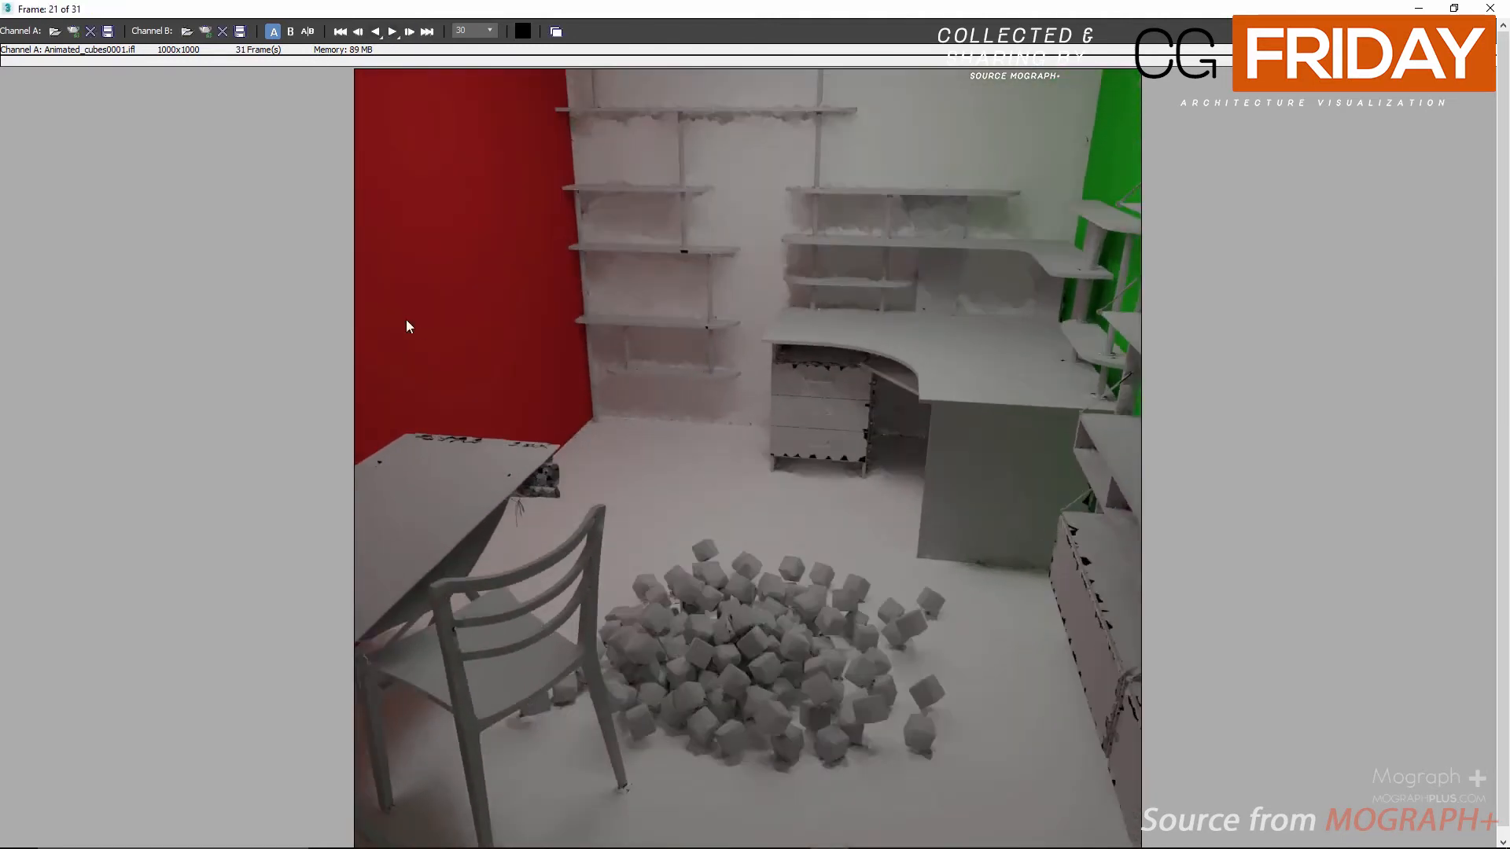
- Load the Animated_cubes_CameraPath_Off0001.png sequence from the Animated Cubes_Camera Path OFF folder into Channel B
click(186, 32)
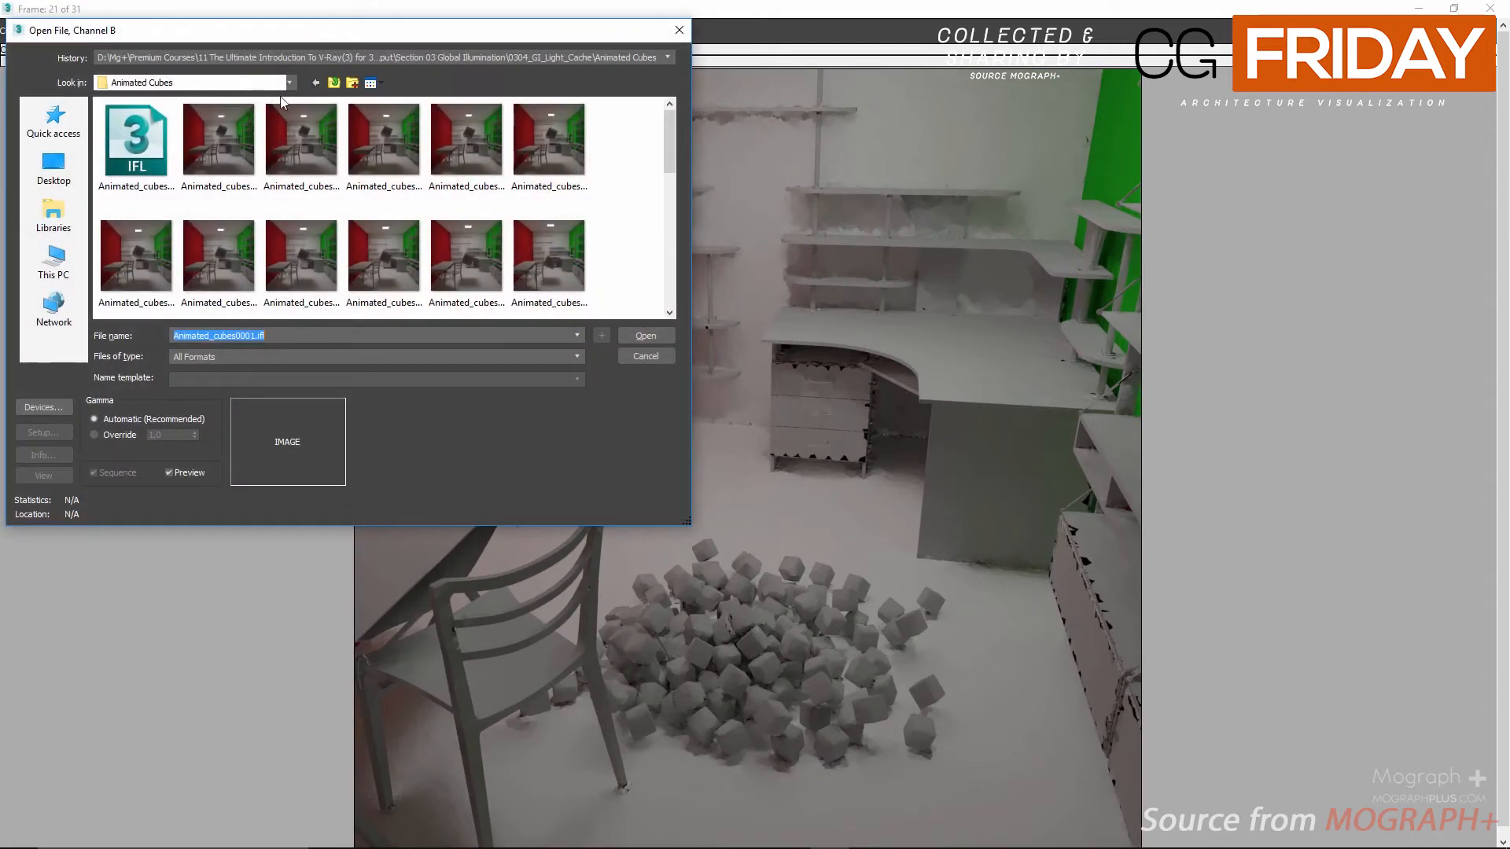
click(332, 83)
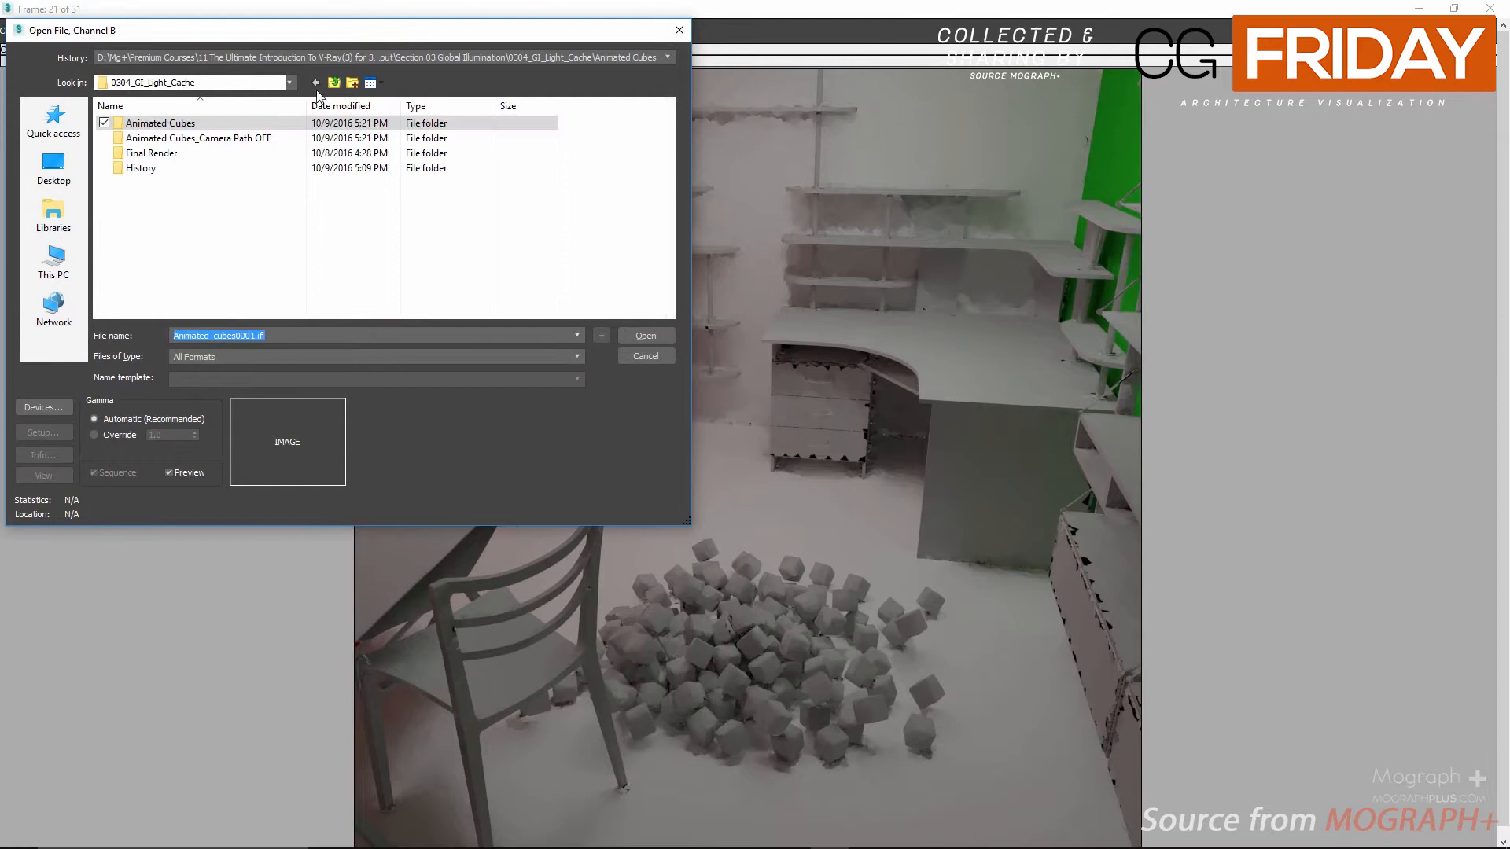
double_click(213, 147)
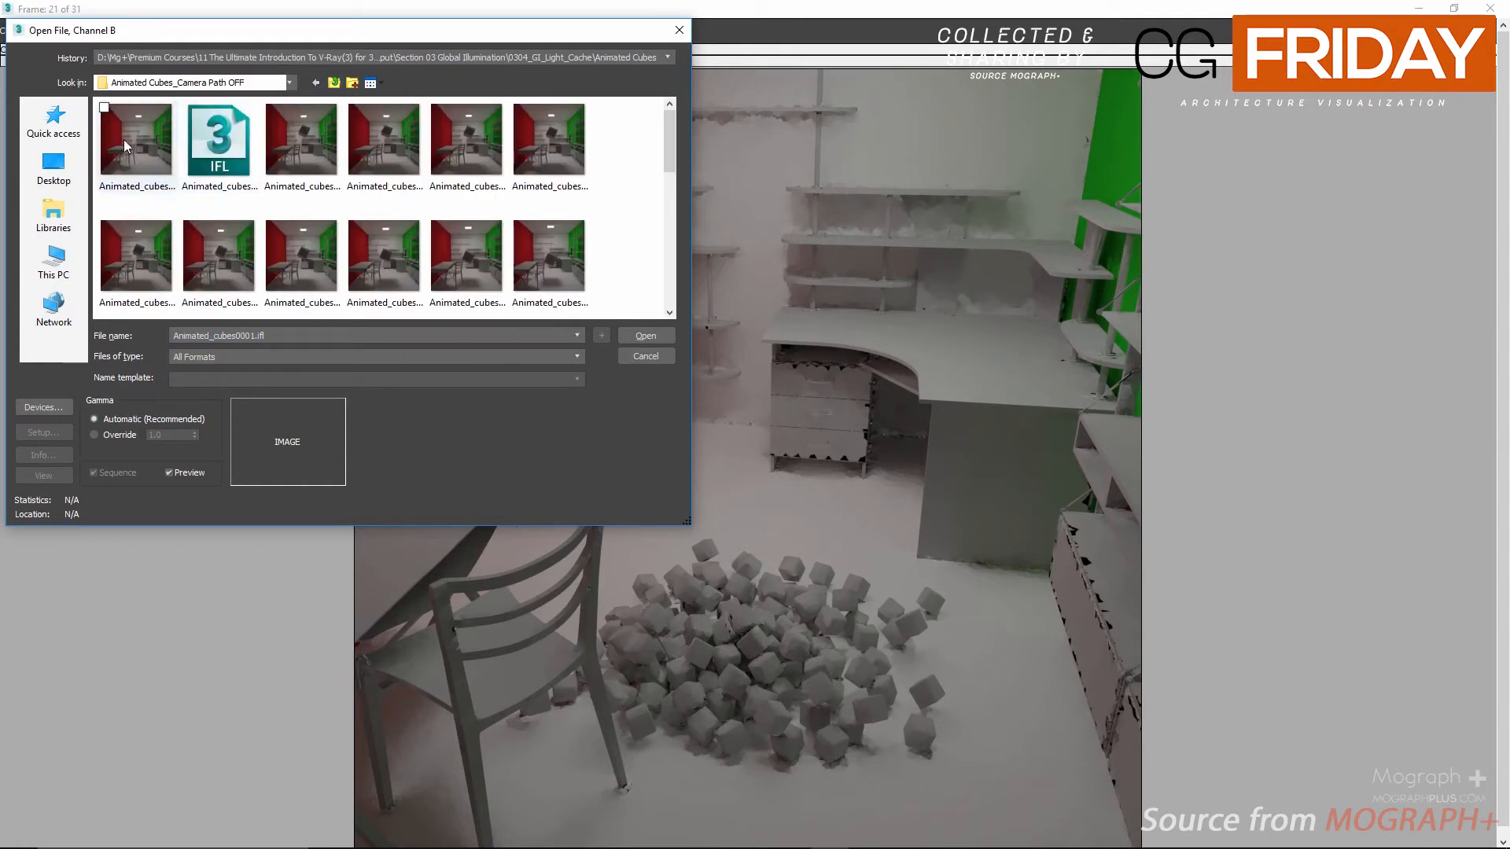
click(303, 141)
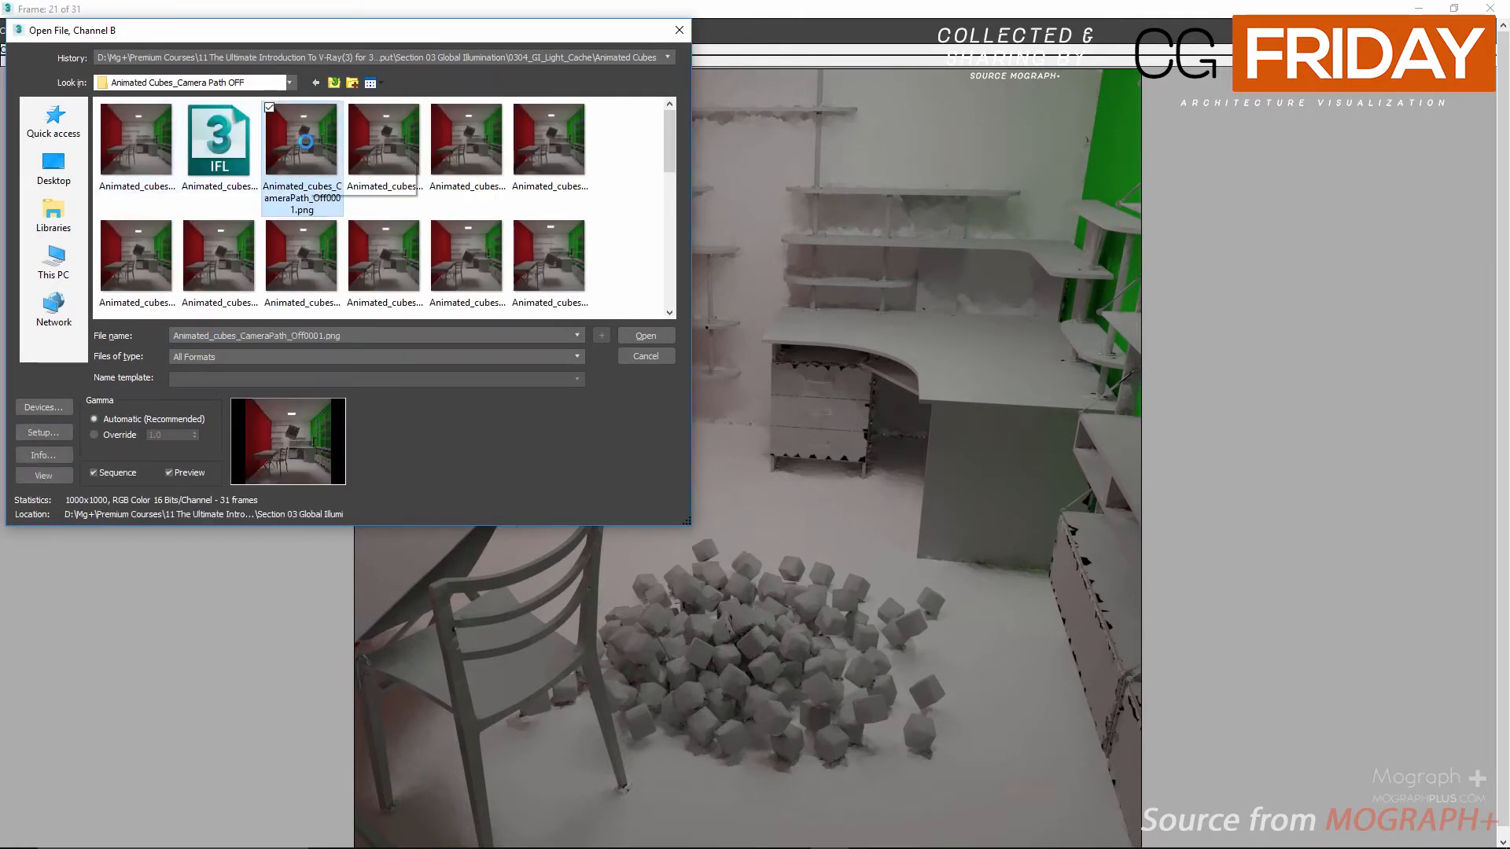
click(155, 150)
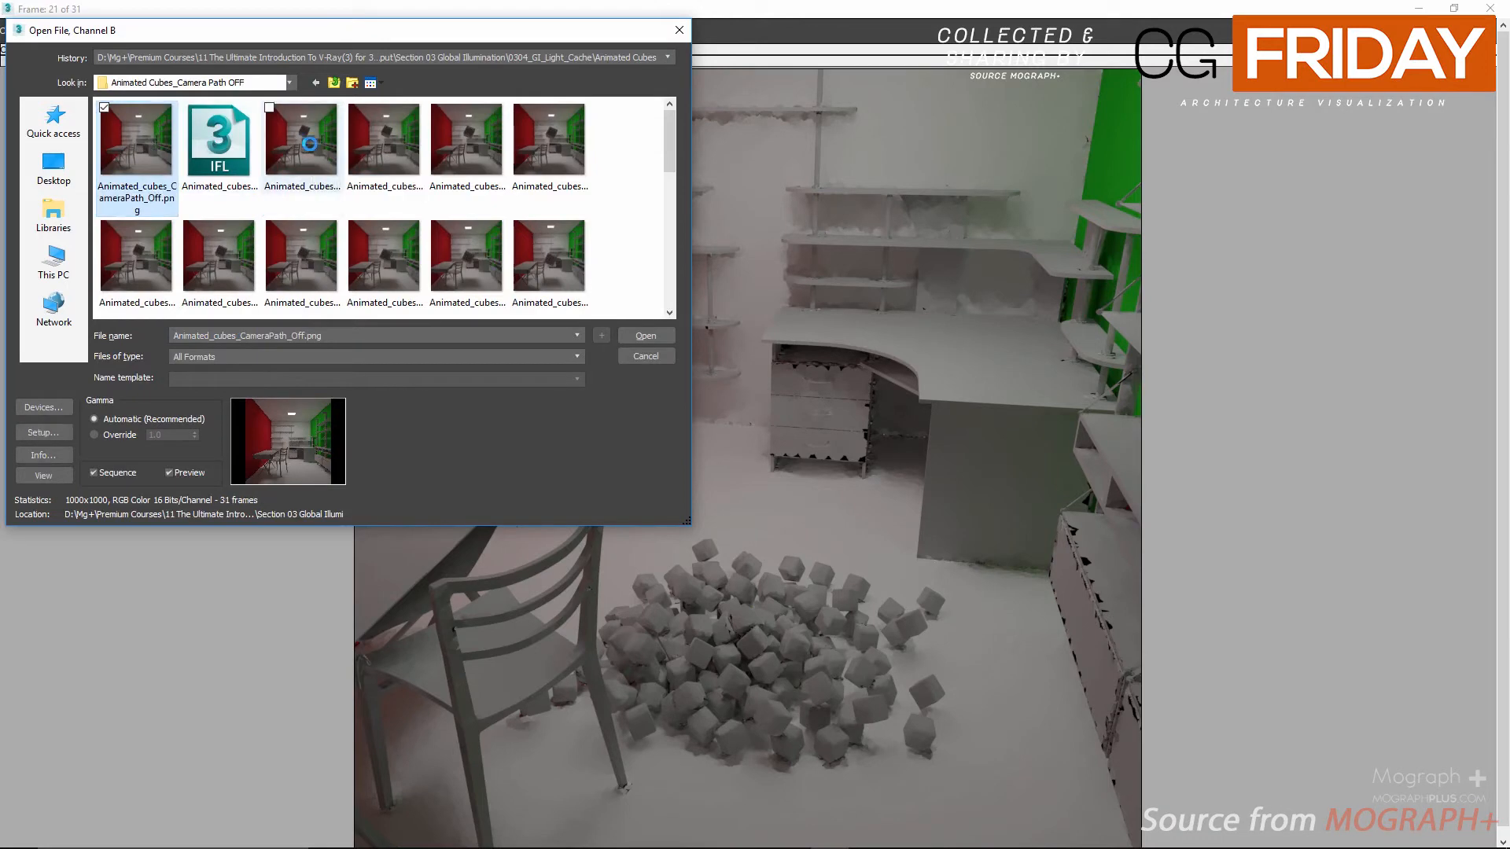
click(301, 141)
click(629, 337)
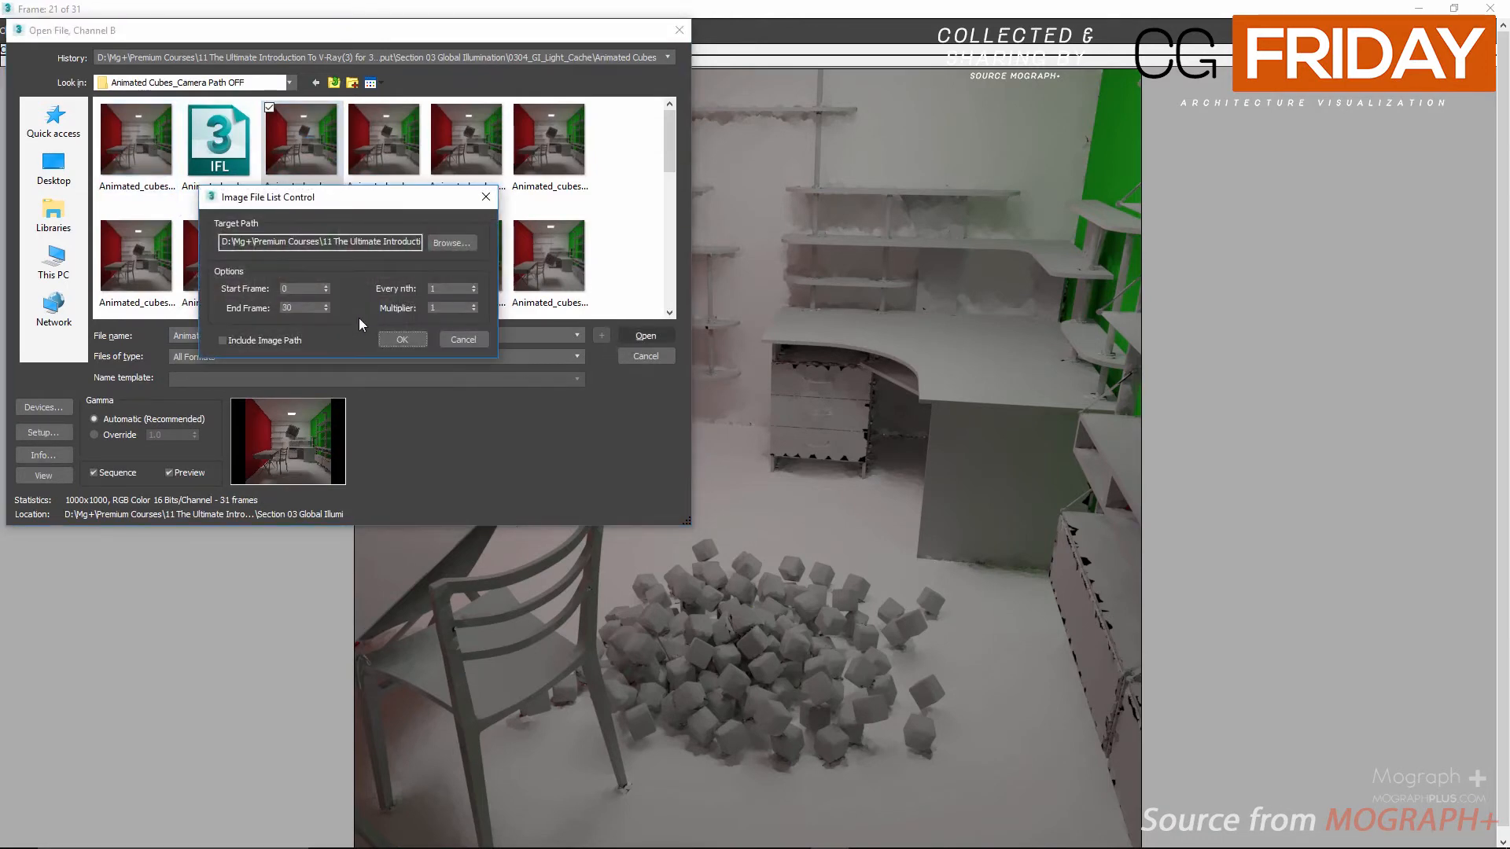
click(400, 341)
click(784, 505)
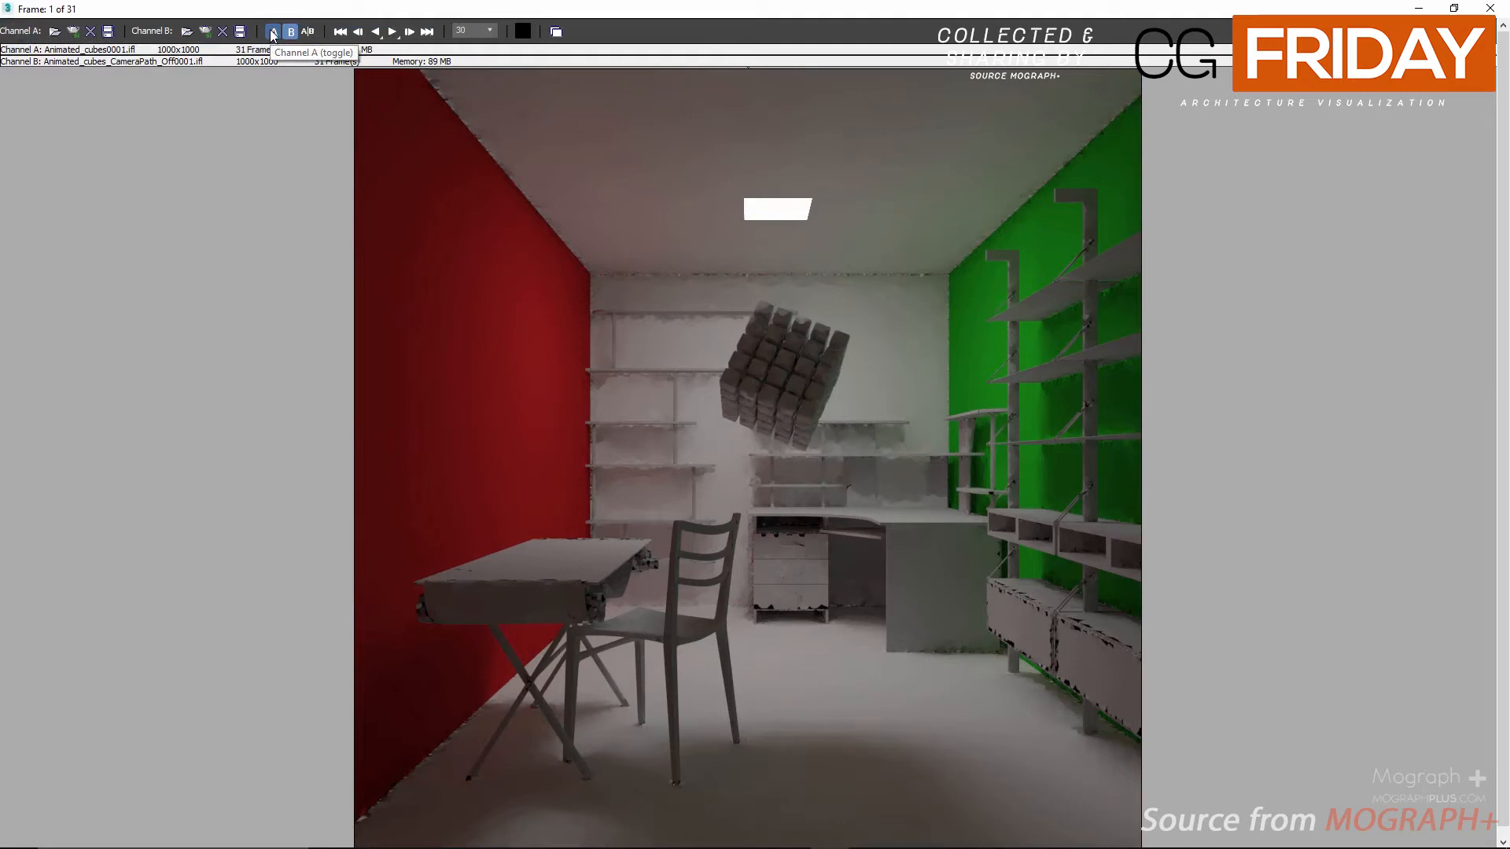
- Set the playback rate to 10 frames per second, show only Channel B, and play its sequence forward
click(492, 32)
click(468, 47)
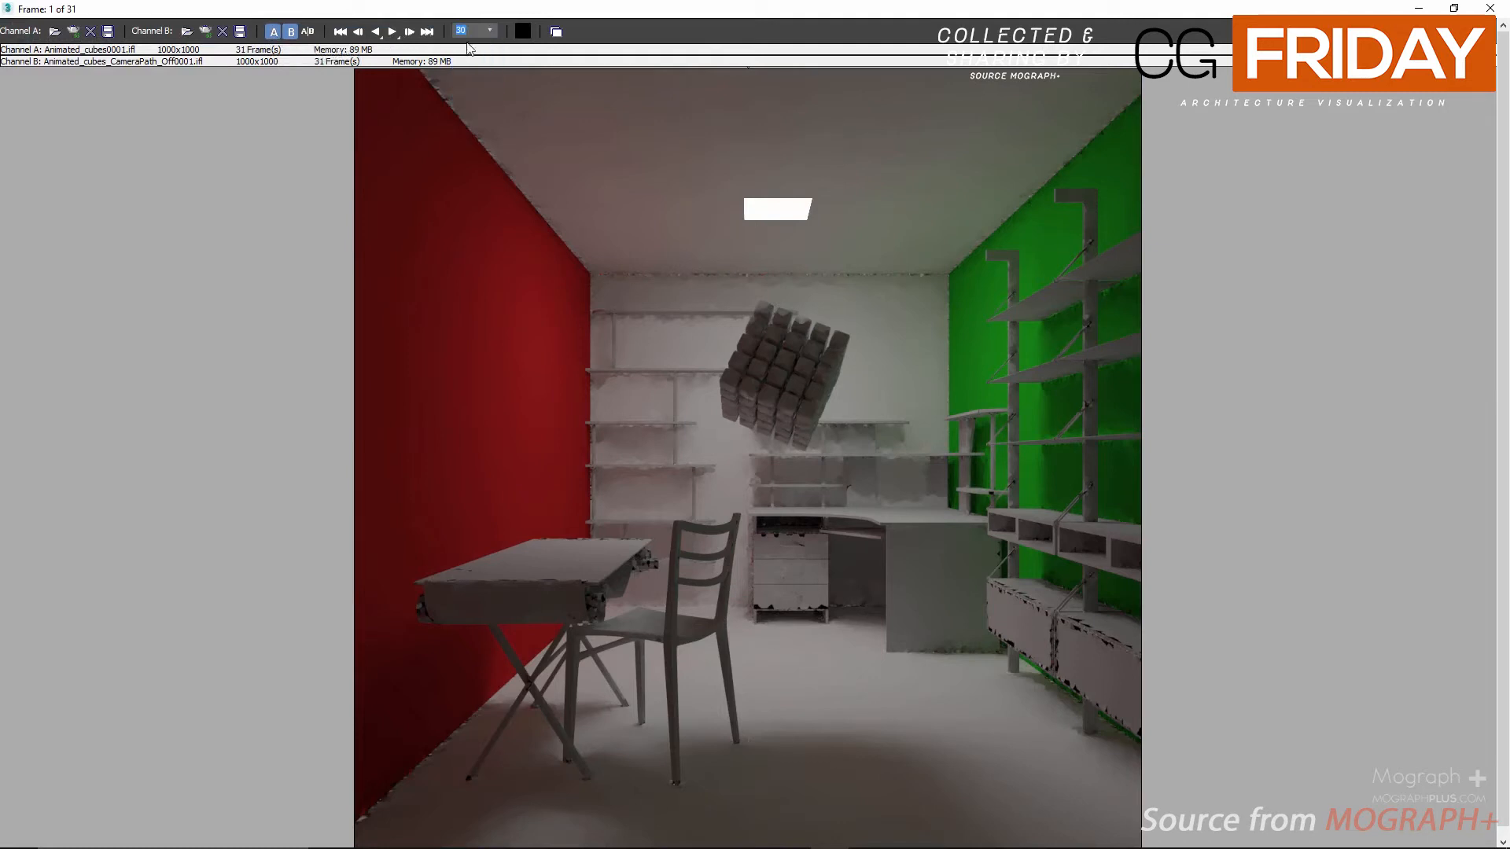
click(273, 33)
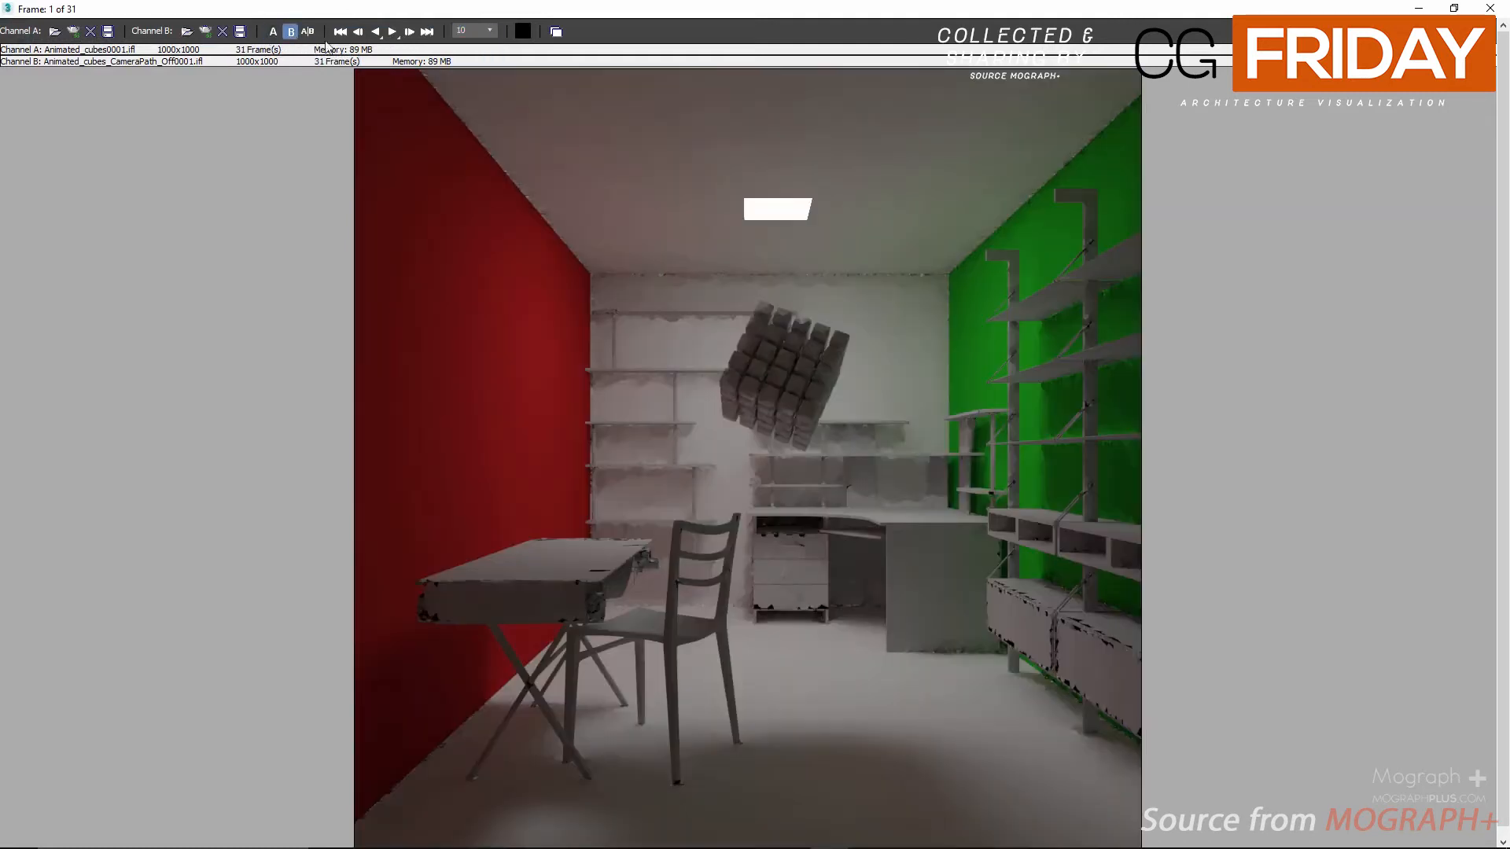
click(393, 32)
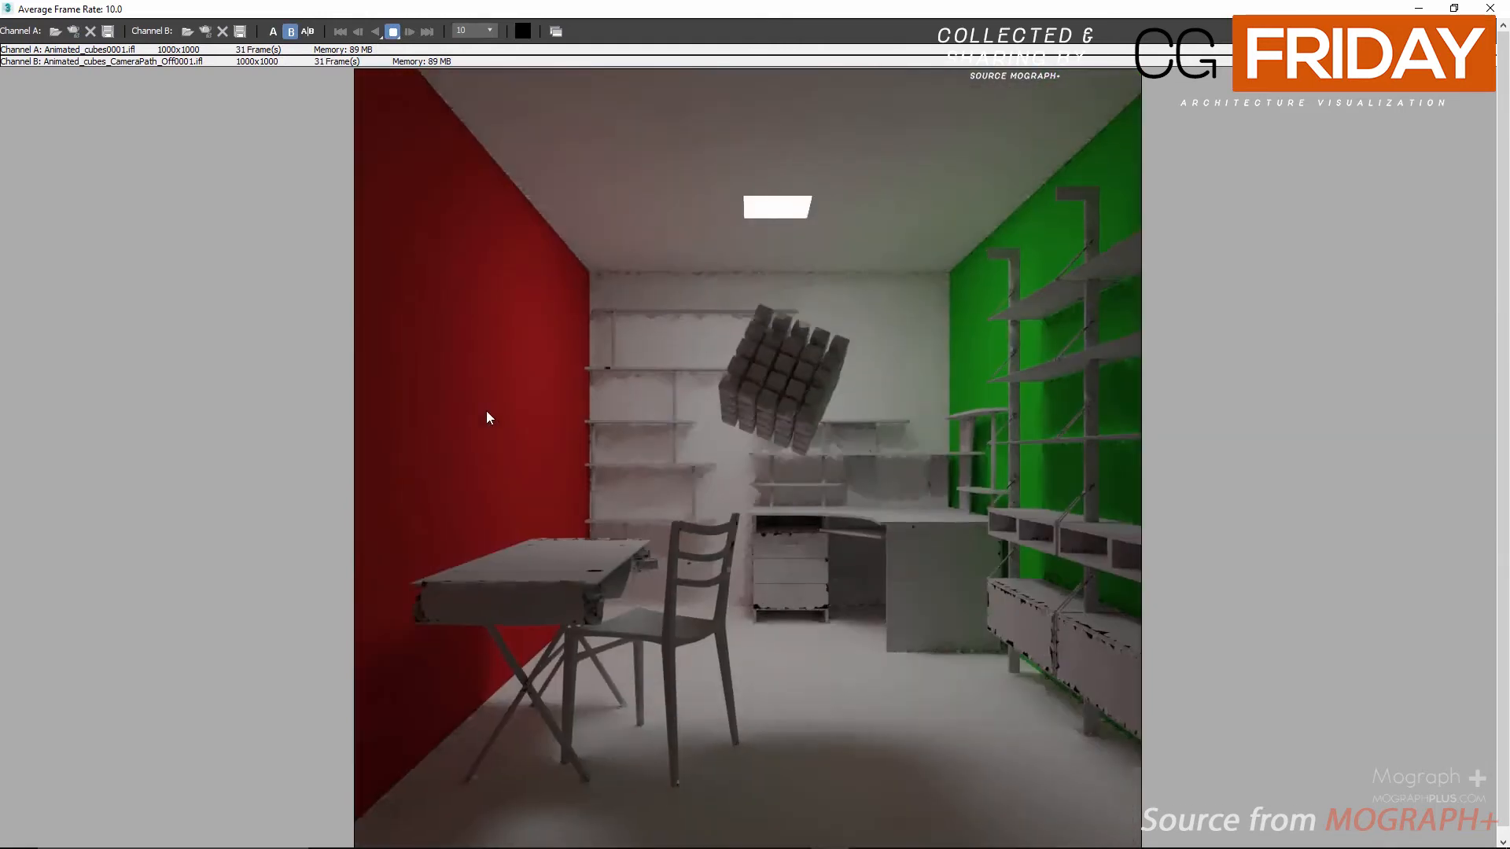
- Compare the Channel A and Channel B sequences during playback by switching each channel's display on and off
click(273, 32)
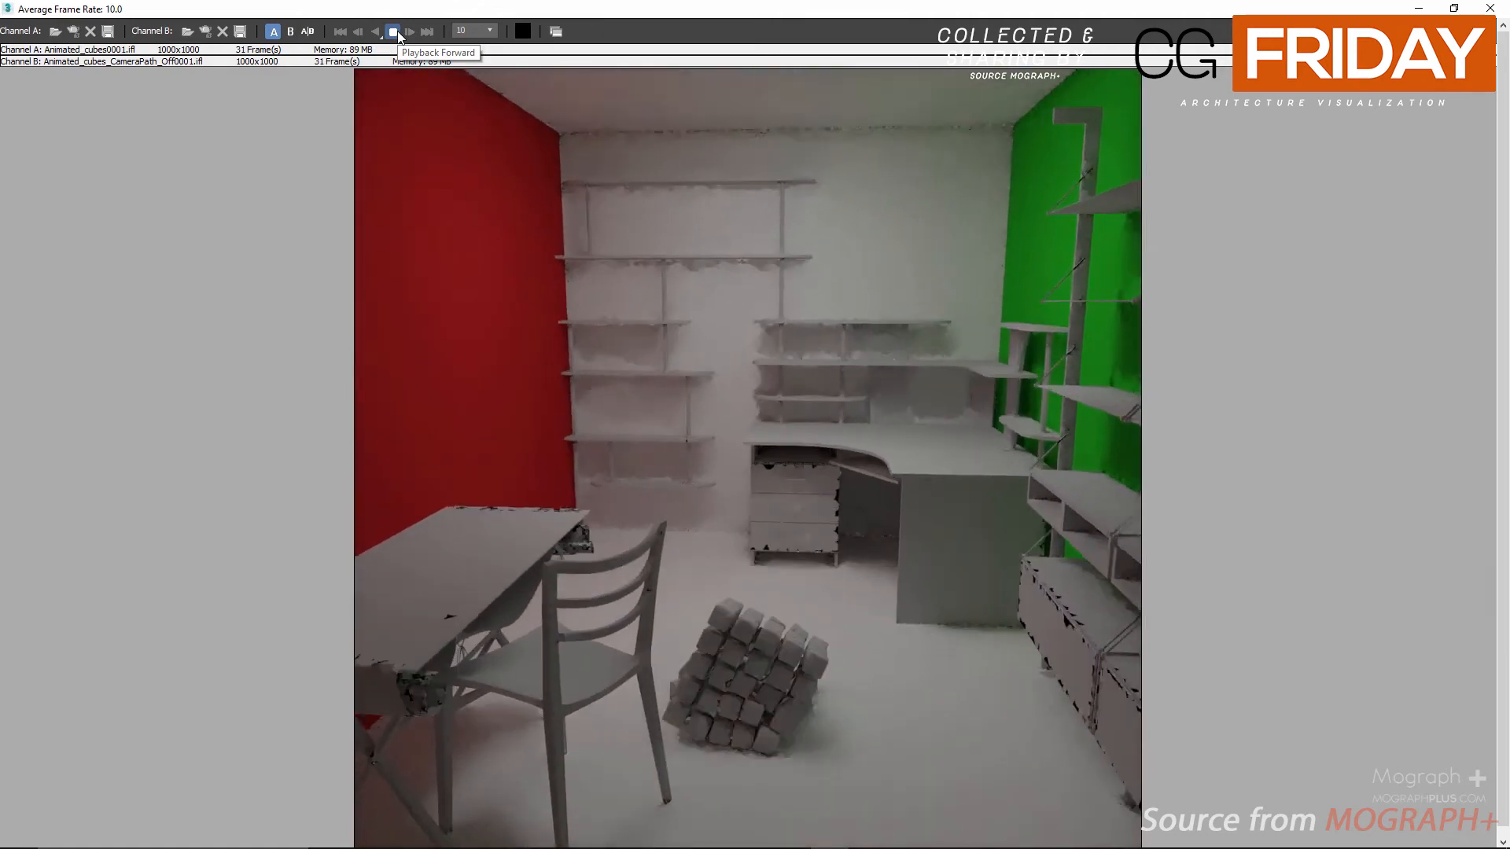
click(275, 32)
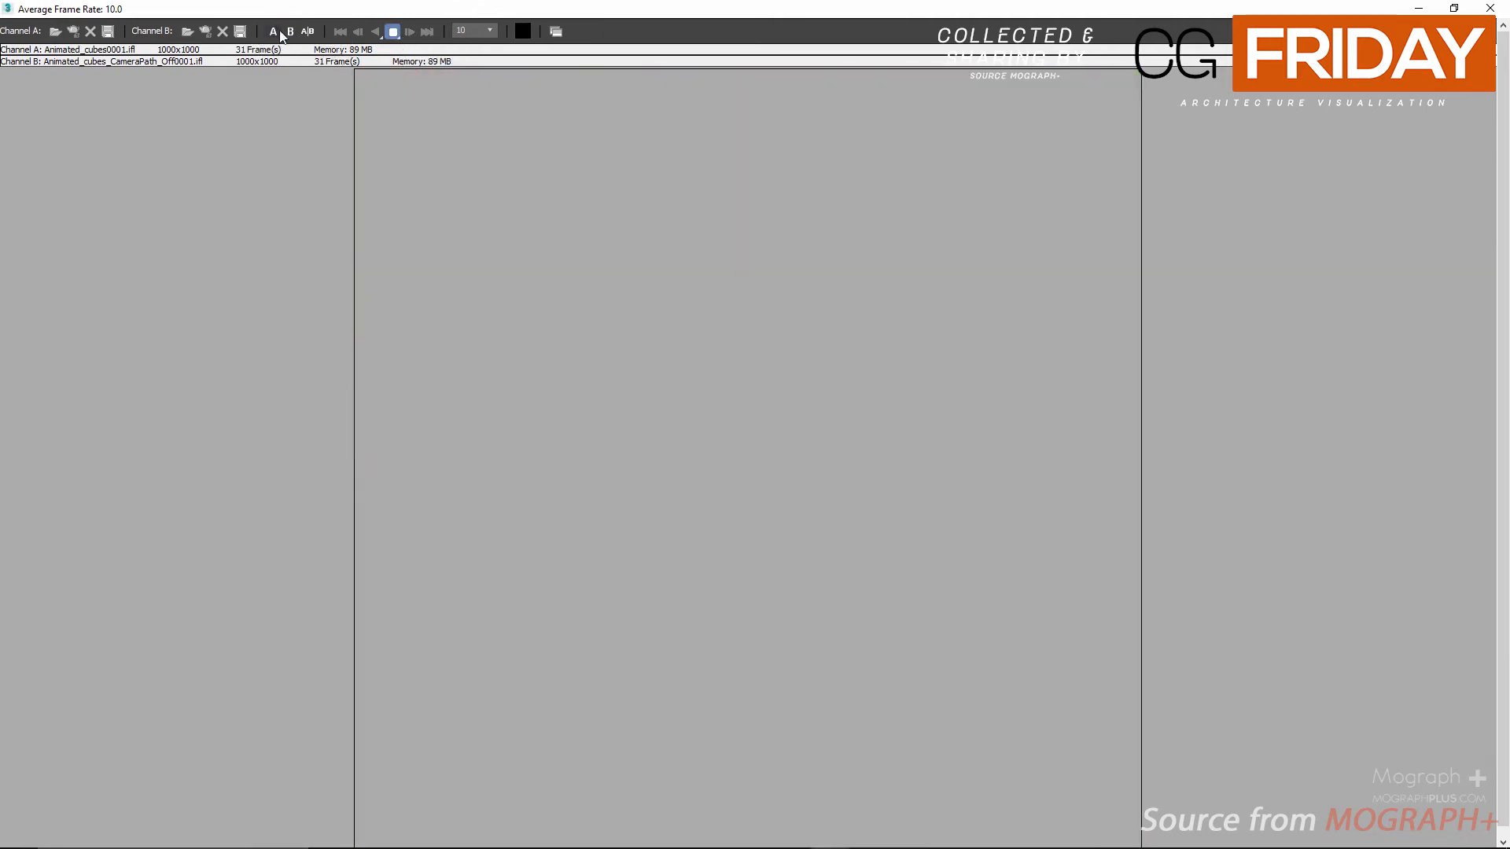
click(290, 32)
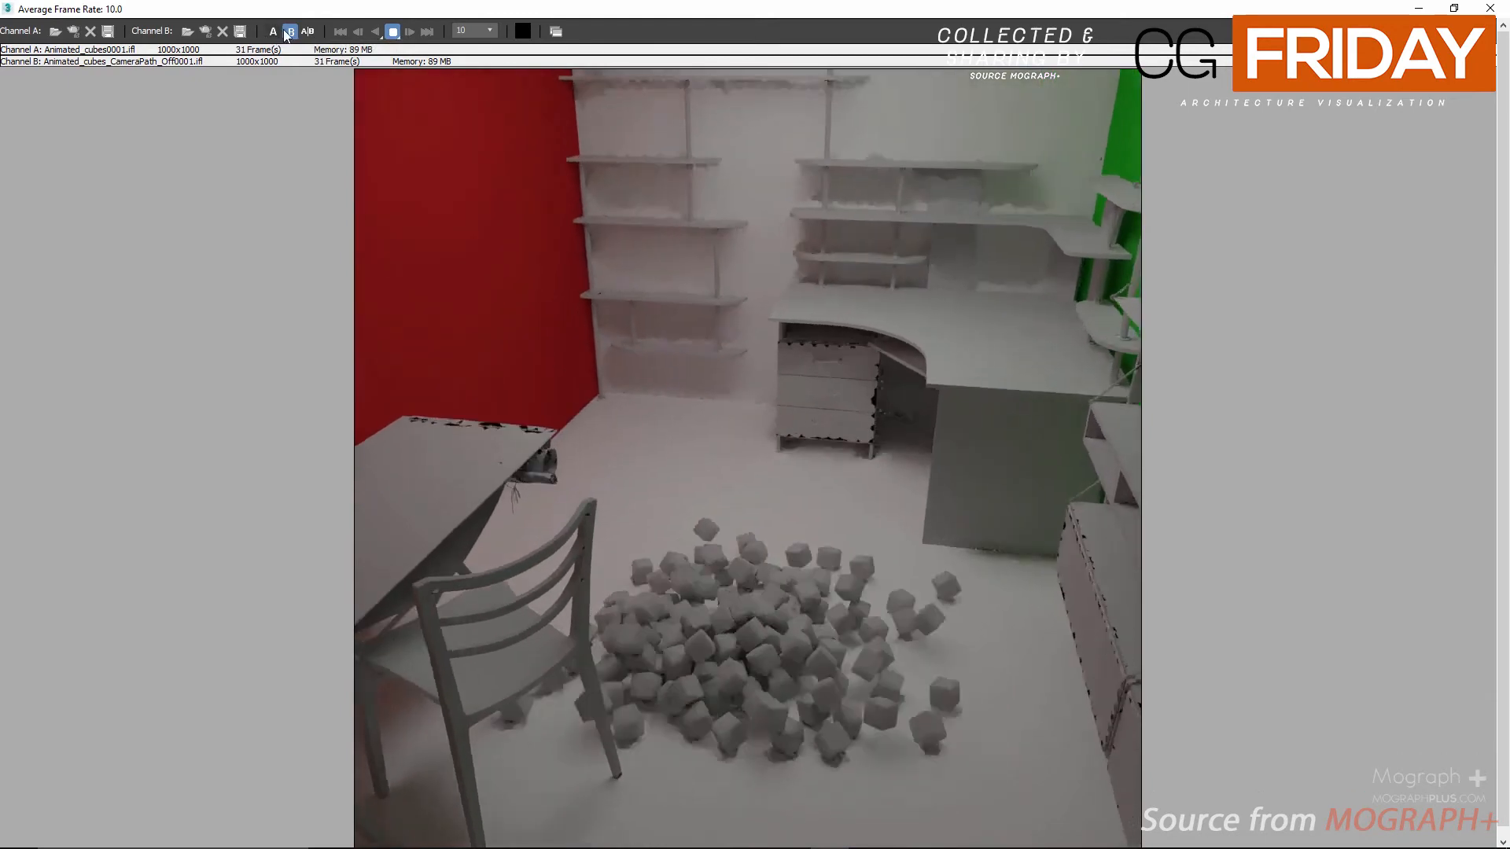
click(273, 33)
click(273, 33)
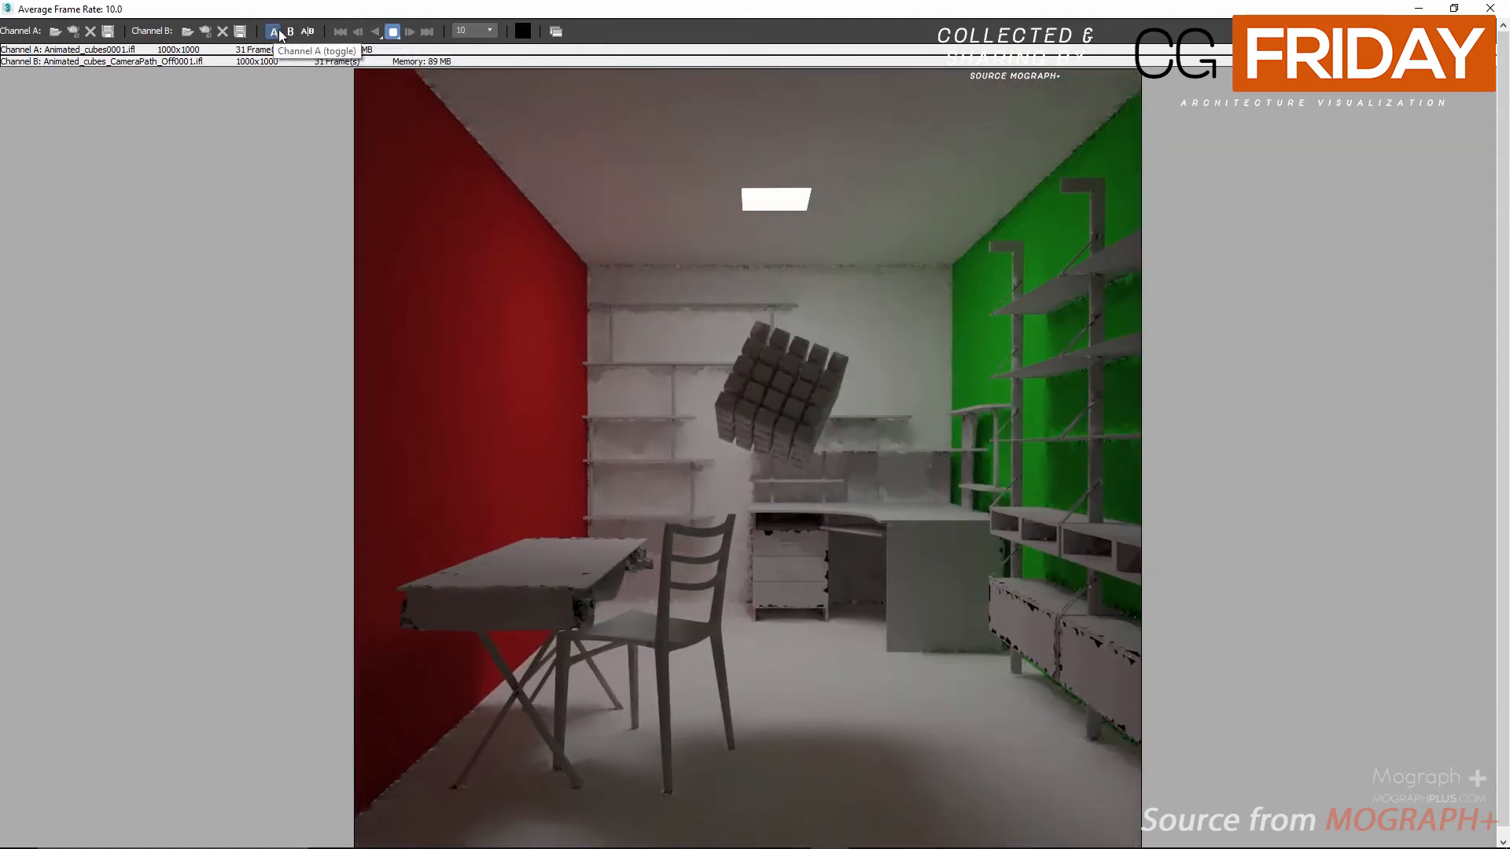
click(291, 32)
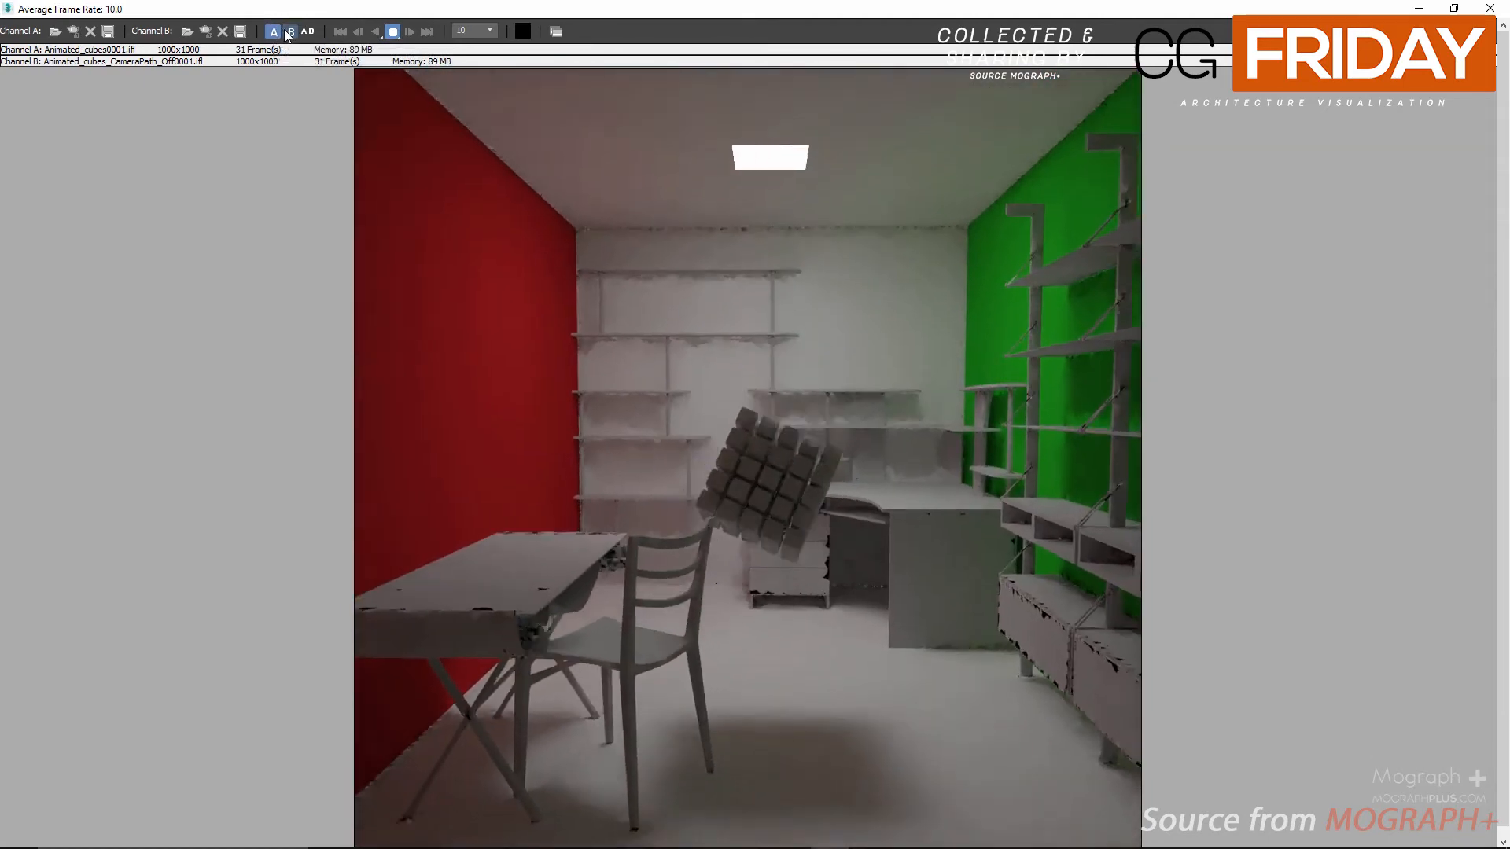
click(274, 33)
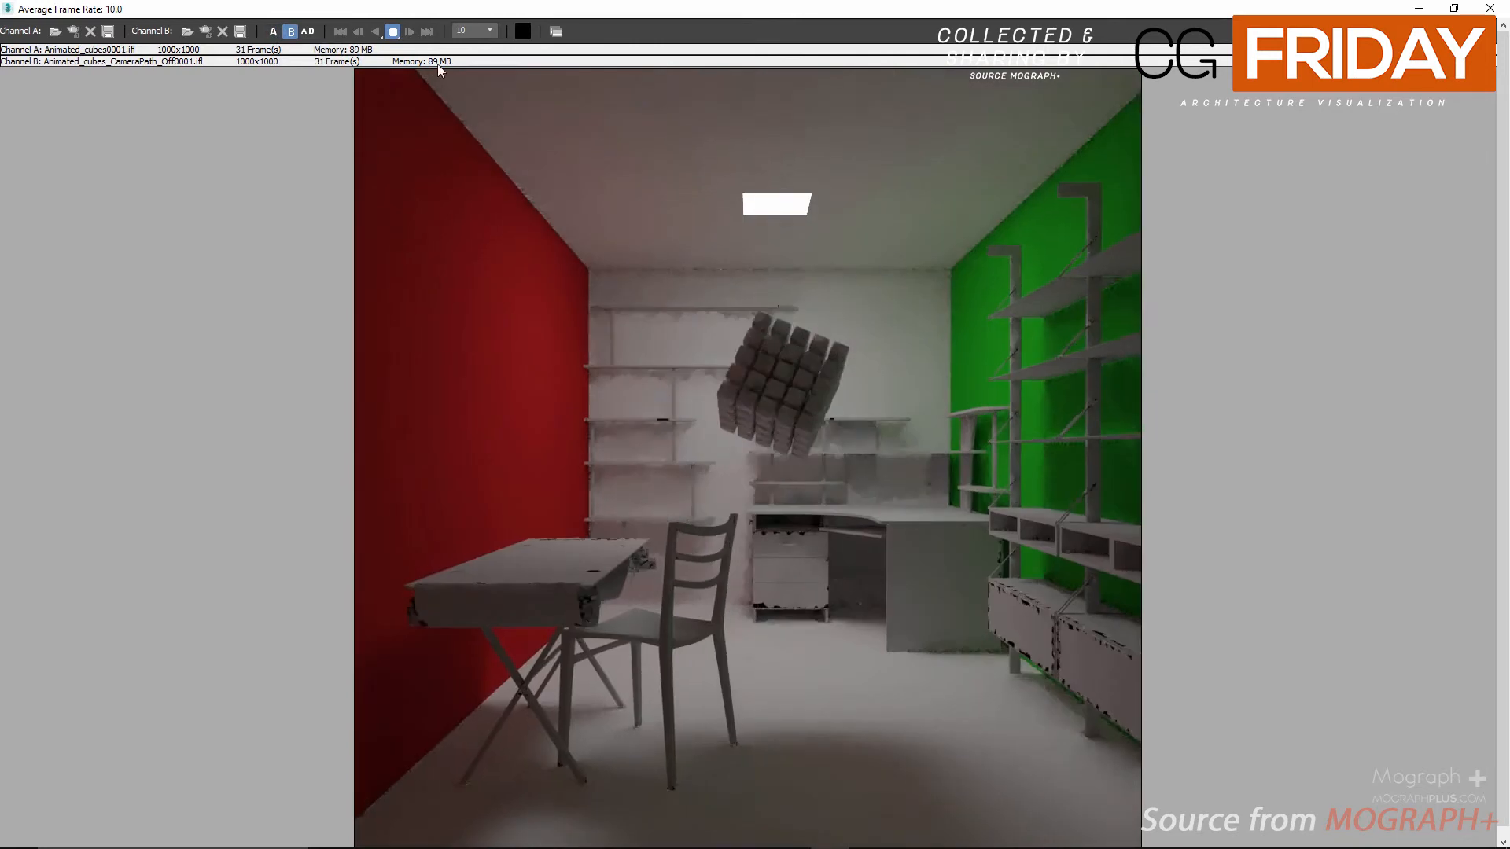
- Stop the Channel B playback and exit the RAM Player, unloading its files
click(392, 31)
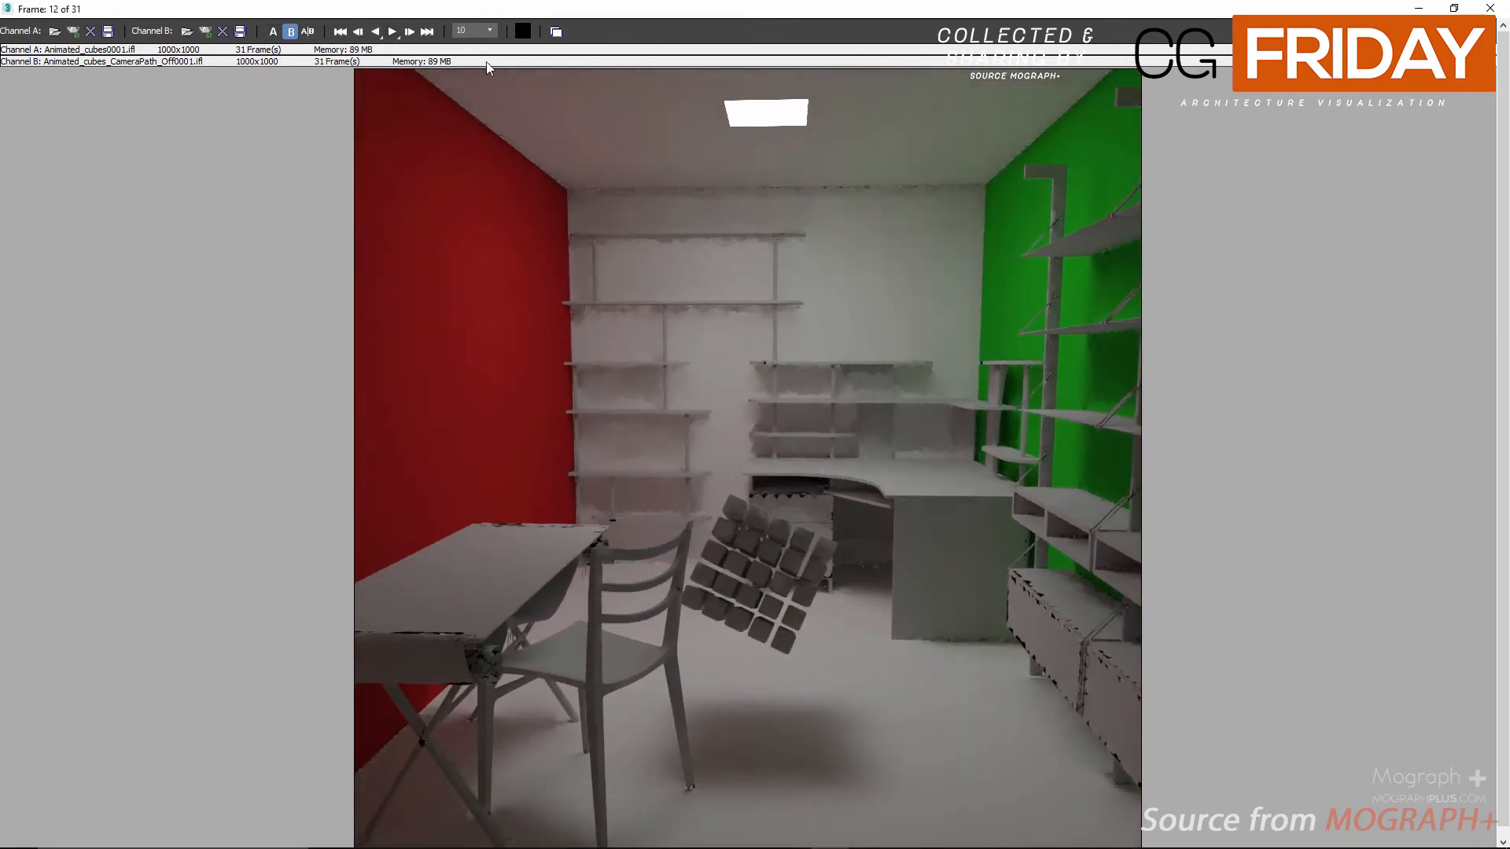
click(1490, 10)
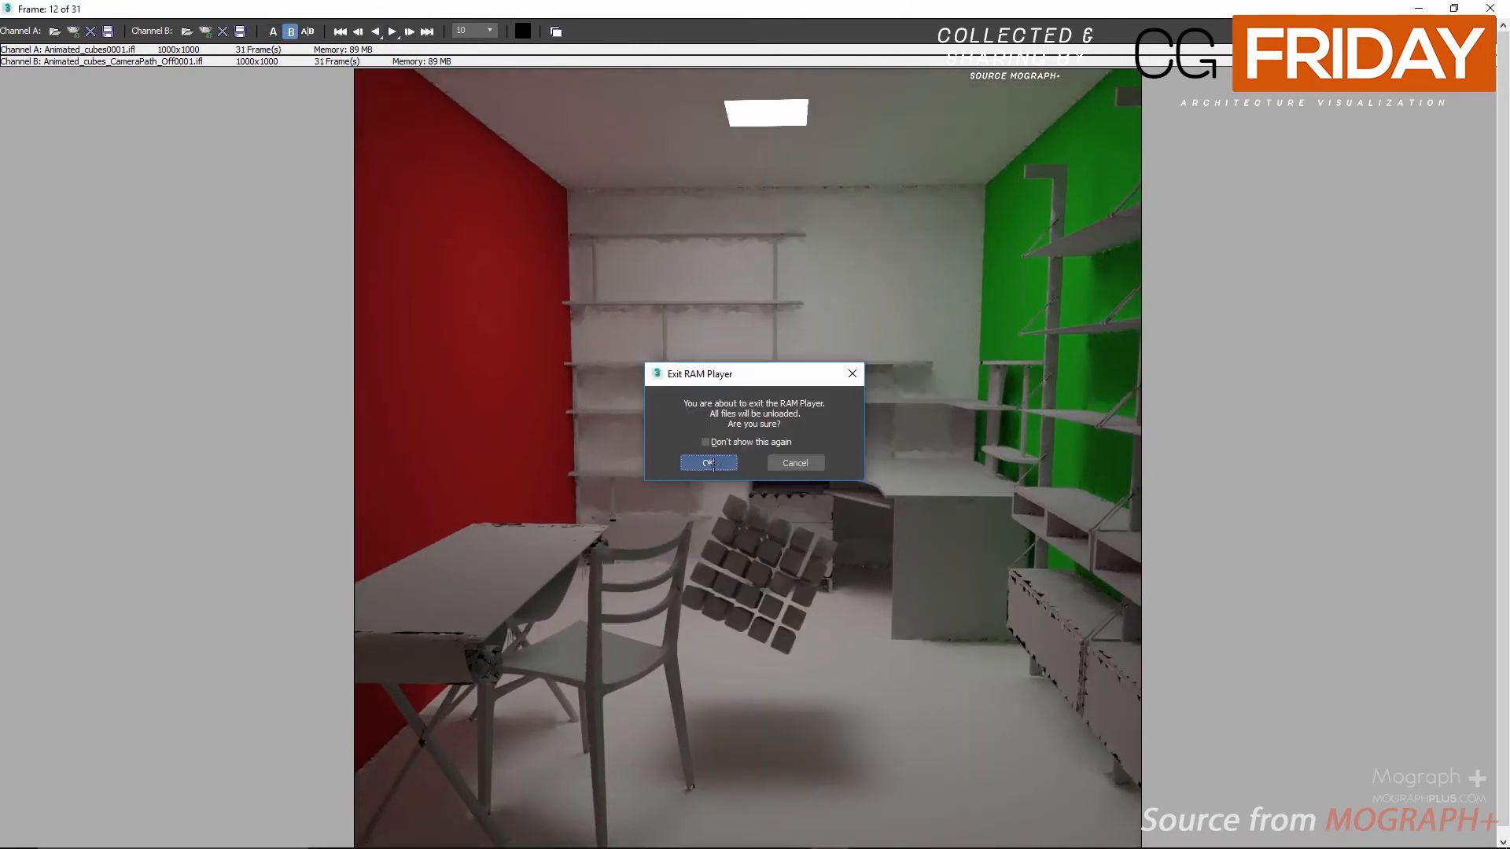
click(708, 463)
- Show the V-Ray frame buffer with its render history and make its window taller
drag(287, 140, 271, 143)
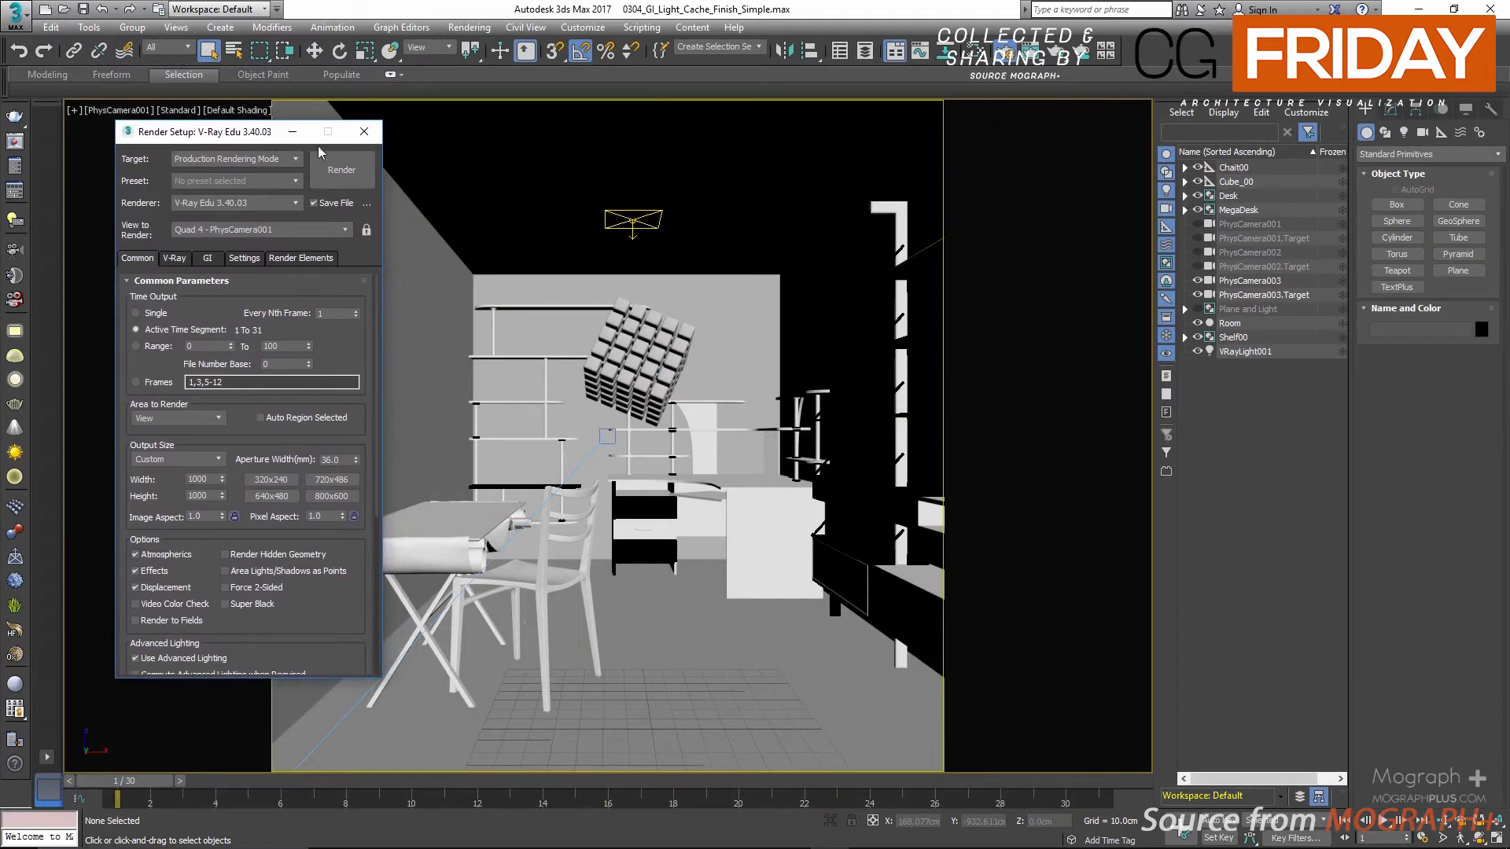
click(13, 142)
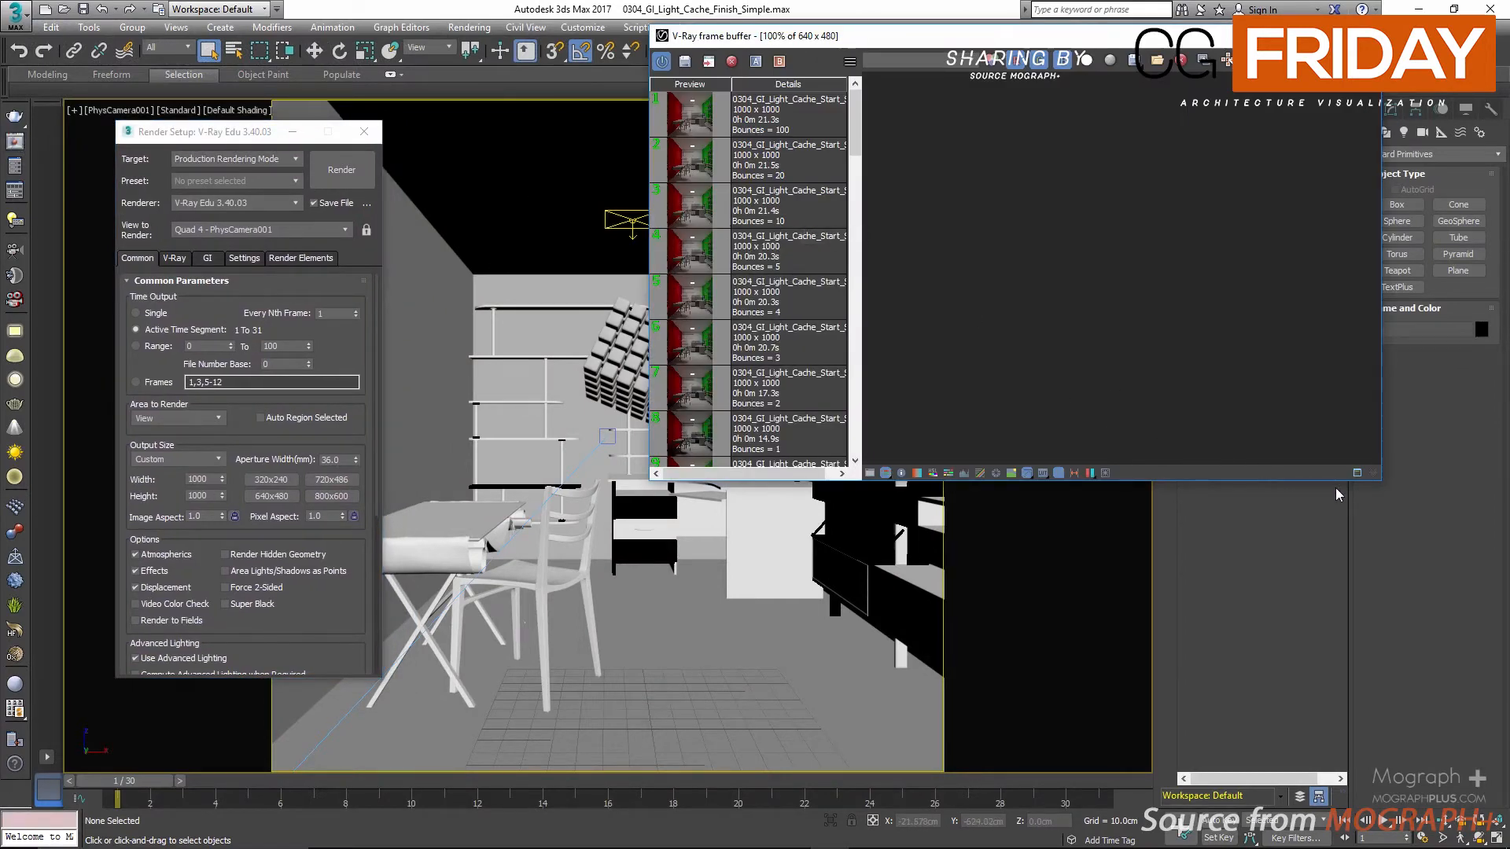
drag(1333, 482, 1332, 682)
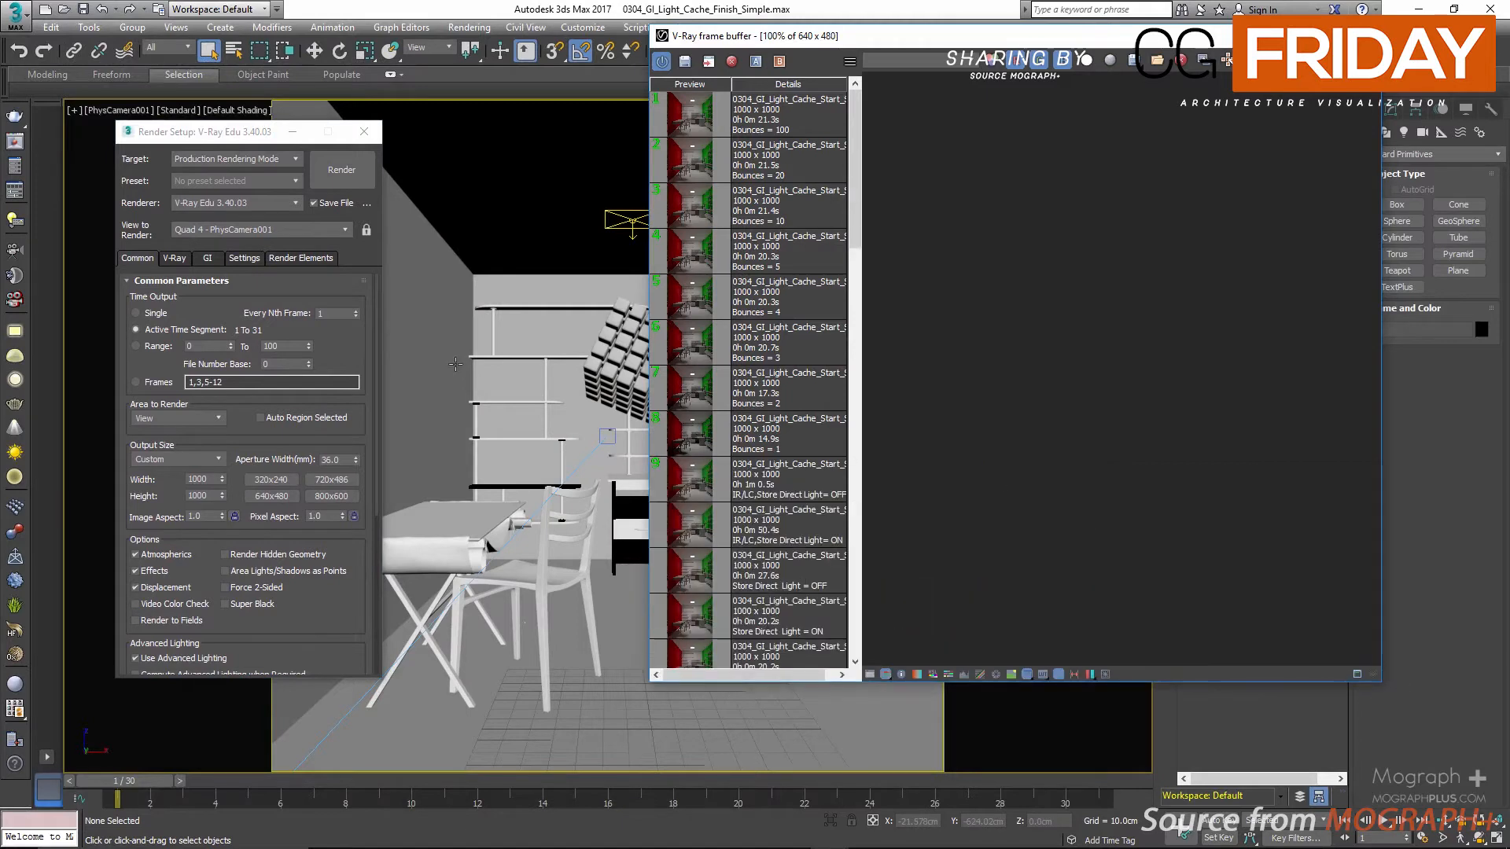
- Set the render output to a single frame without file saving, and show the Light cache settings
click(146, 260)
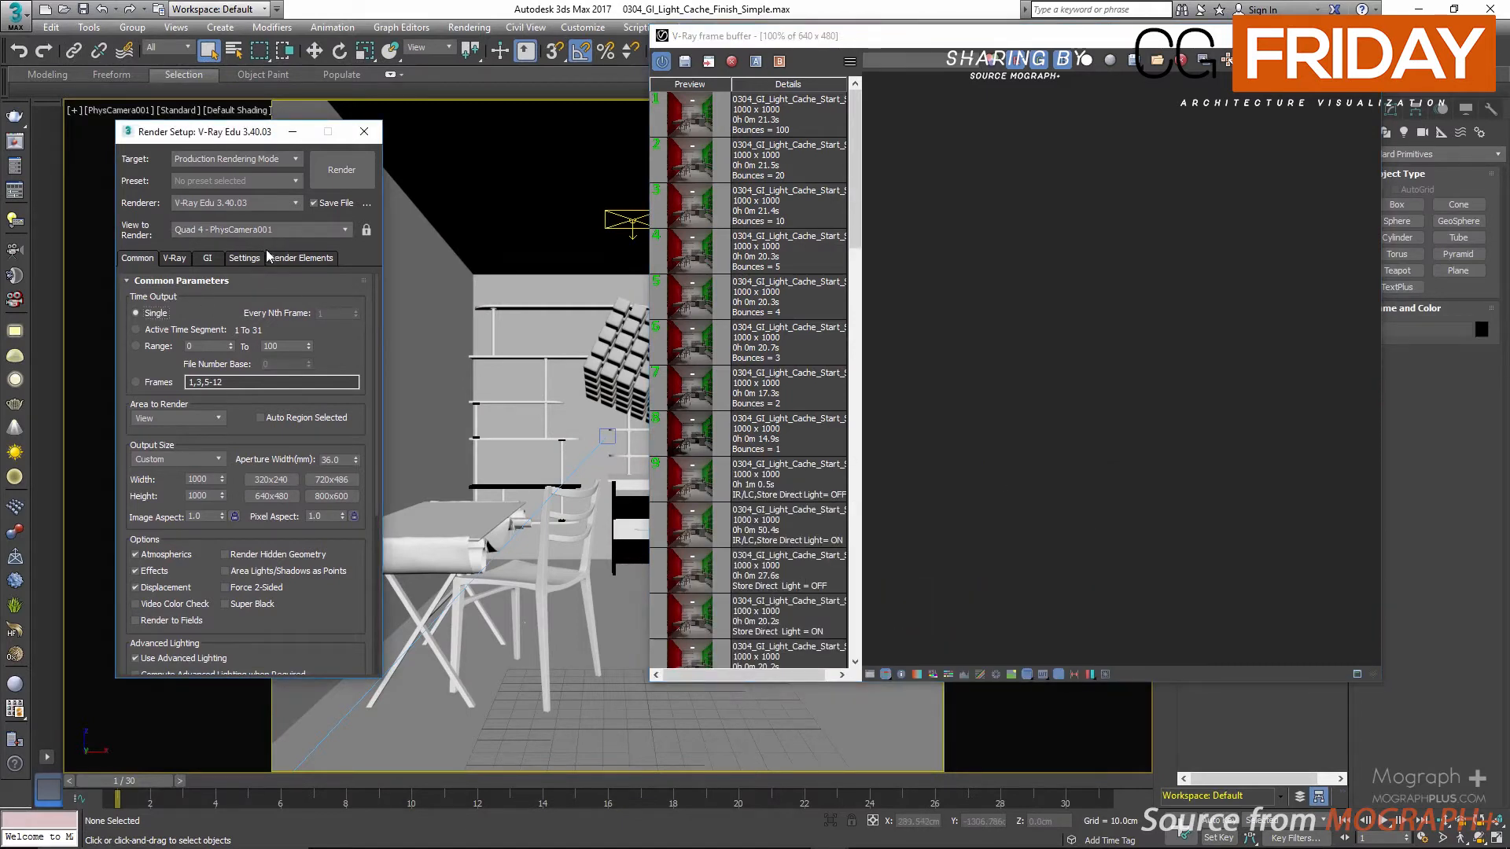
click(209, 259)
click(226, 358)
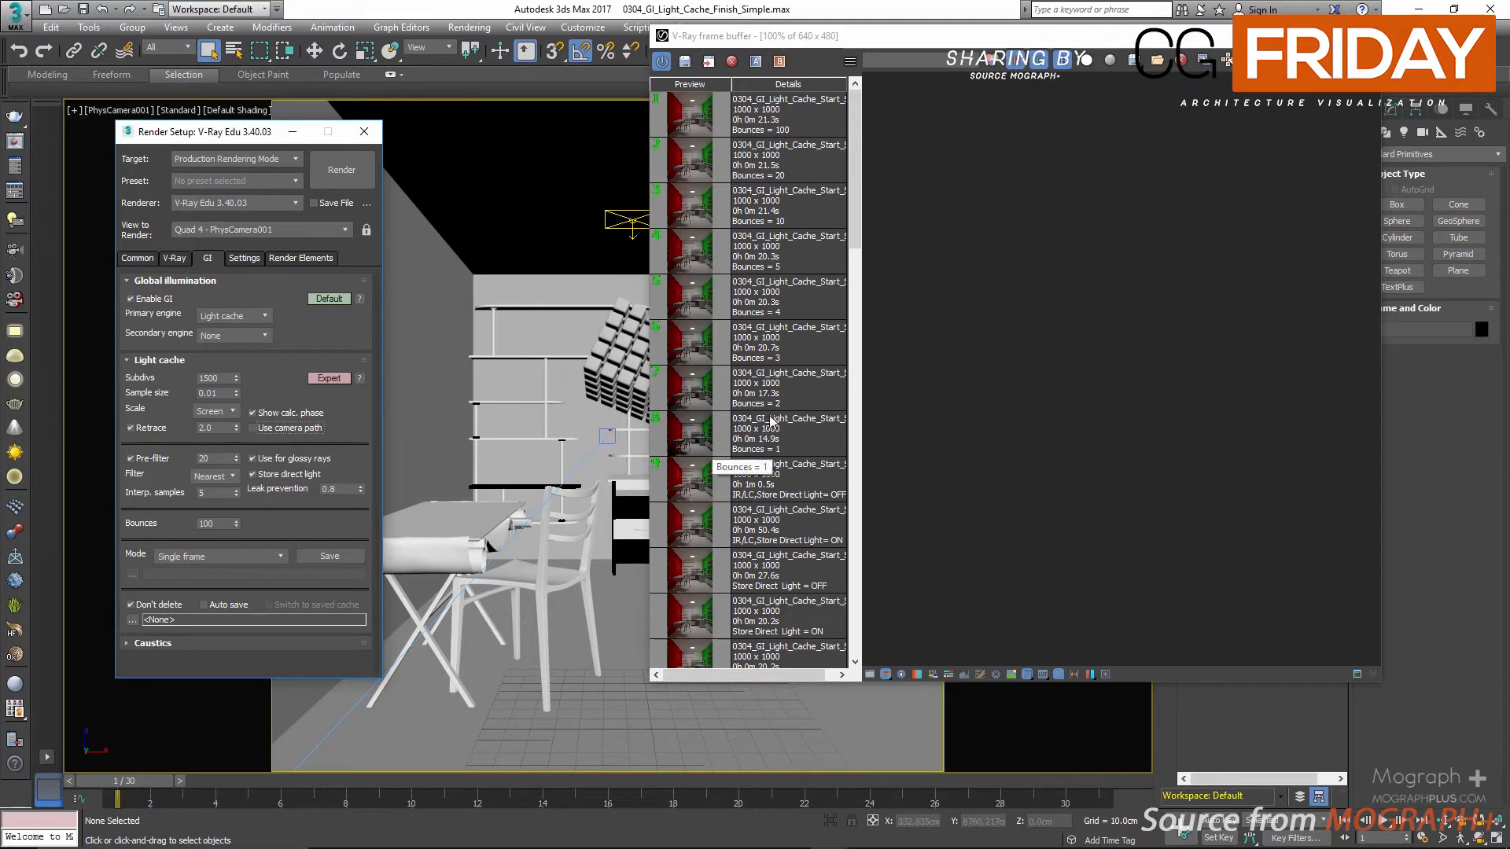
- Hide the Cube_00 hierarchy in the scene, temporarily moving the frame buffer out of the way
drag(1040, 35, 617, 311)
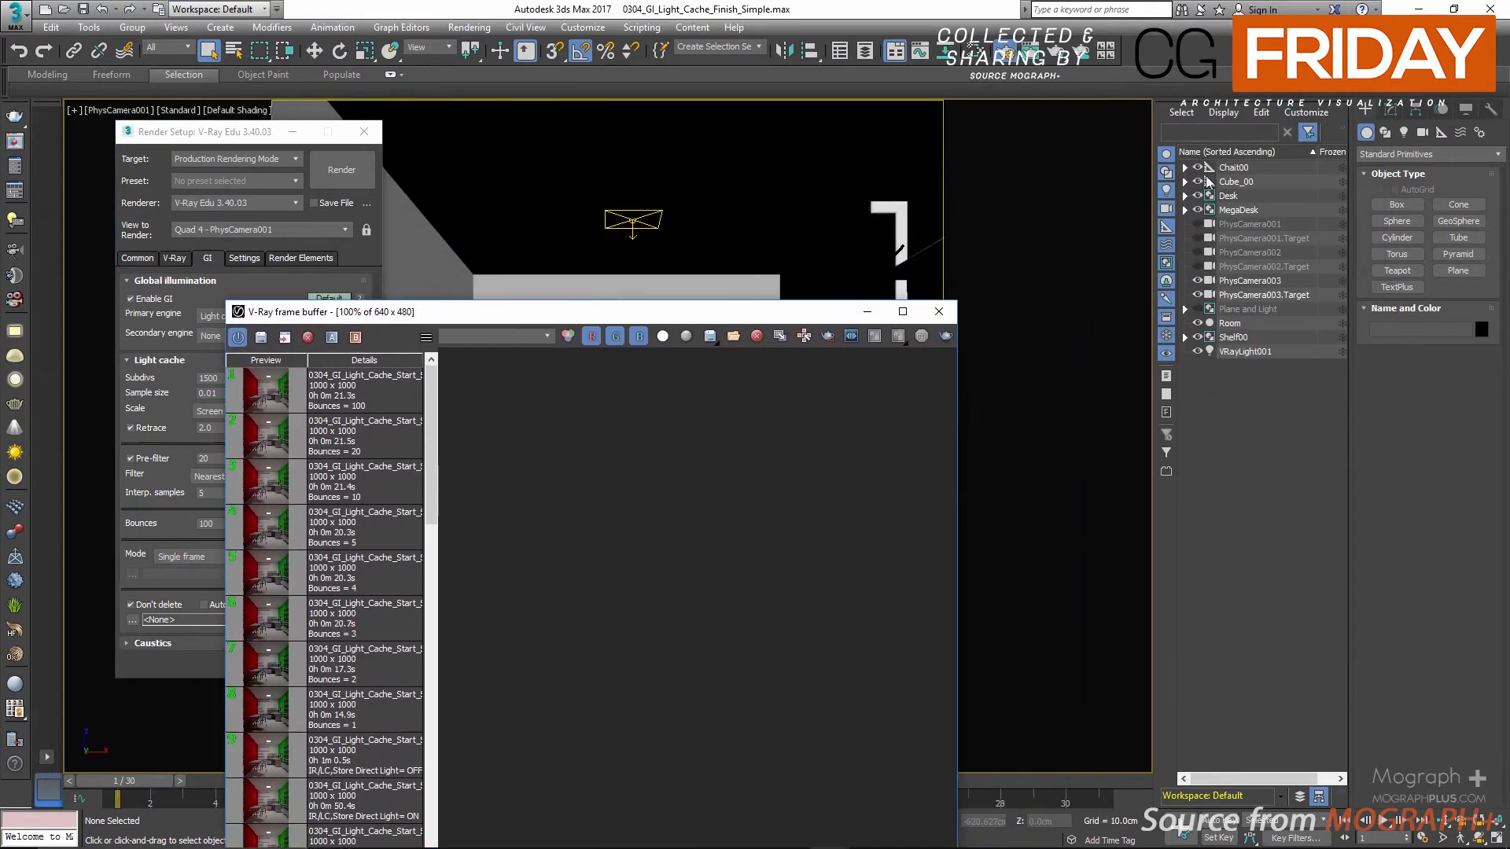
double_click(1239, 183)
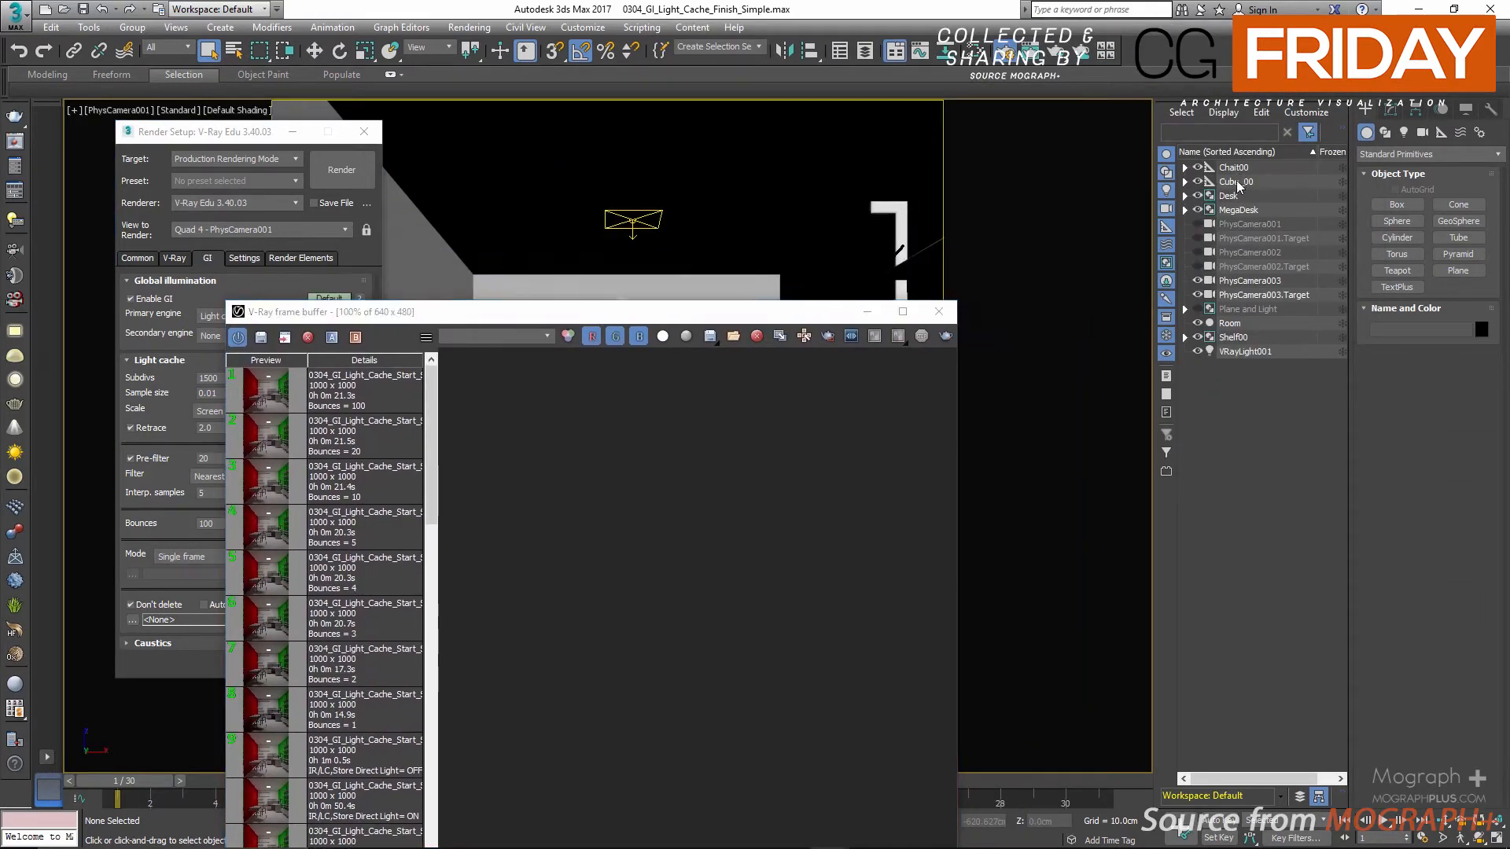
click(1193, 181)
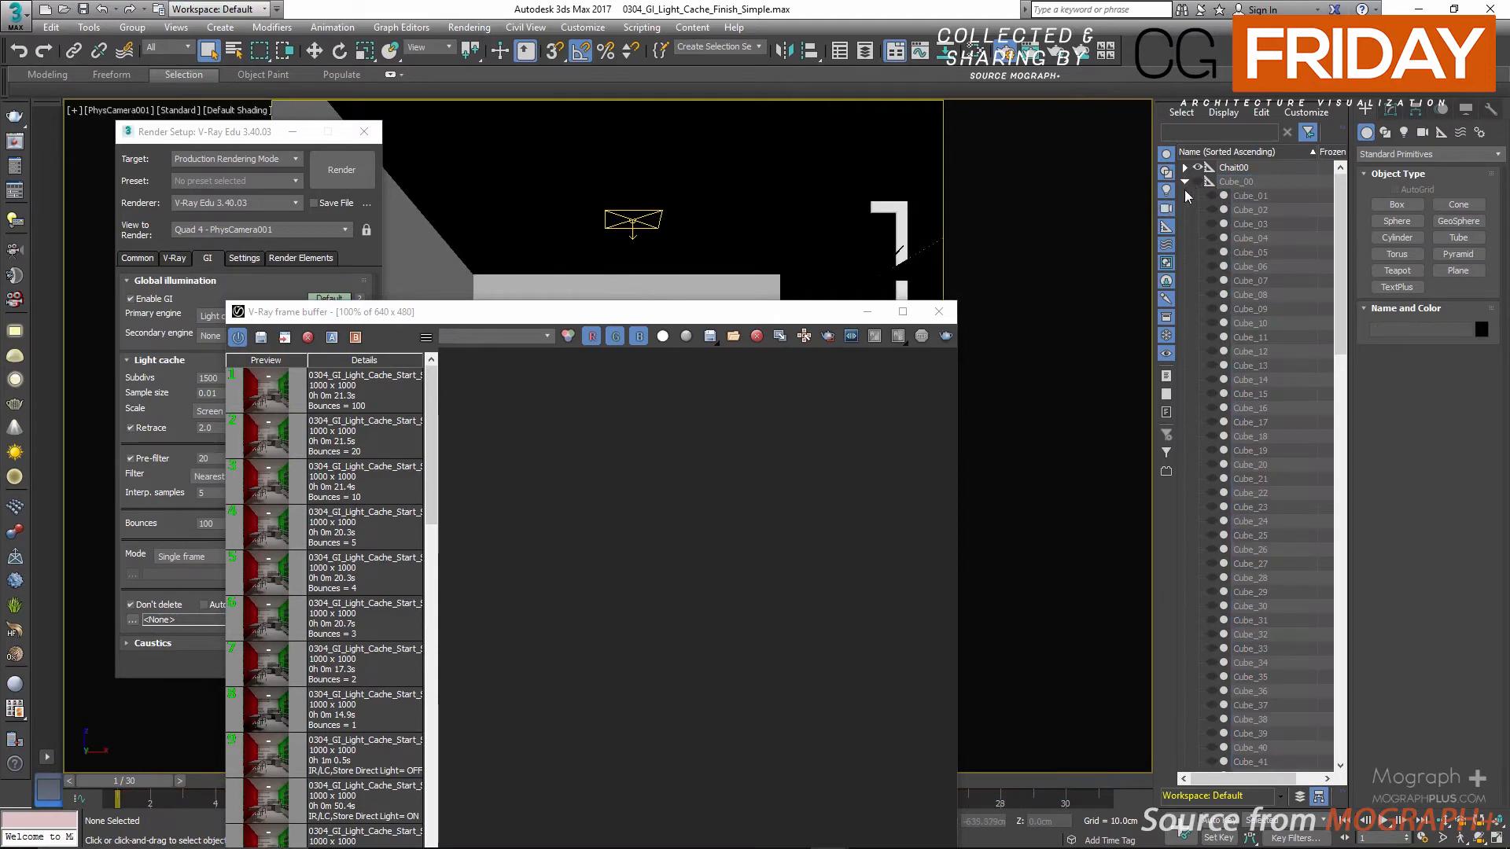
click(1186, 182)
drag(765, 312, 1054, 119)
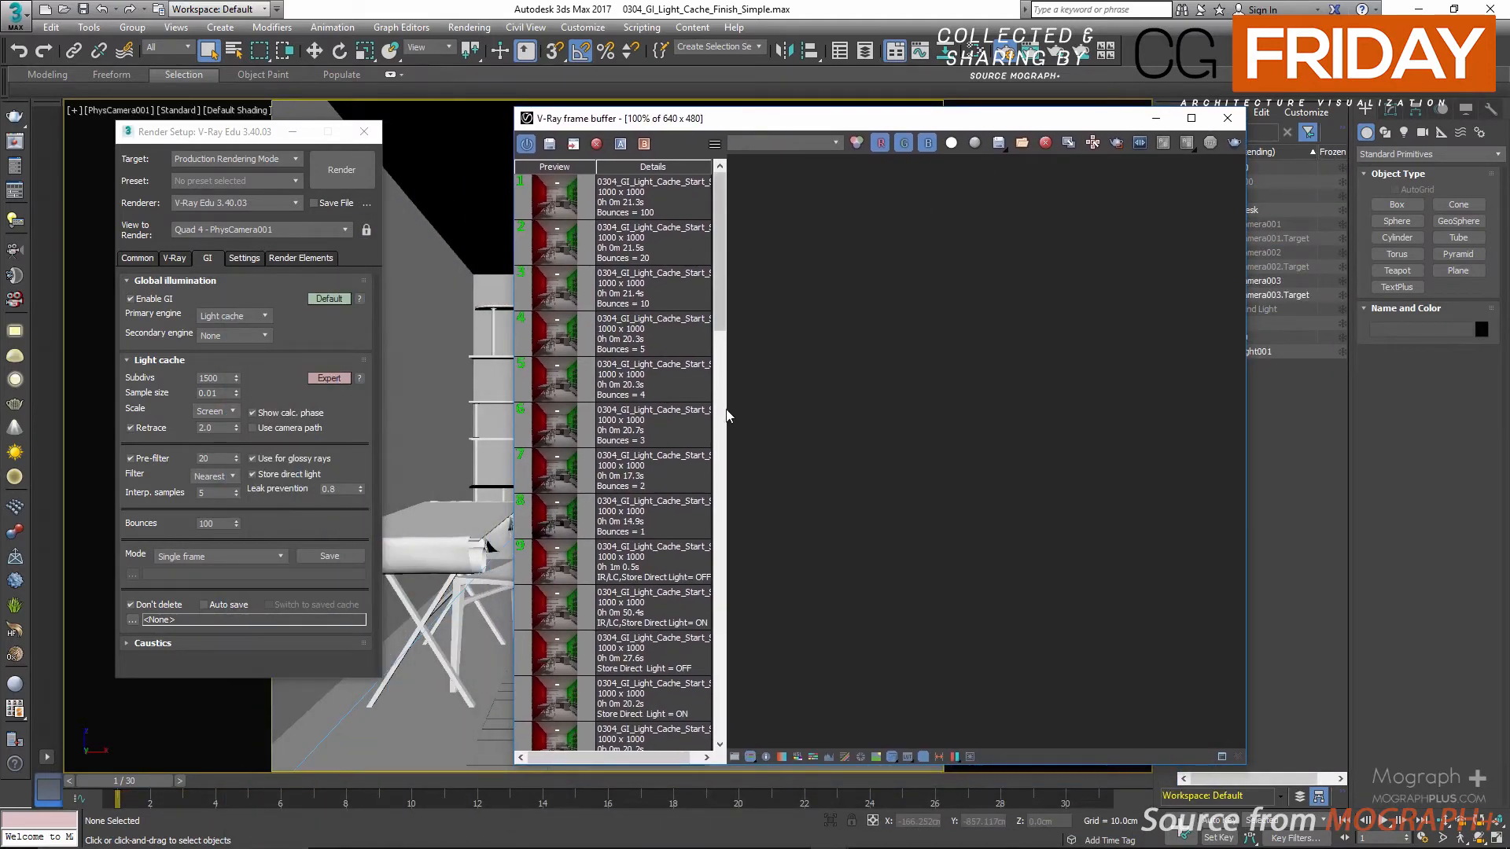
- Load the saved "Filter = None" render from the frame buffer history
scroll(665, 521, down, 3)
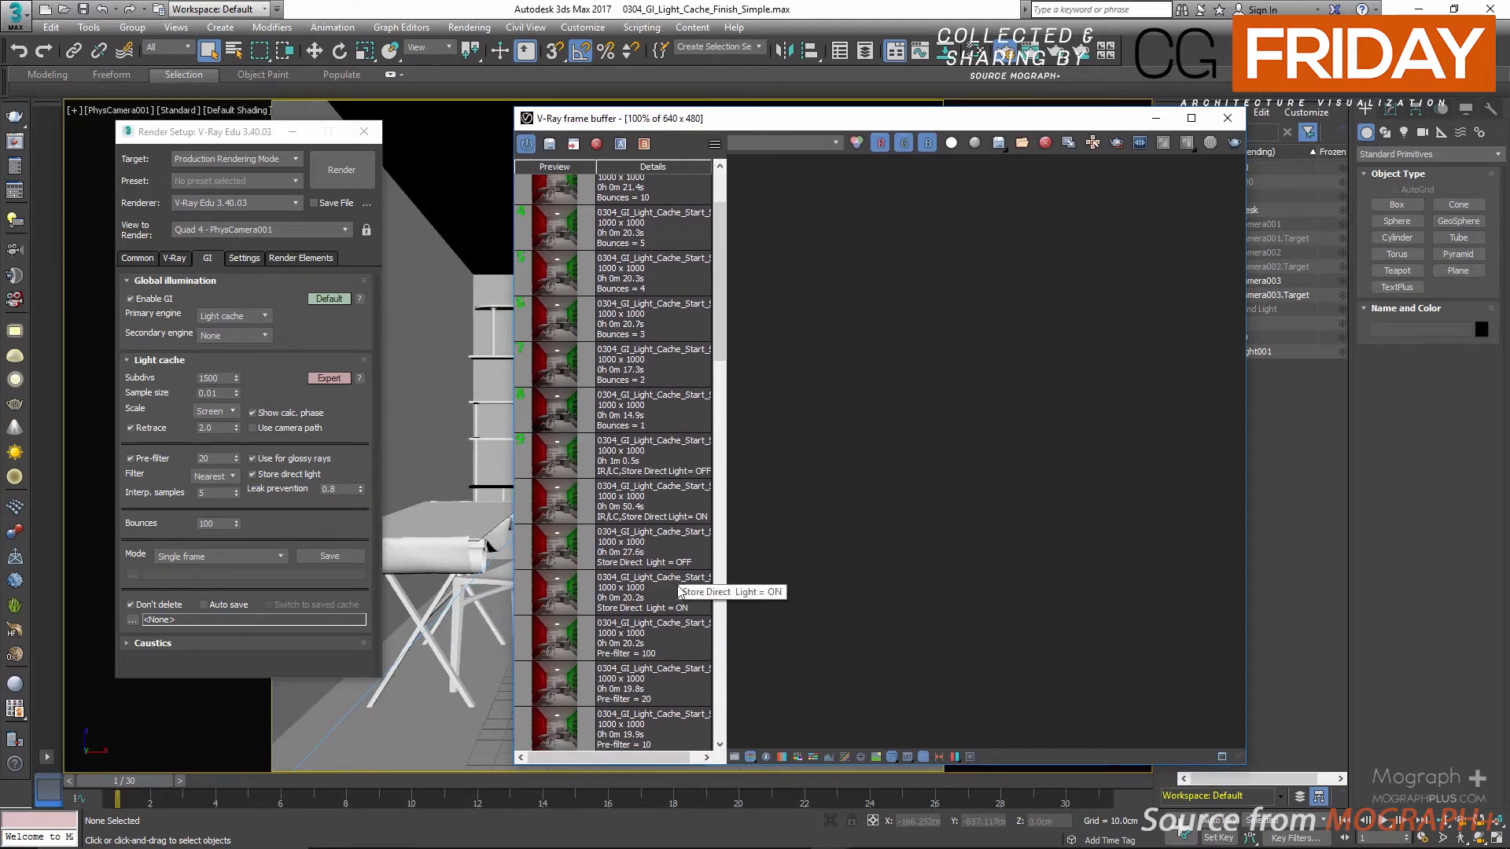
scroll(675, 596, down, 3)
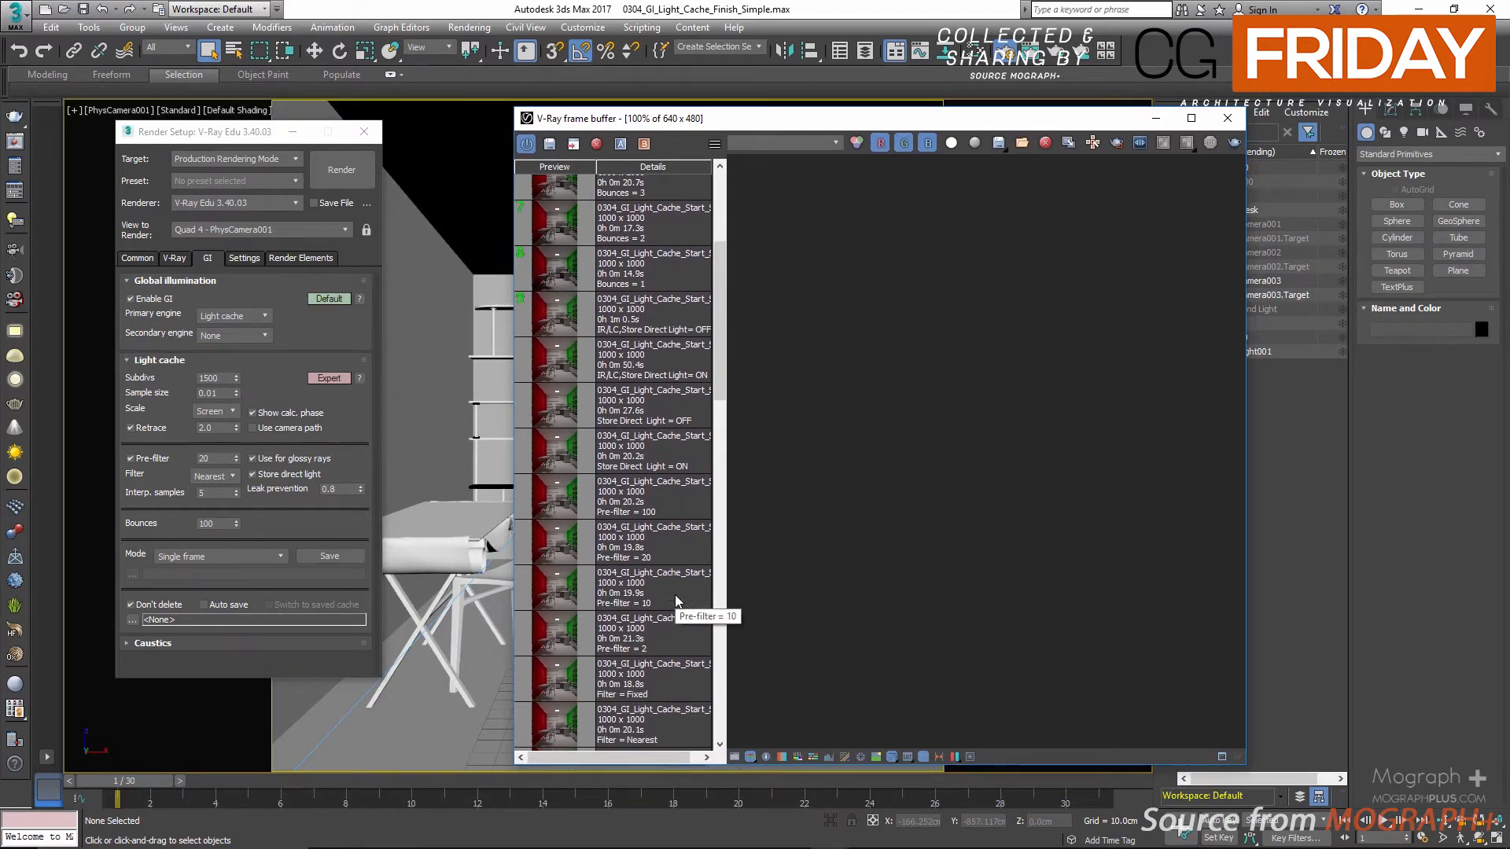
scroll(675, 595, down, 3)
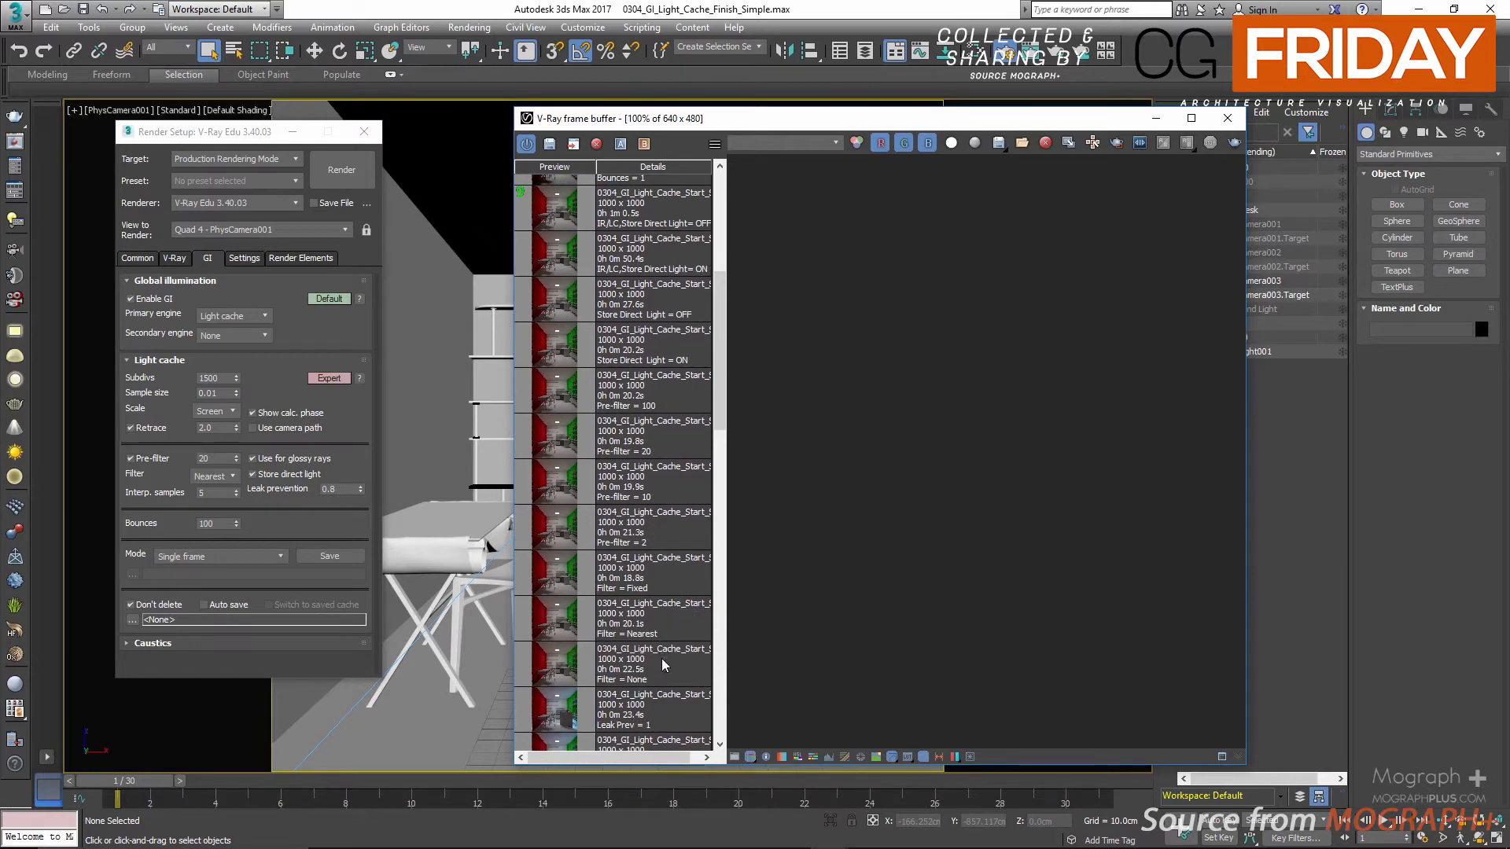
click(591, 674)
double_click(555, 675)
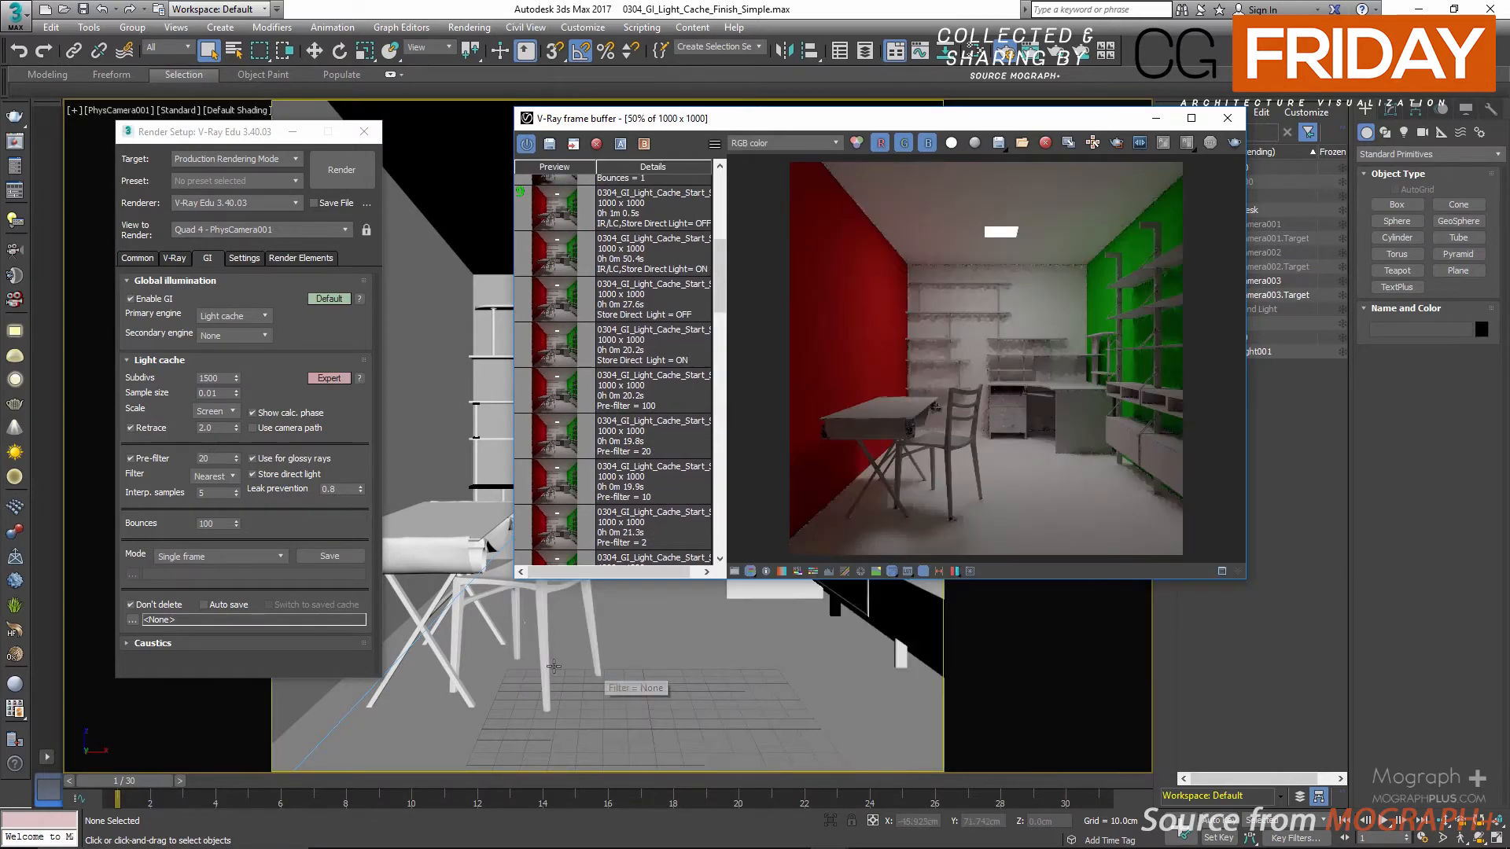
- Enlarge the frame buffer to inspect the render at 100%, and set the Light cache filter to None
drag(1245, 585, 1449, 783)
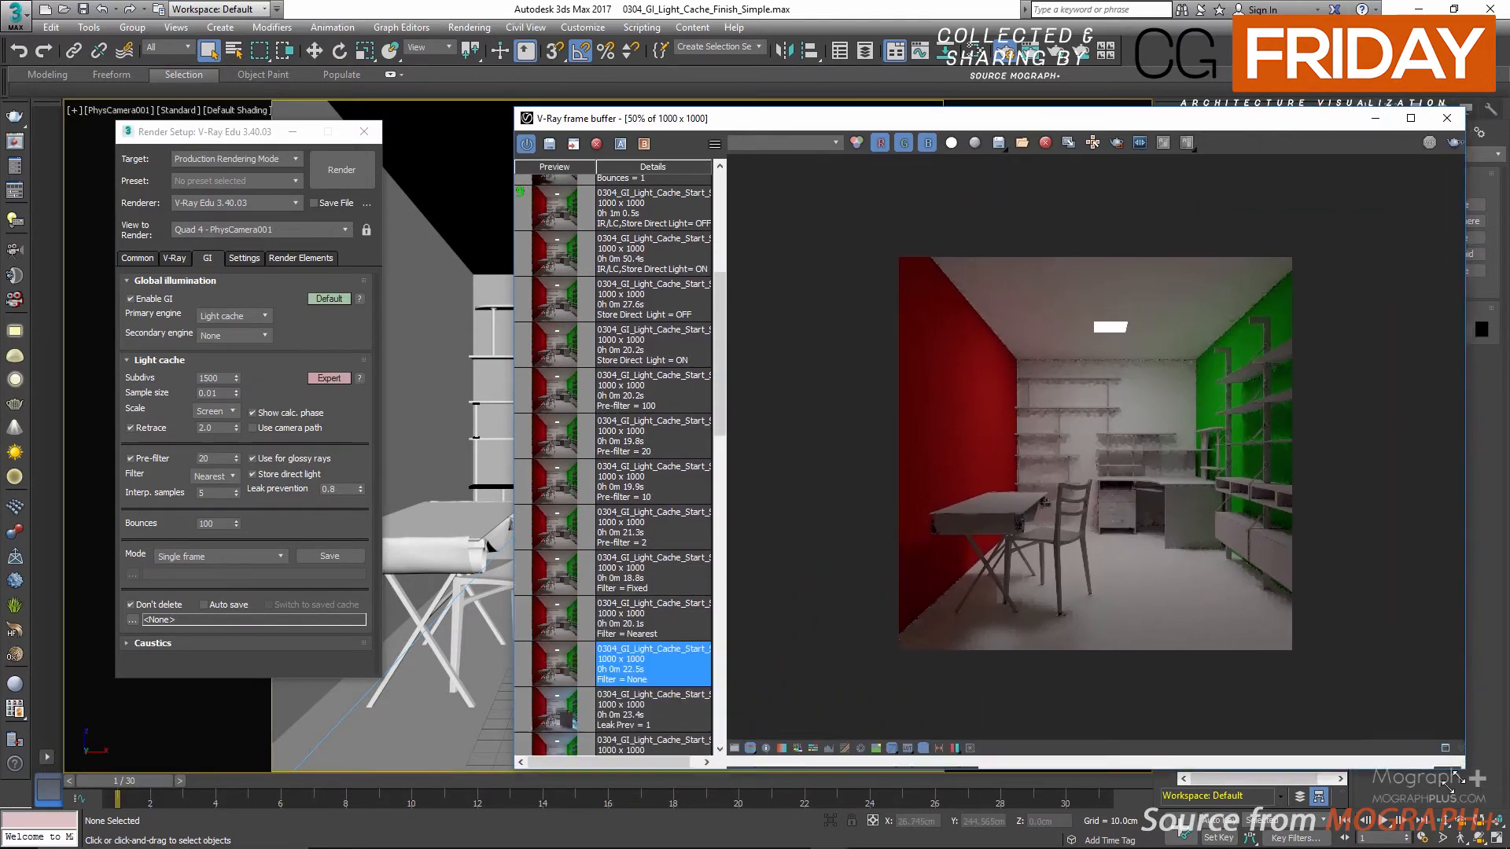
scroll(1123, 382, up, 2)
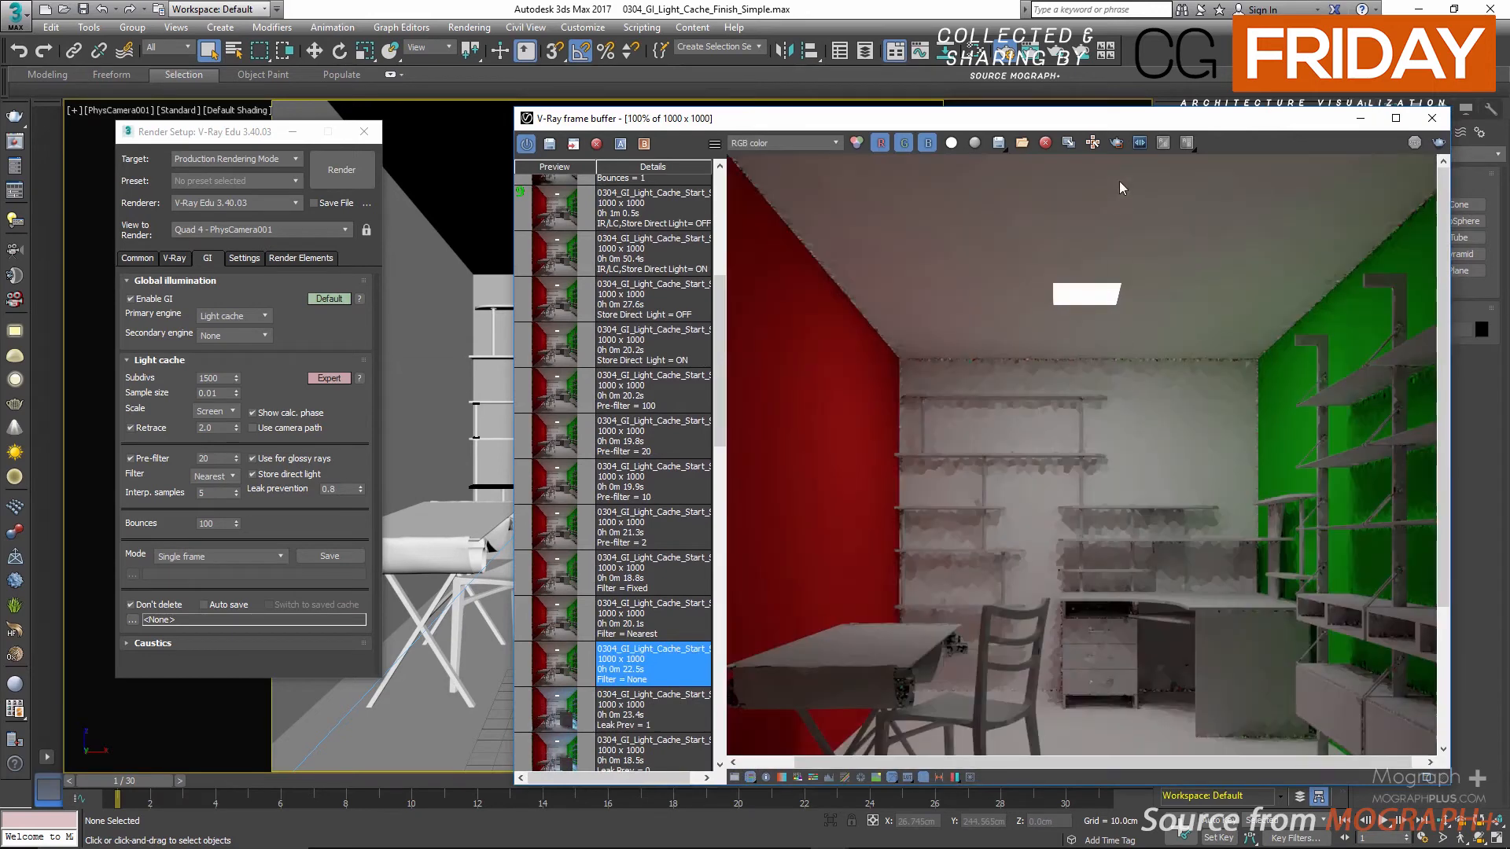
double_click(1161, 110)
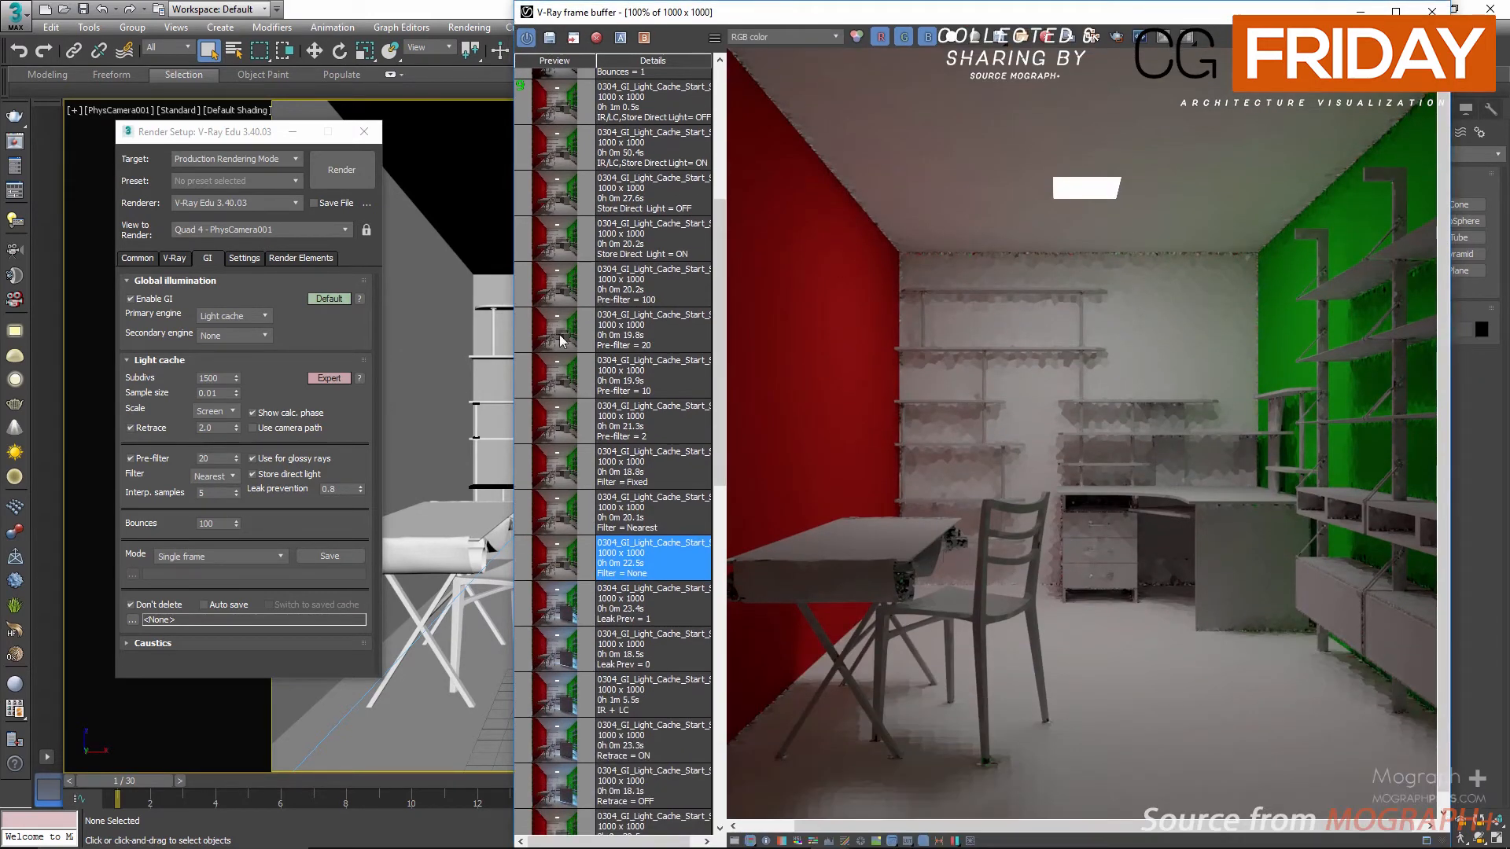
drag(509, 355, 401, 354)
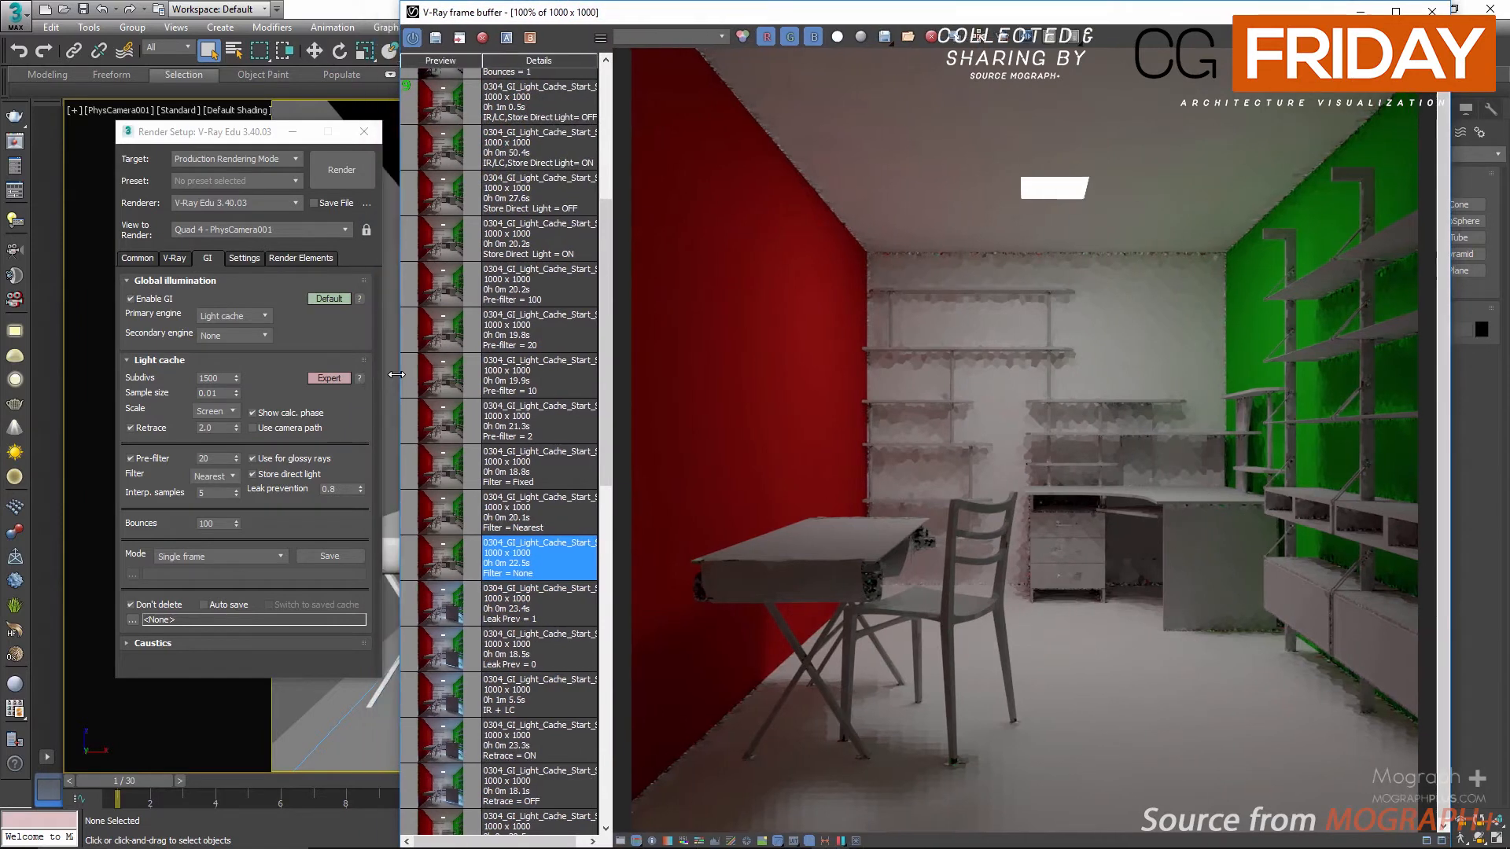
click(214, 476)
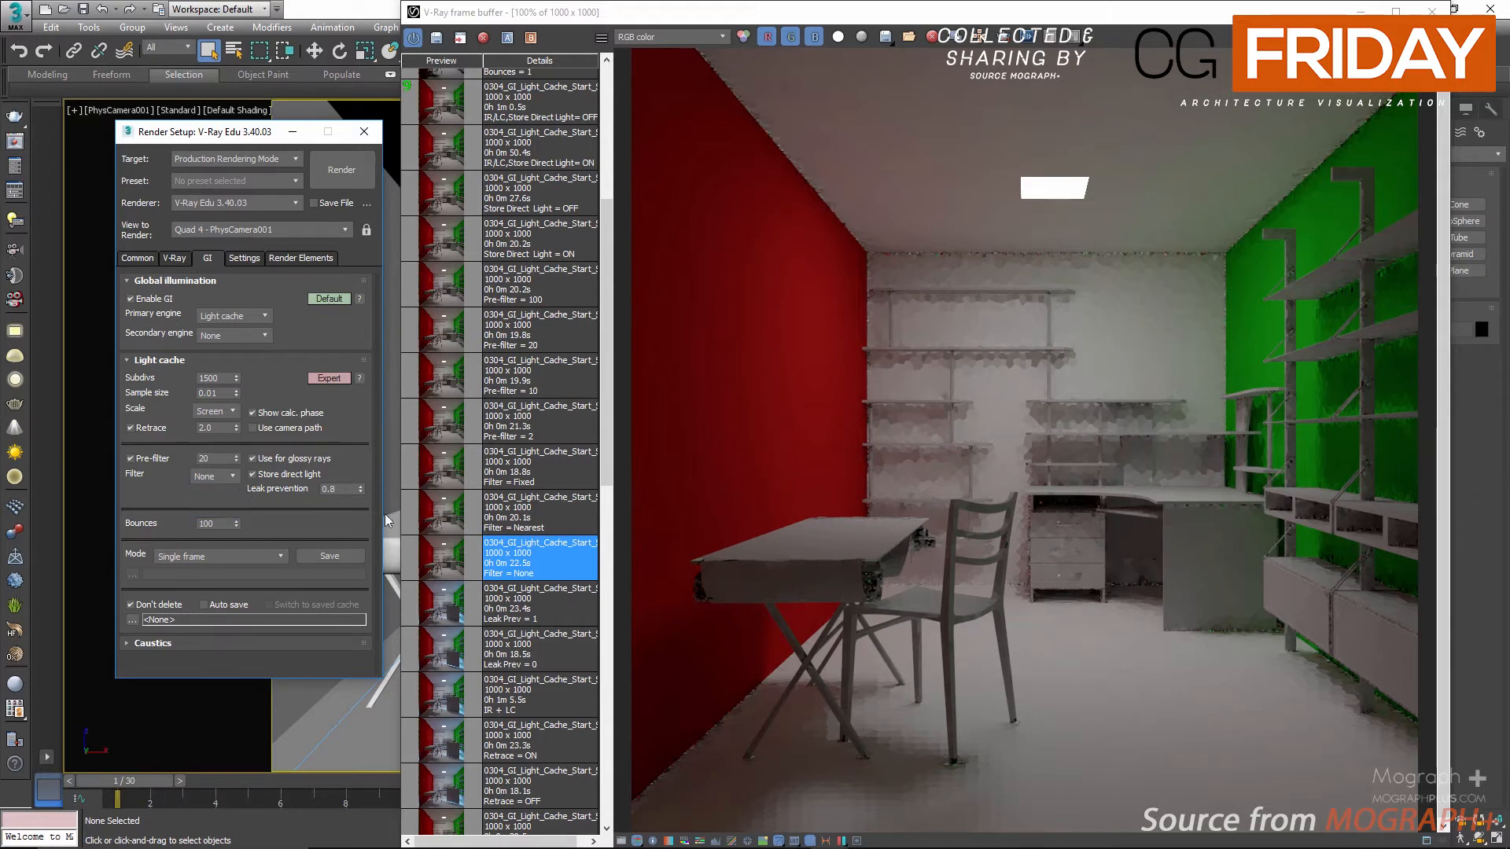
- Load the saved "Filter = Nearest" render, and set the Light cache filter to Nearest to examine its Interp. samples setting
double_click(458, 524)
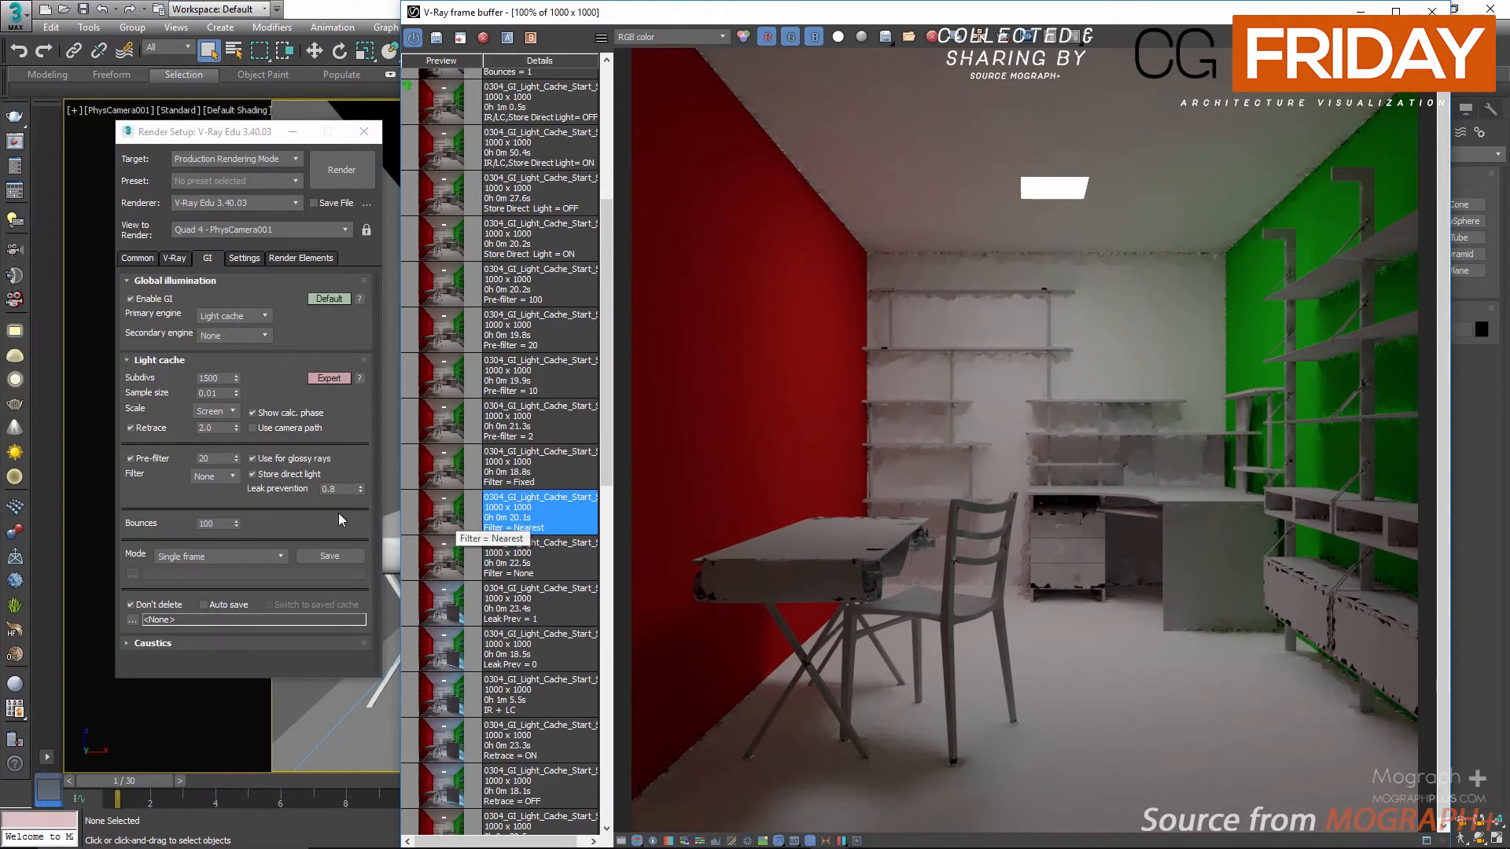
click(203, 476)
click(224, 497)
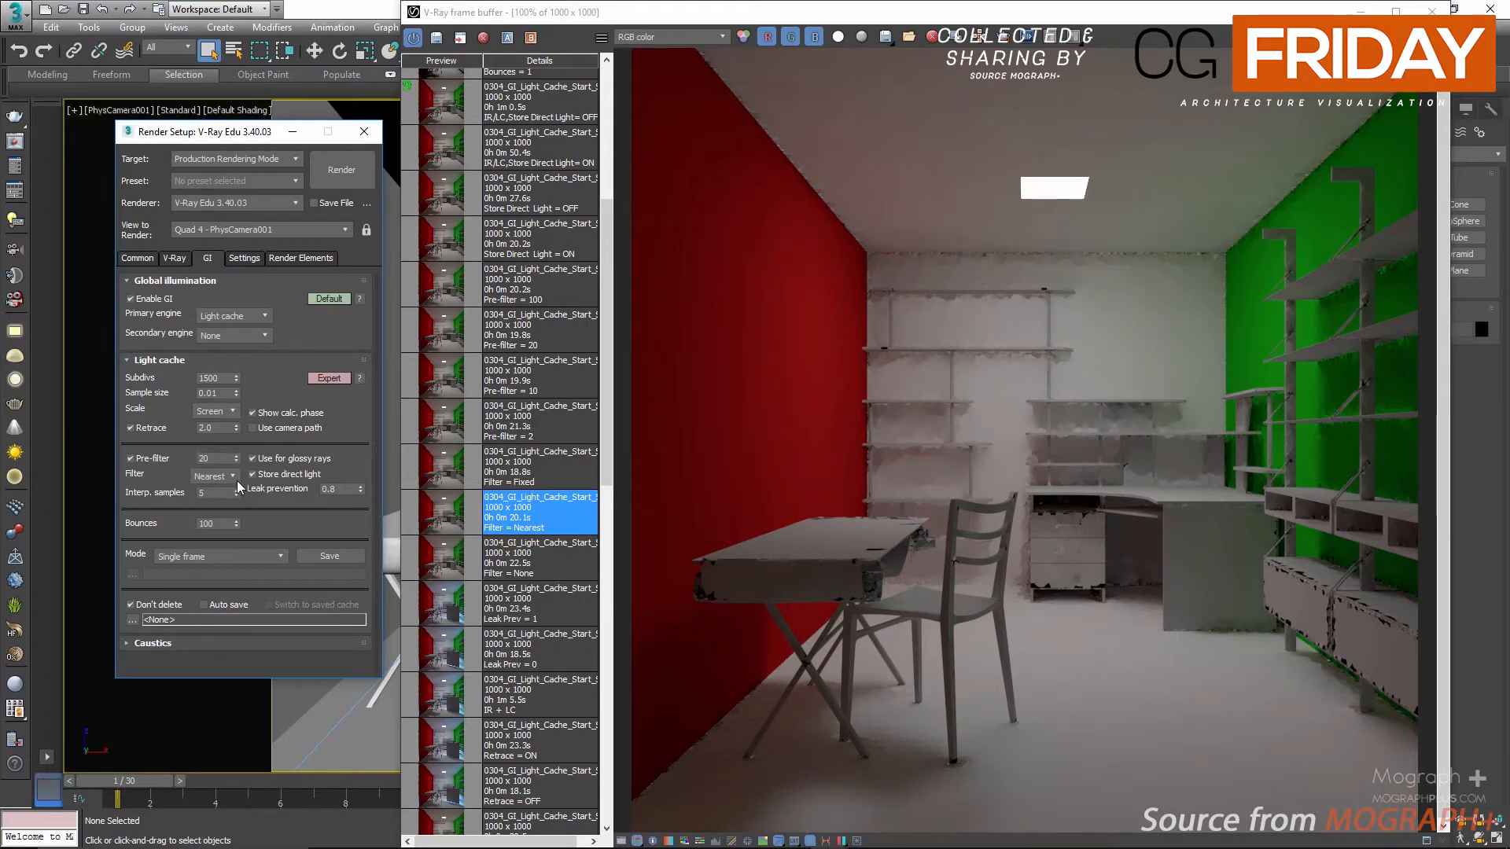
click(222, 478)
click(220, 483)
double_click(217, 493)
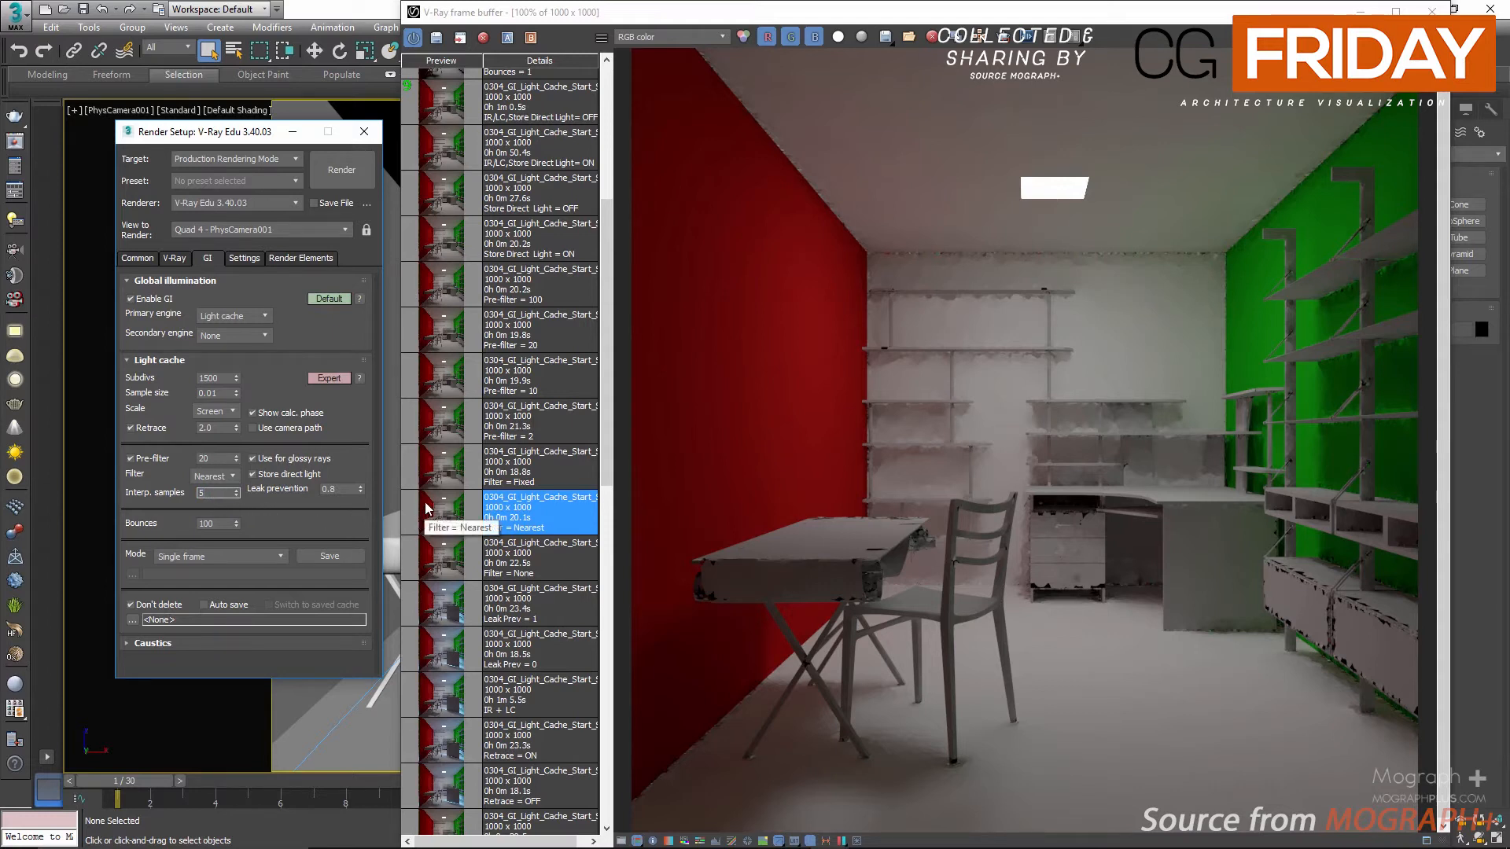
- Load the saved "Filter = Fixed" render, and set the Light cache filter to Fixed to examine its Filter size setting
click(436, 475)
click(458, 497)
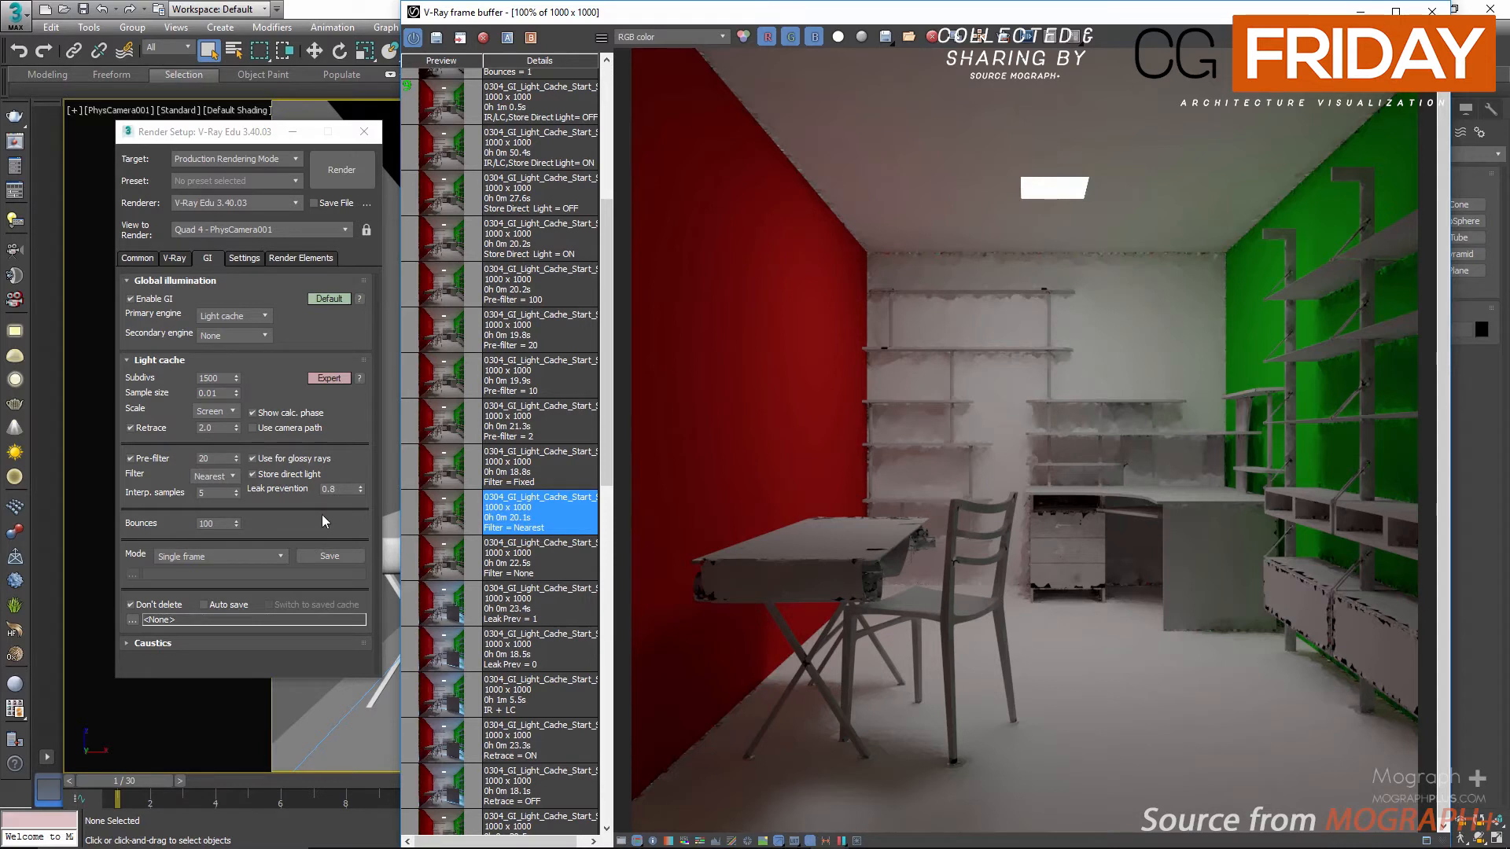
click(446, 468)
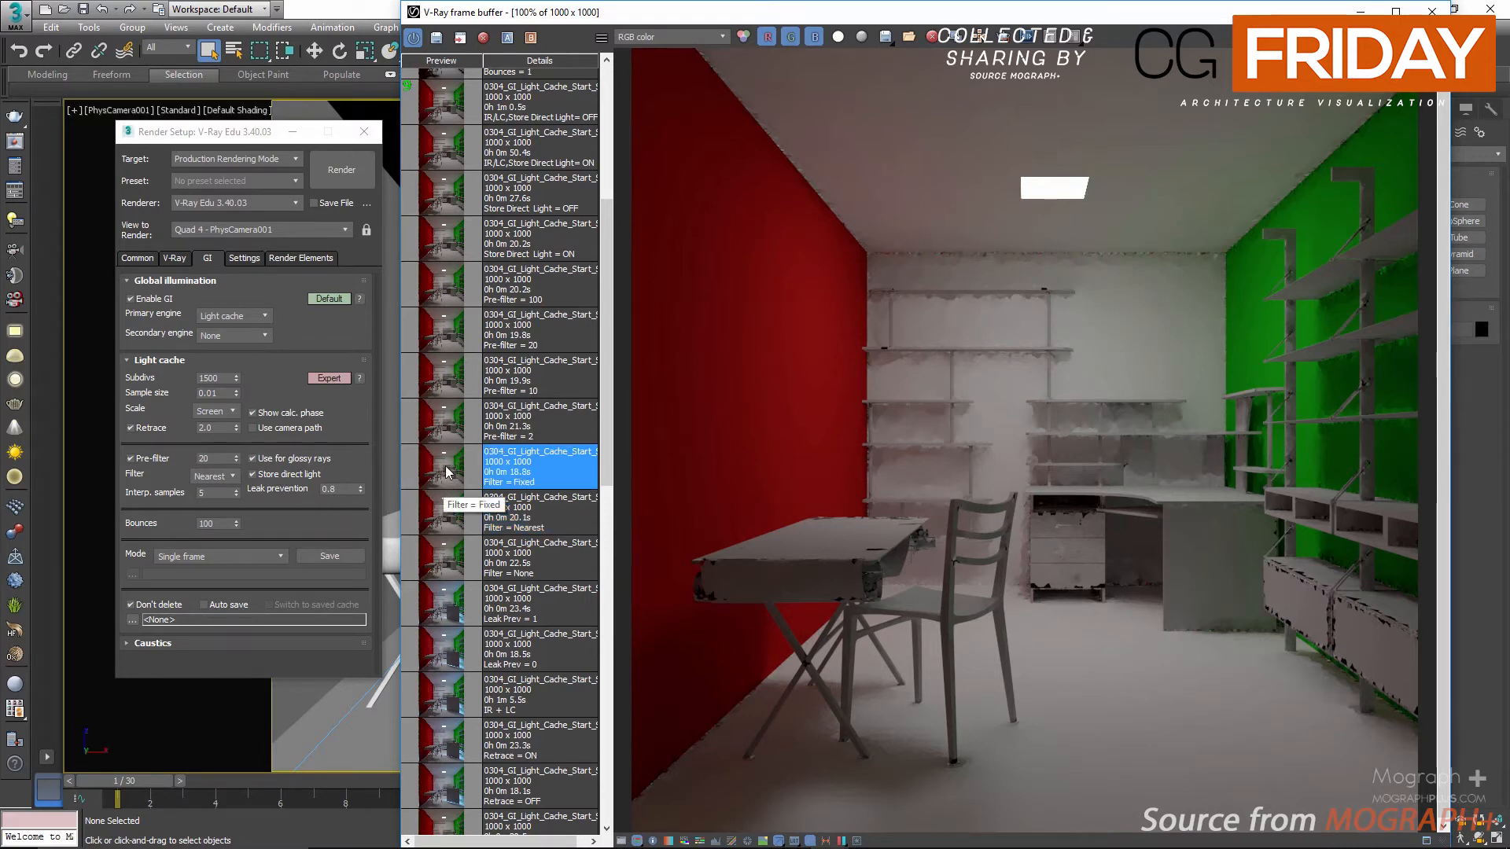
click(214, 477)
mouse_move(223, 494)
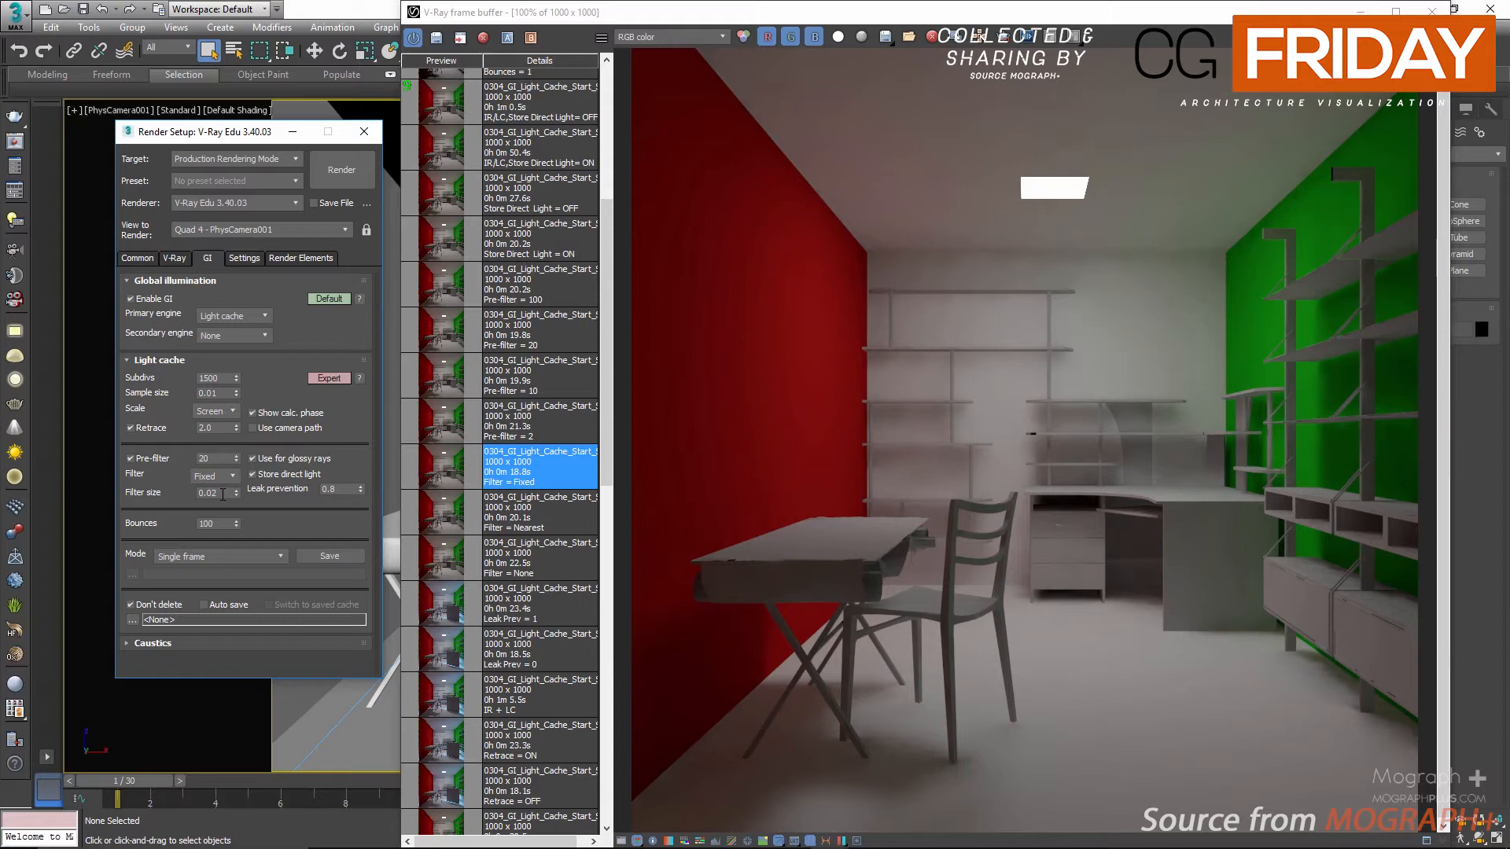
drag(222, 494, 178, 500)
click(221, 477)
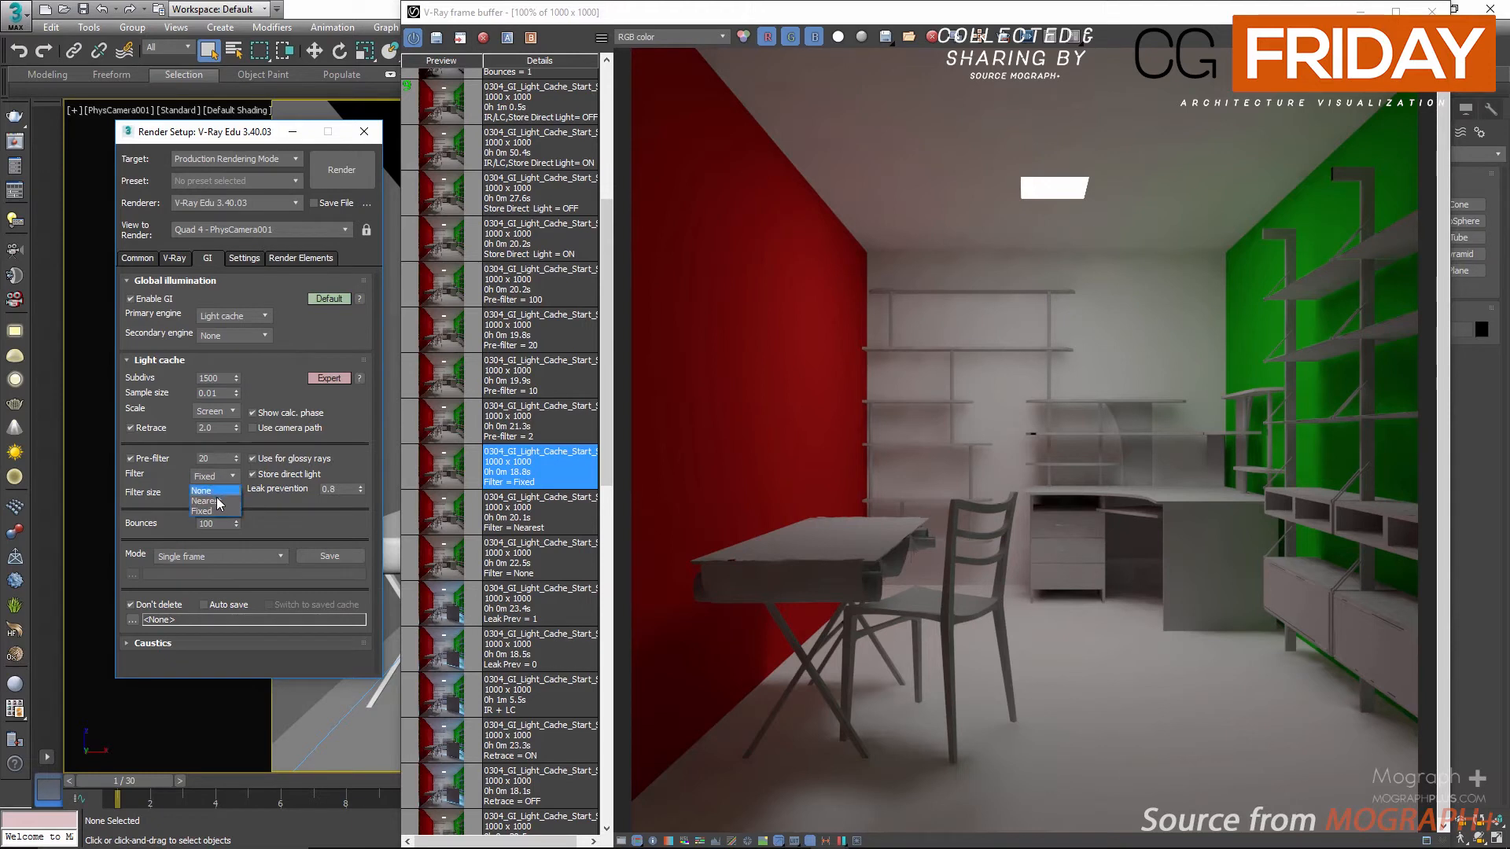
click(213, 511)
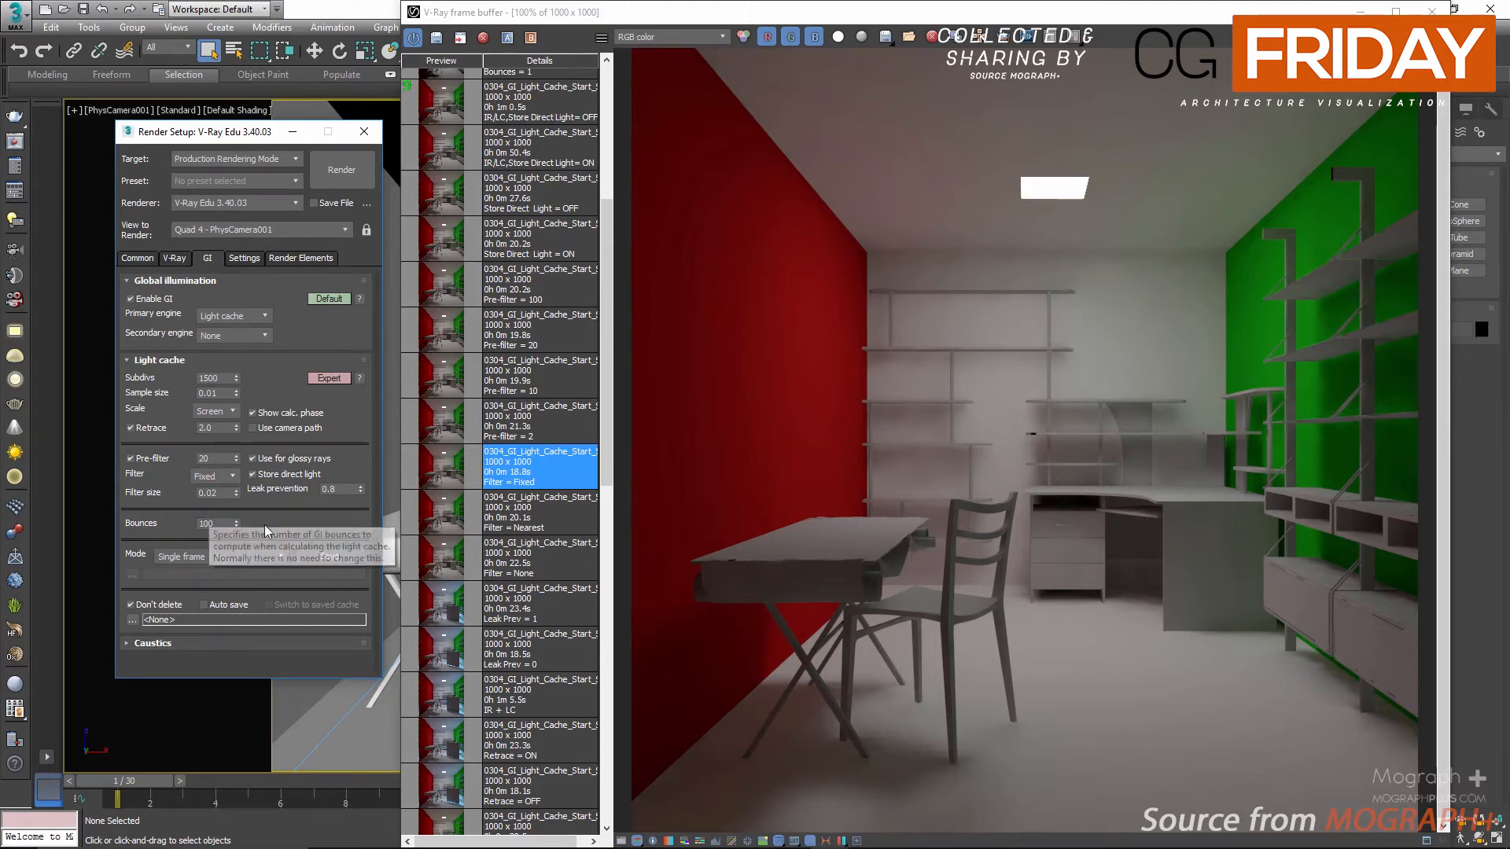
- Compare the saved Filter = None, Nearest and Fixed renders by loading them alternately, finishing on the Fixed render
click(449, 511)
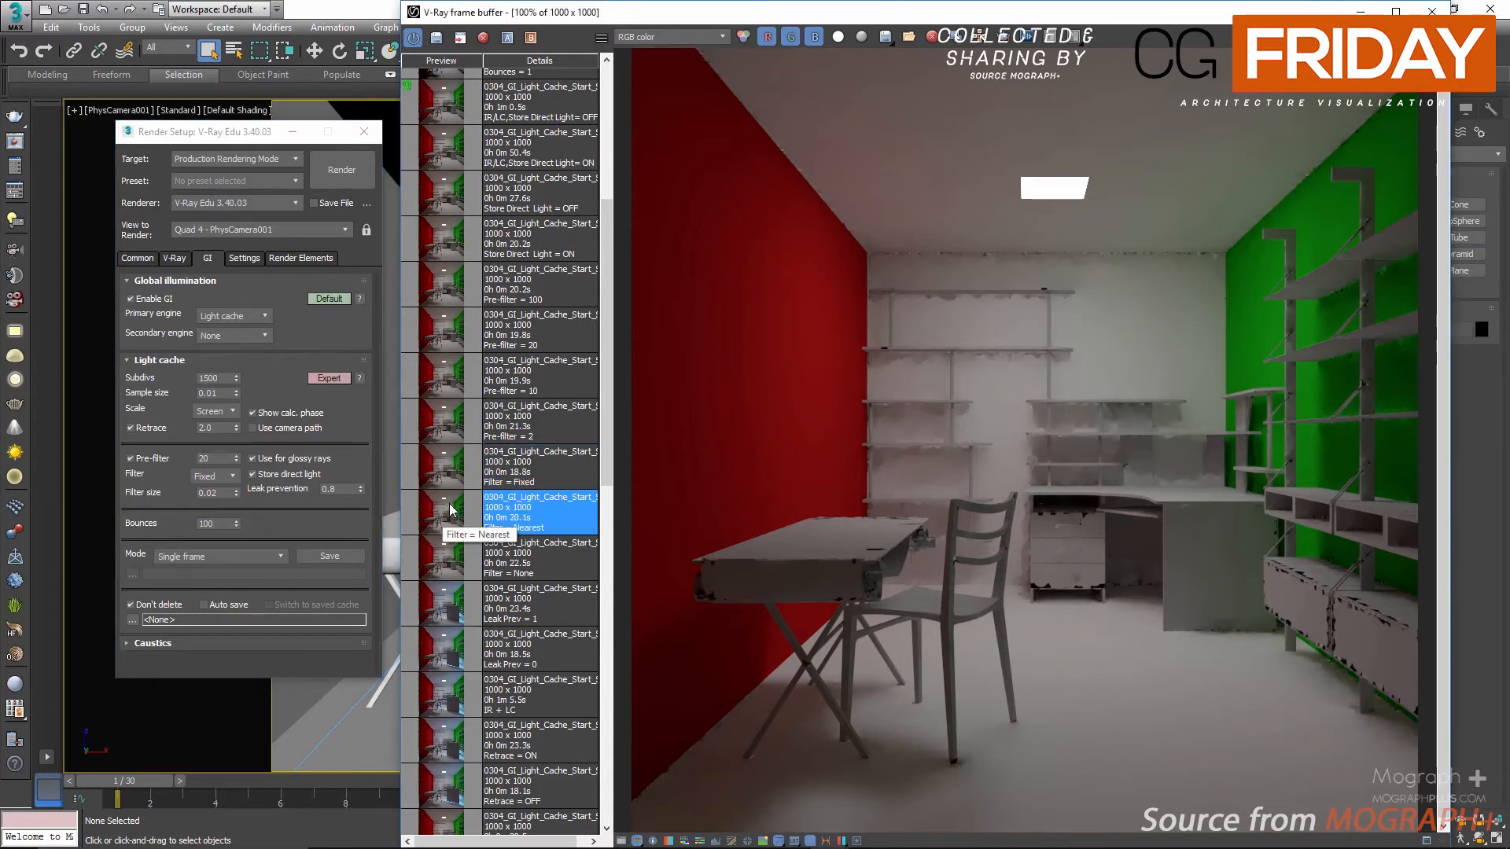
click(452, 488)
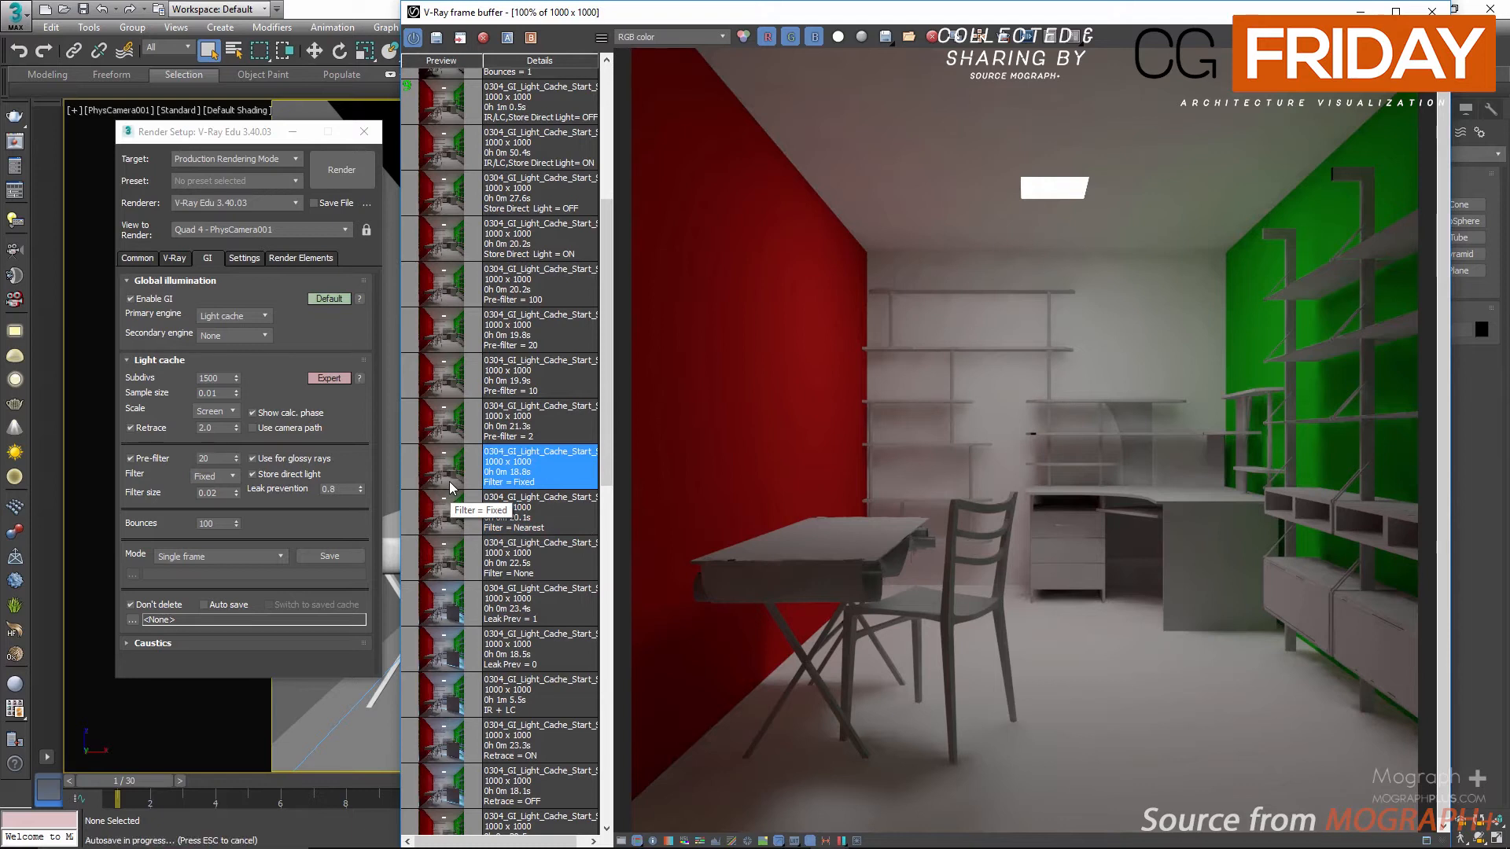
click(447, 561)
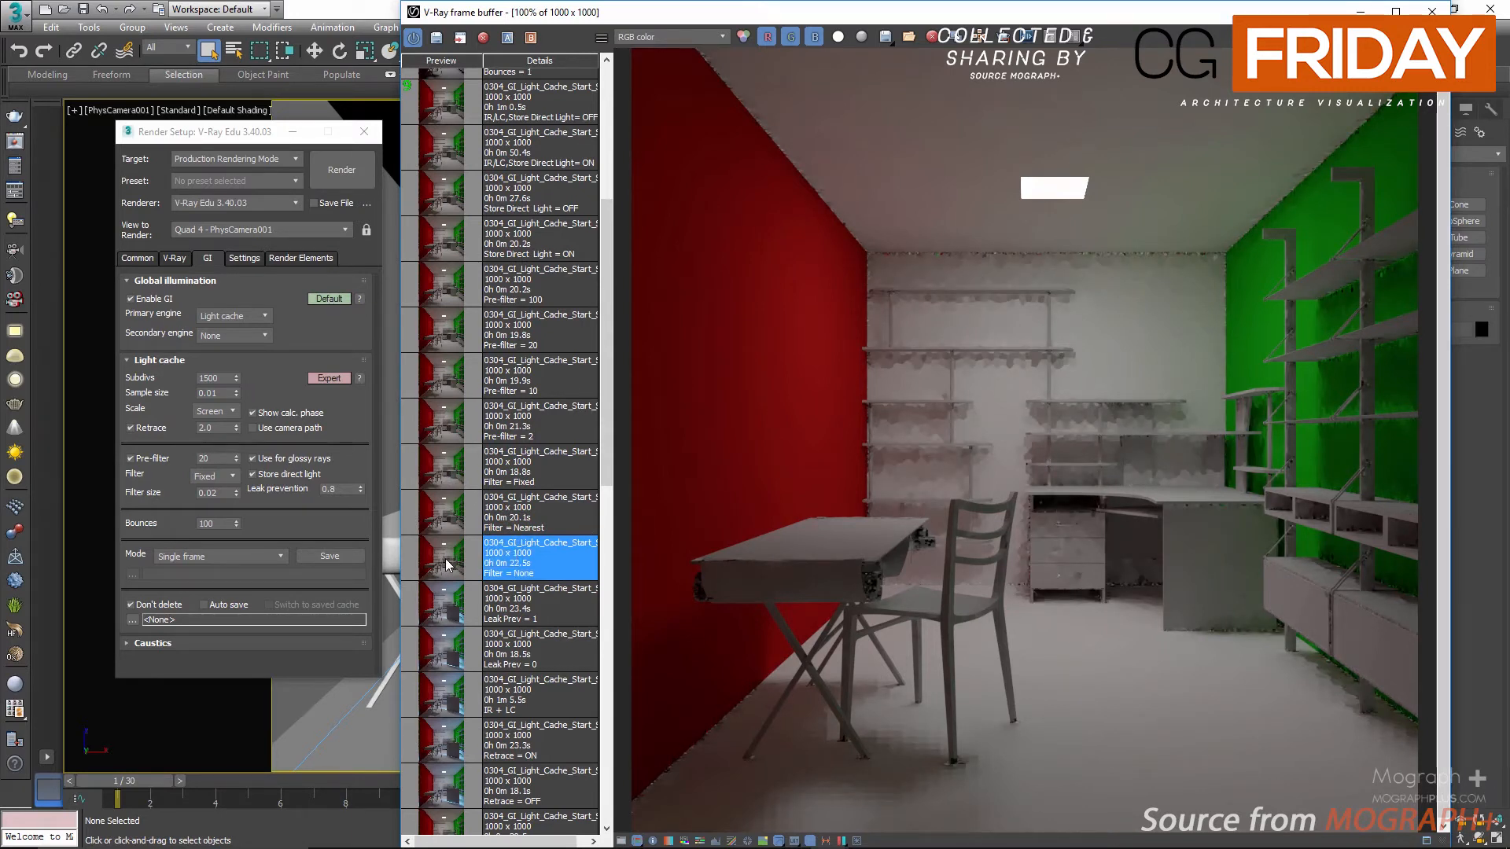
click(445, 519)
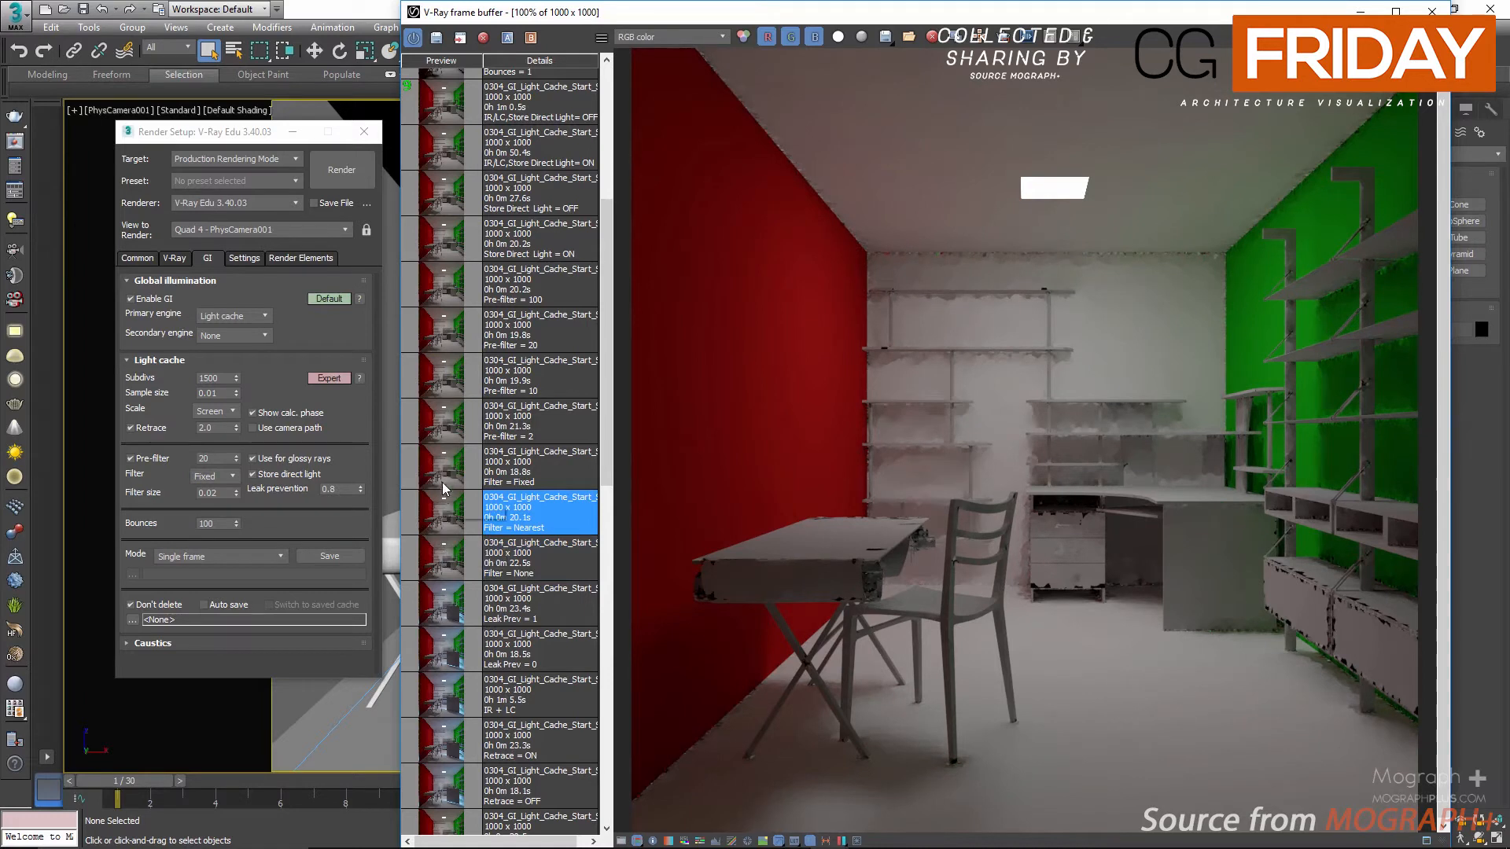
click(444, 474)
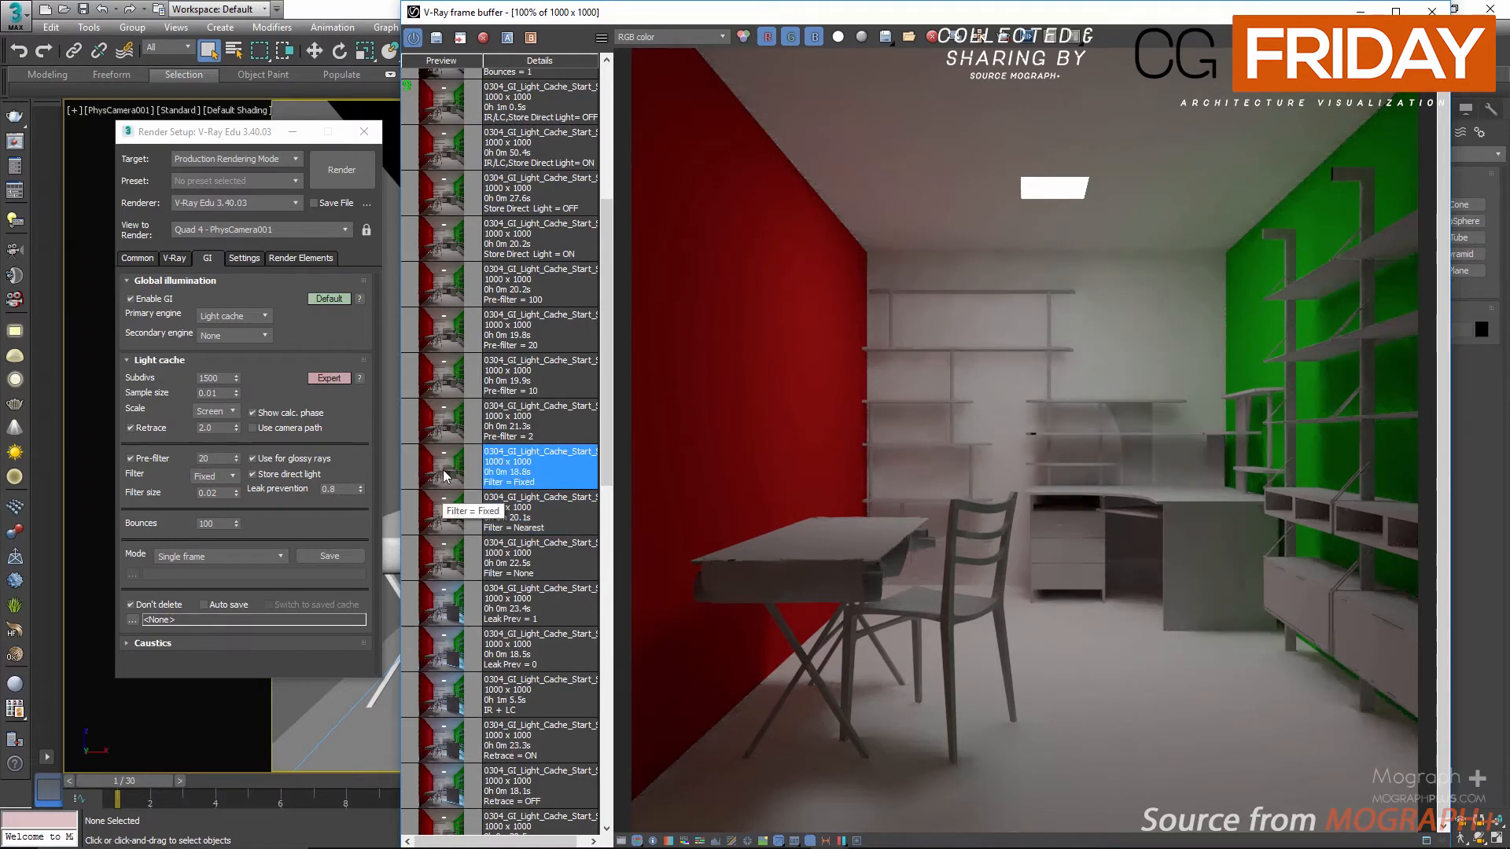
click(450, 547)
click(455, 519)
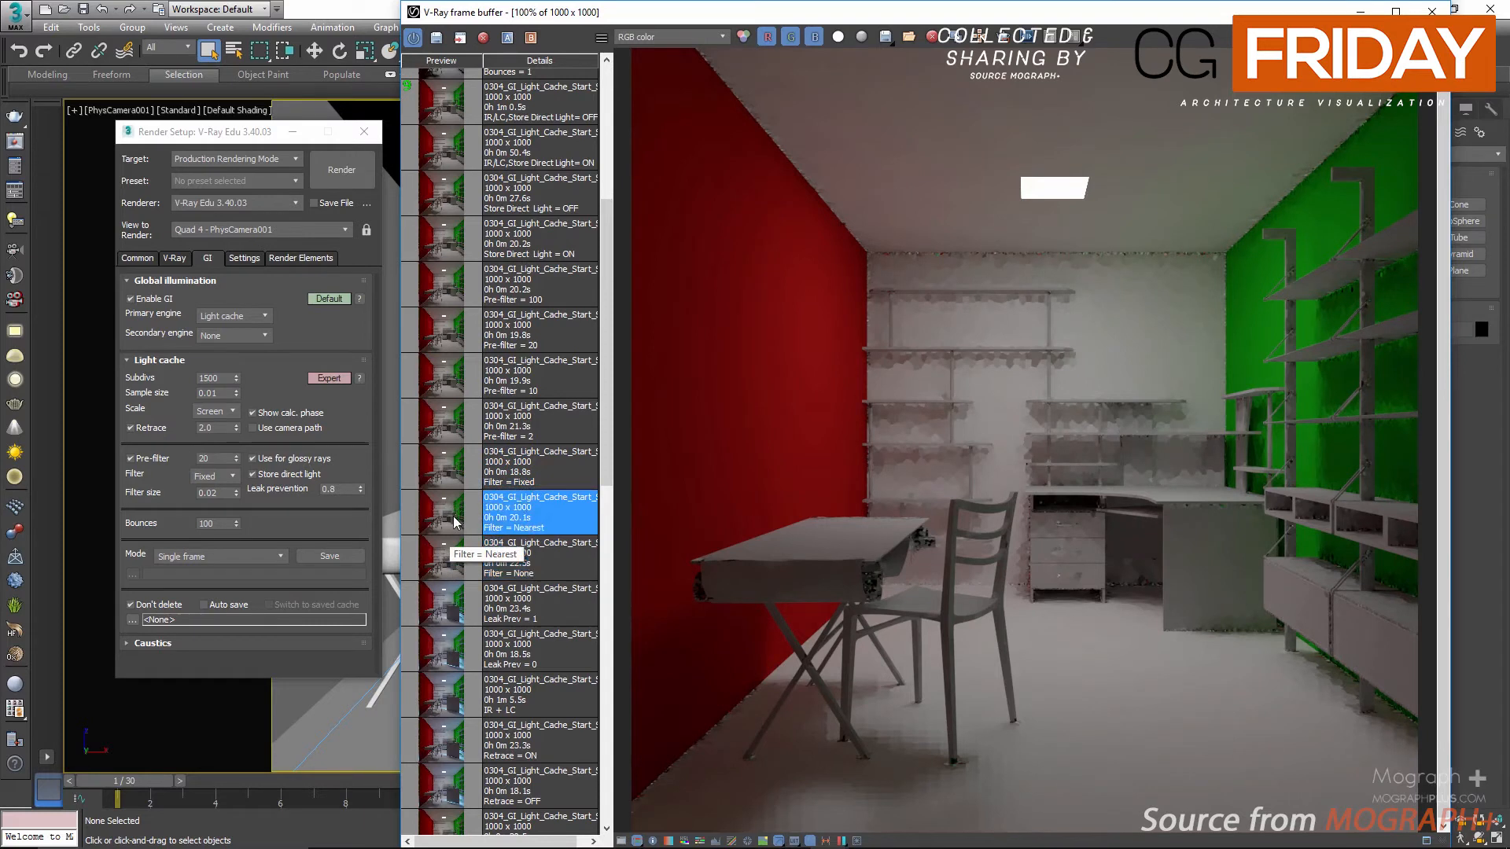
click(448, 473)
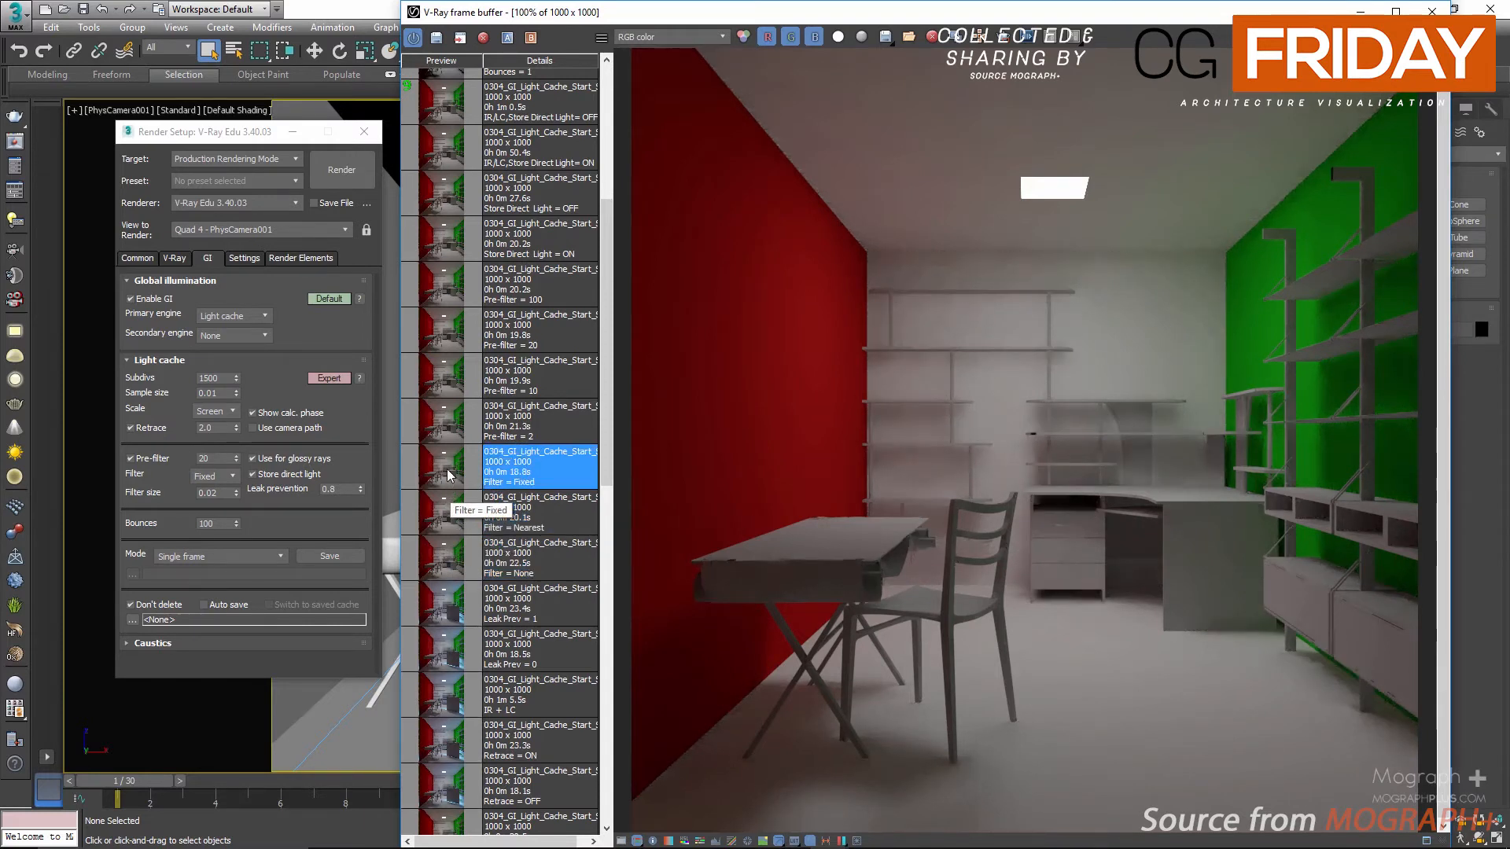
- Switch the Light cache filter between Nearest and Fixed to review Filter size and Interp. samples, leaving the filter on Nearest
click(214, 476)
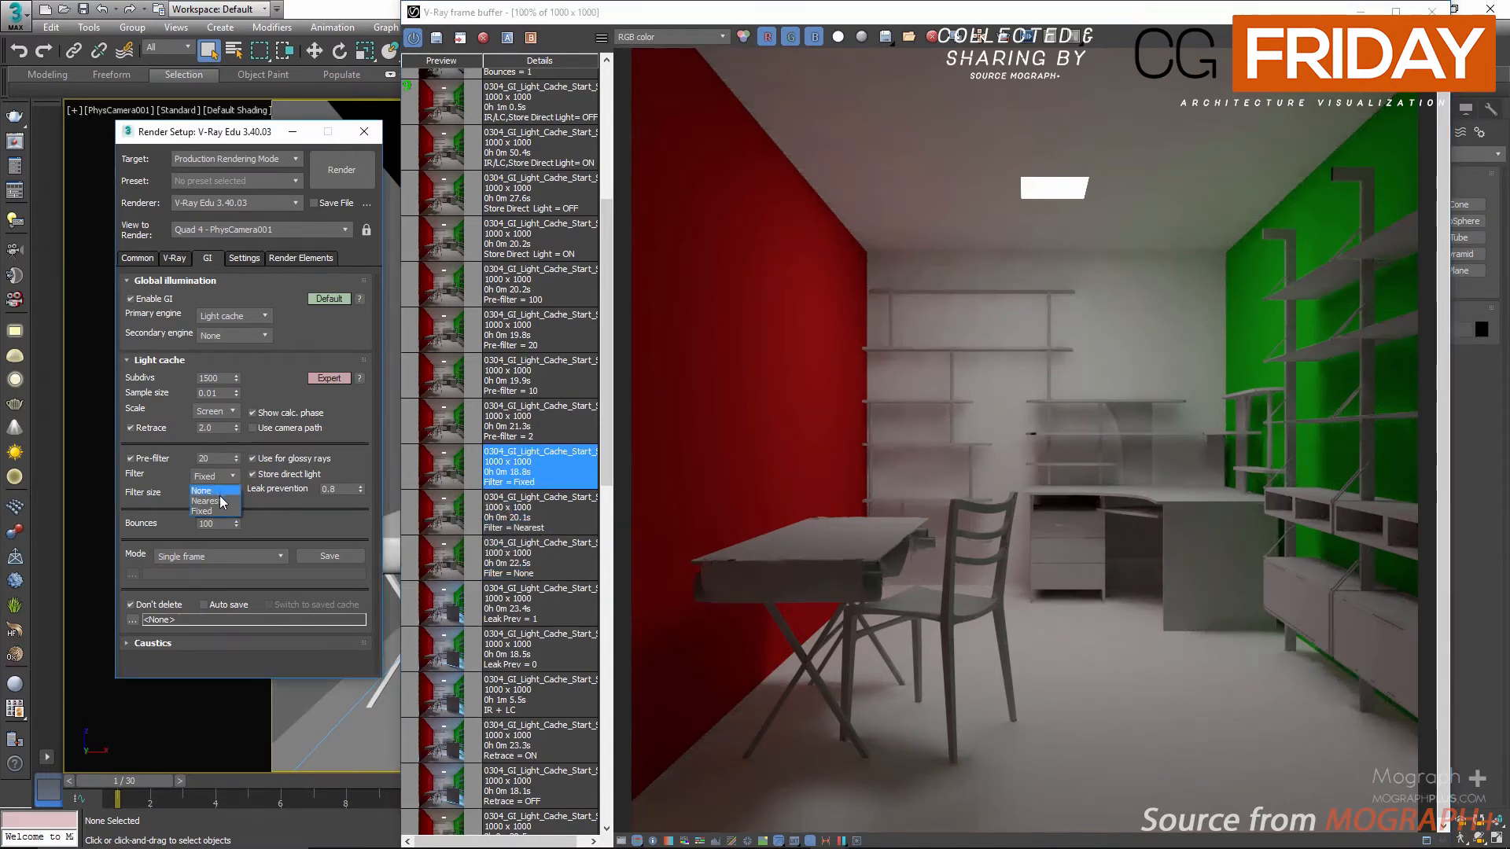
click(206, 501)
click(213, 476)
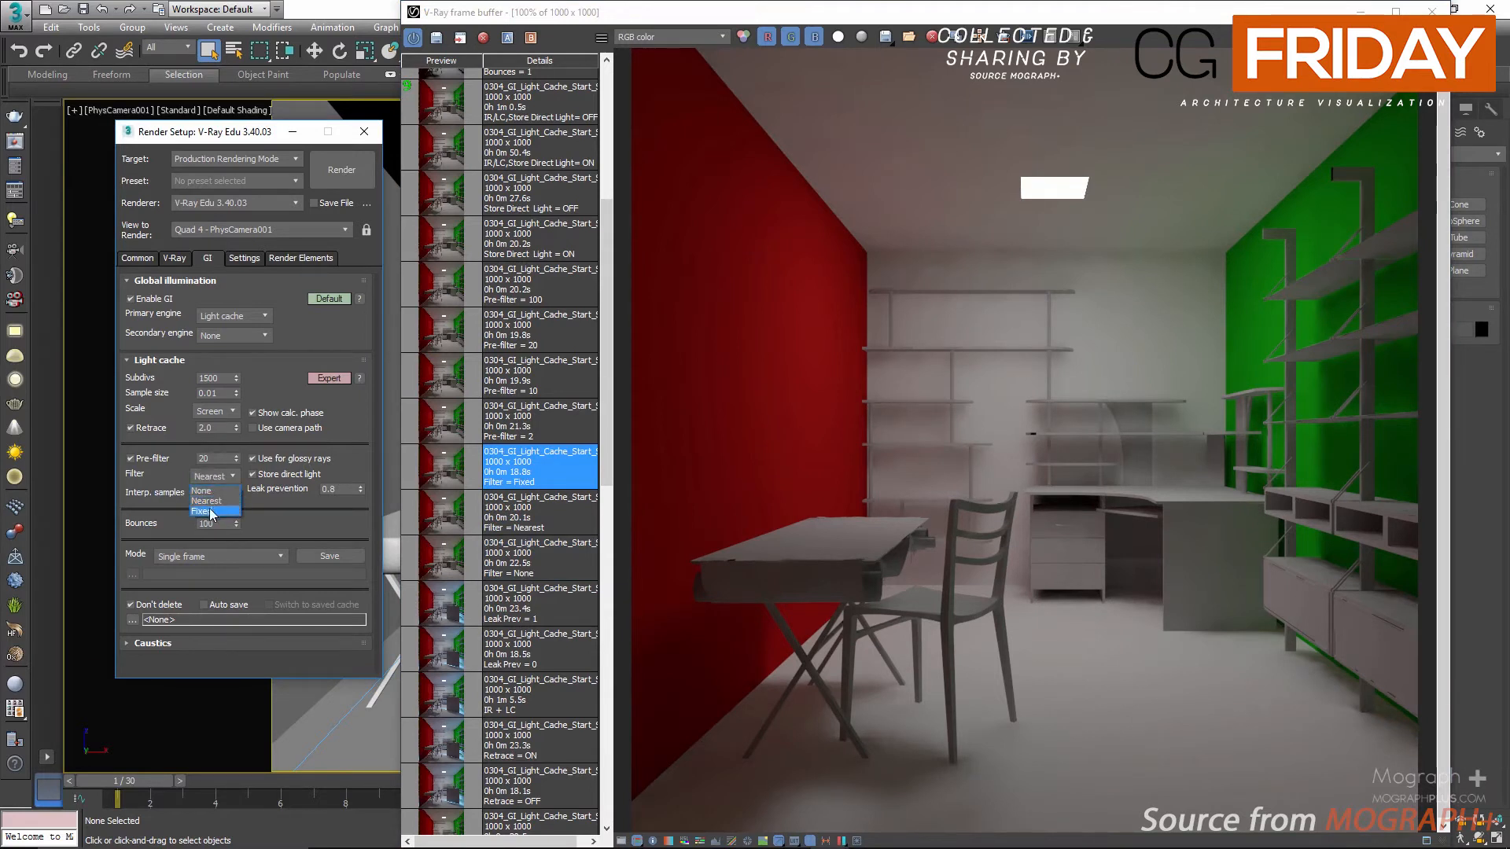
click(206, 513)
double_click(209, 494)
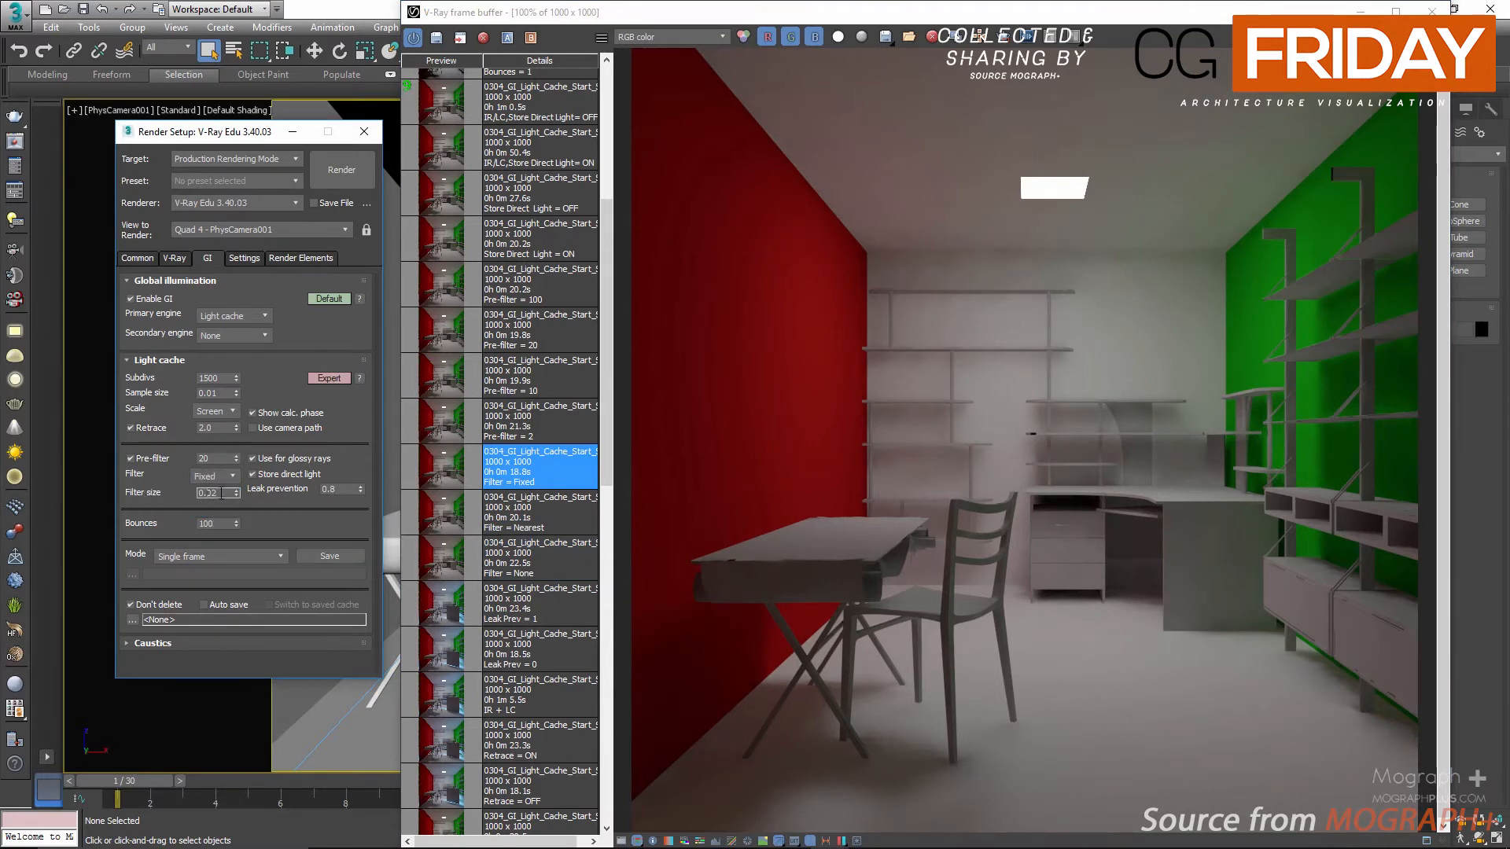
click(217, 501)
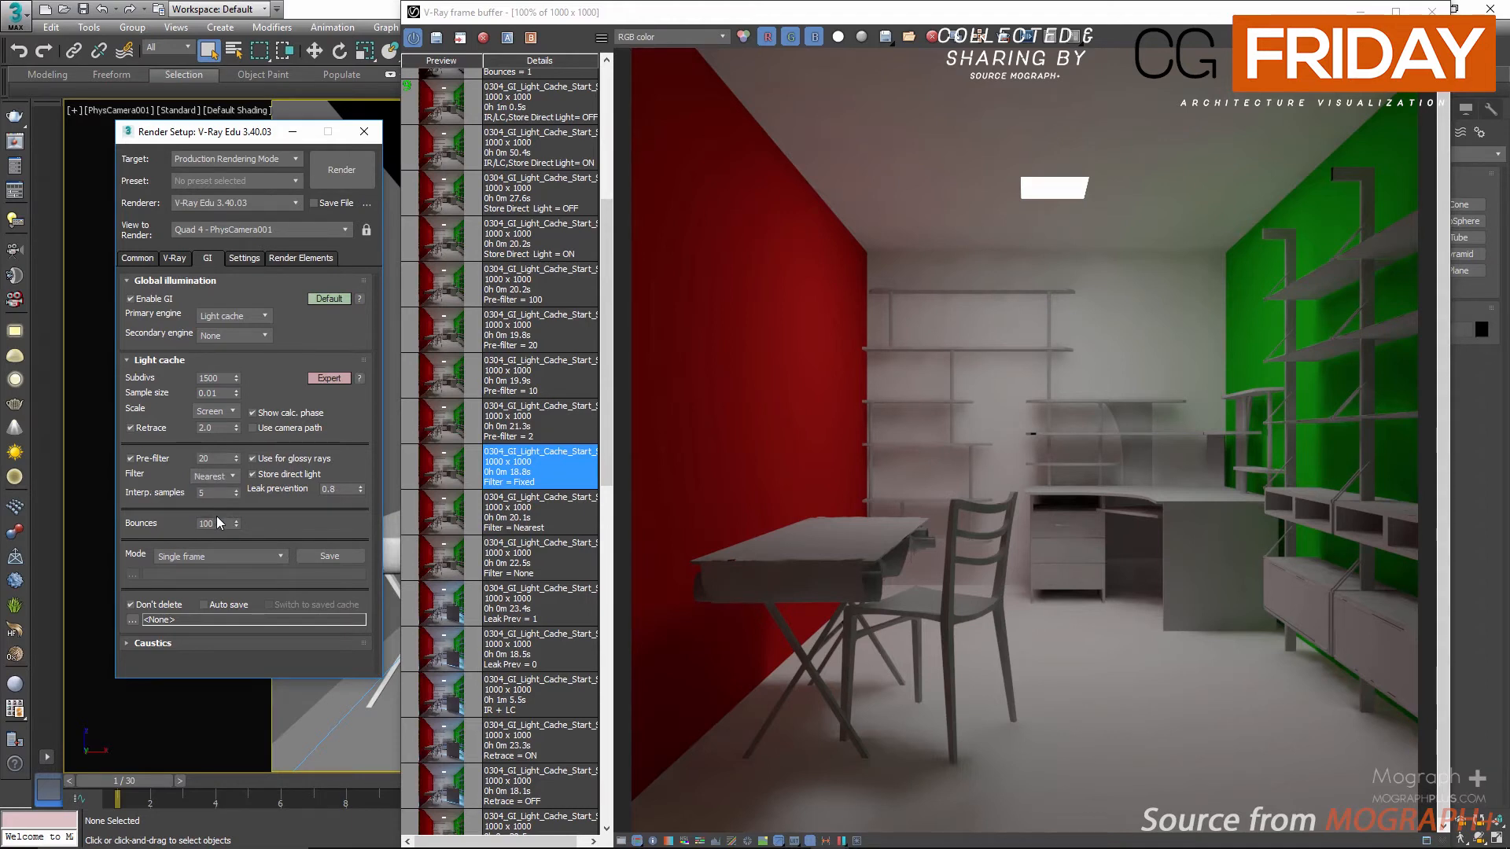
click(213, 477)
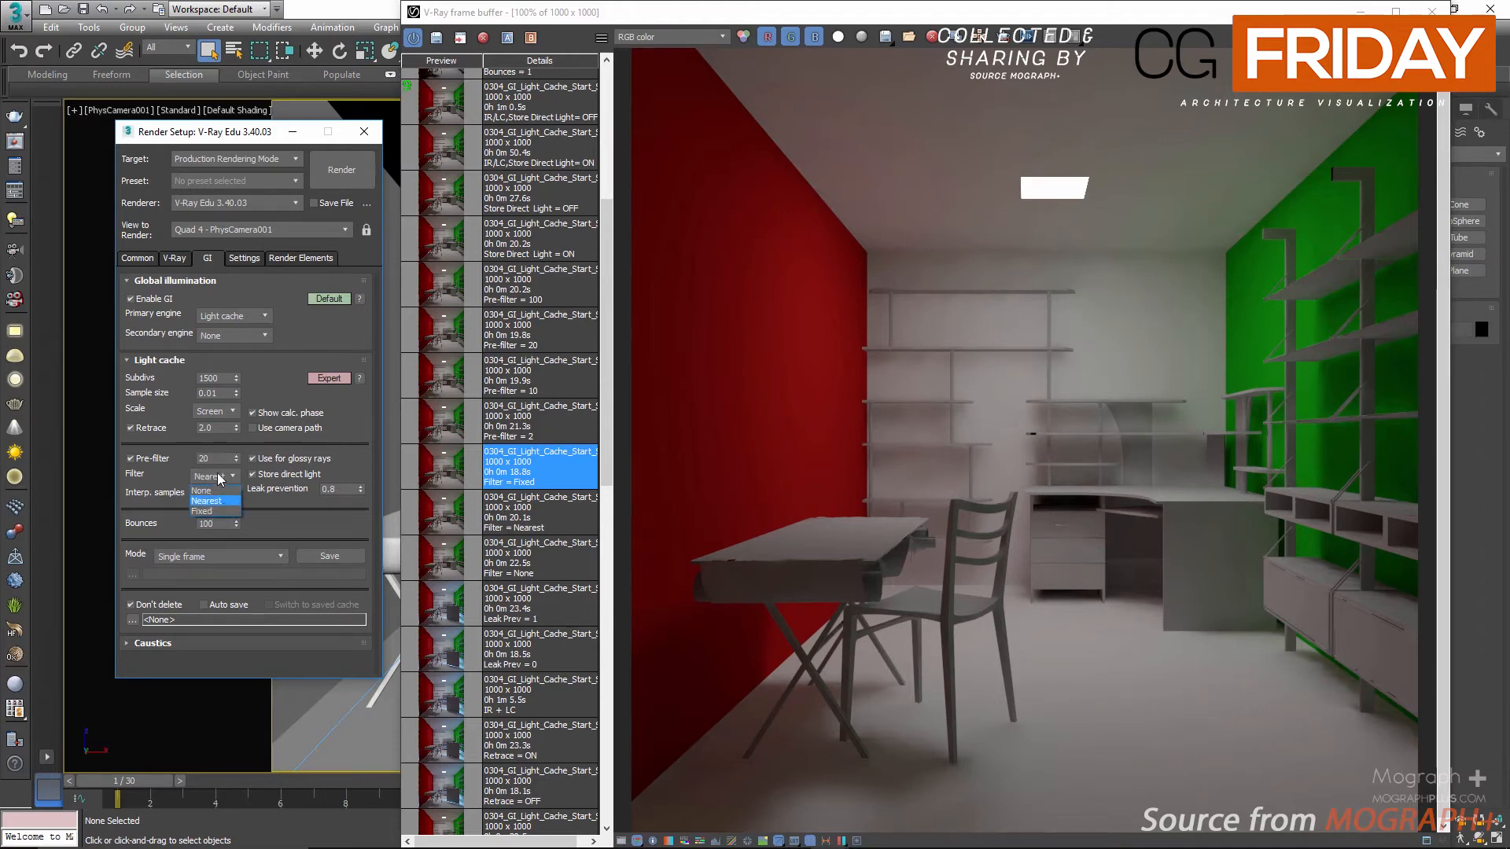
click(214, 502)
click(218, 494)
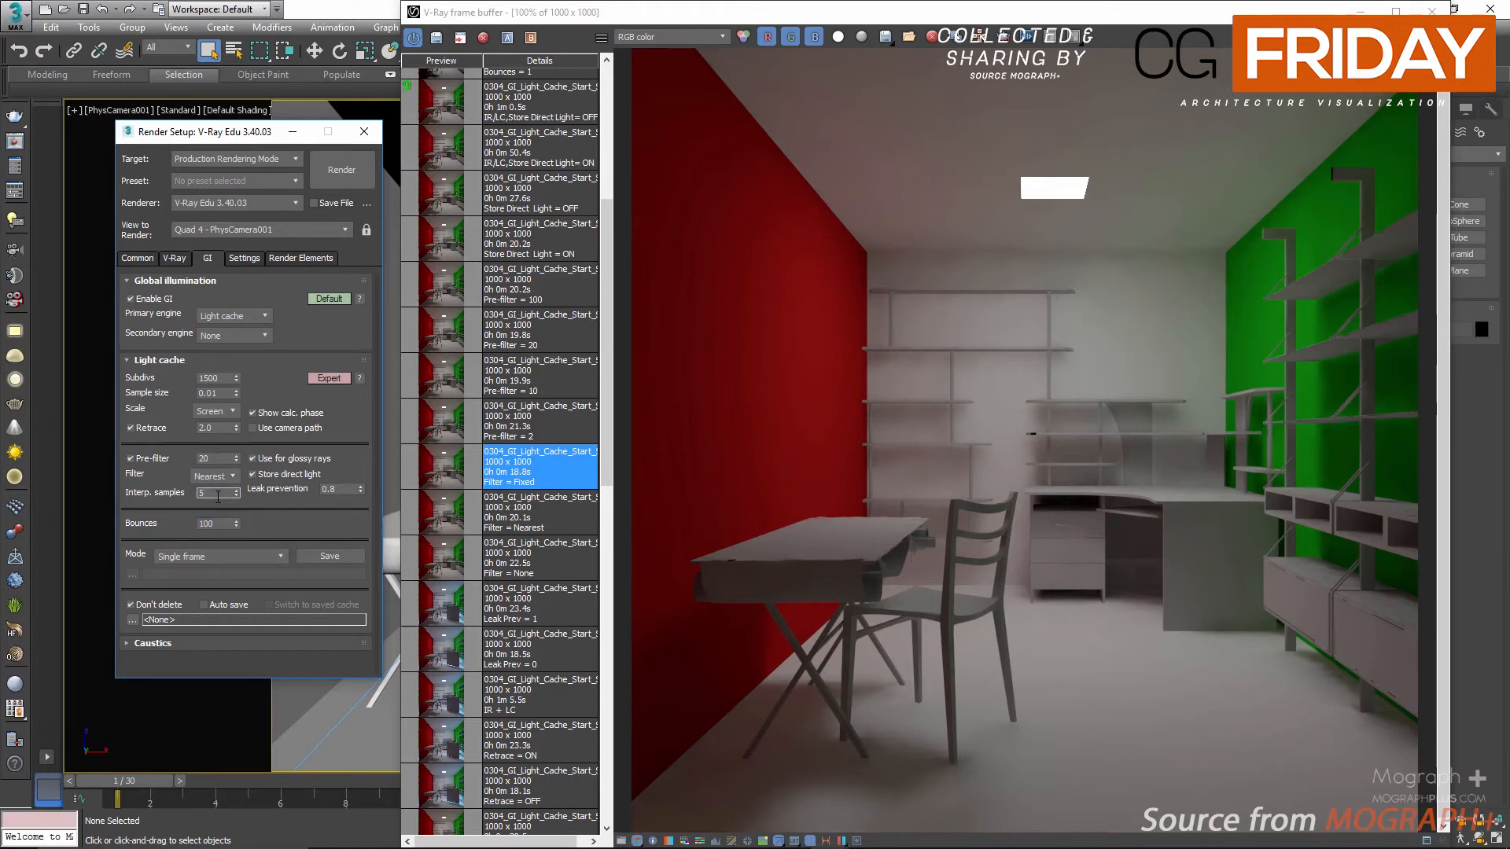
click(276, 498)
- Toggle Pre-filter off and back on, and load the saved Pre-filter = 2, 10, 20 and 100 renders in turn
click(132, 459)
click(131, 459)
click(438, 438)
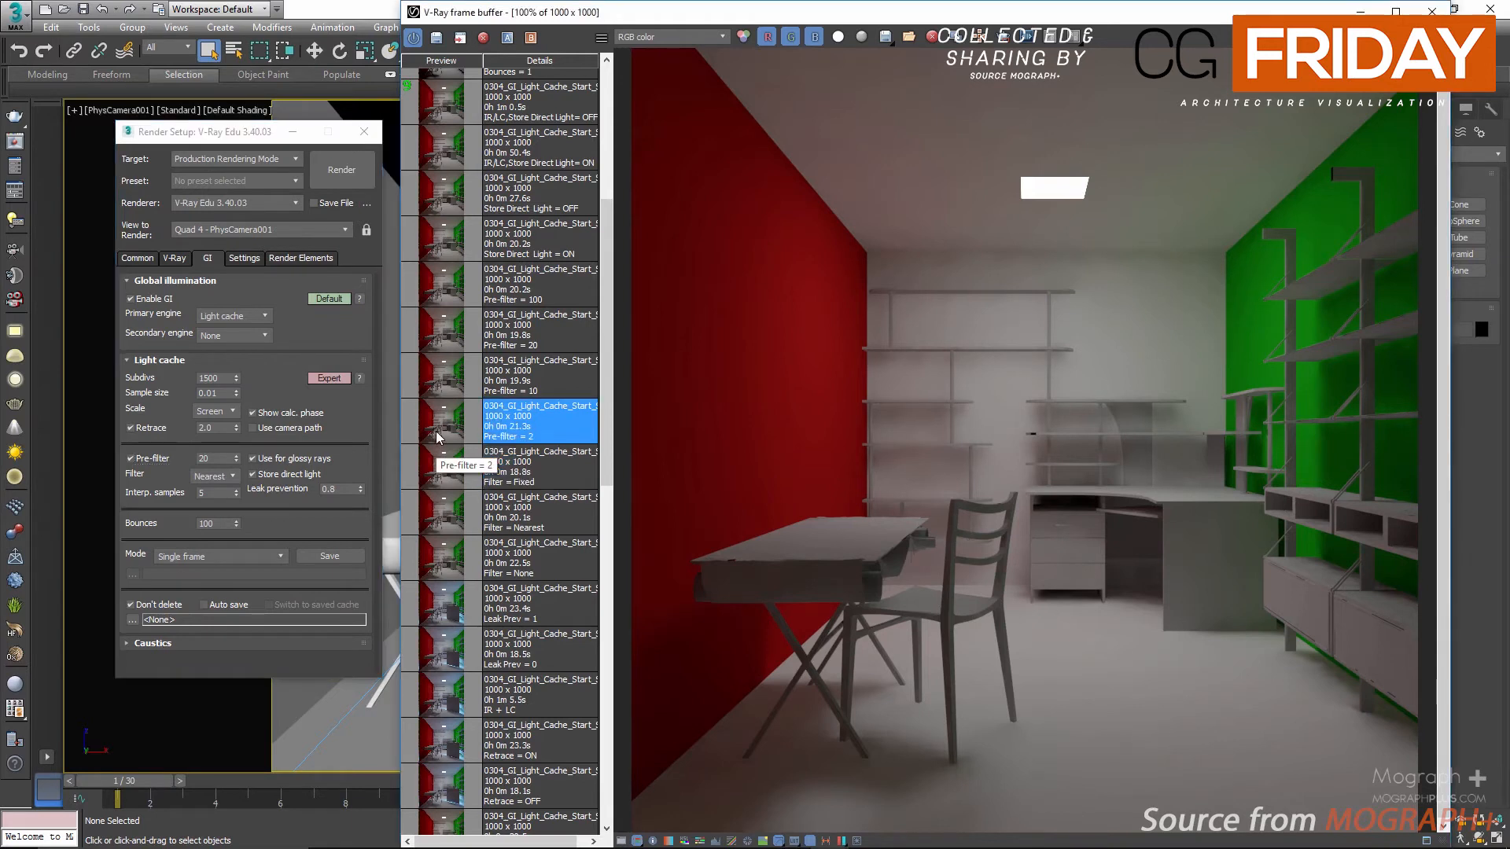
scroll(438, 437, up, 5)
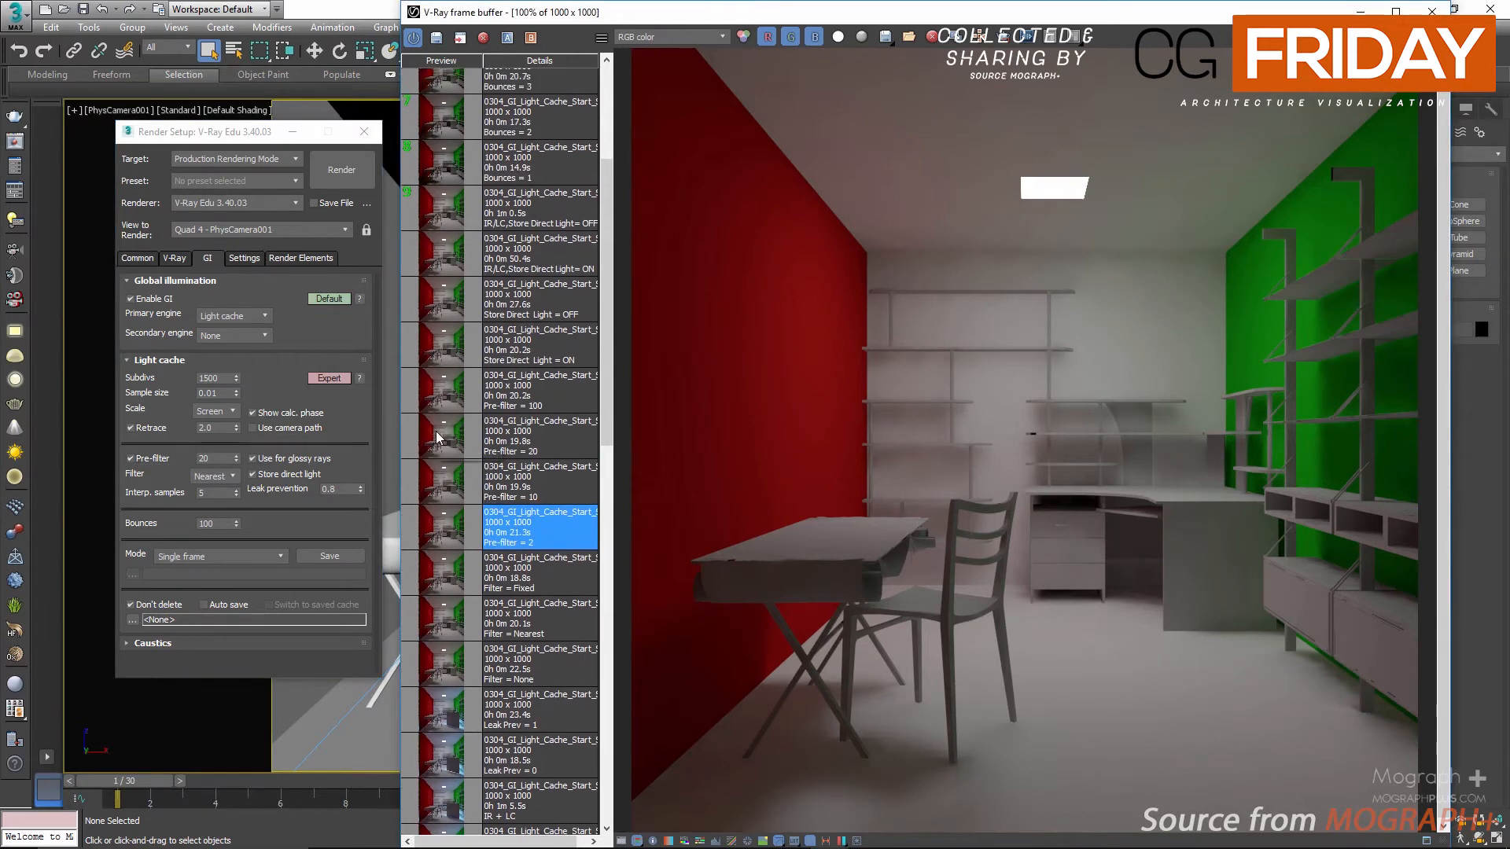
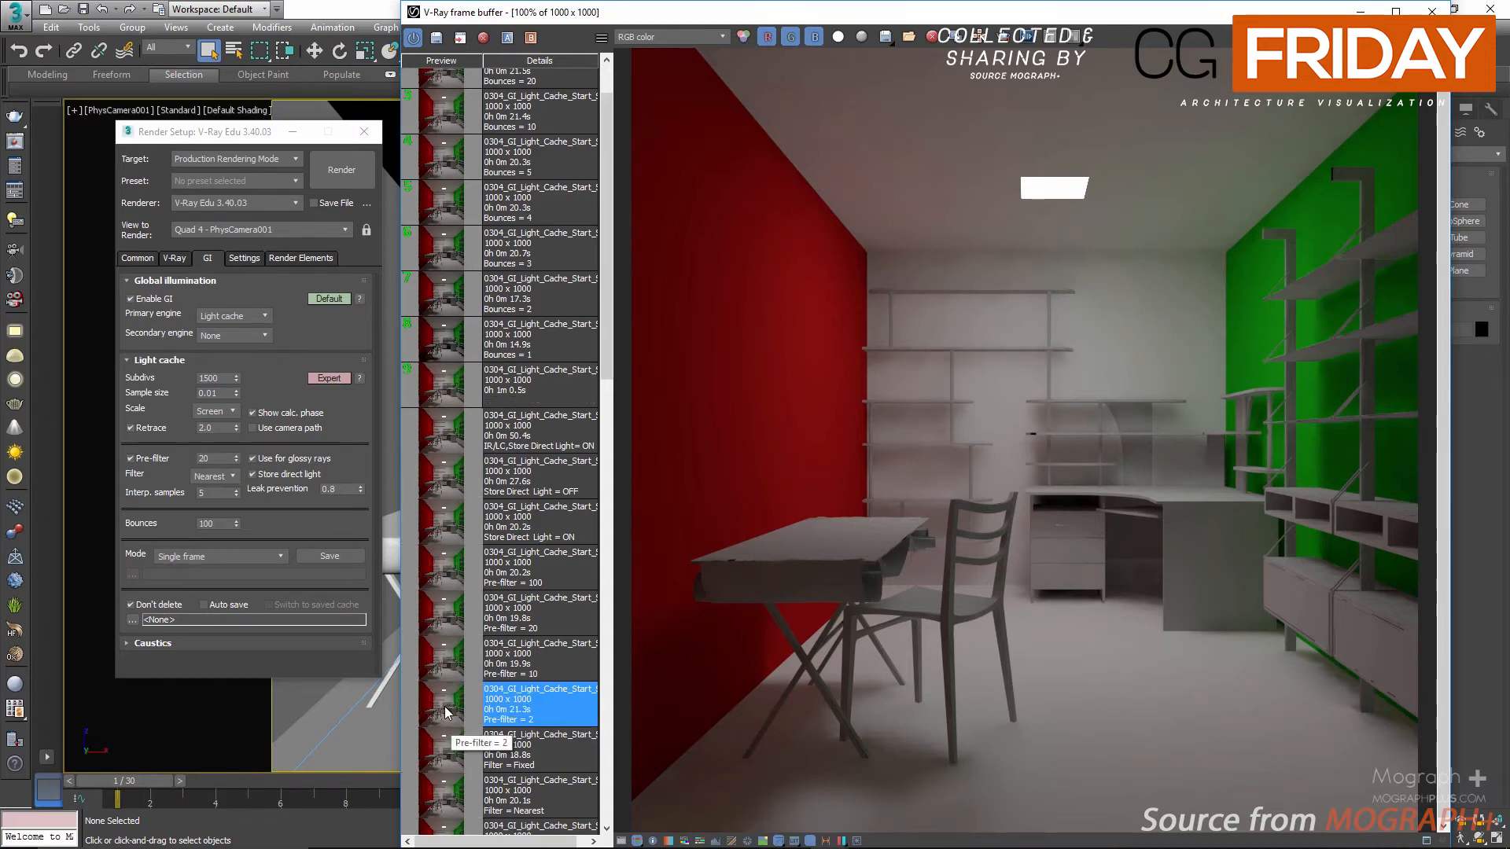
double_click(446, 711)
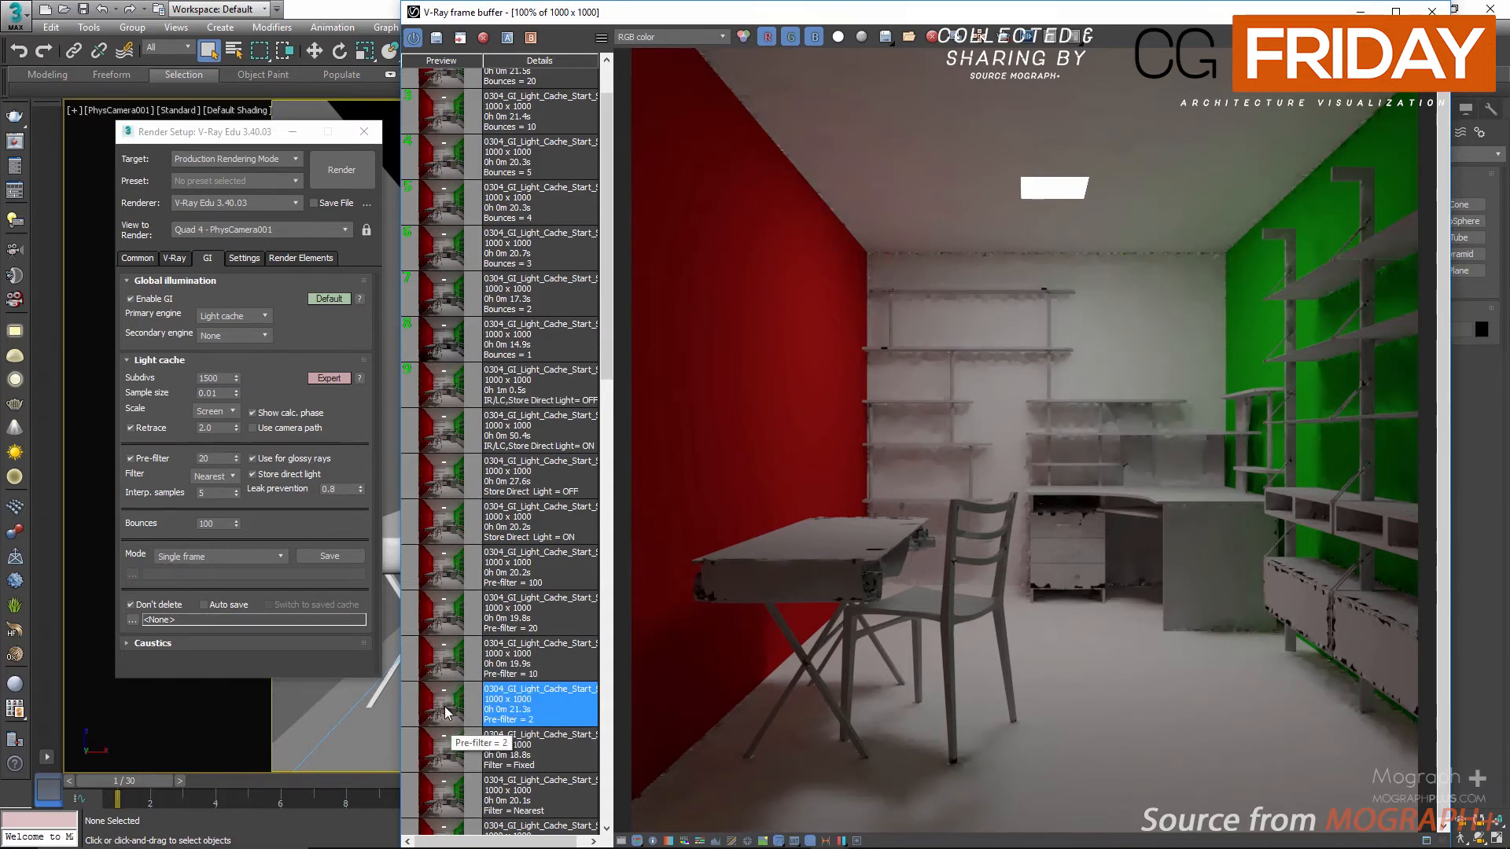
click(450, 663)
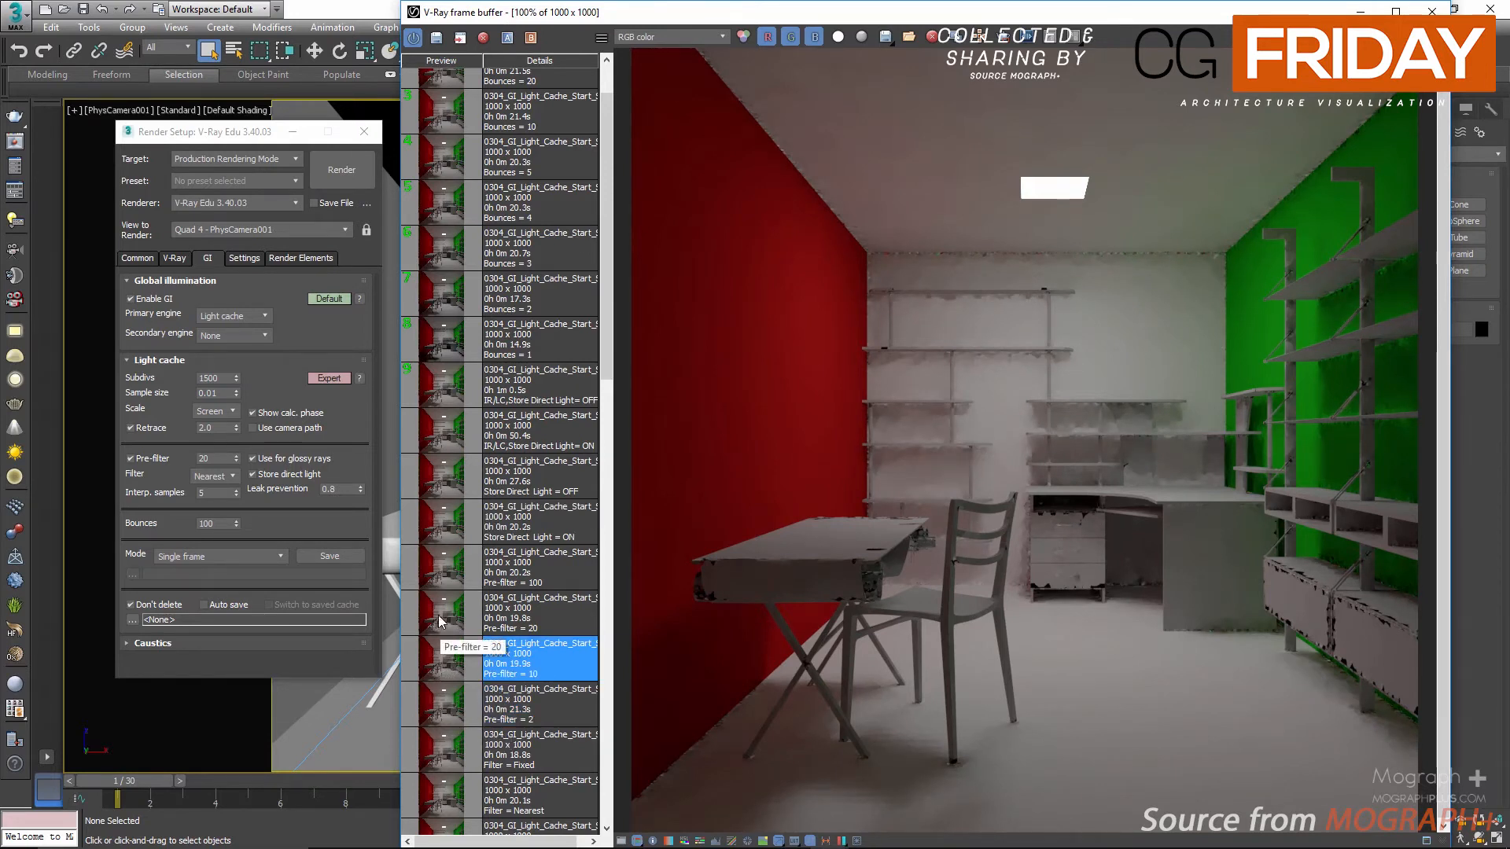
click(441, 623)
click(439, 577)
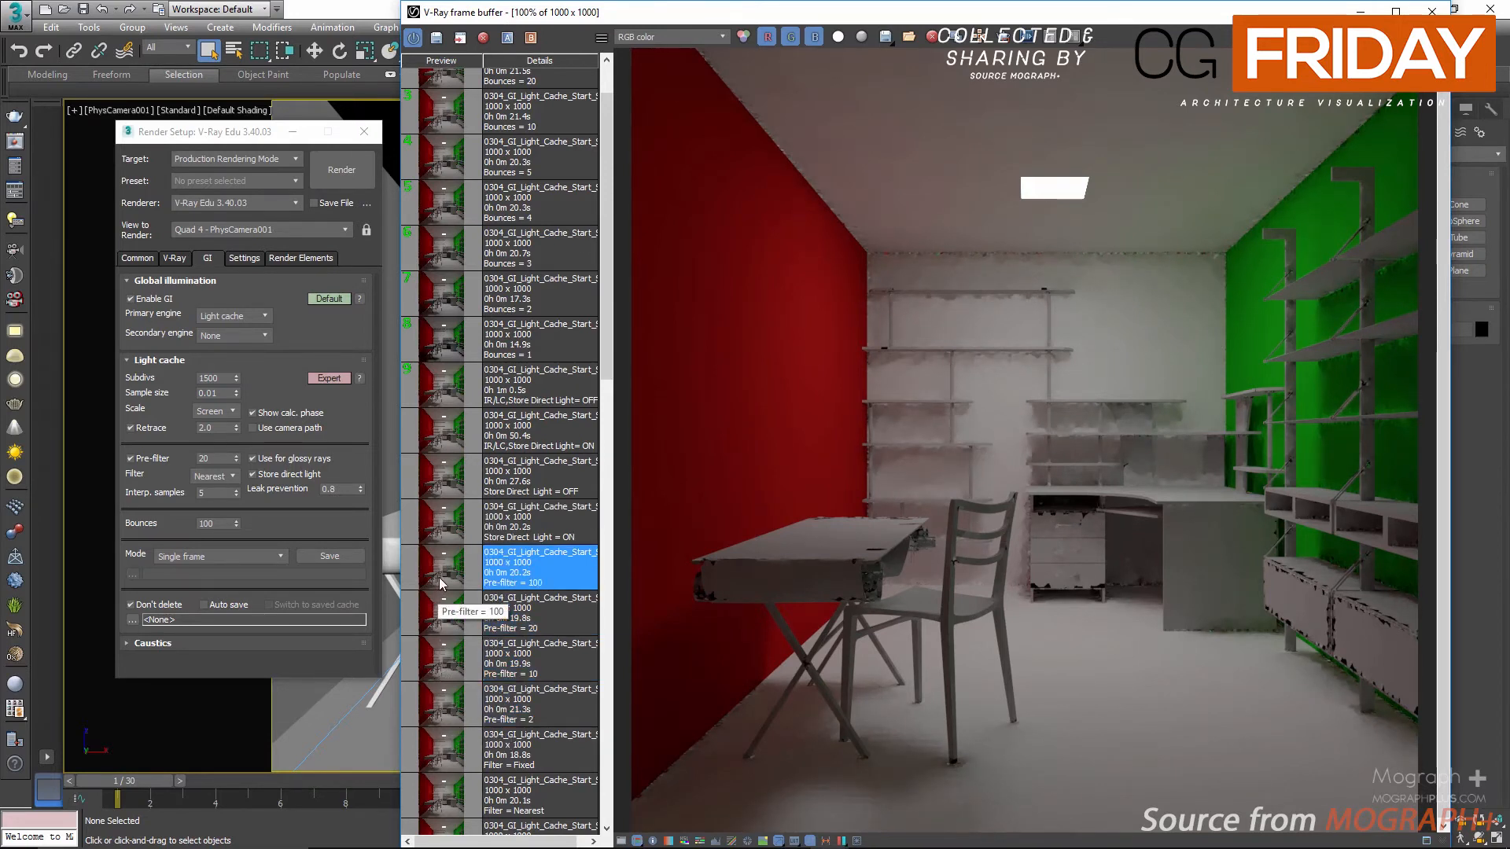
- Compare the saved Pre-filter = 2 and Pre-filter = 100 renders up close around the desk and chair at 200%
scroll(793, 753, up, 2)
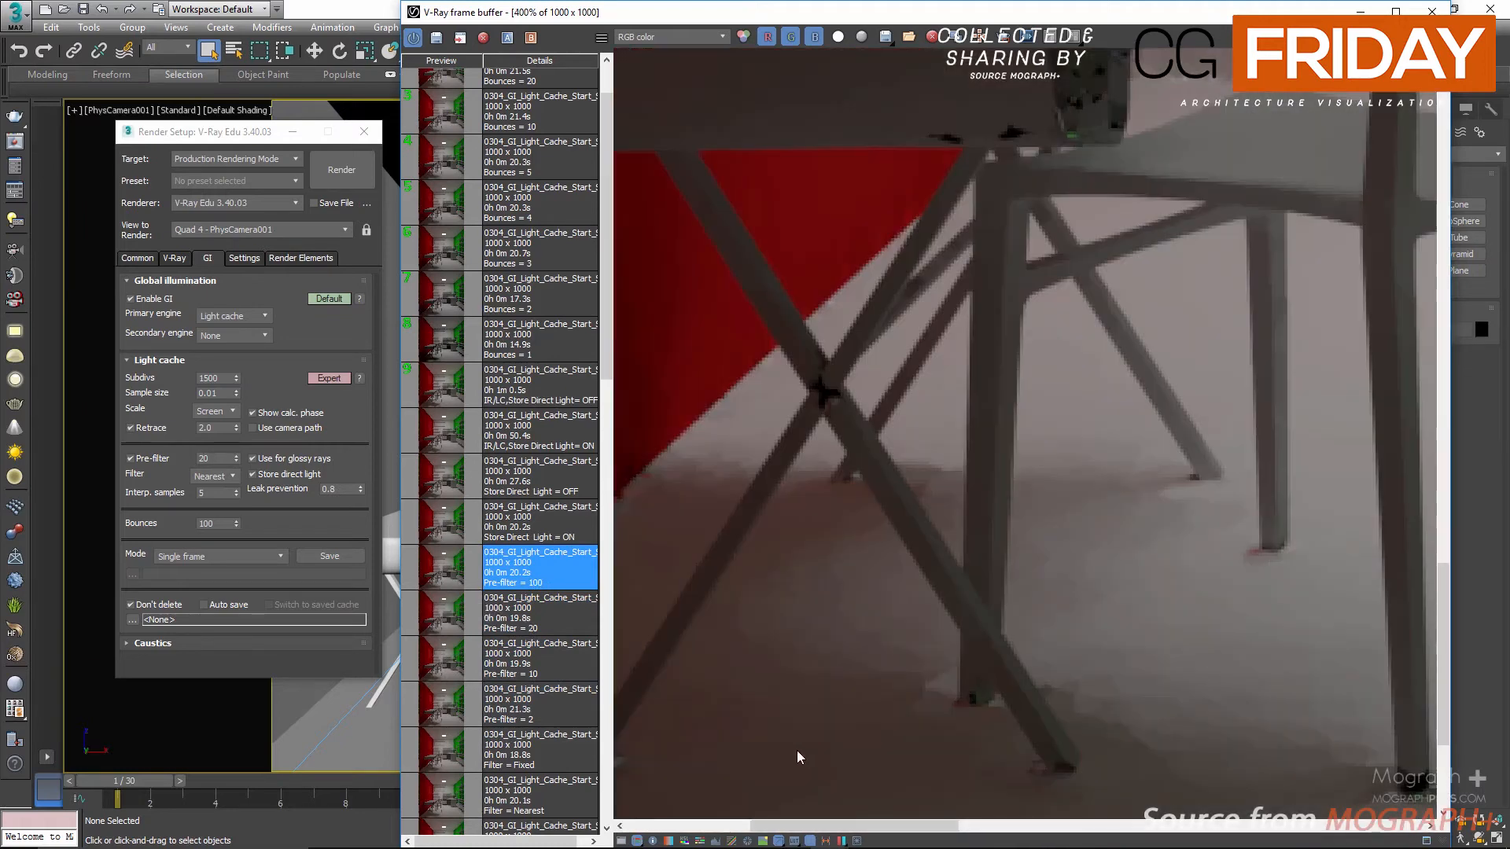
middle_drag(796, 750, 942, 505)
scroll(822, 549, down, 1)
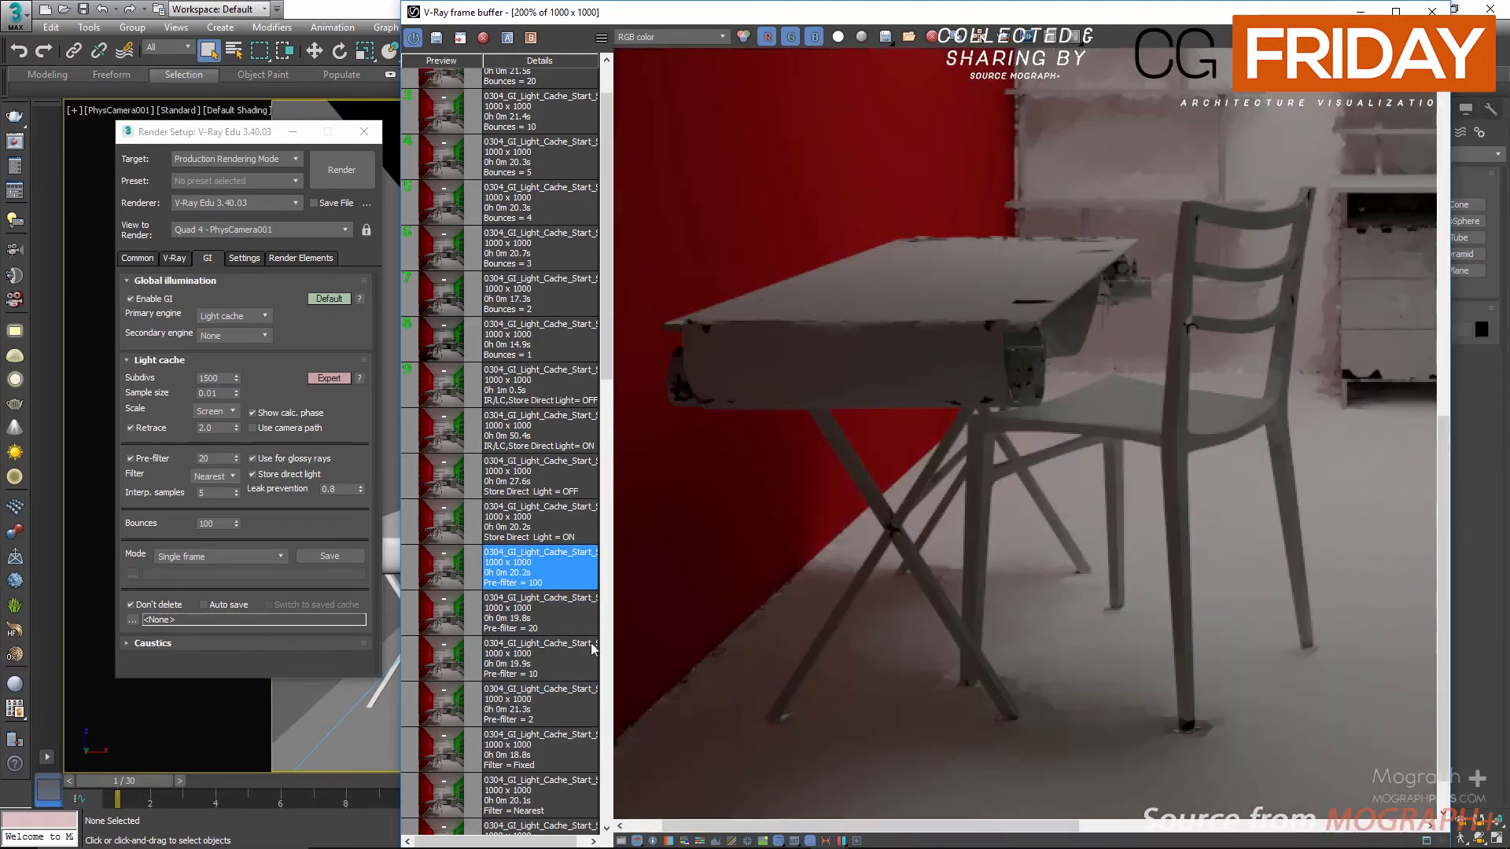
click(454, 709)
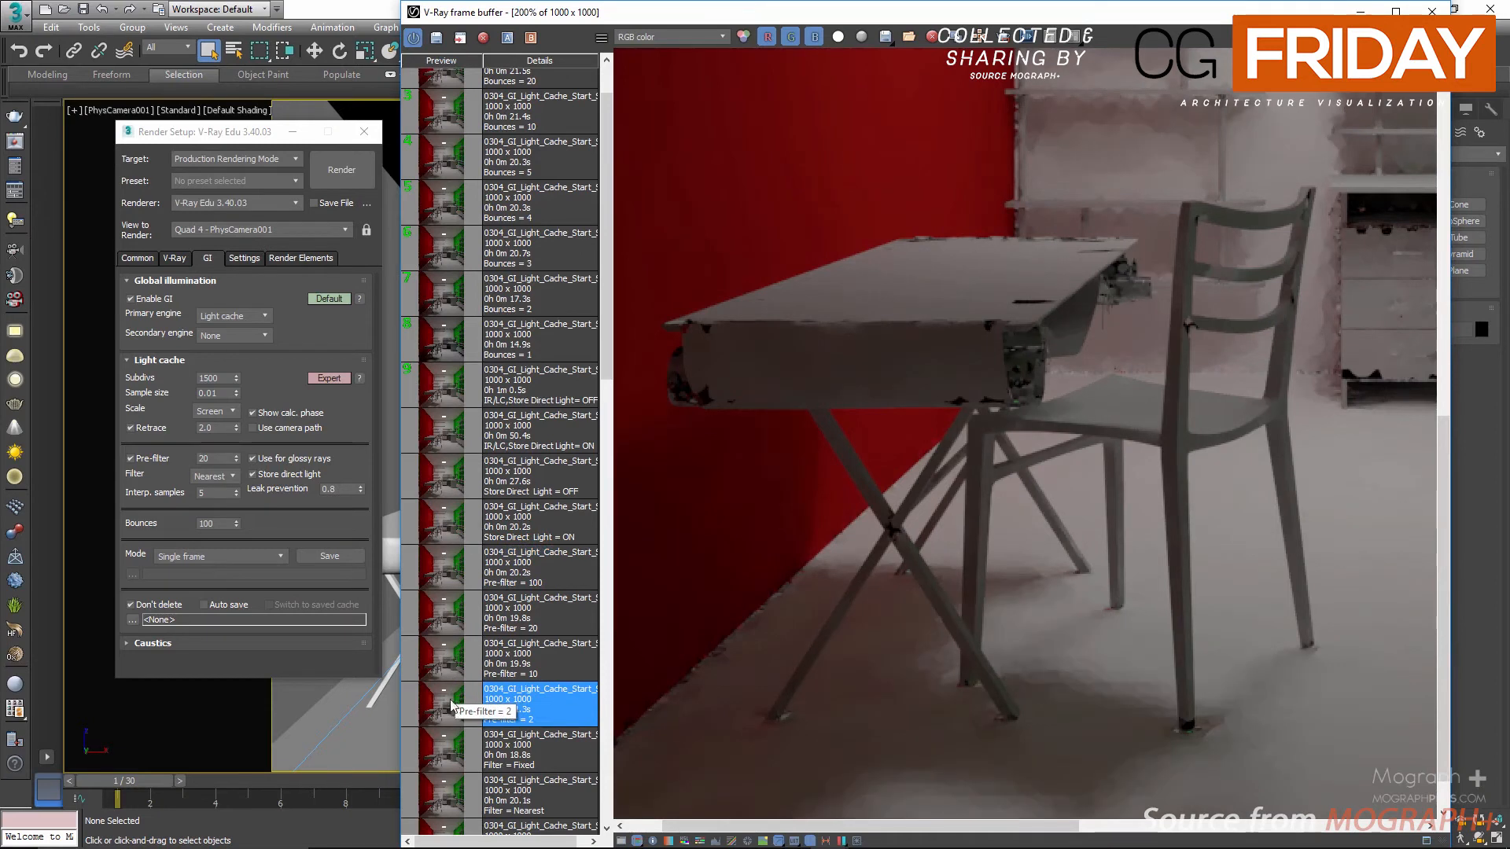
click(452, 576)
click(460, 702)
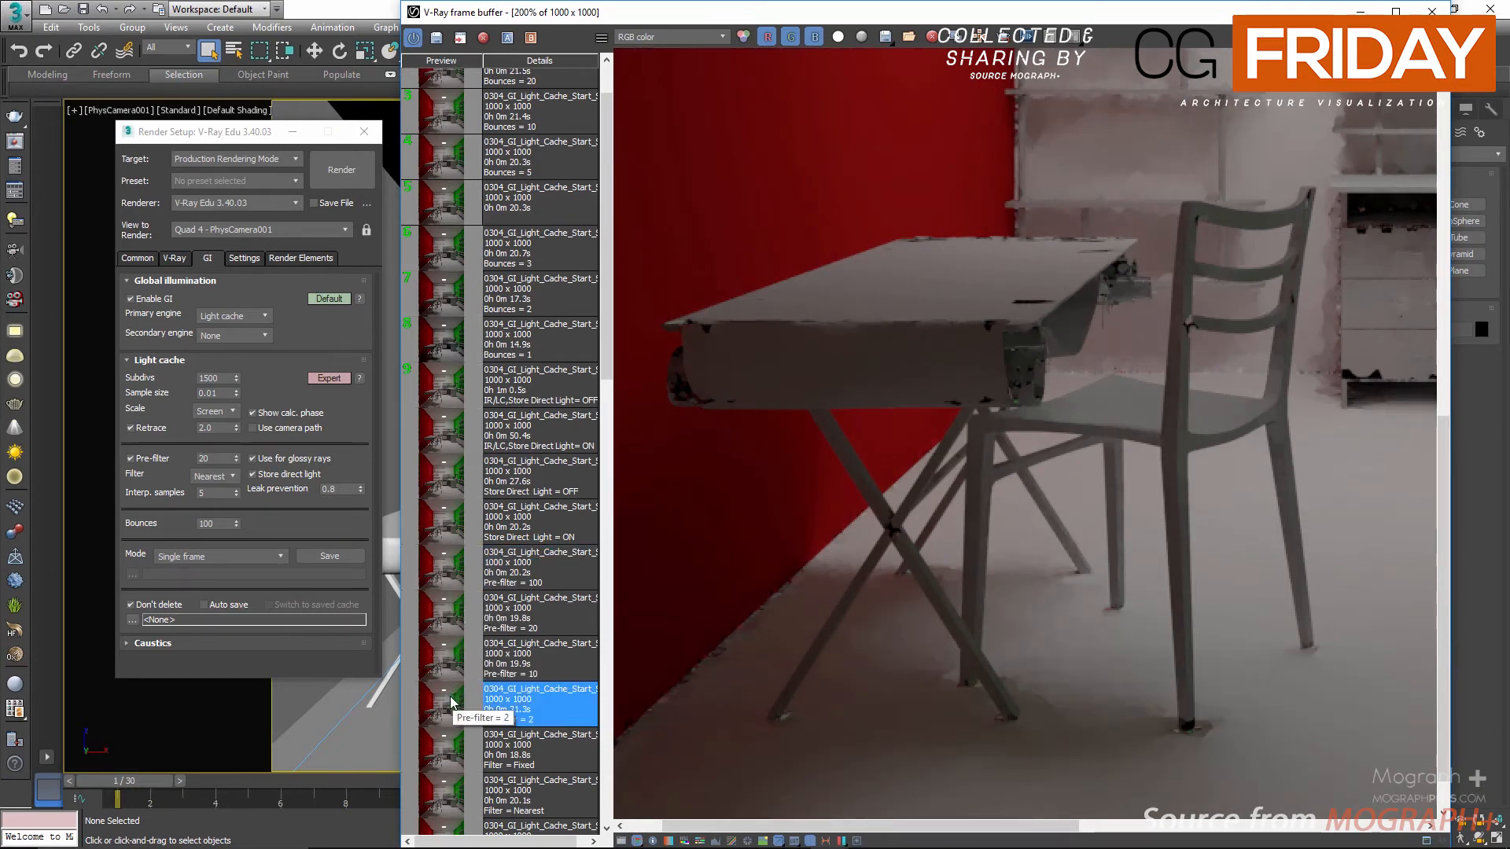
- Compare the Pre-filter = 2 render as A with Pre-filter = 100 as B by sweeping the split line, and end the comparison
click(507, 37)
click(573, 580)
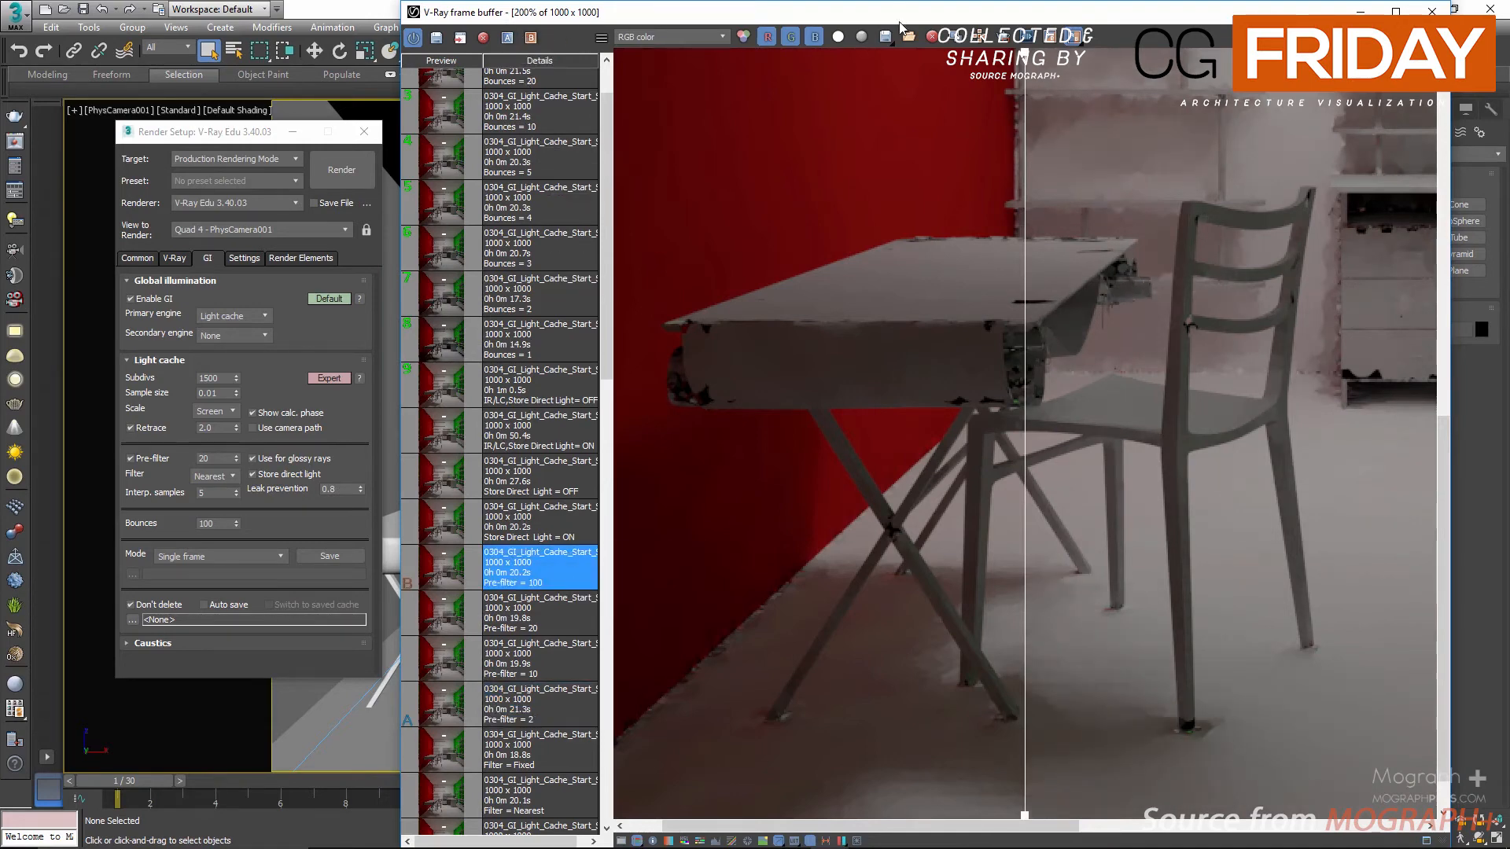
scroll(958, 333, down, 1)
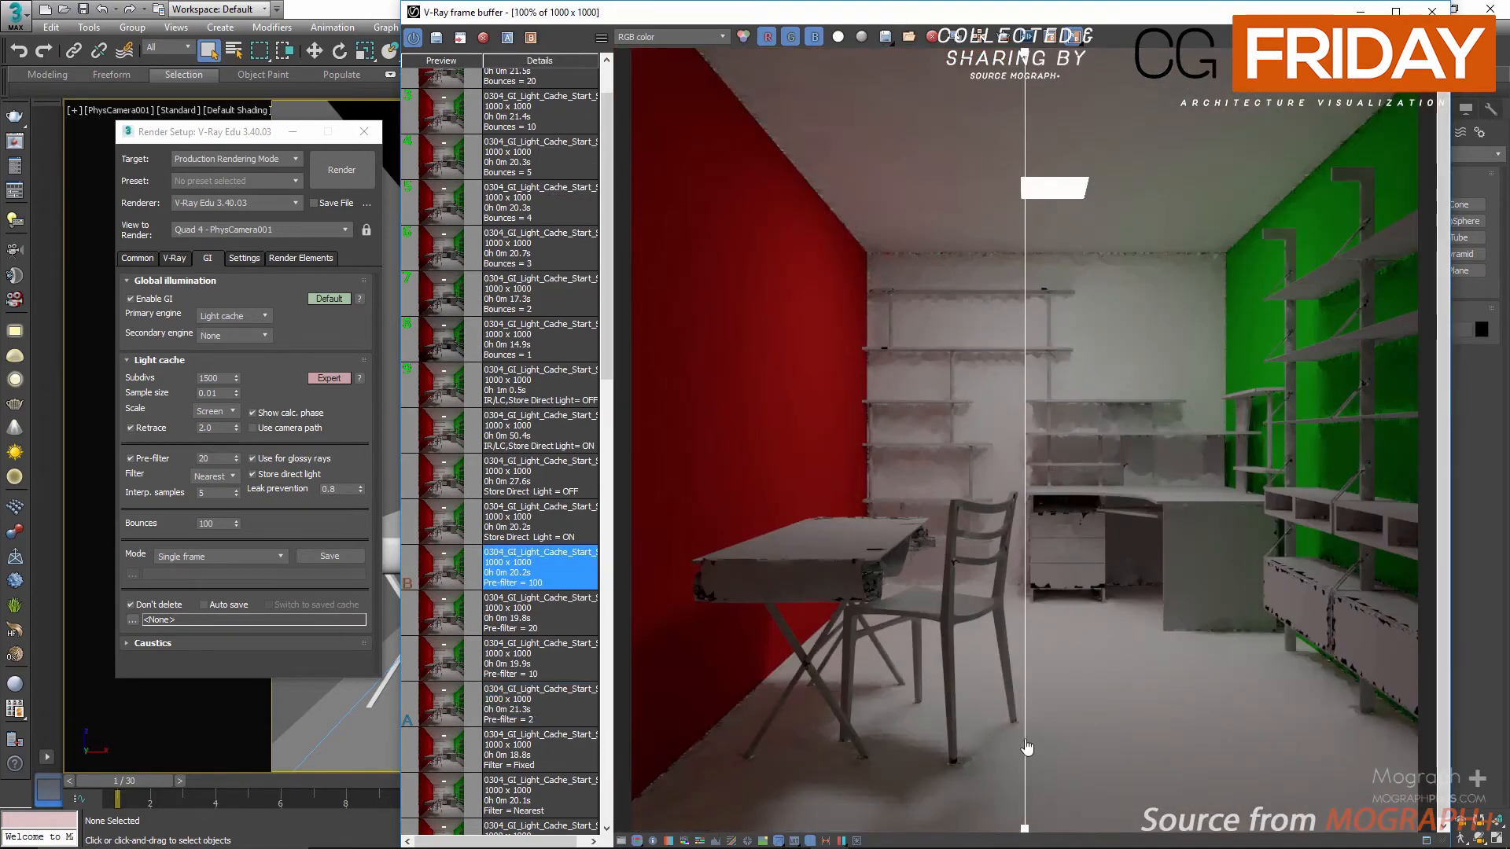
drag(1026, 747, 601, 751)
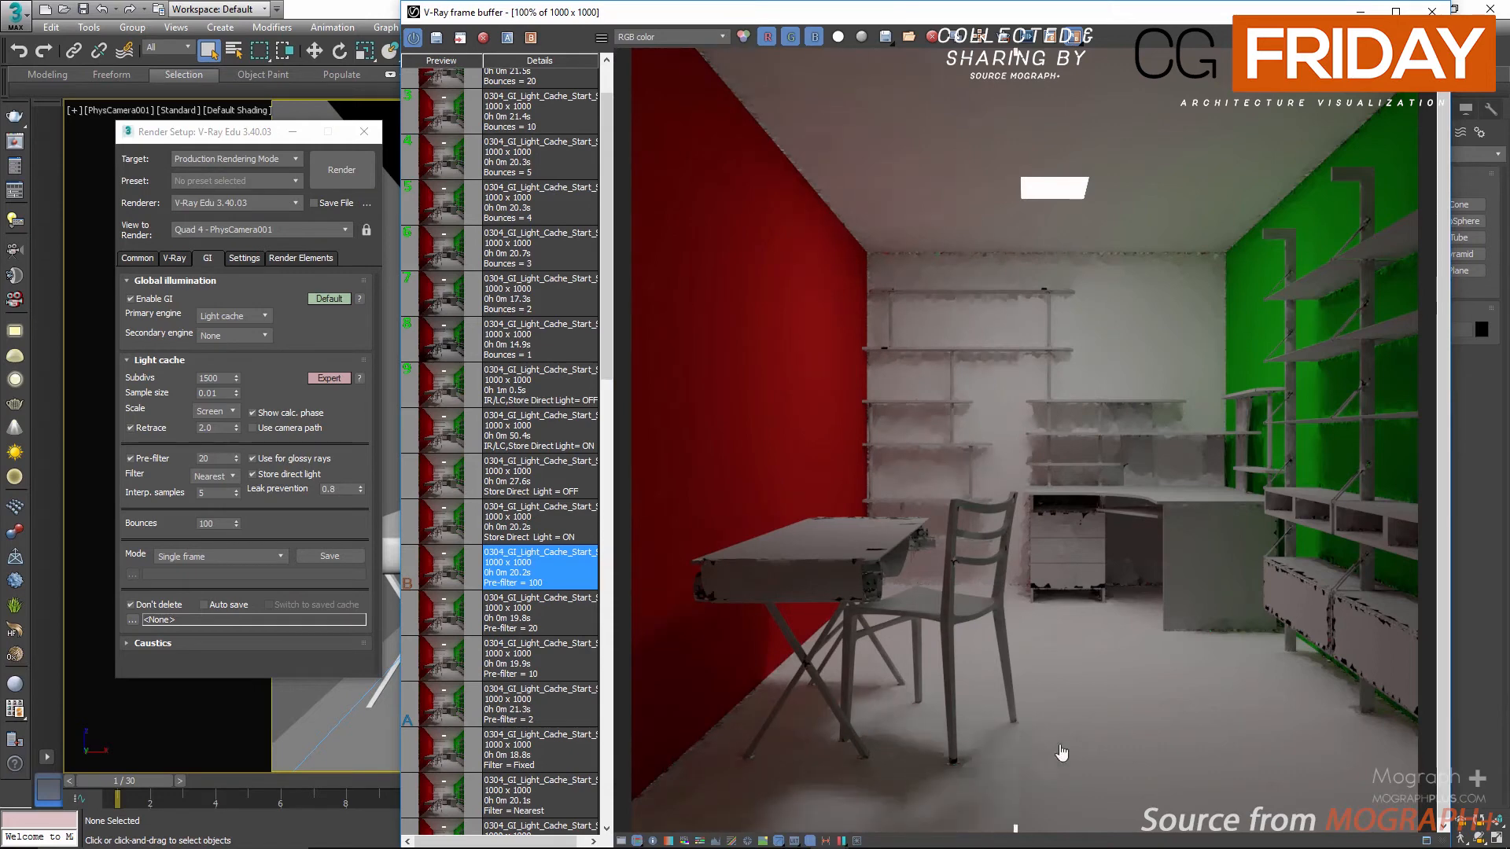
drag(1062, 753, 824, 818)
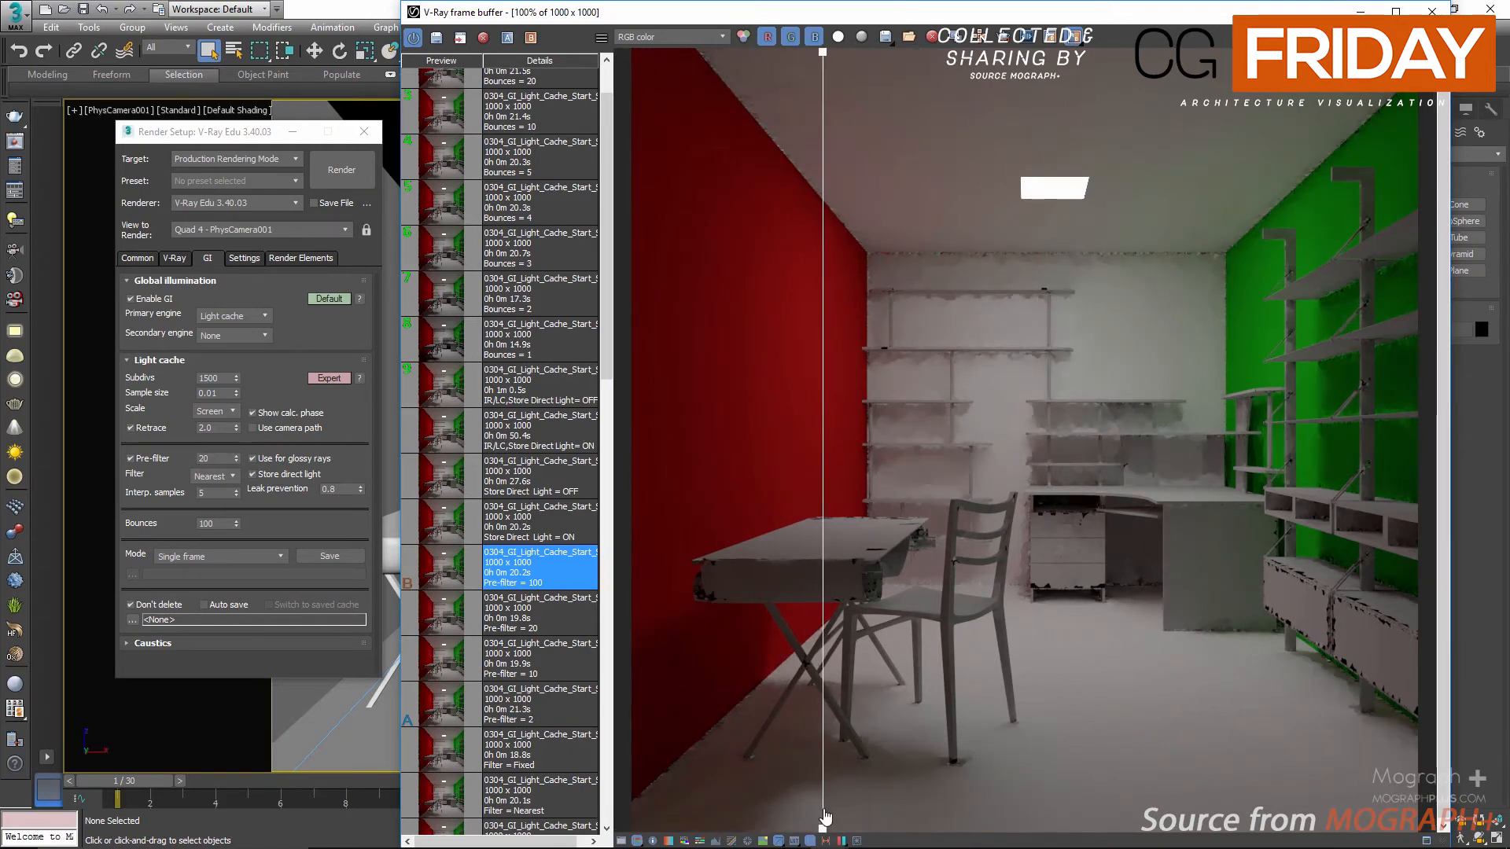
scroll(804, 789, up, 1)
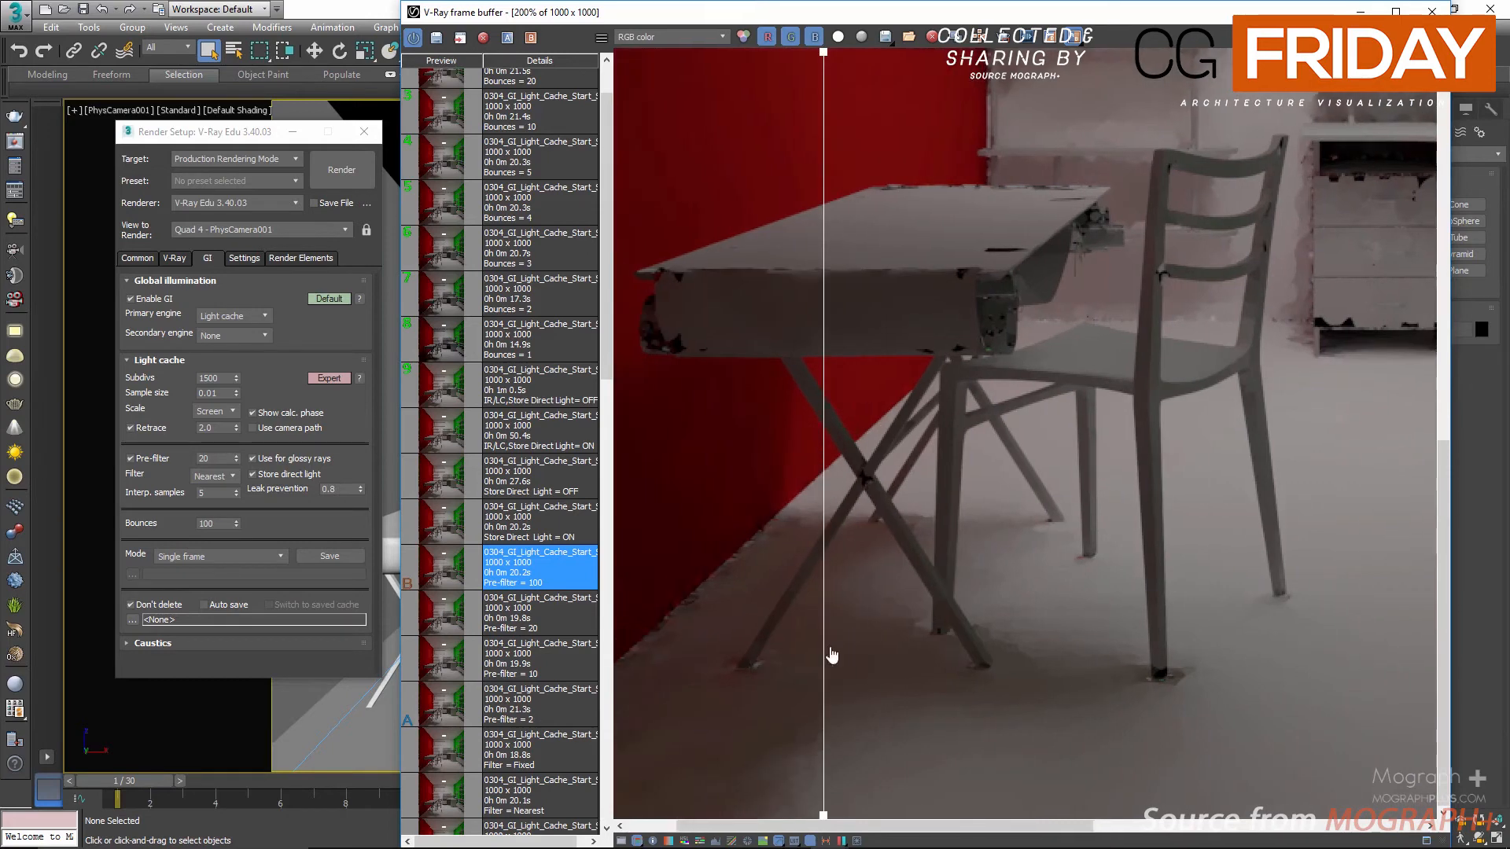
drag(826, 650, 1098, 641)
click(1075, 38)
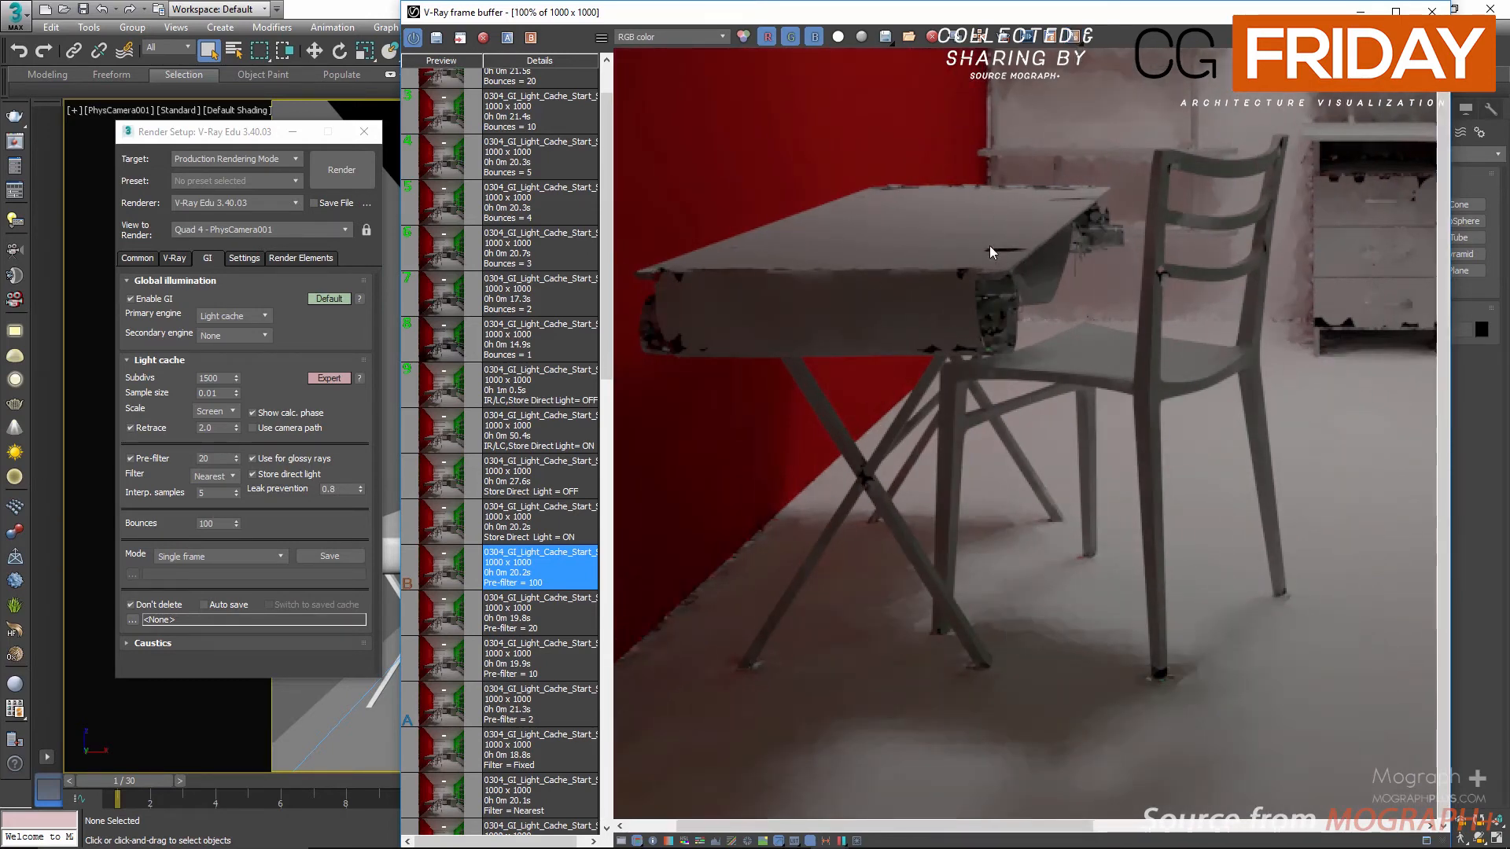
scroll(959, 275, down, 1)
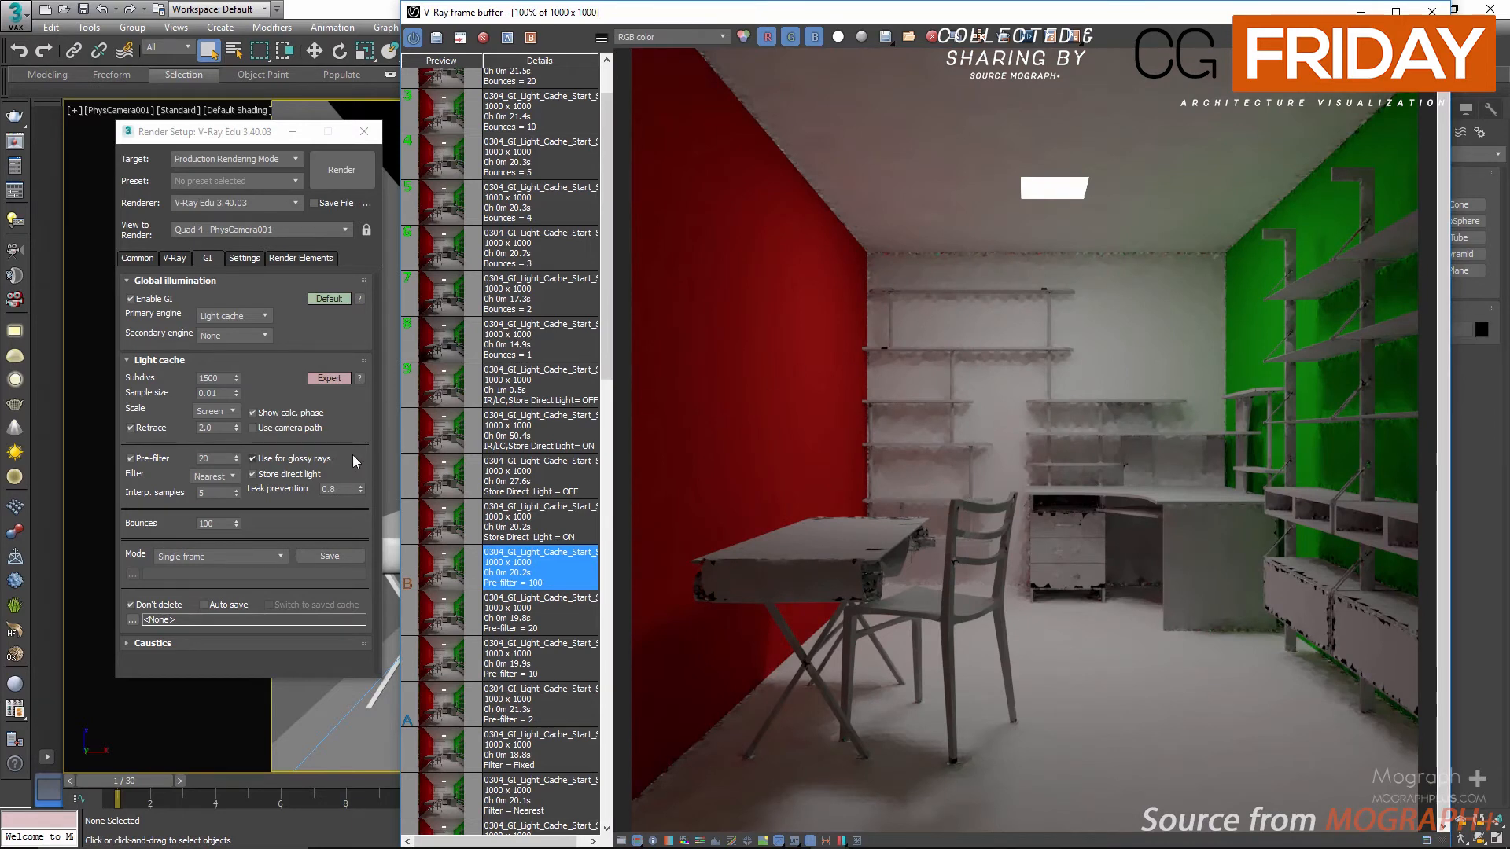
- Review the Use for glossy rays option, and toggle Retrace and Store direct light off and back on
click(300, 466)
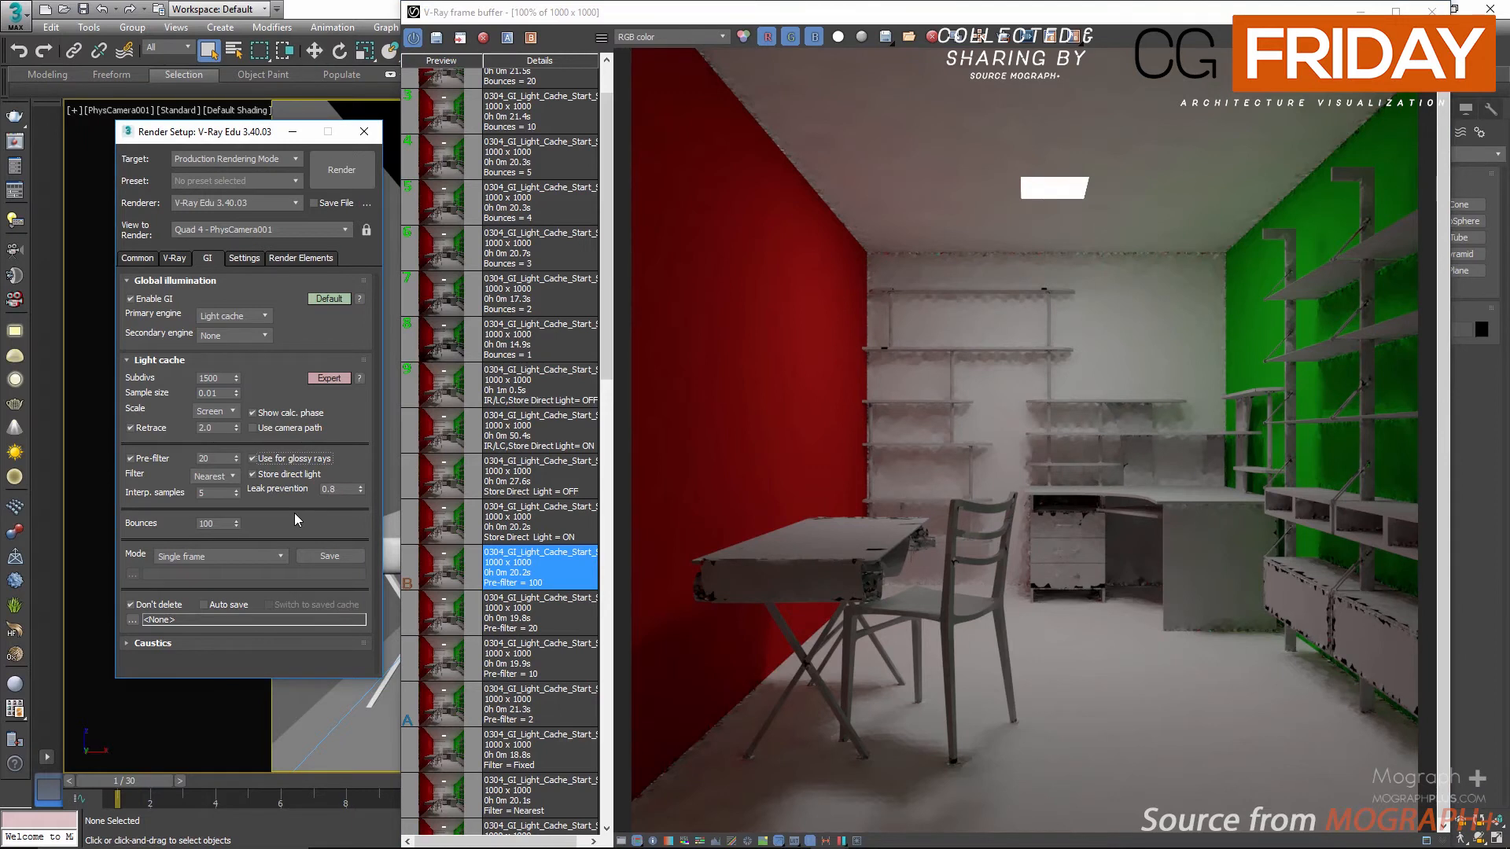
scroll(525, 598, up, 2)
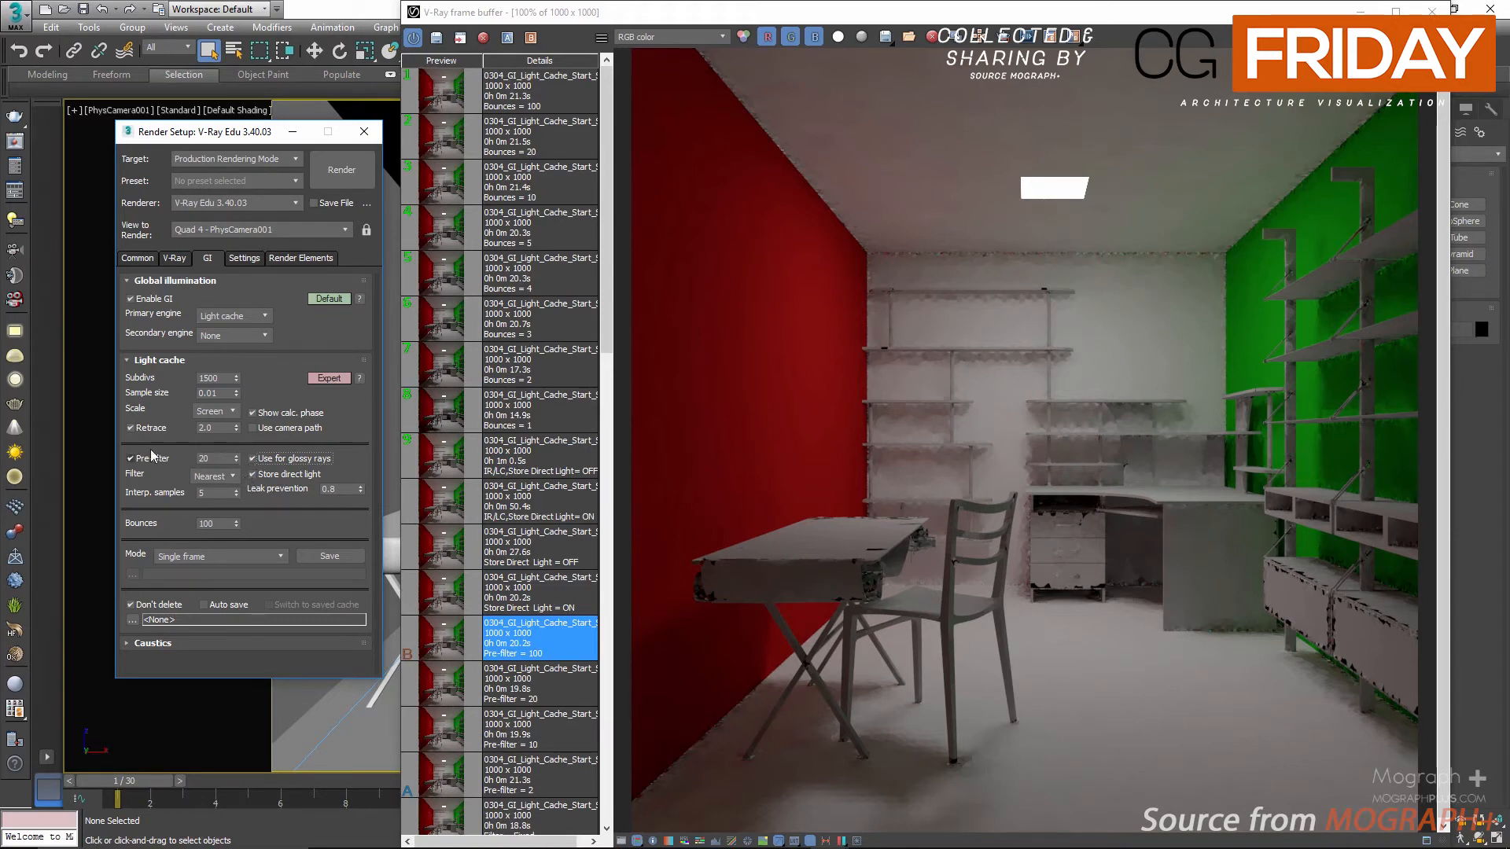
click(131, 429)
click(131, 429)
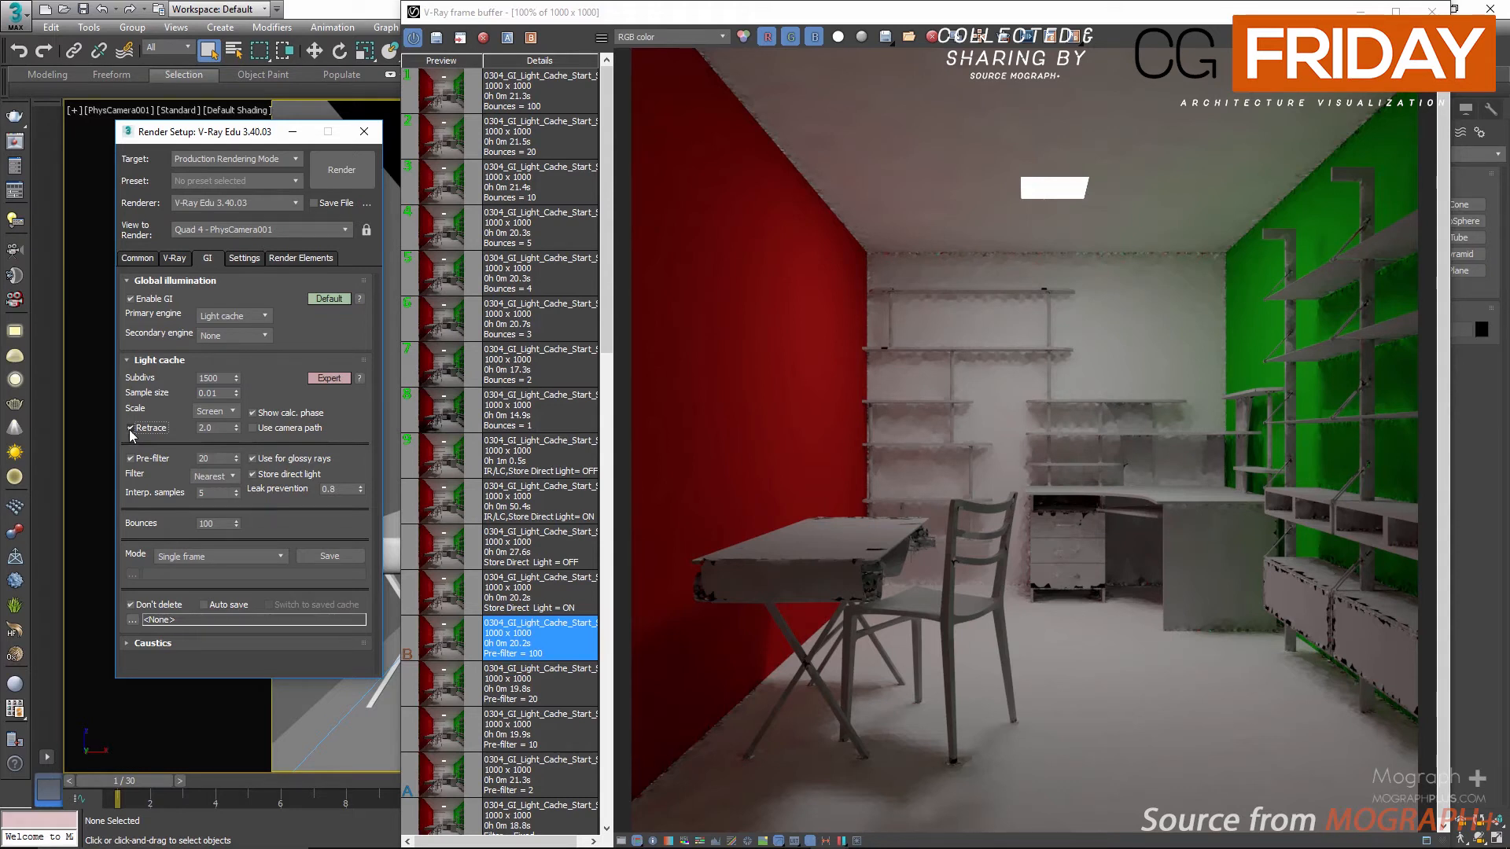
click(253, 474)
click(253, 474)
click(280, 476)
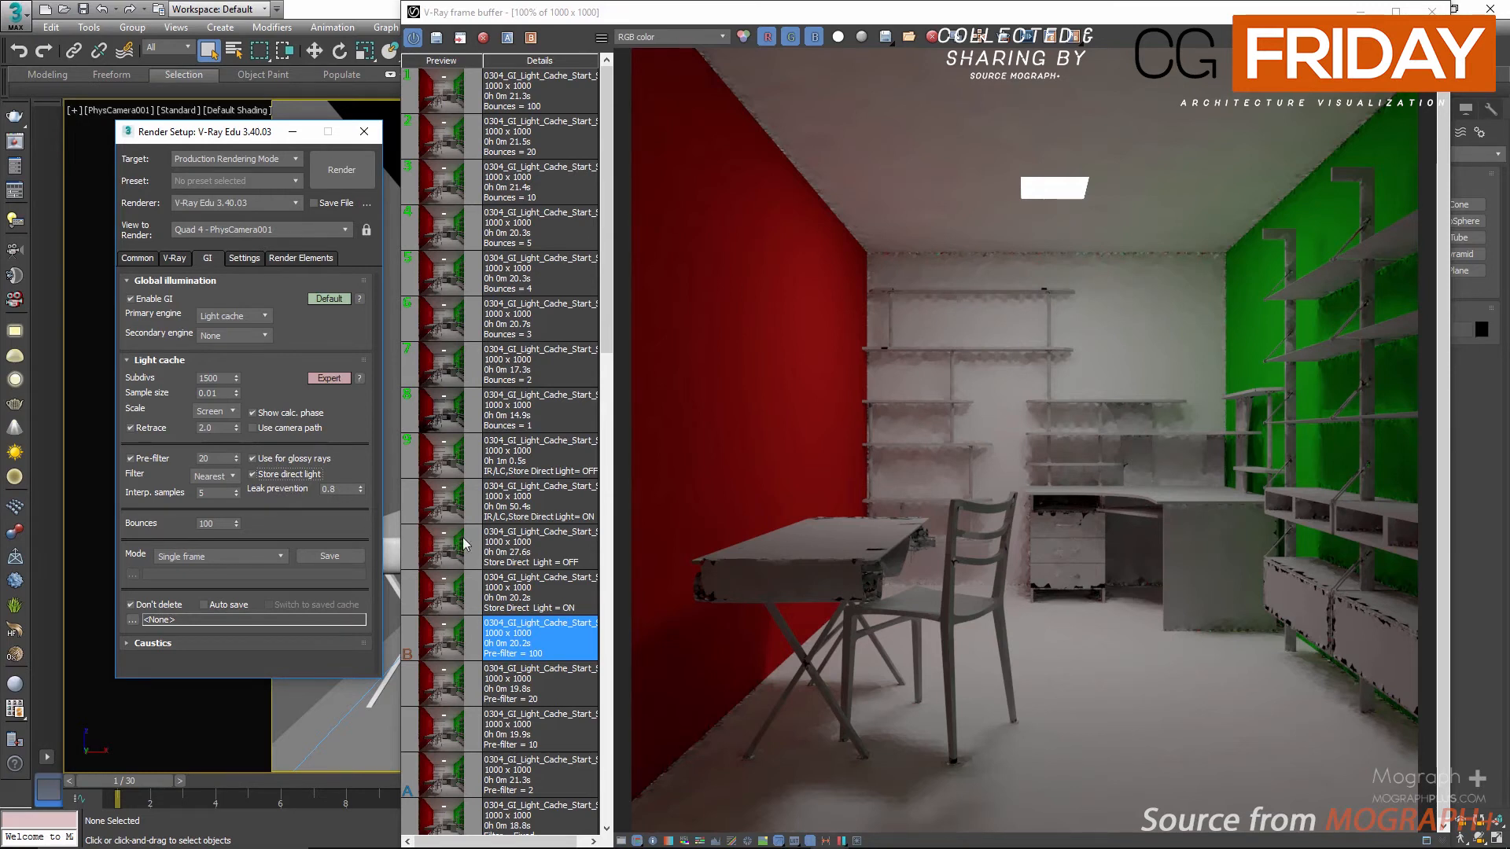
- Load the saved "Store Direct Light = ON" render, view its VRayLighting element, and return to the RGB color channel
click(460, 605)
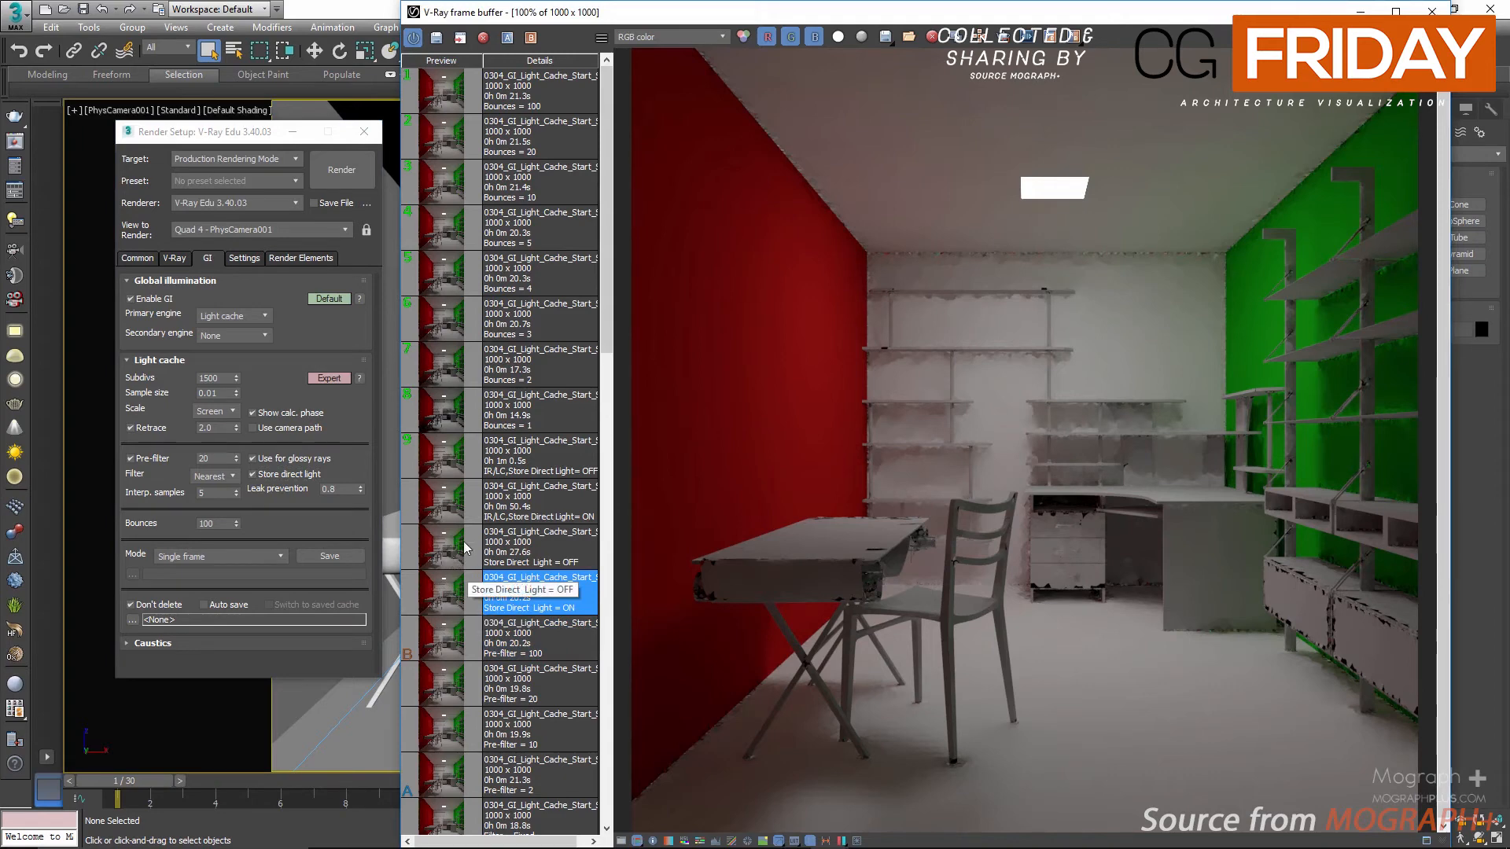
click(672, 40)
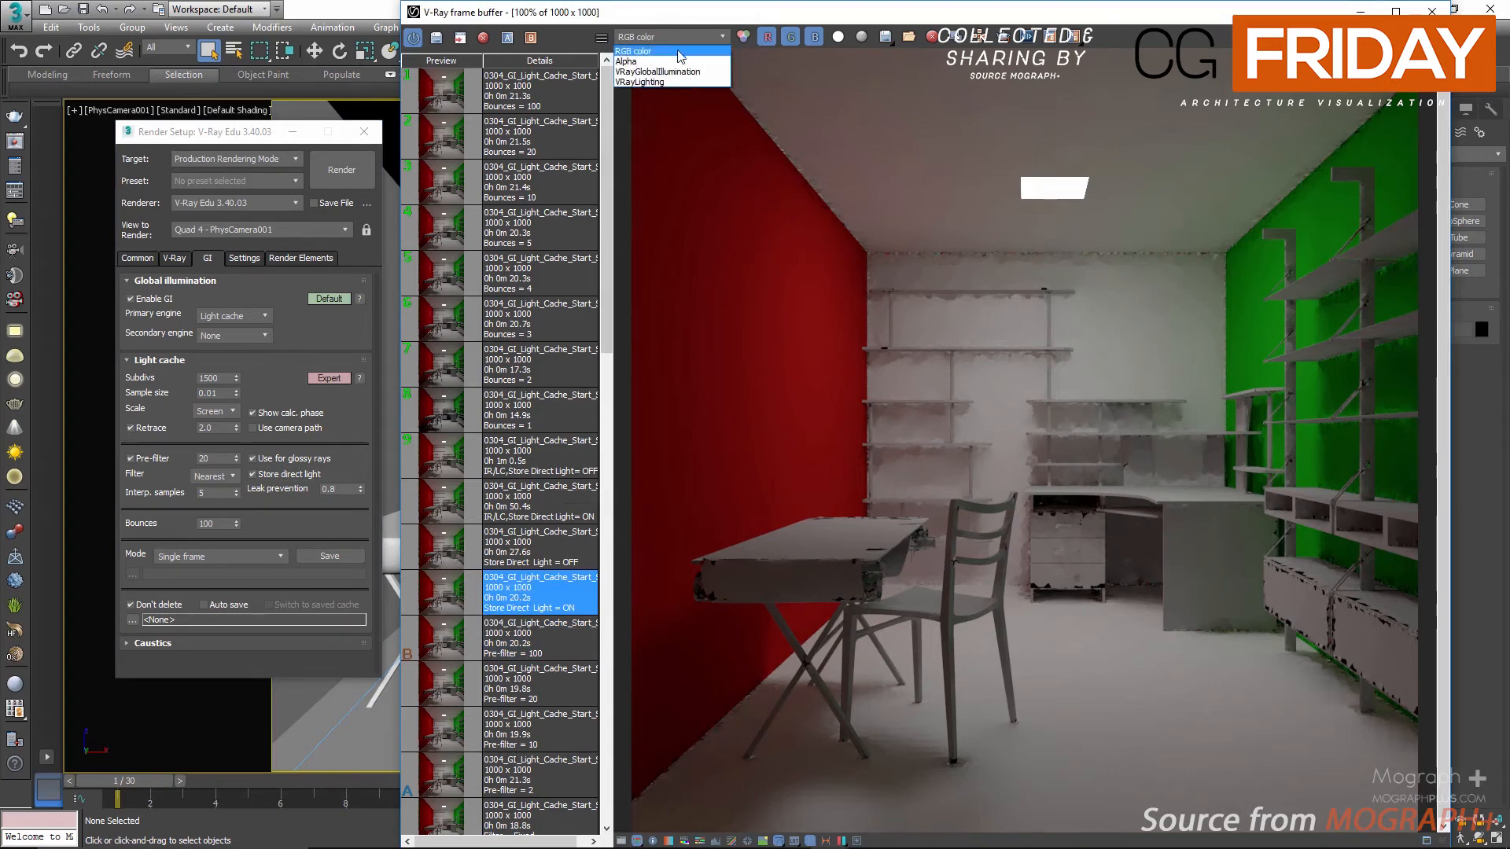
click(681, 79)
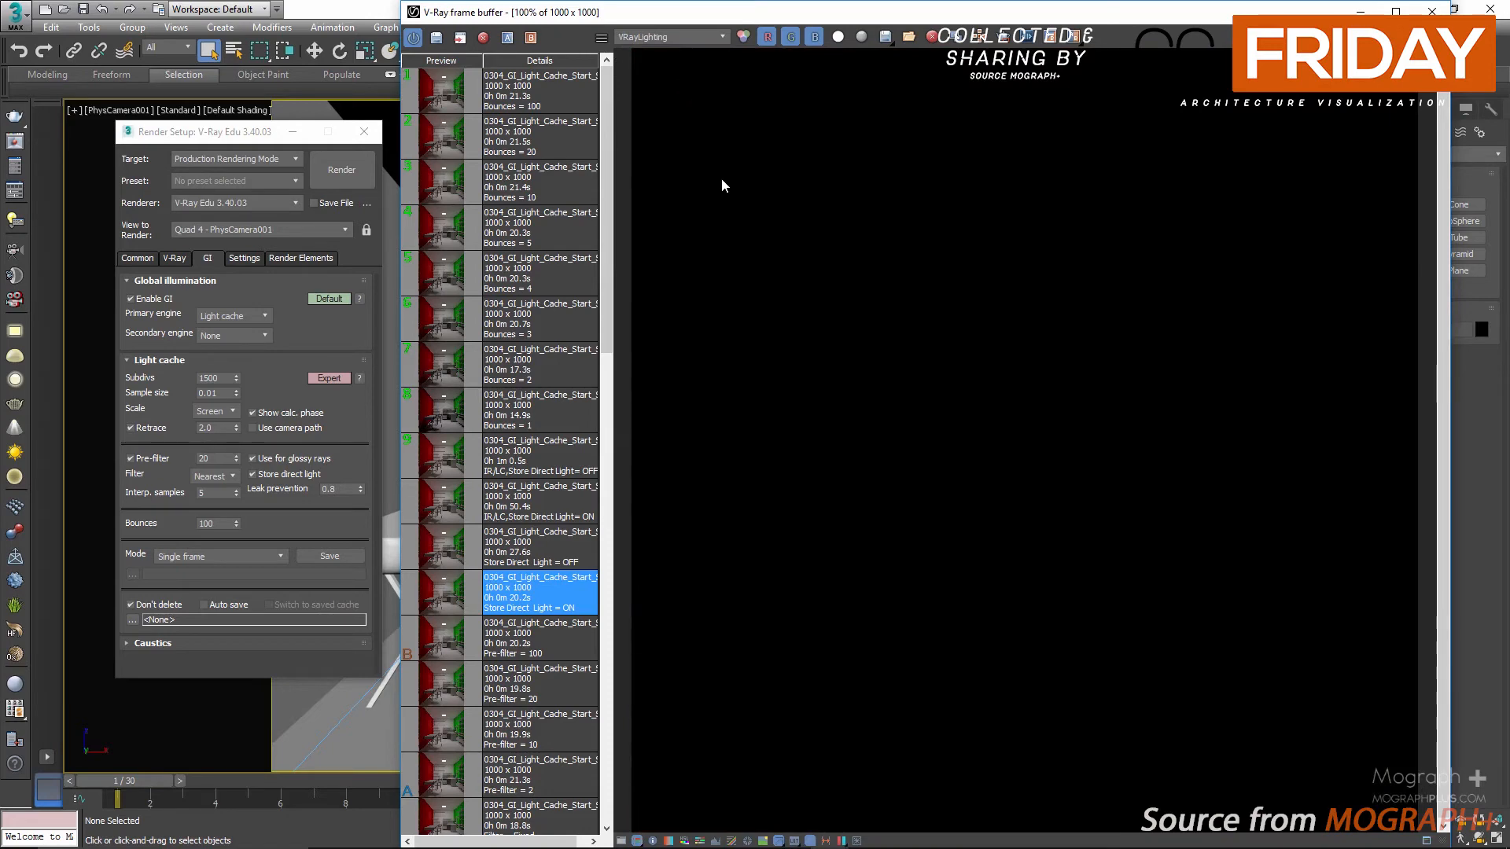
click(671, 40)
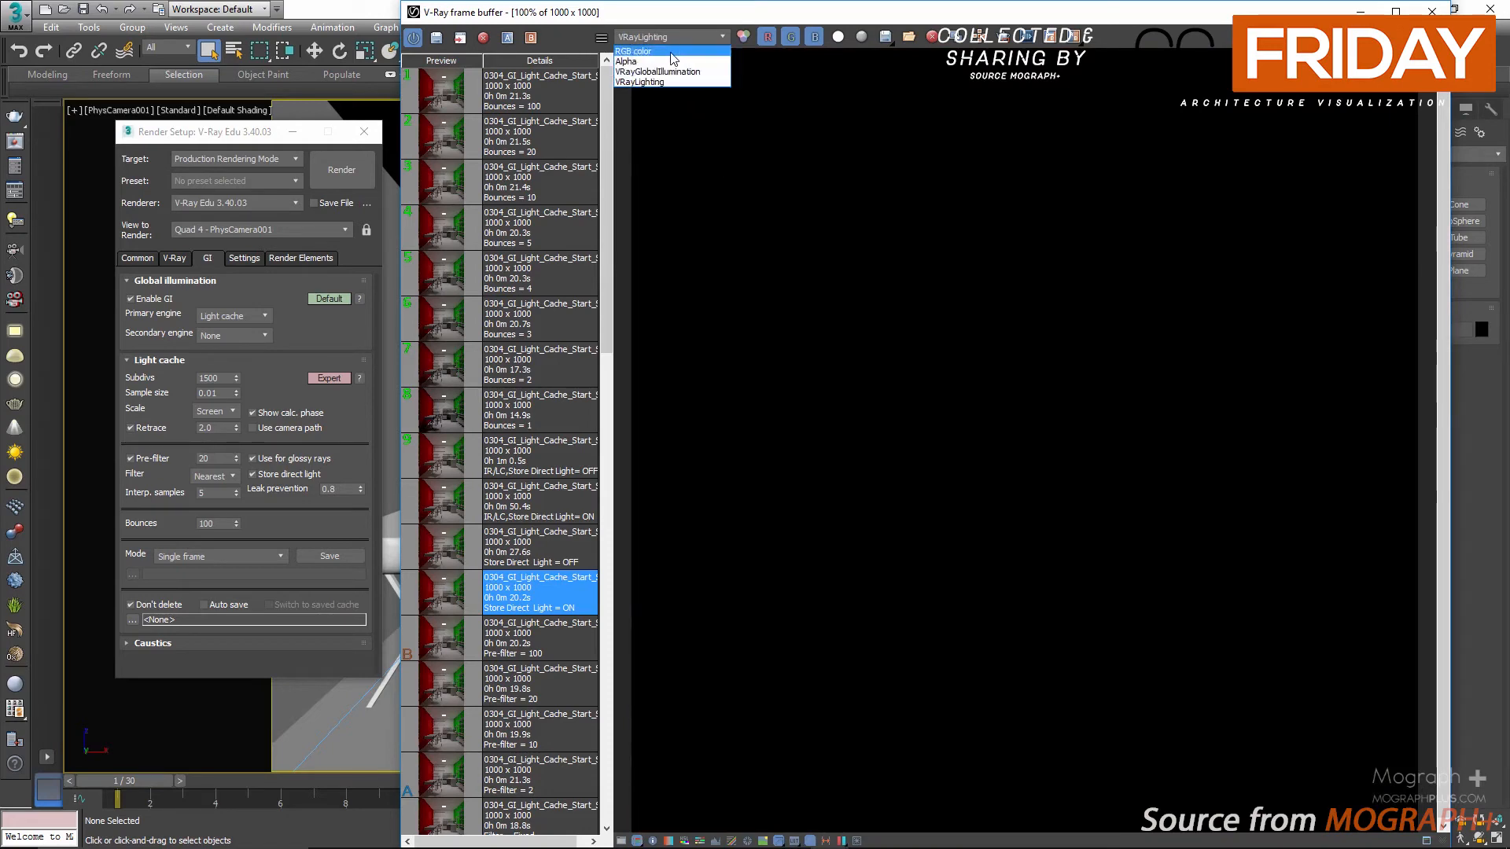
click(670, 50)
- View the saved "Store Direct Light = OFF" render in VRayLighting and RGB color, toggling Store direct light off and back on
double_click(448, 548)
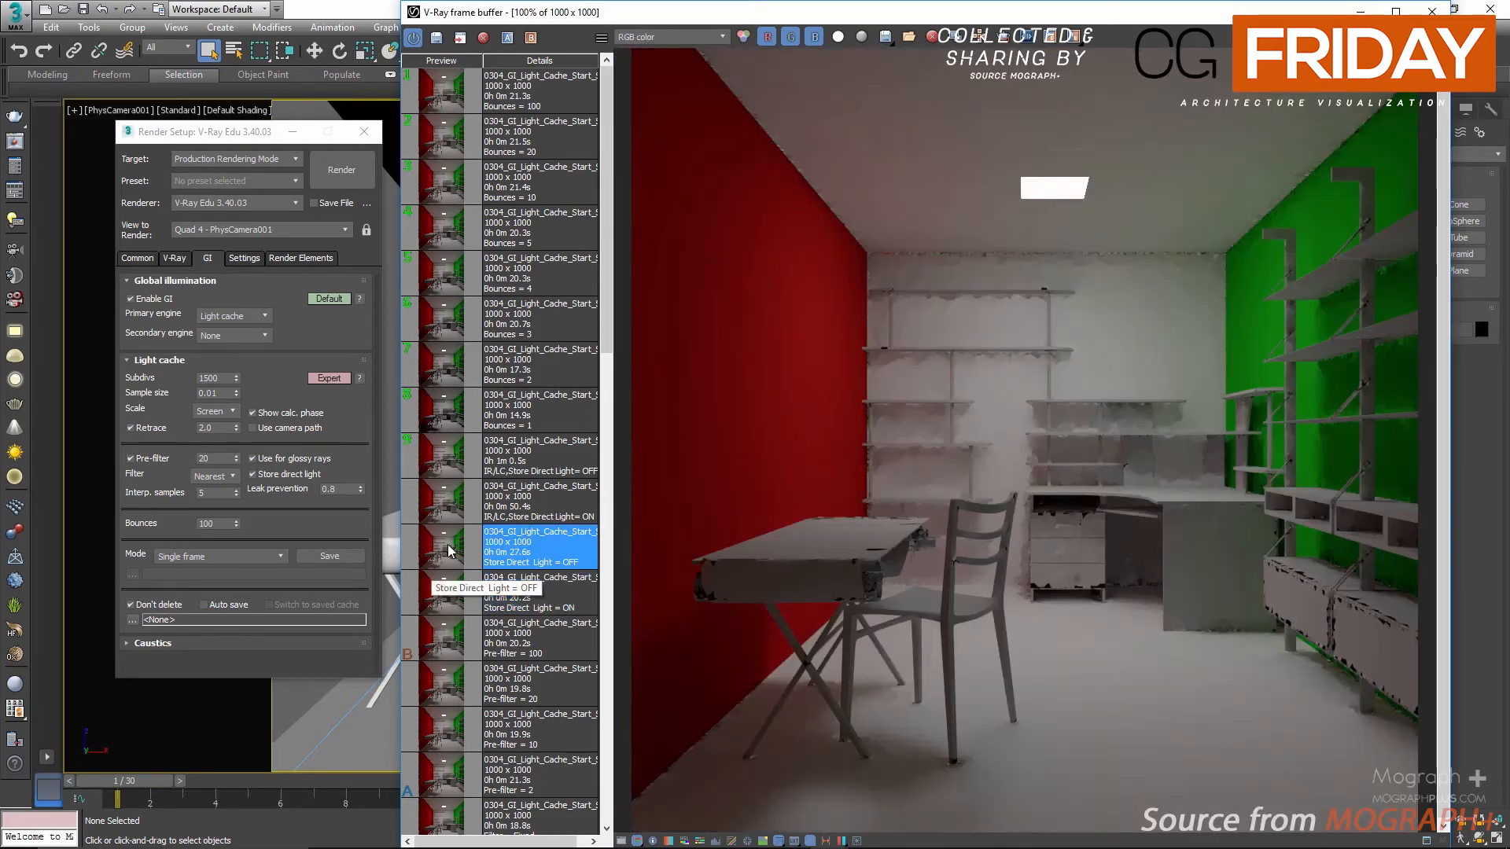
click(287, 474)
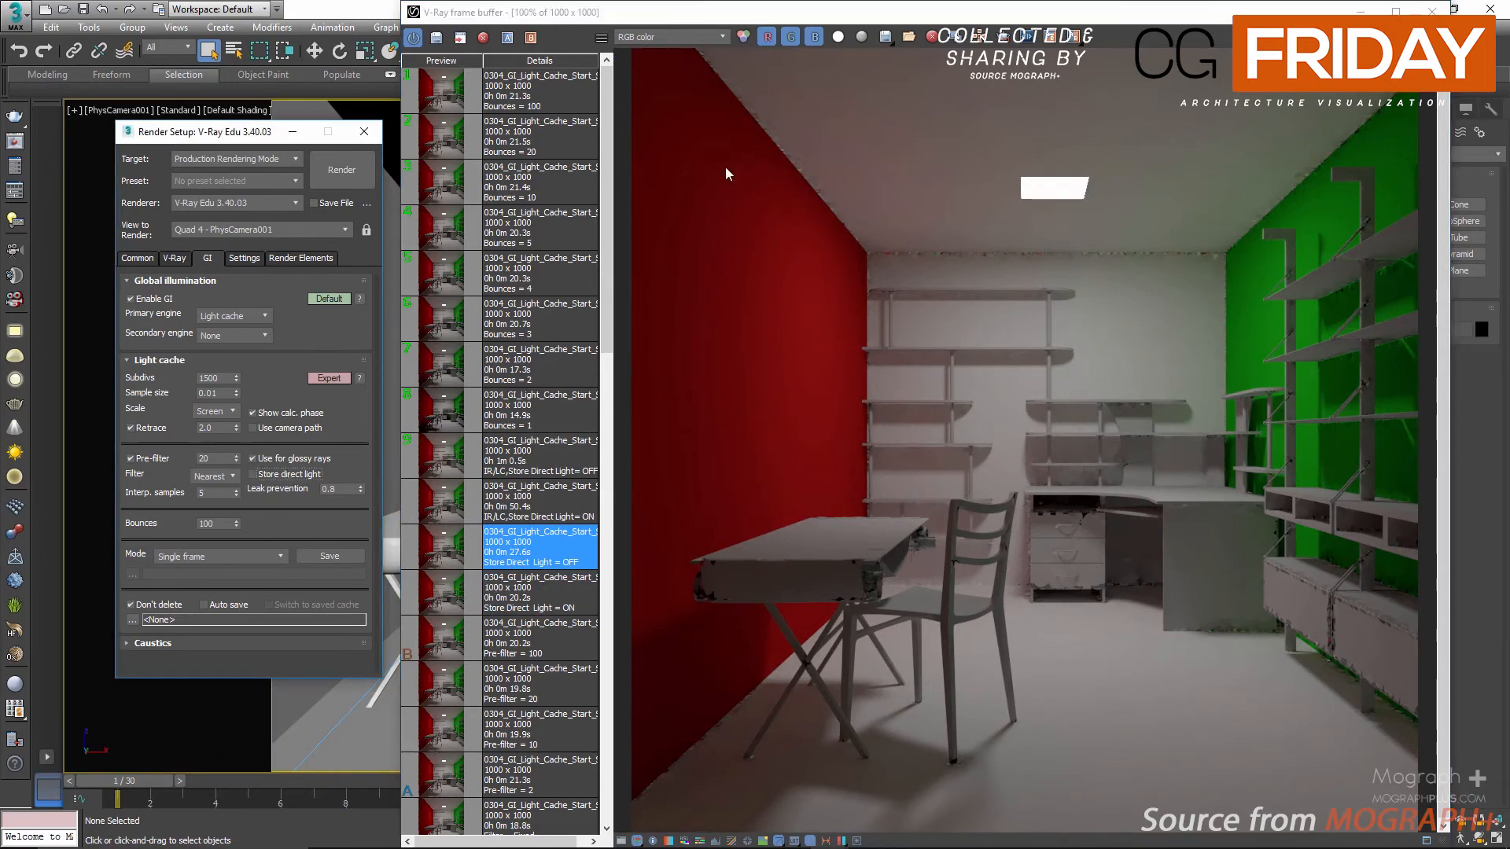
click(681, 36)
click(683, 79)
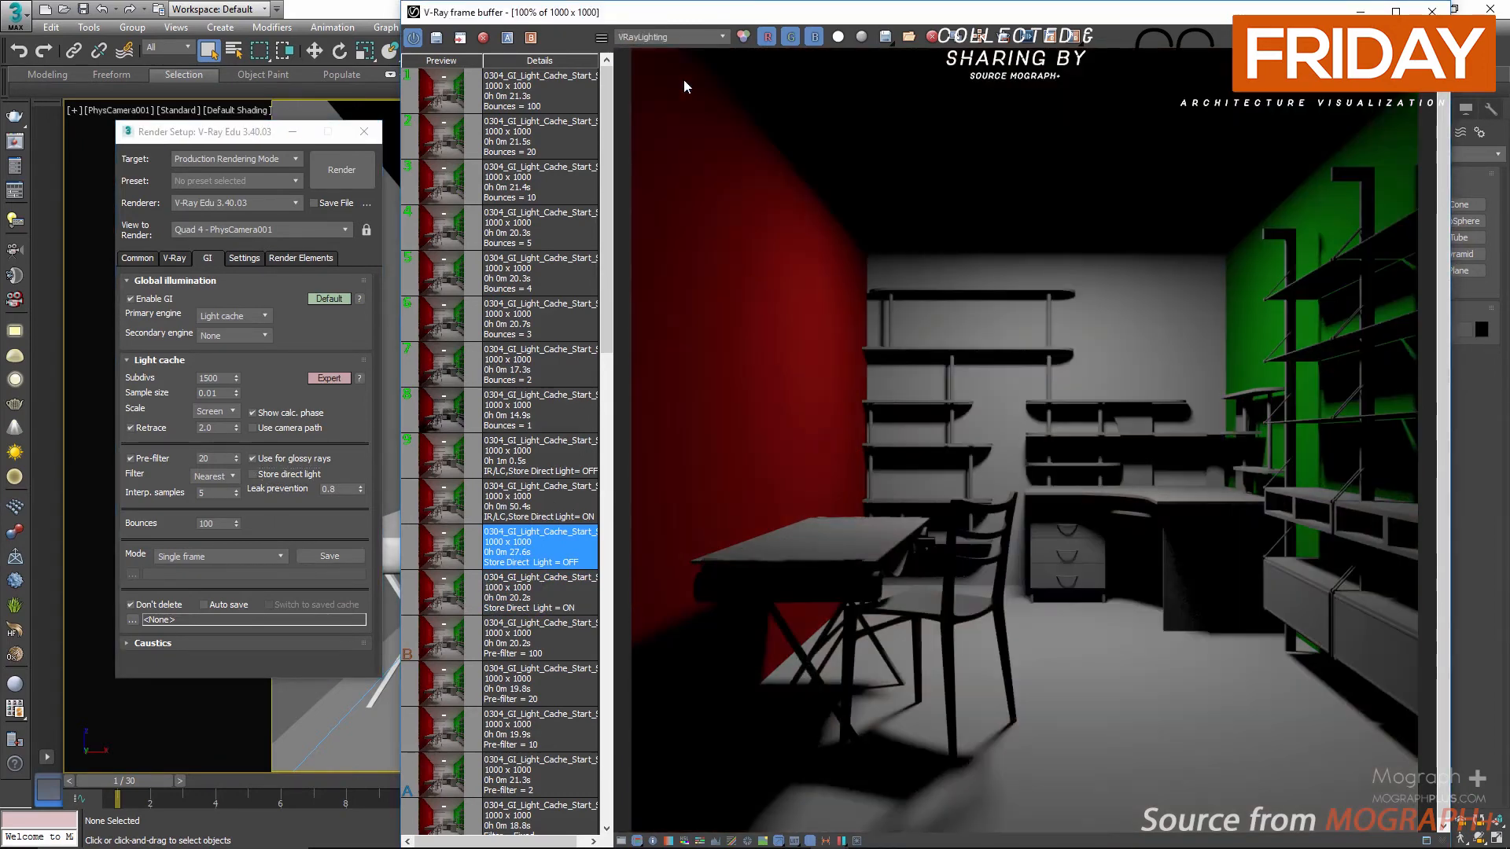
click(678, 36)
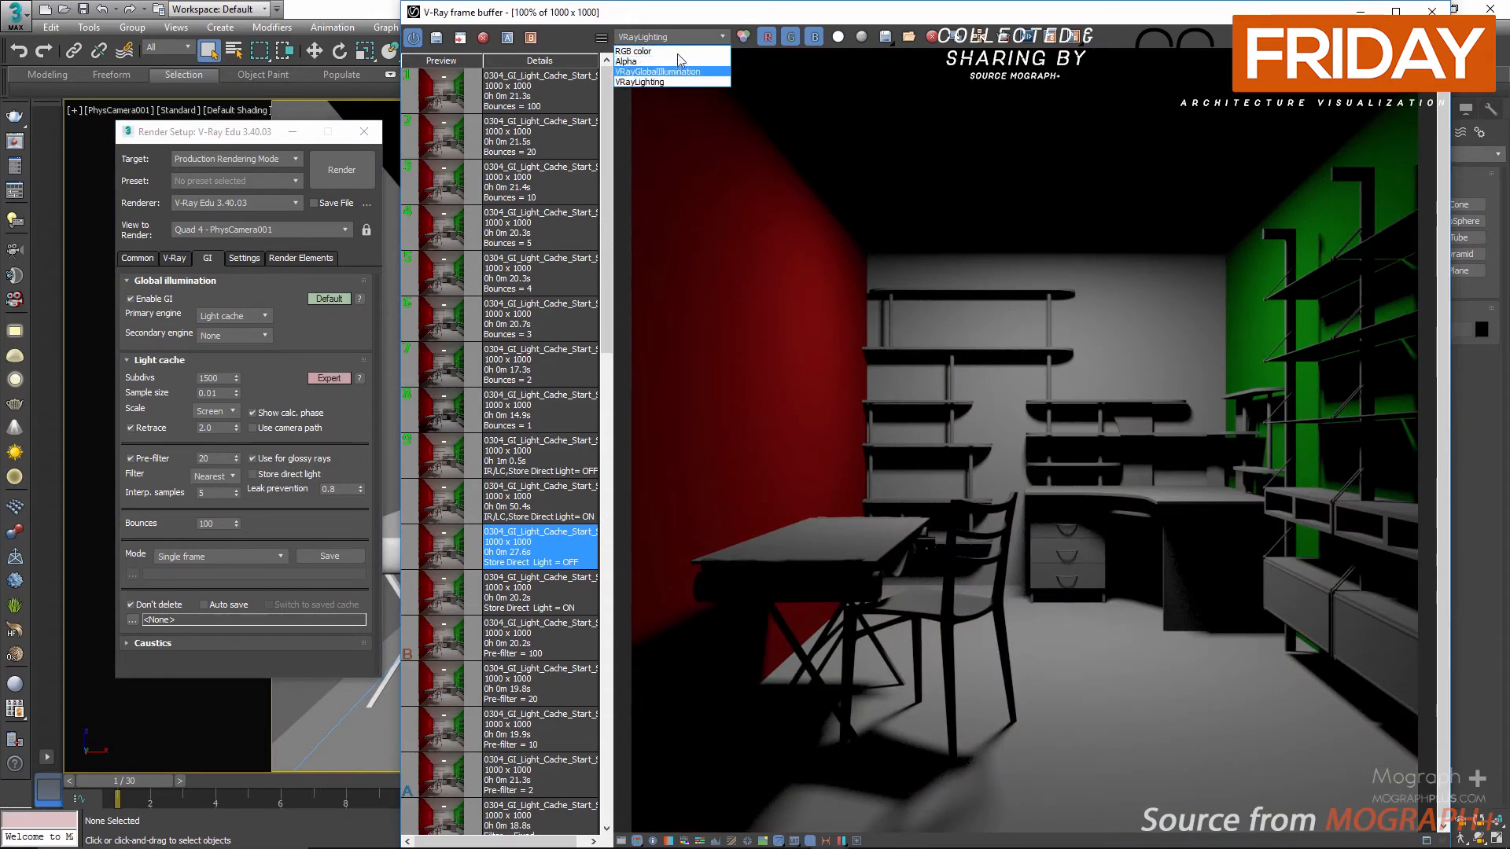
click(677, 52)
double_click(449, 594)
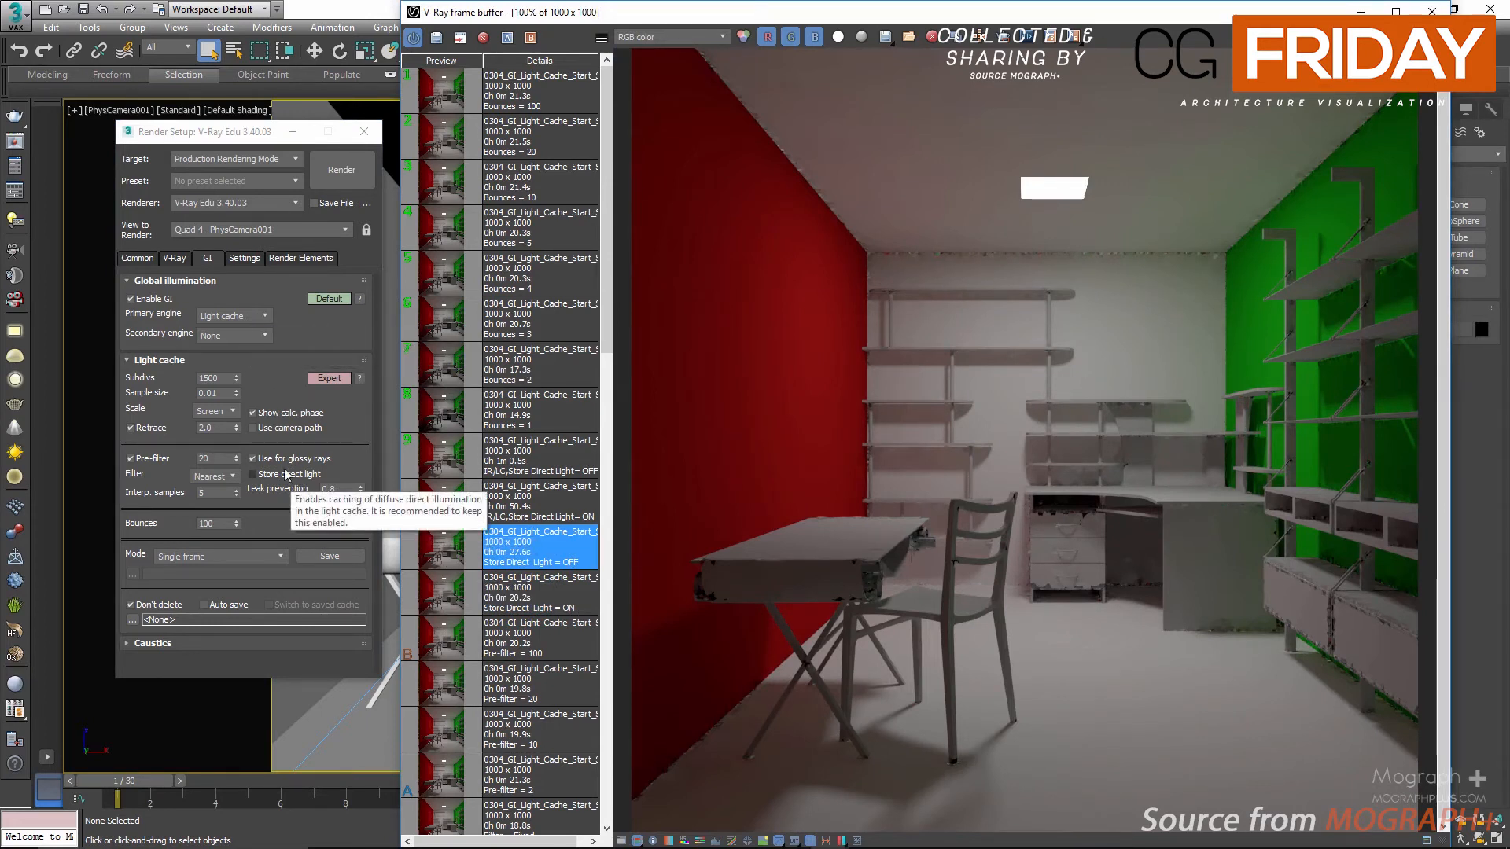
click(242, 338)
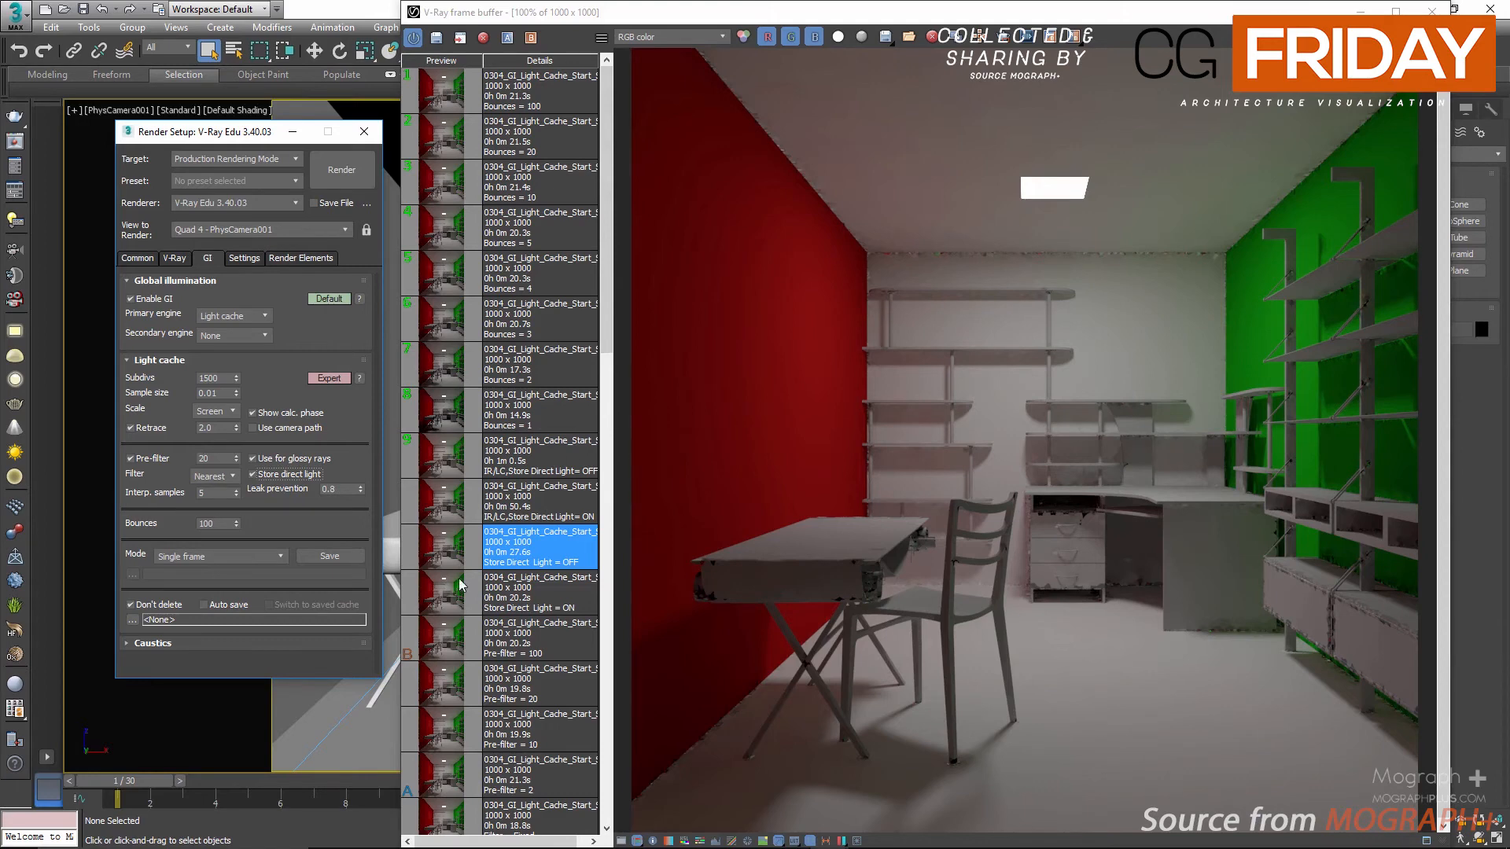
- Compare the saved IR/LC renders with Store Direct Light ON and OFF, examining the OFF version around the chair legs at 400%
click(455, 493)
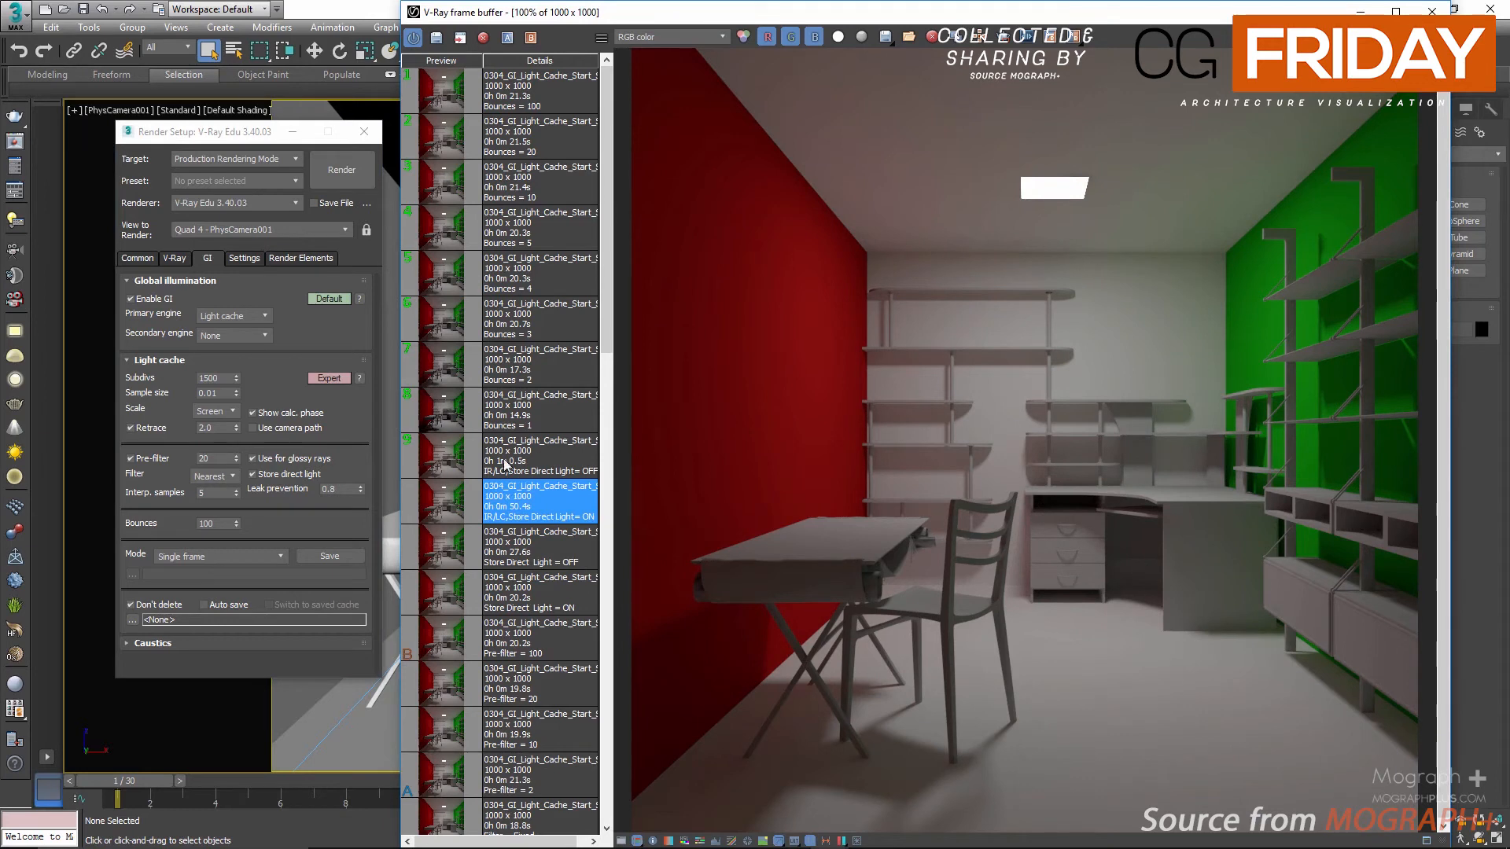
click(444, 461)
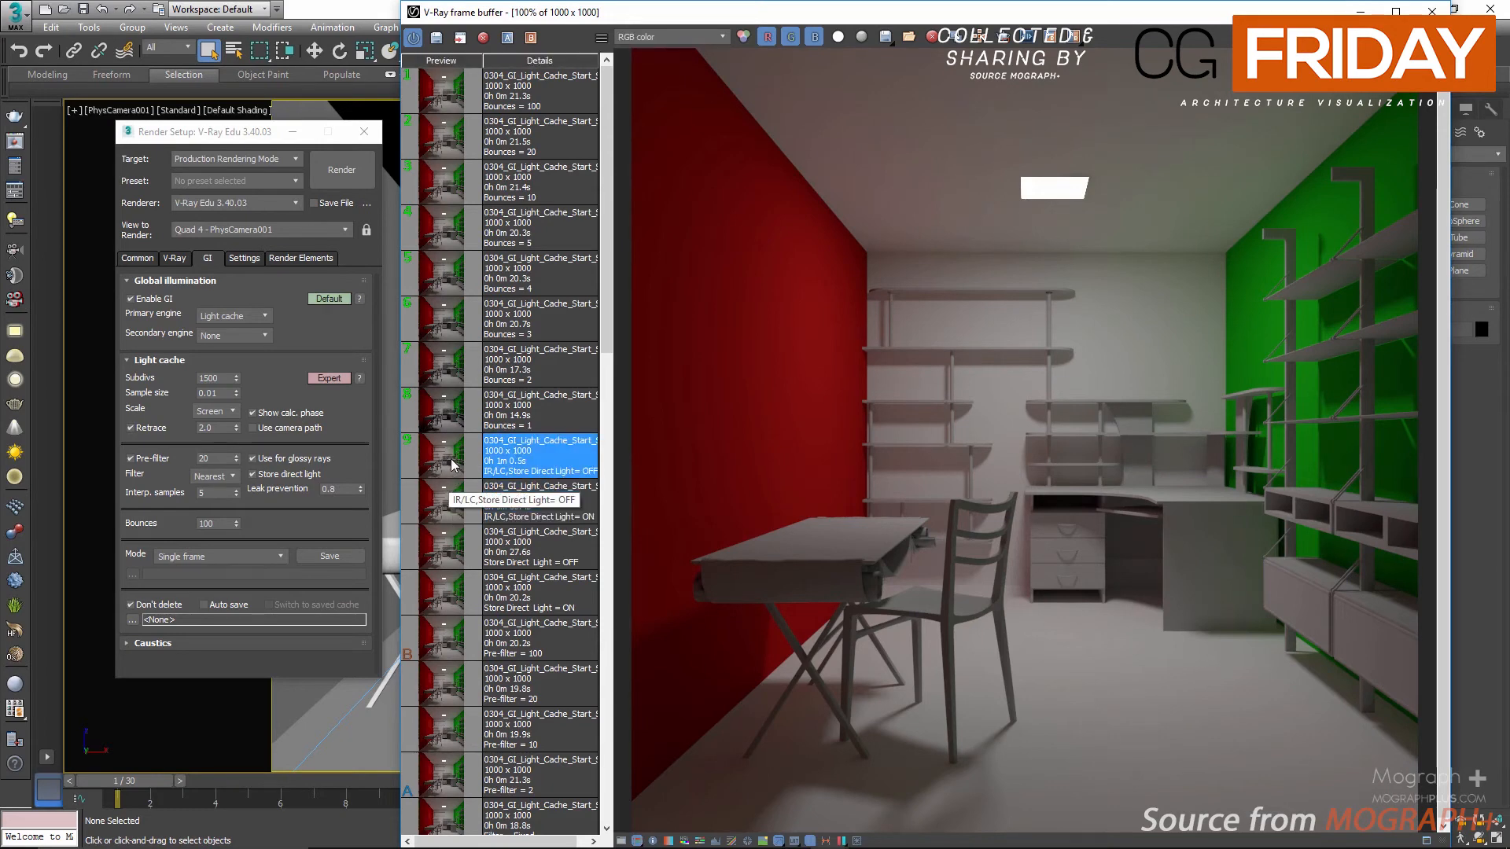
scroll(801, 588, up, 4)
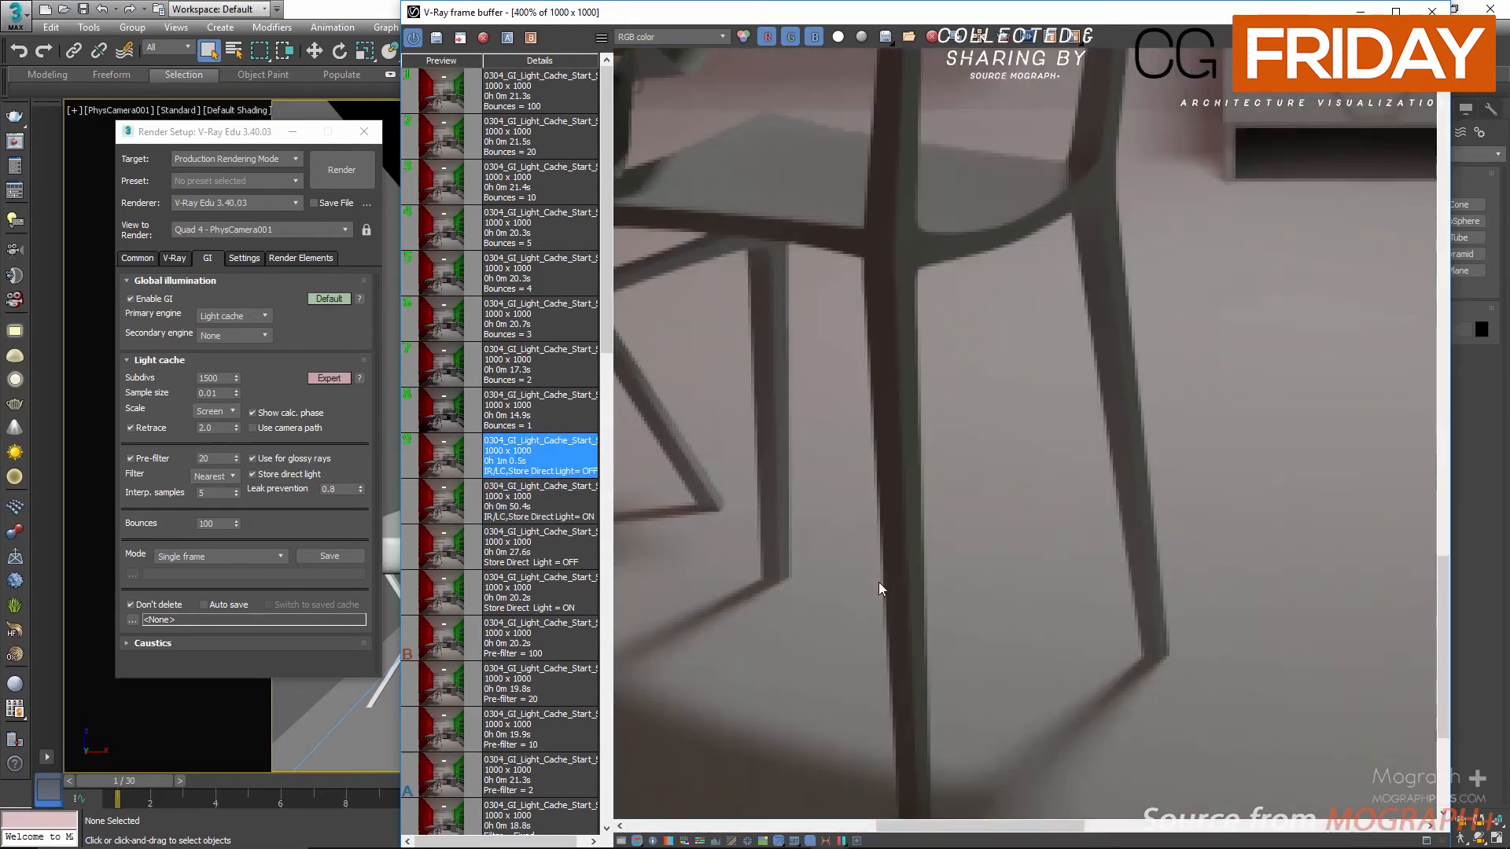
middle_drag(880, 582, 876, 320)
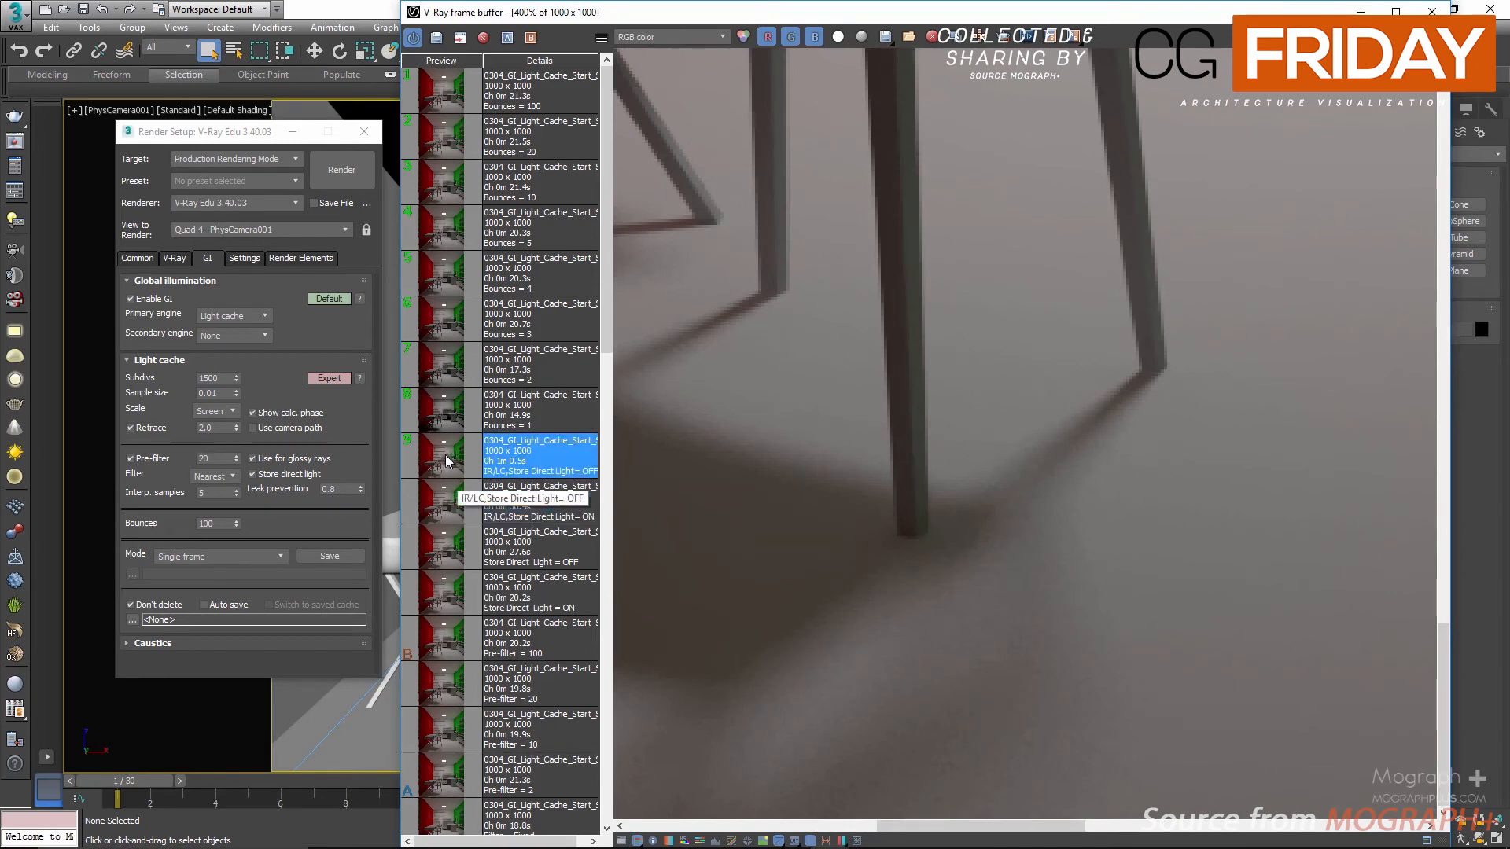
click(297, 477)
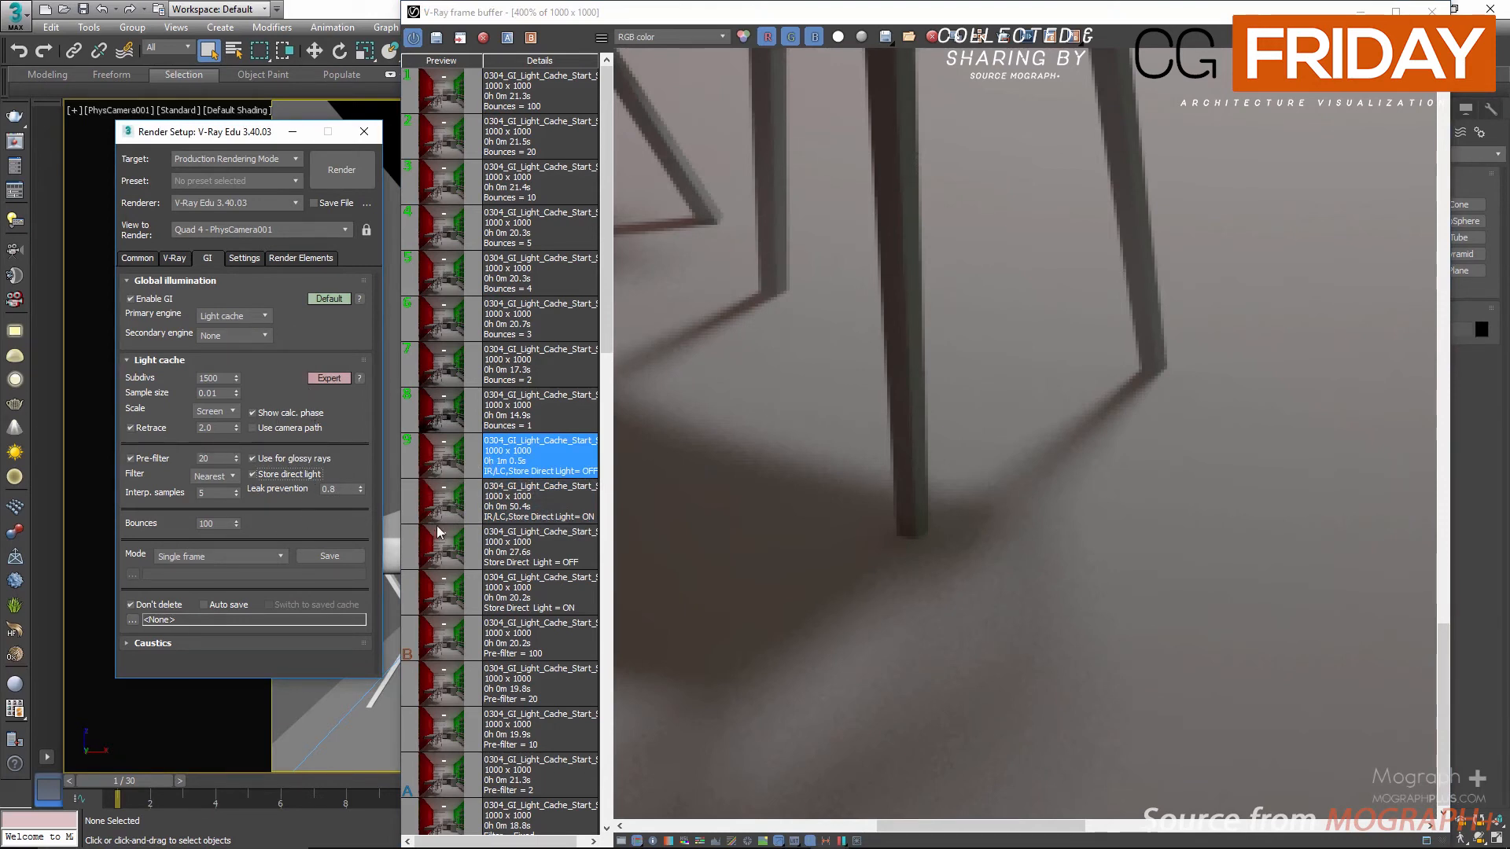
scroll(926, 518, down, 2)
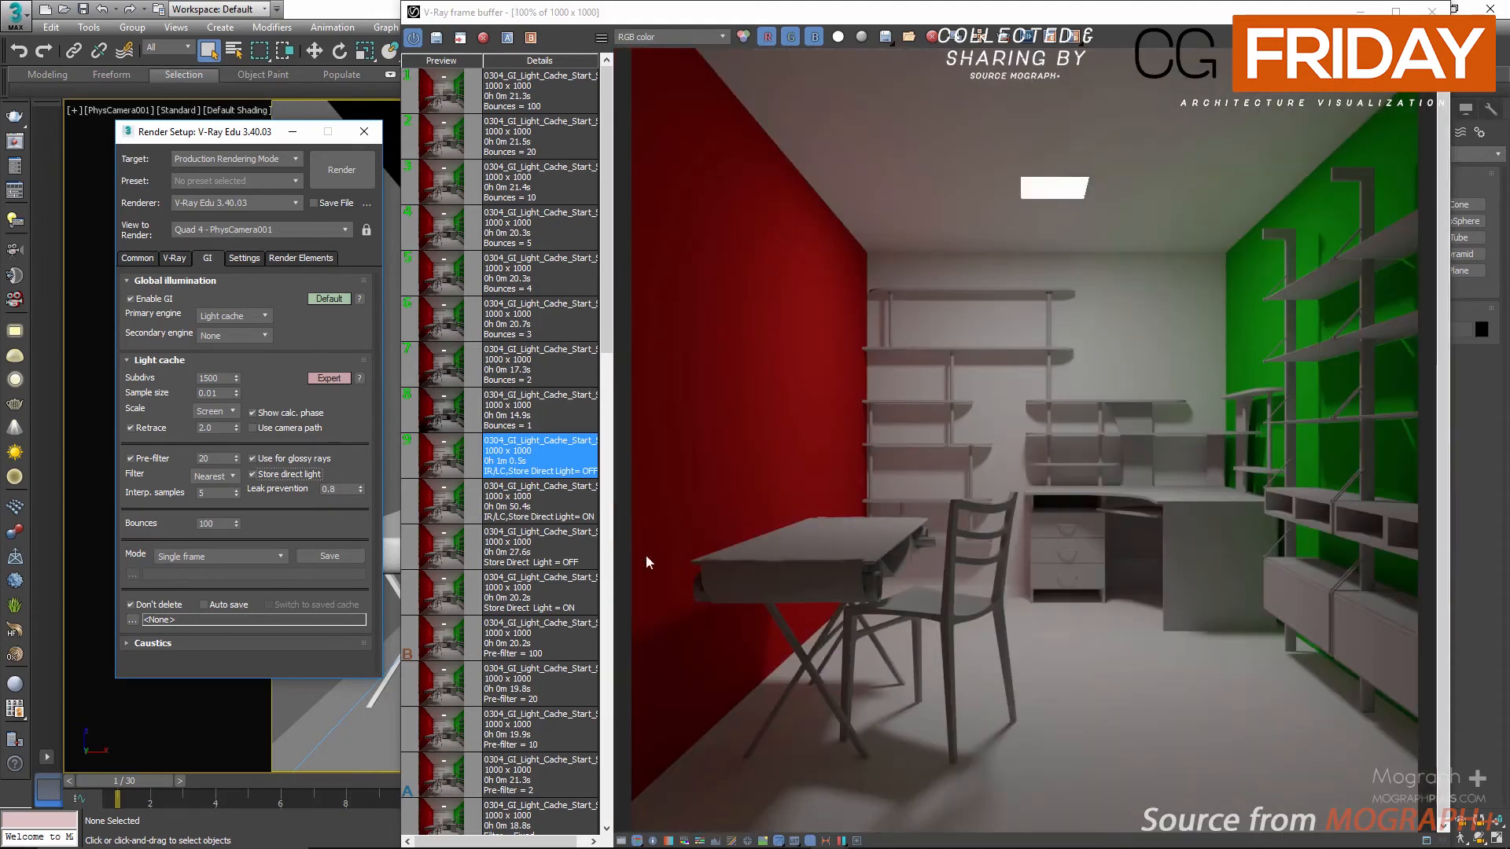
- Review the Bounces setting and view the saved renders from Bounces = 1 through Bounces = 5, rechecking 1 against 2
double_click(449, 413)
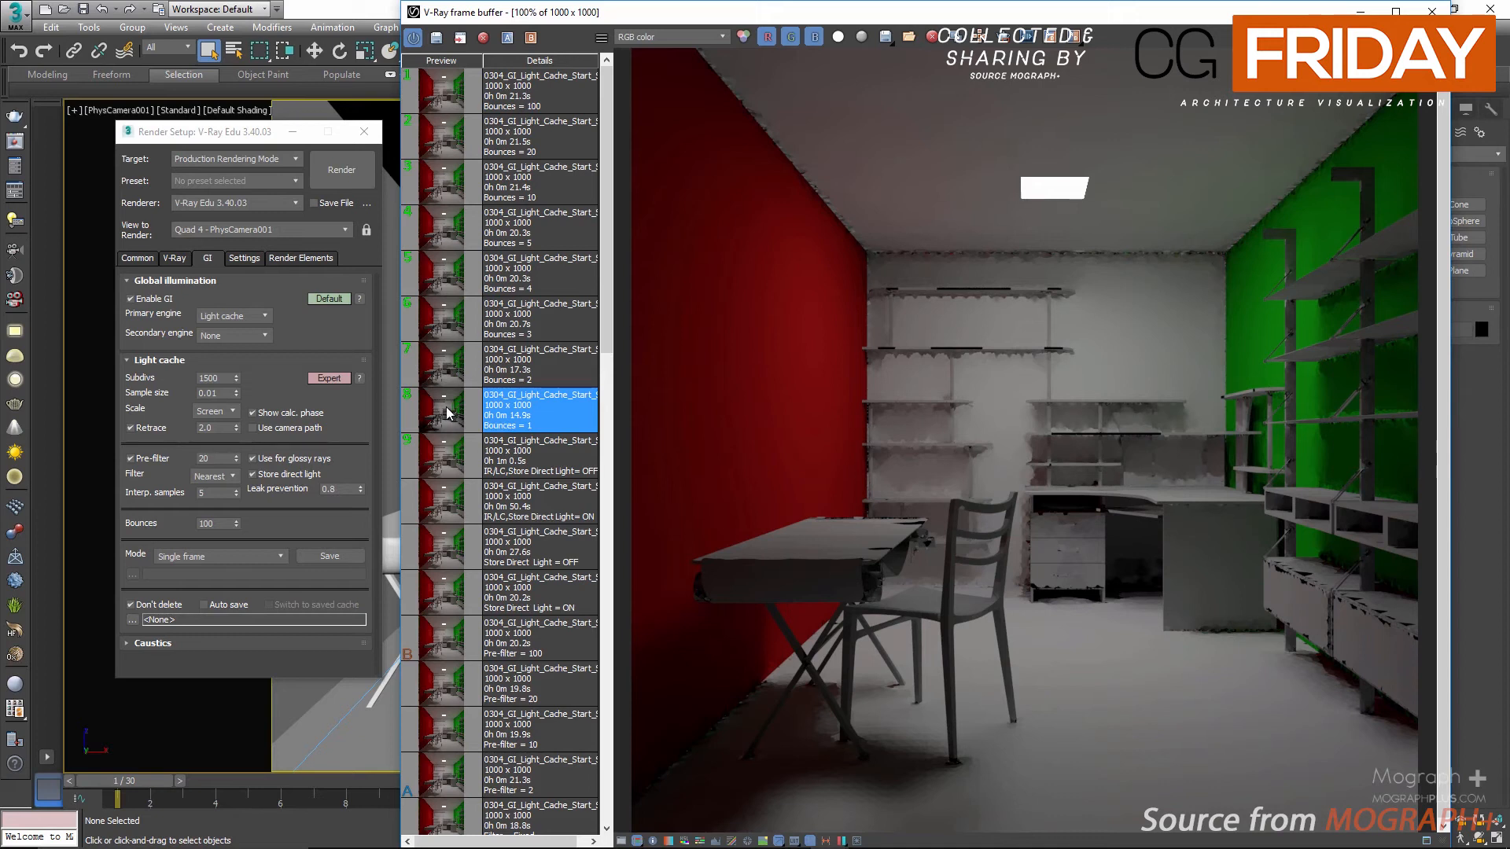
click(215, 523)
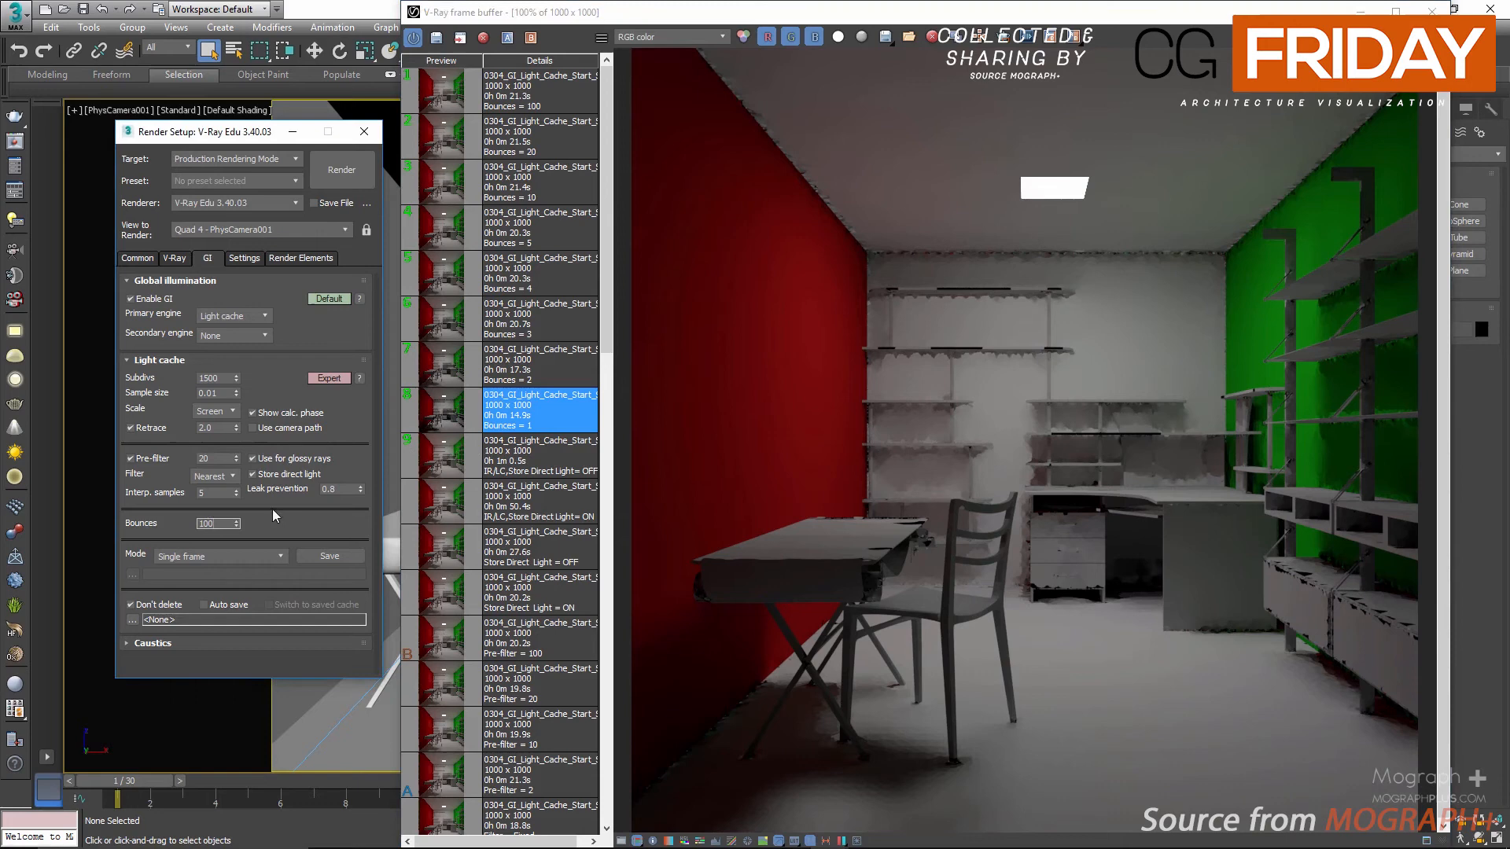
click(485, 417)
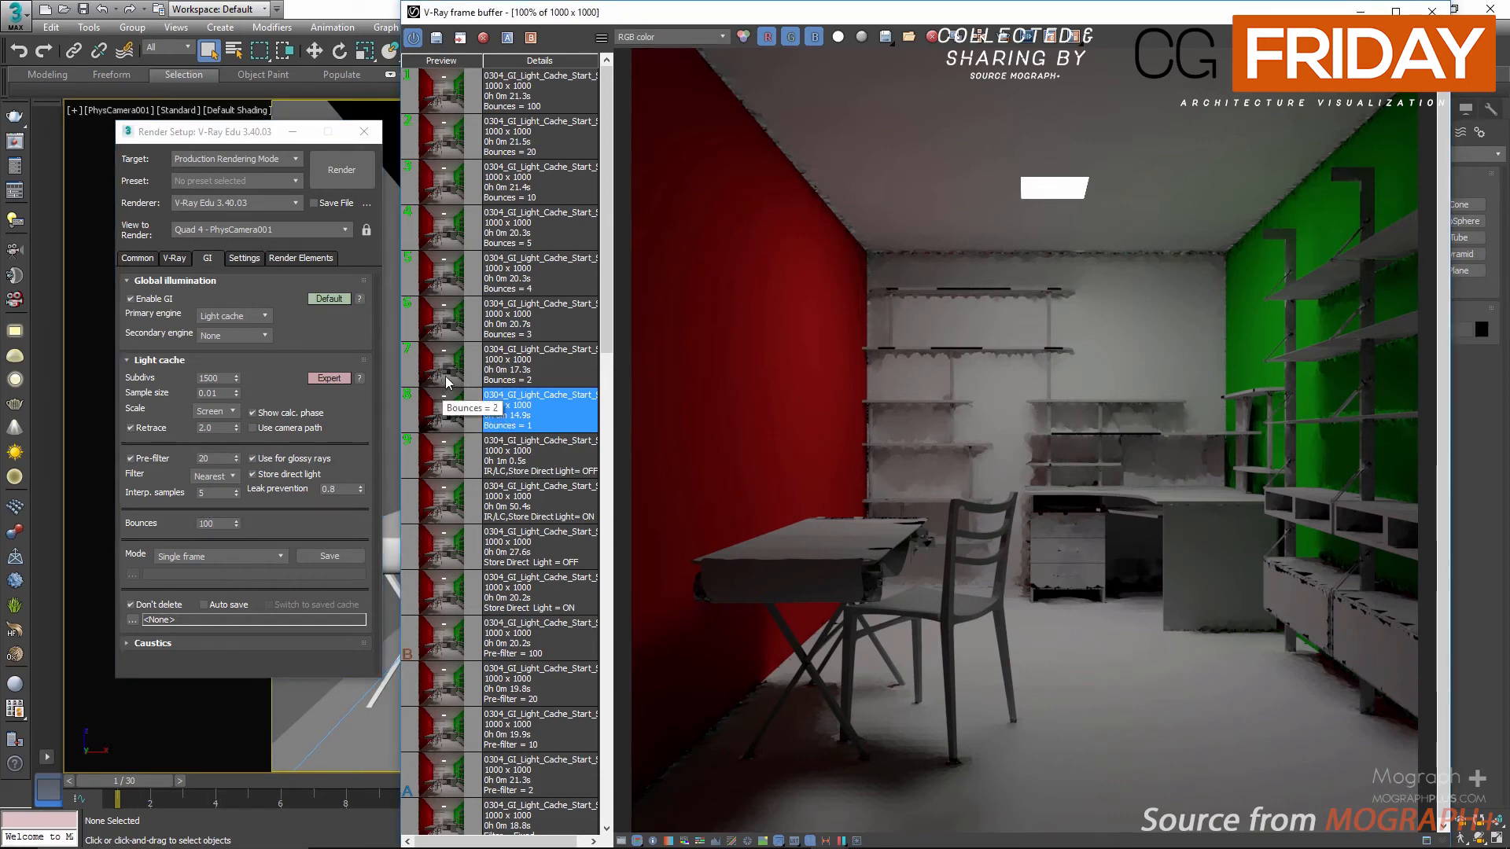
click(446, 376)
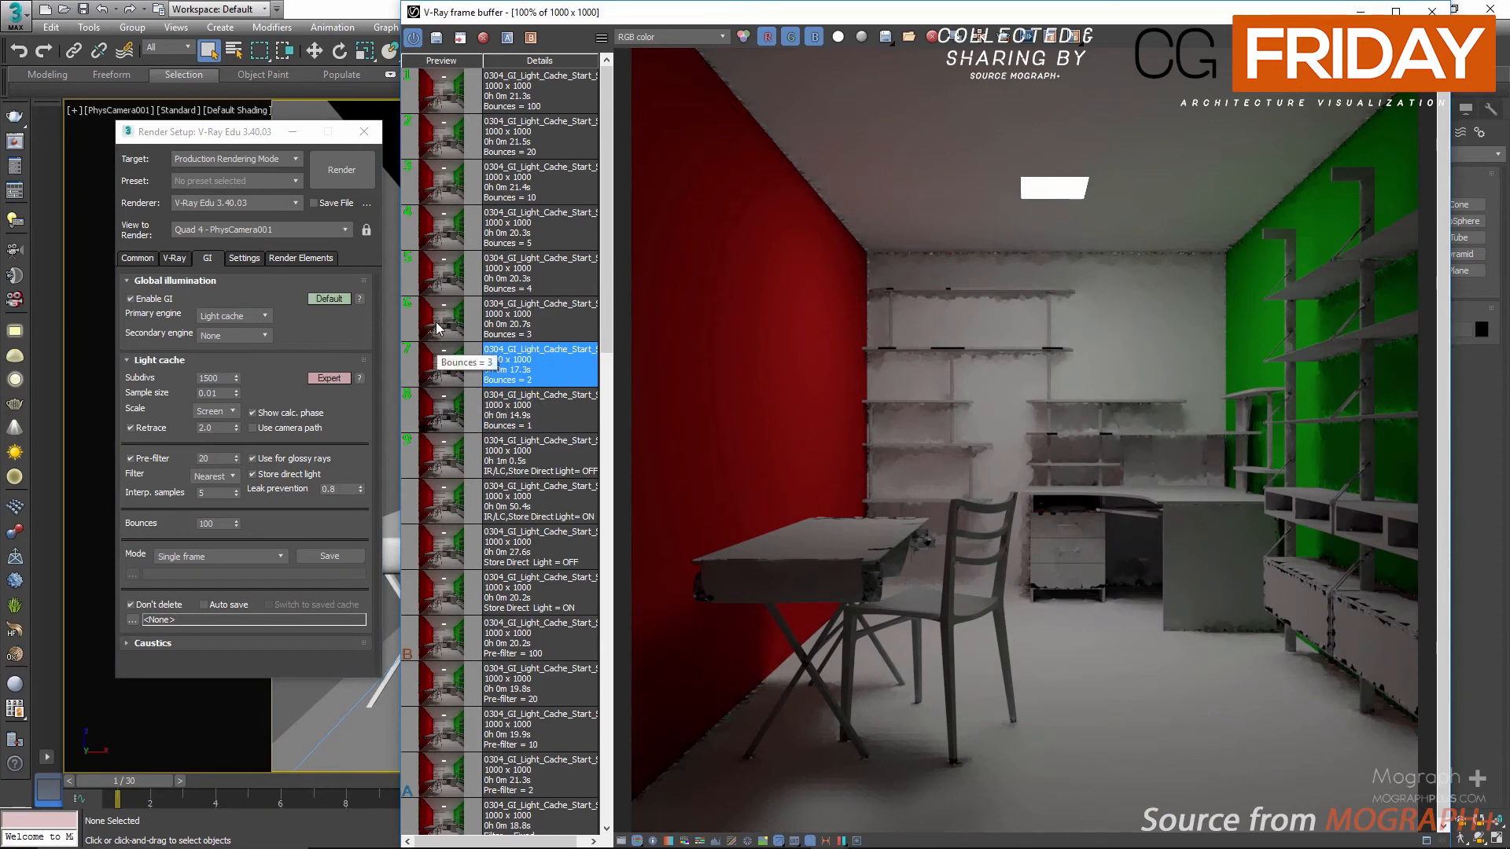
click(447, 405)
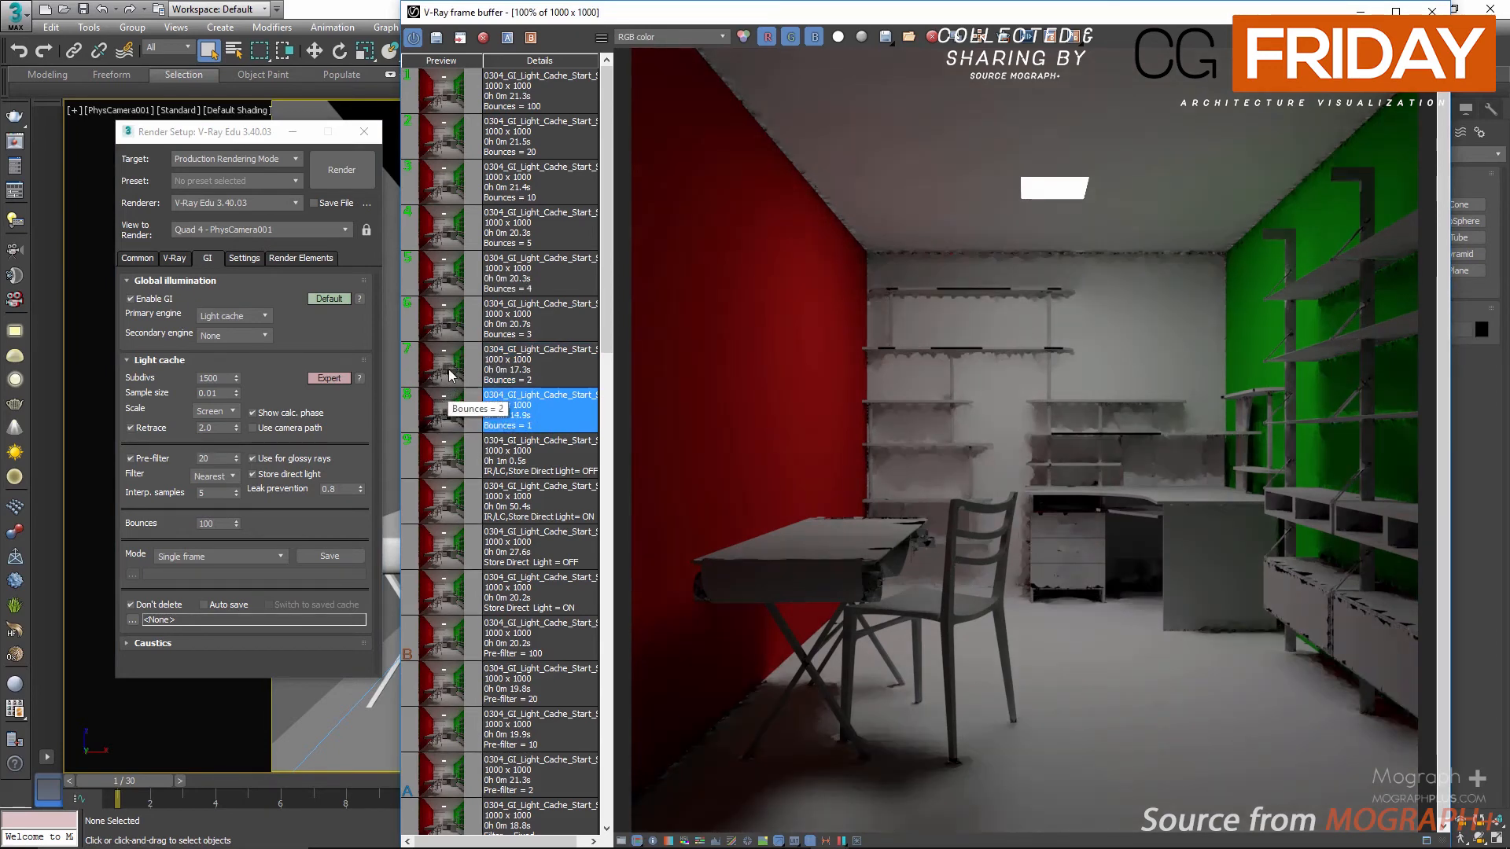
click(447, 371)
click(445, 332)
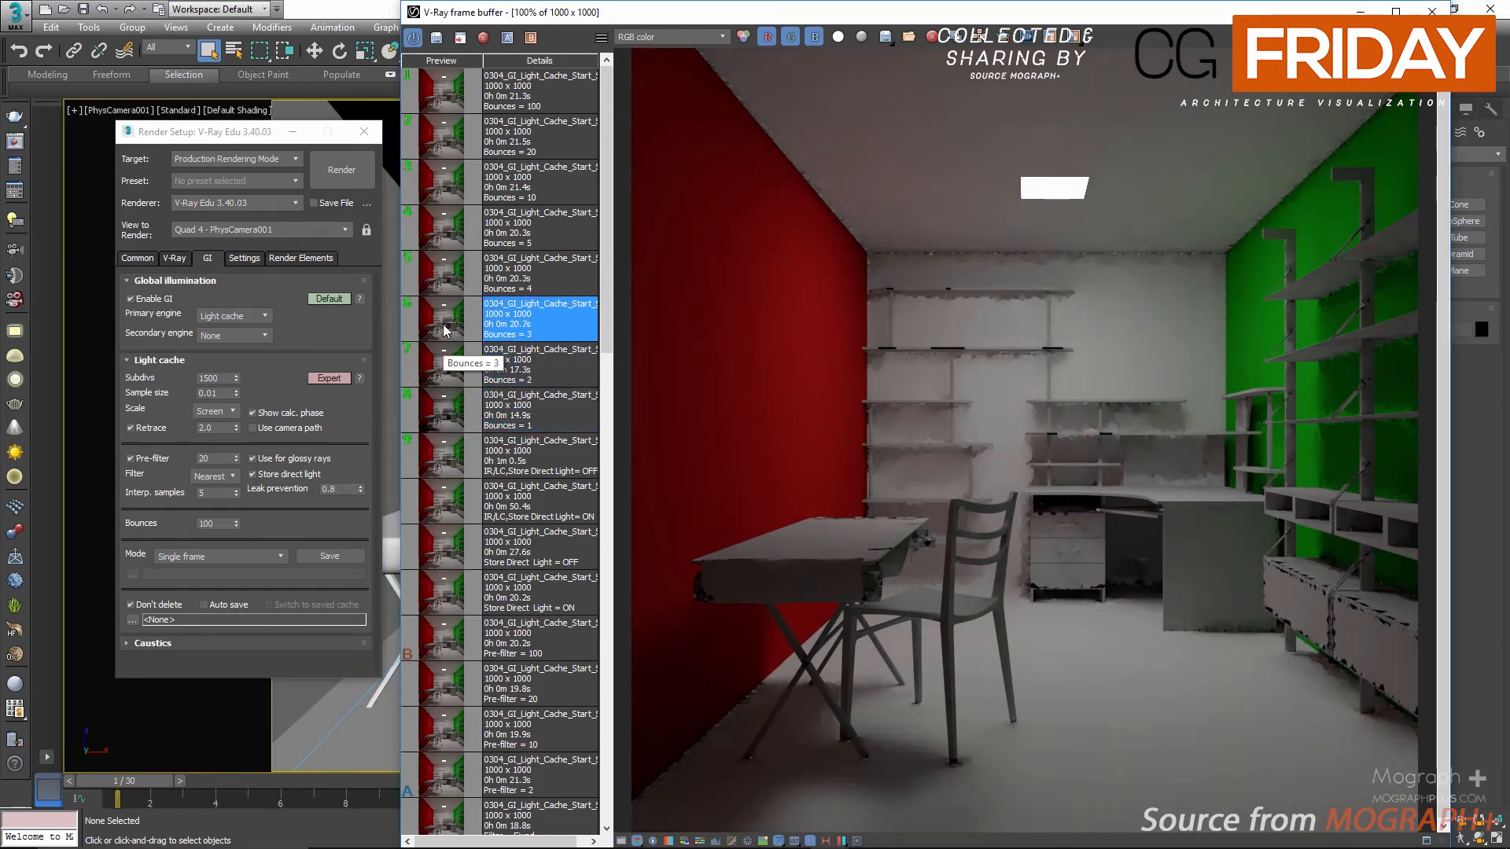
click(441, 282)
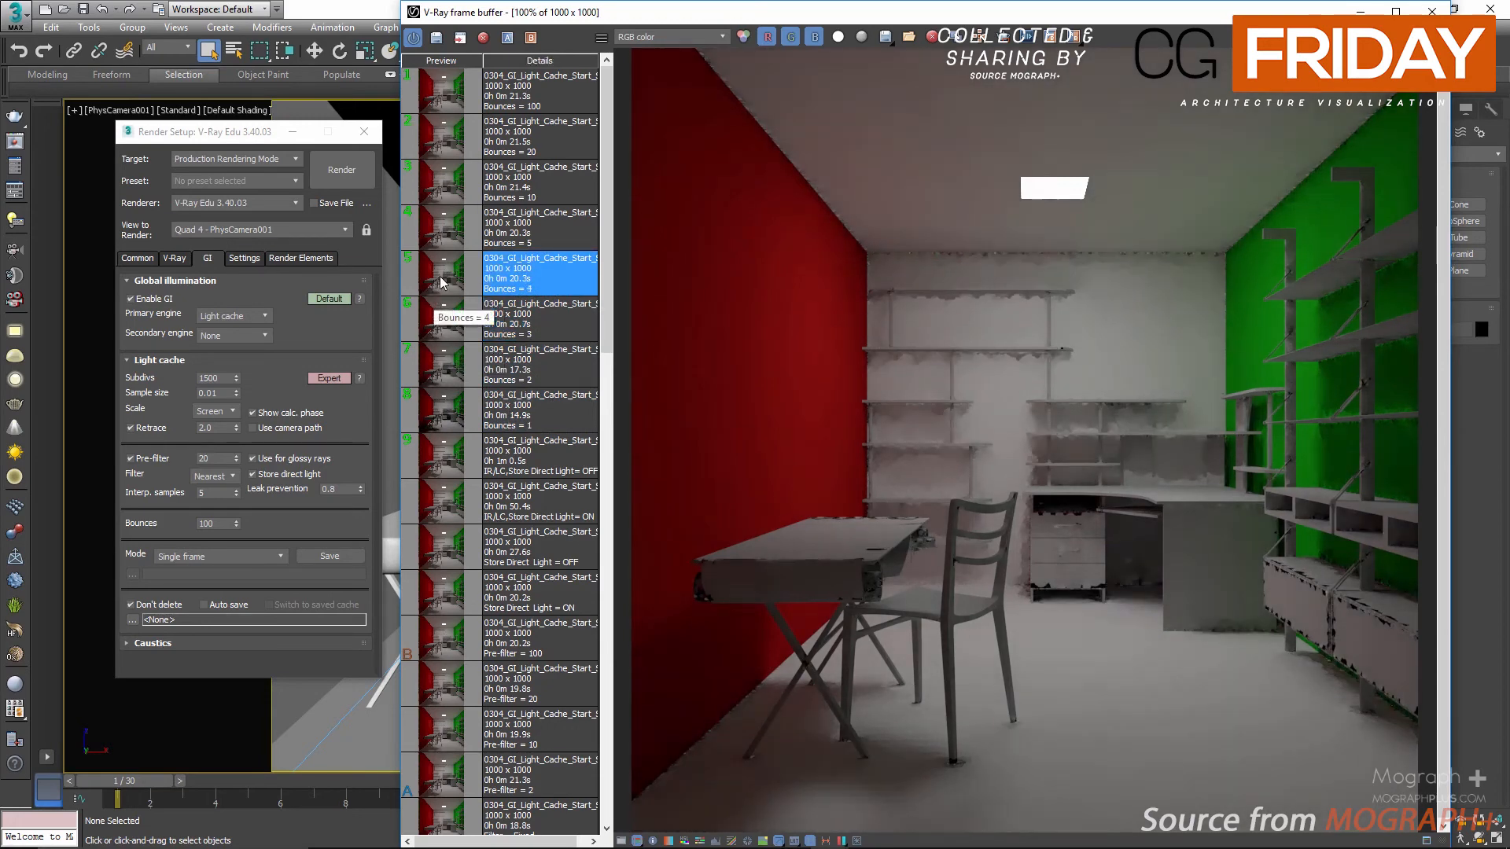
click(448, 235)
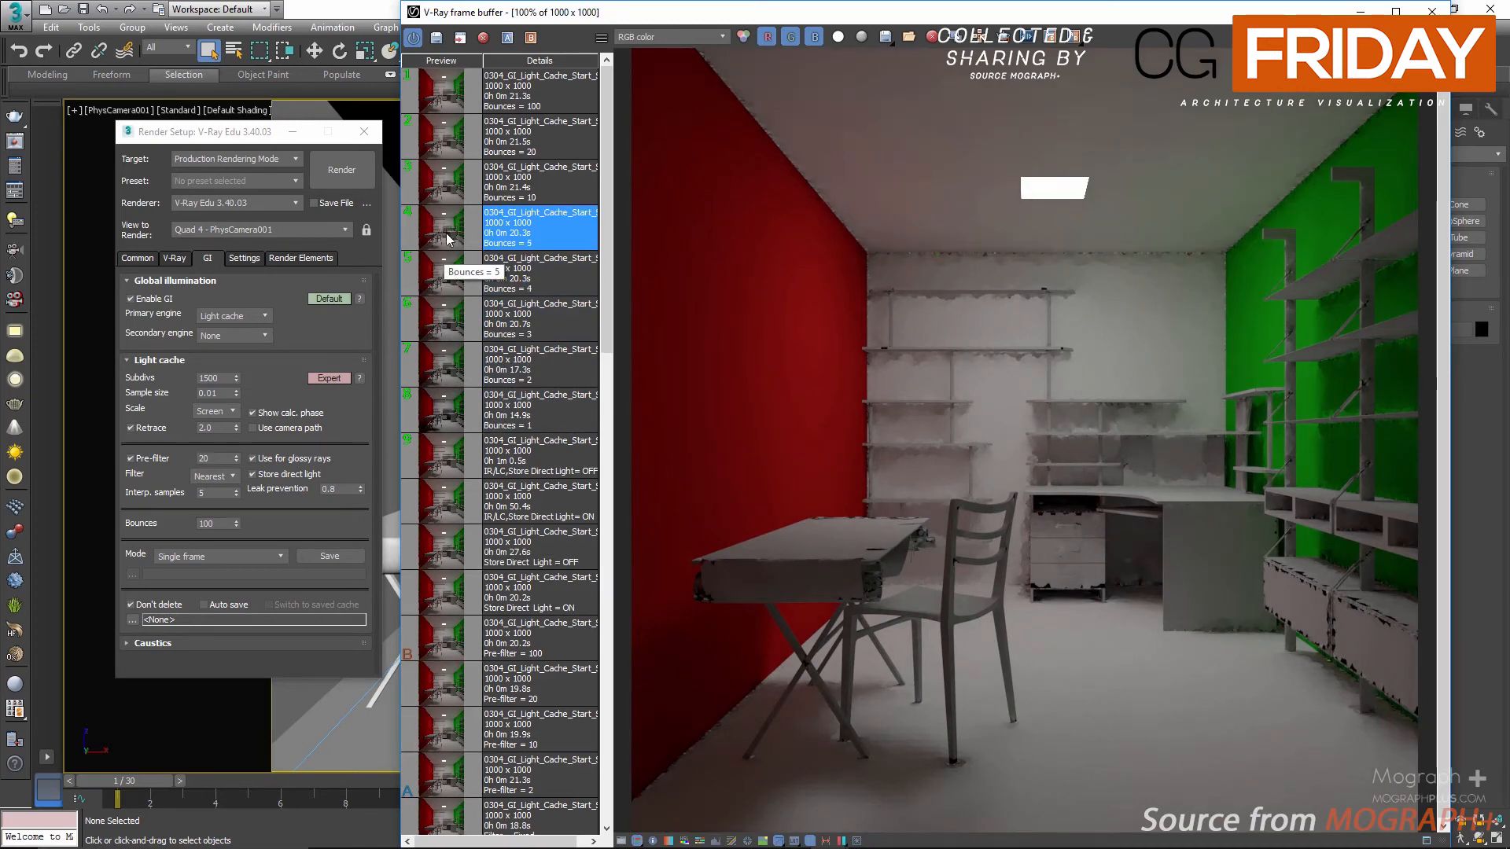
- Go through the saved renders again from Bounces = 1 up to 5, continuing with 10, 20 and 100
click(452, 419)
click(452, 371)
click(446, 327)
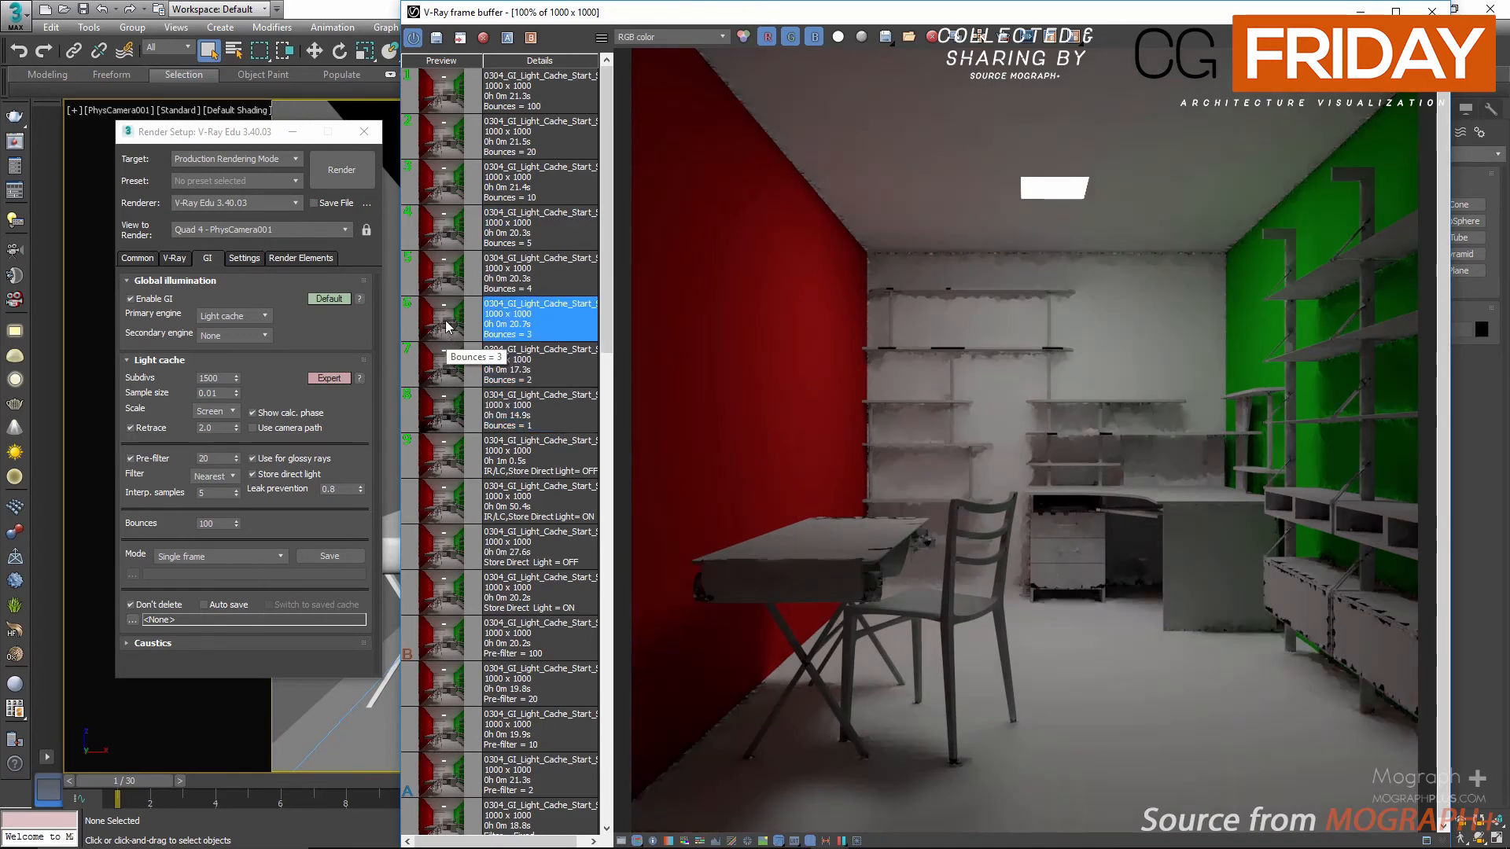
click(448, 280)
click(453, 235)
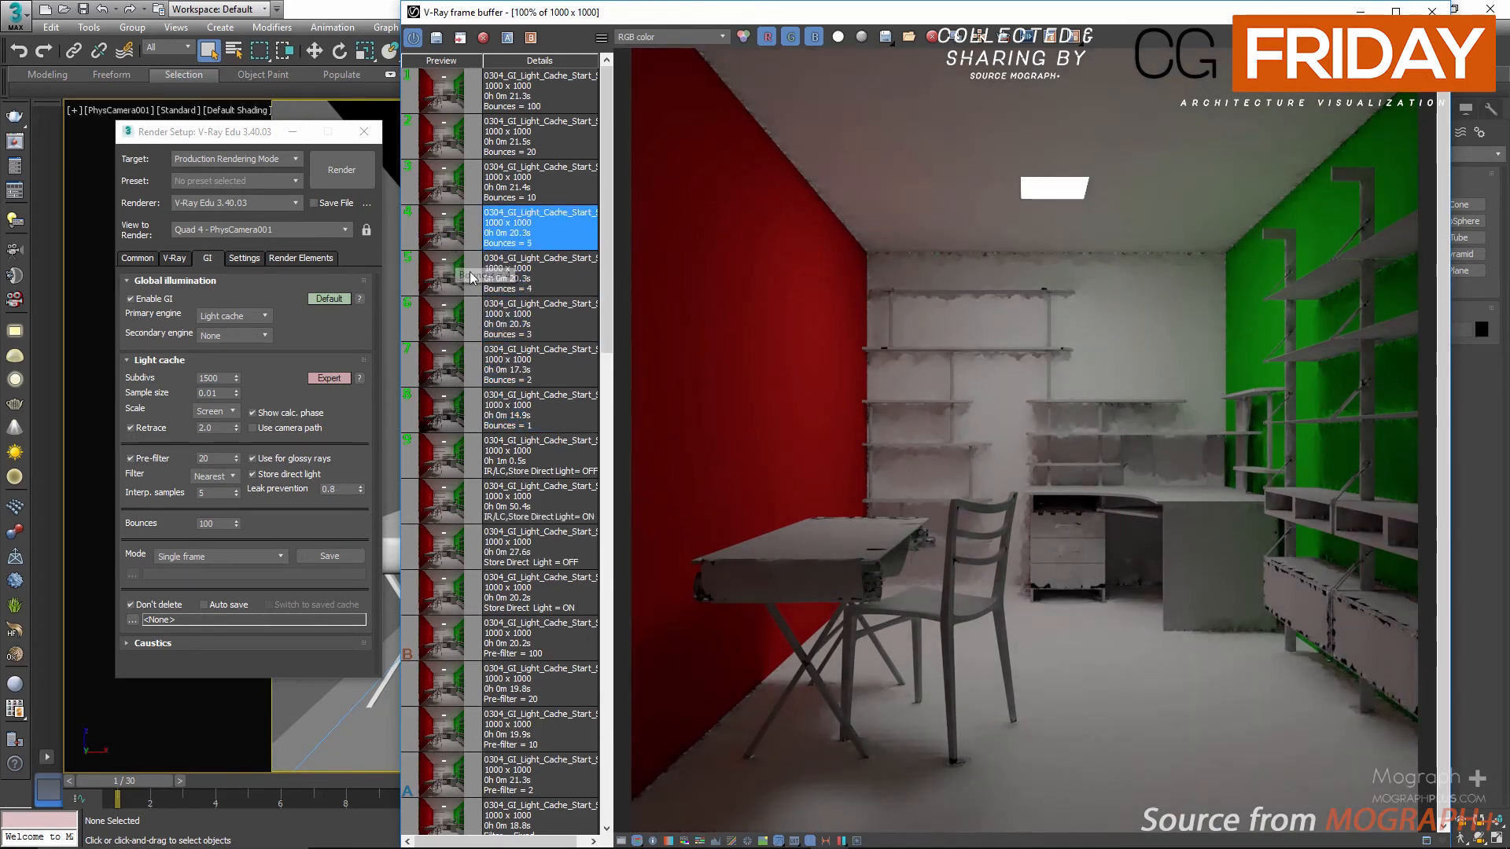
click(448, 193)
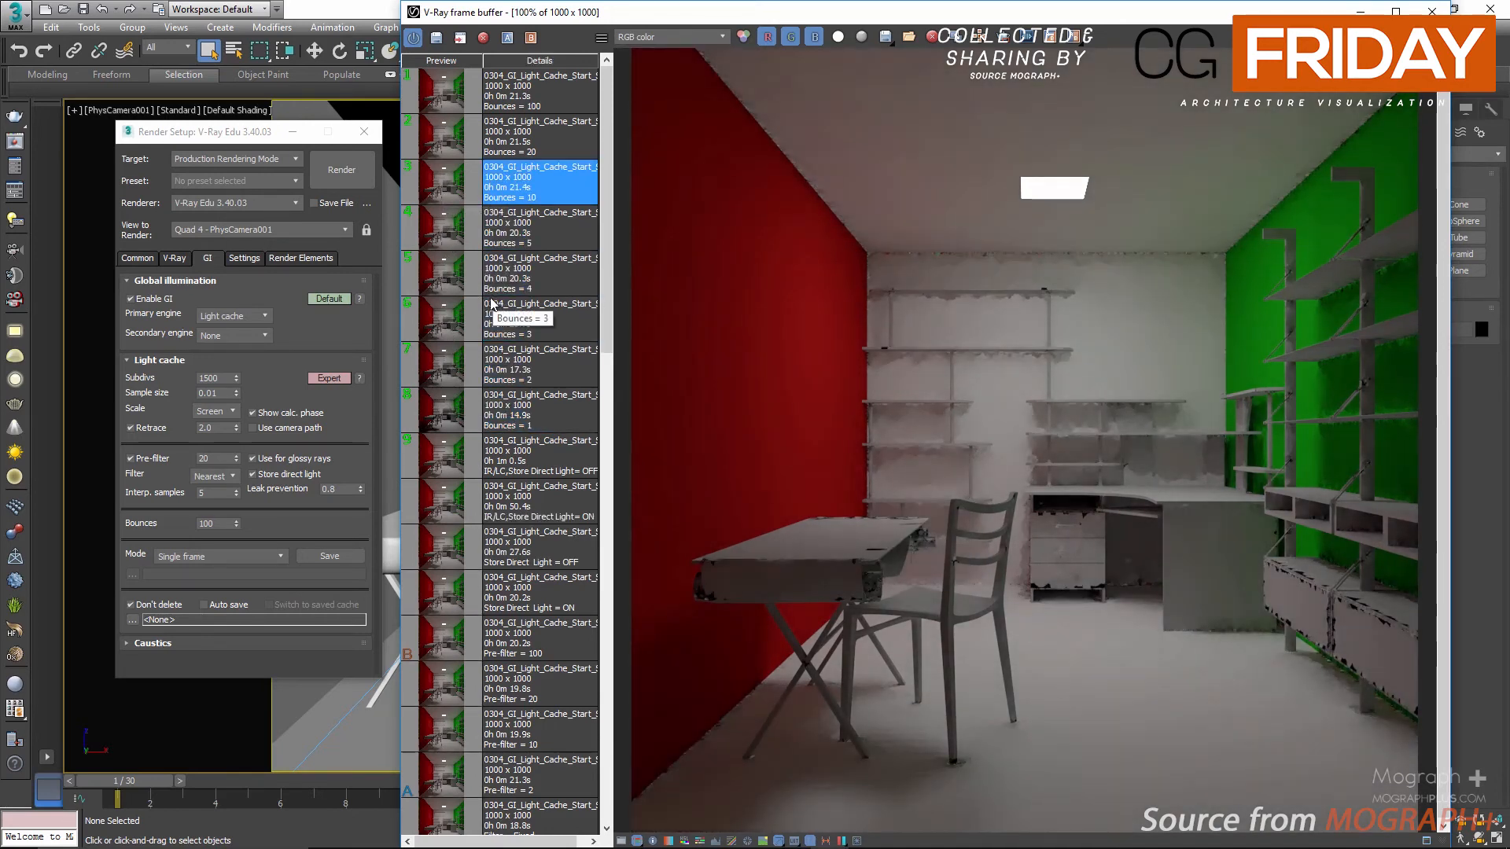
click(445, 236)
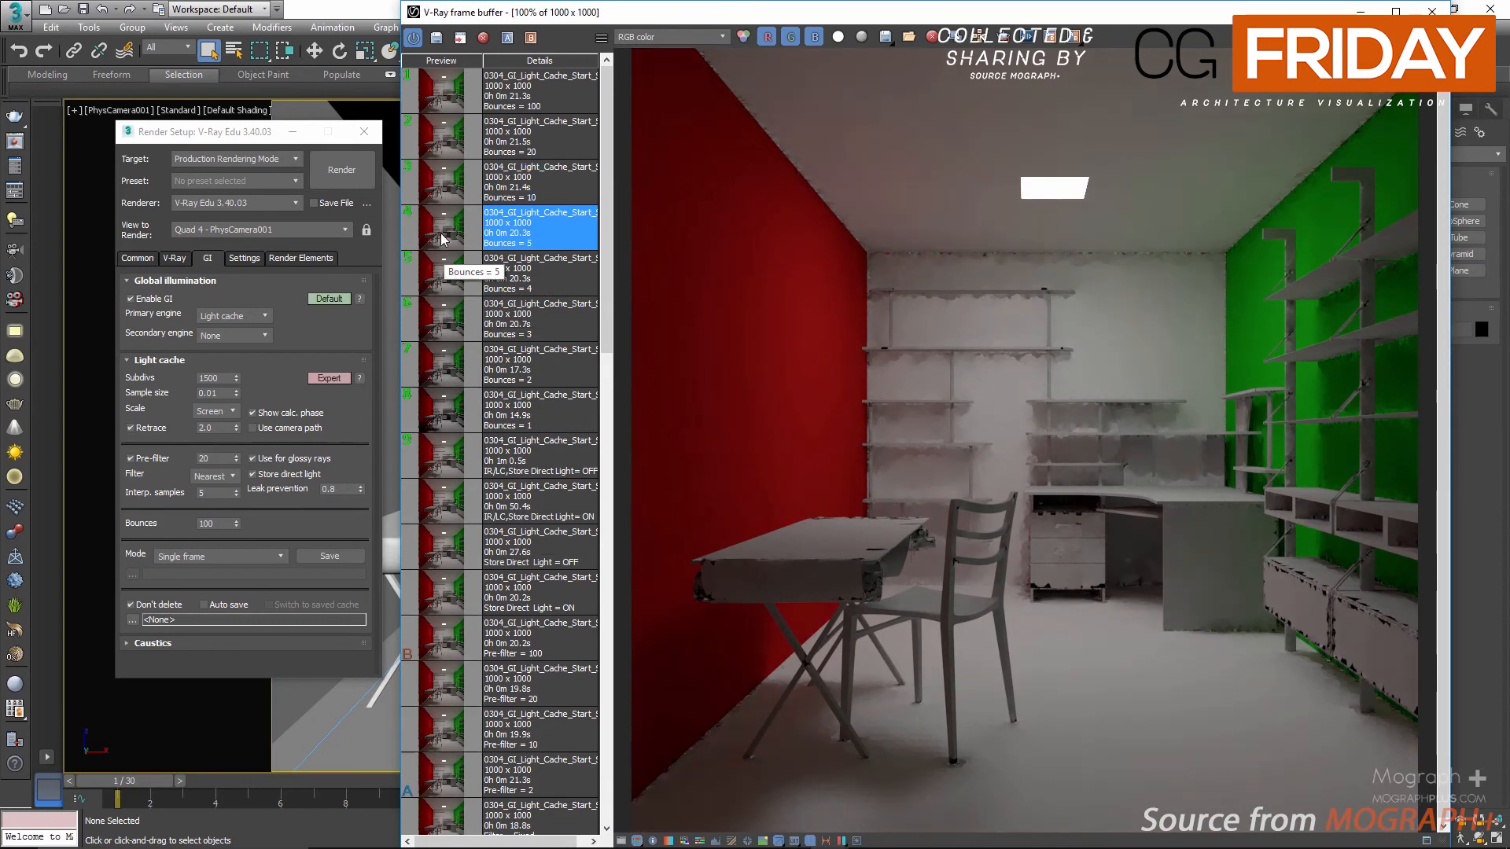
click(457, 195)
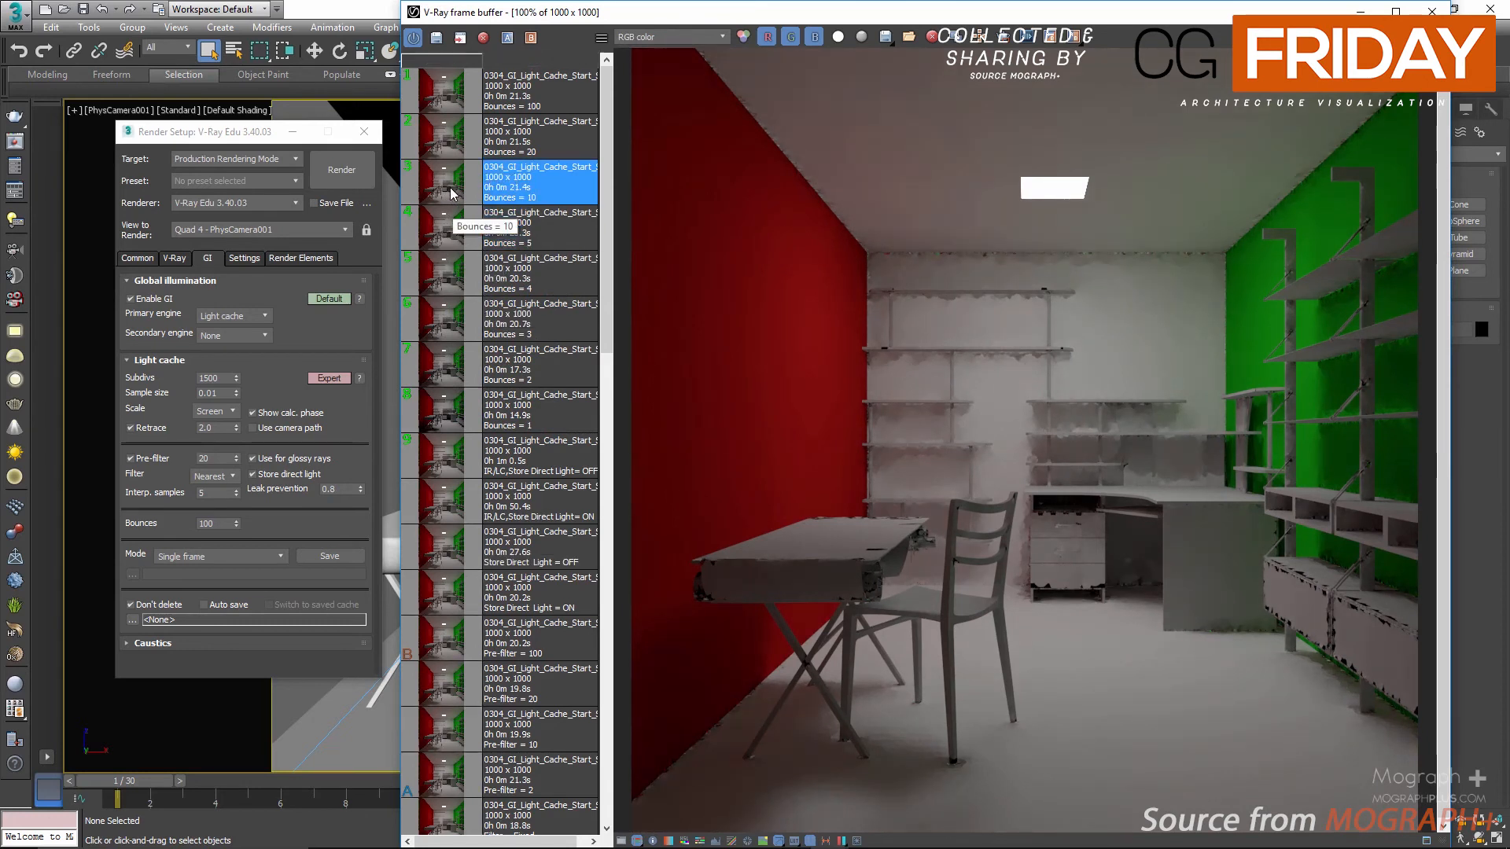
click(455, 144)
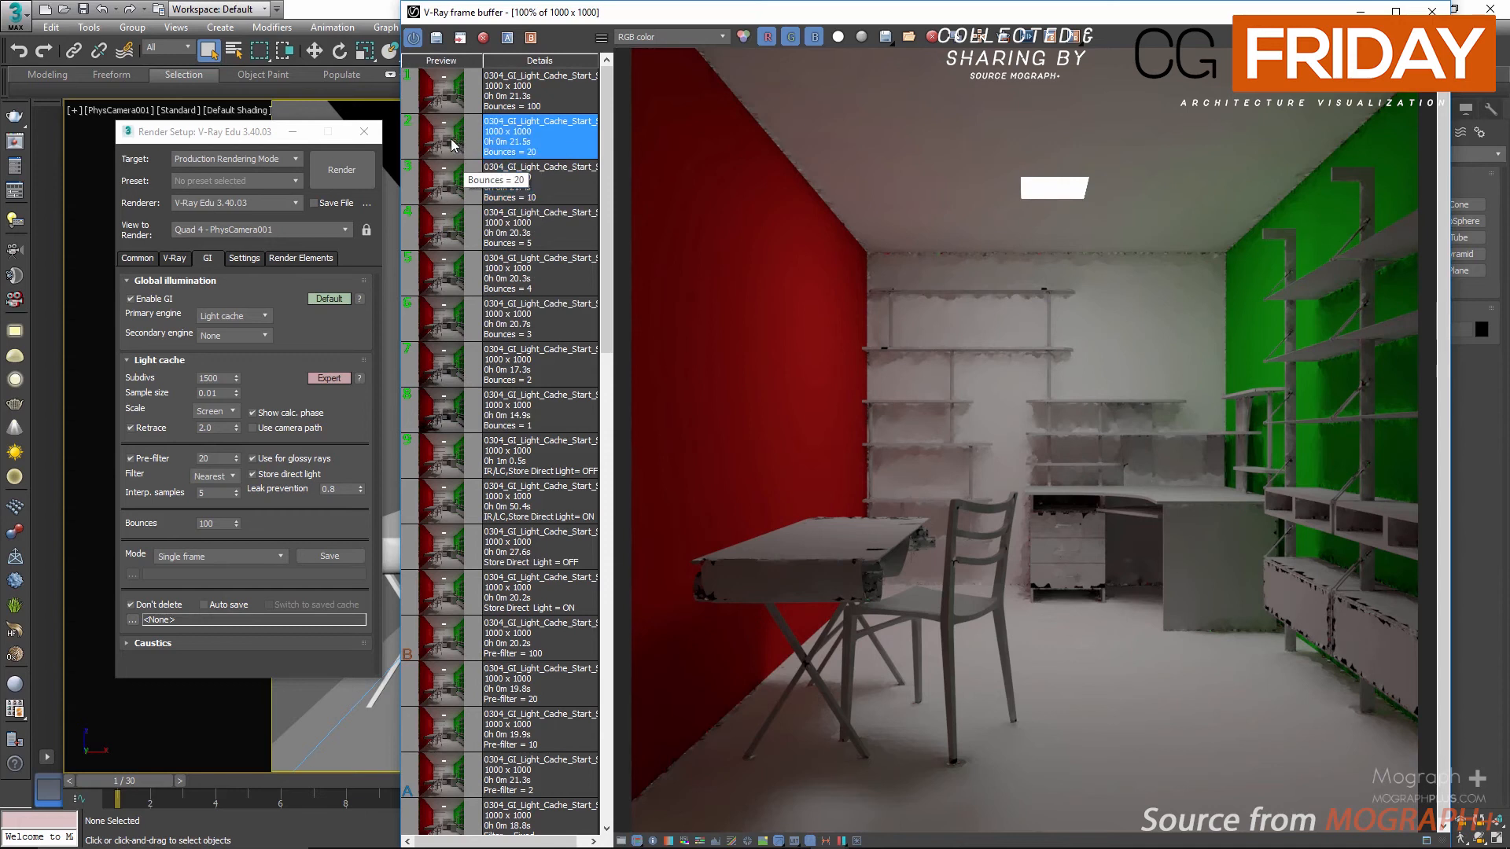
click(442, 95)
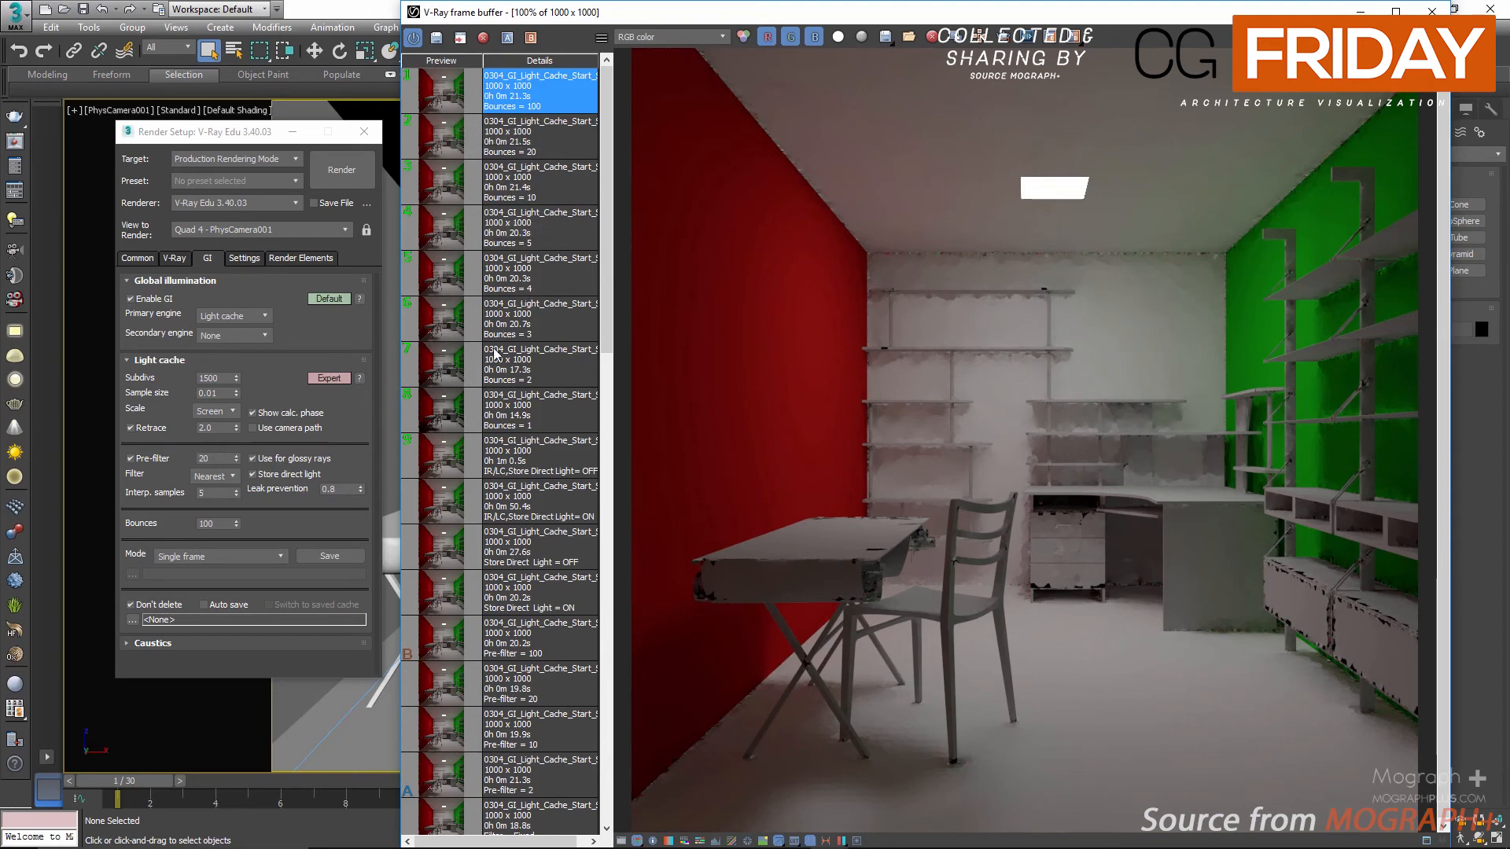
- Compare the Bounces = 1 render with Bounces = 4, and again with Bounces = 10 and 100
click(452, 429)
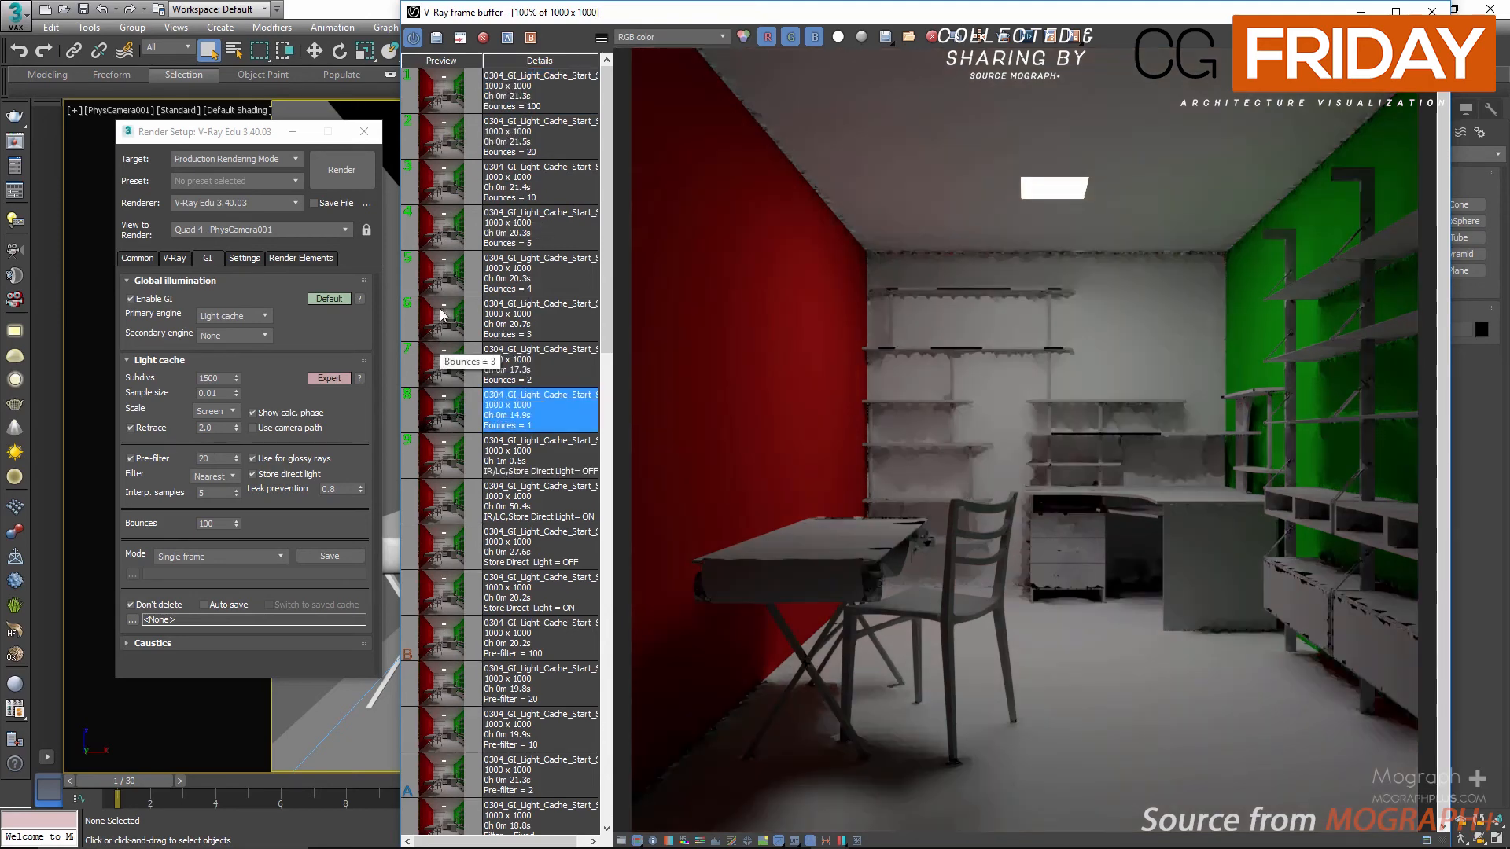
click(442, 280)
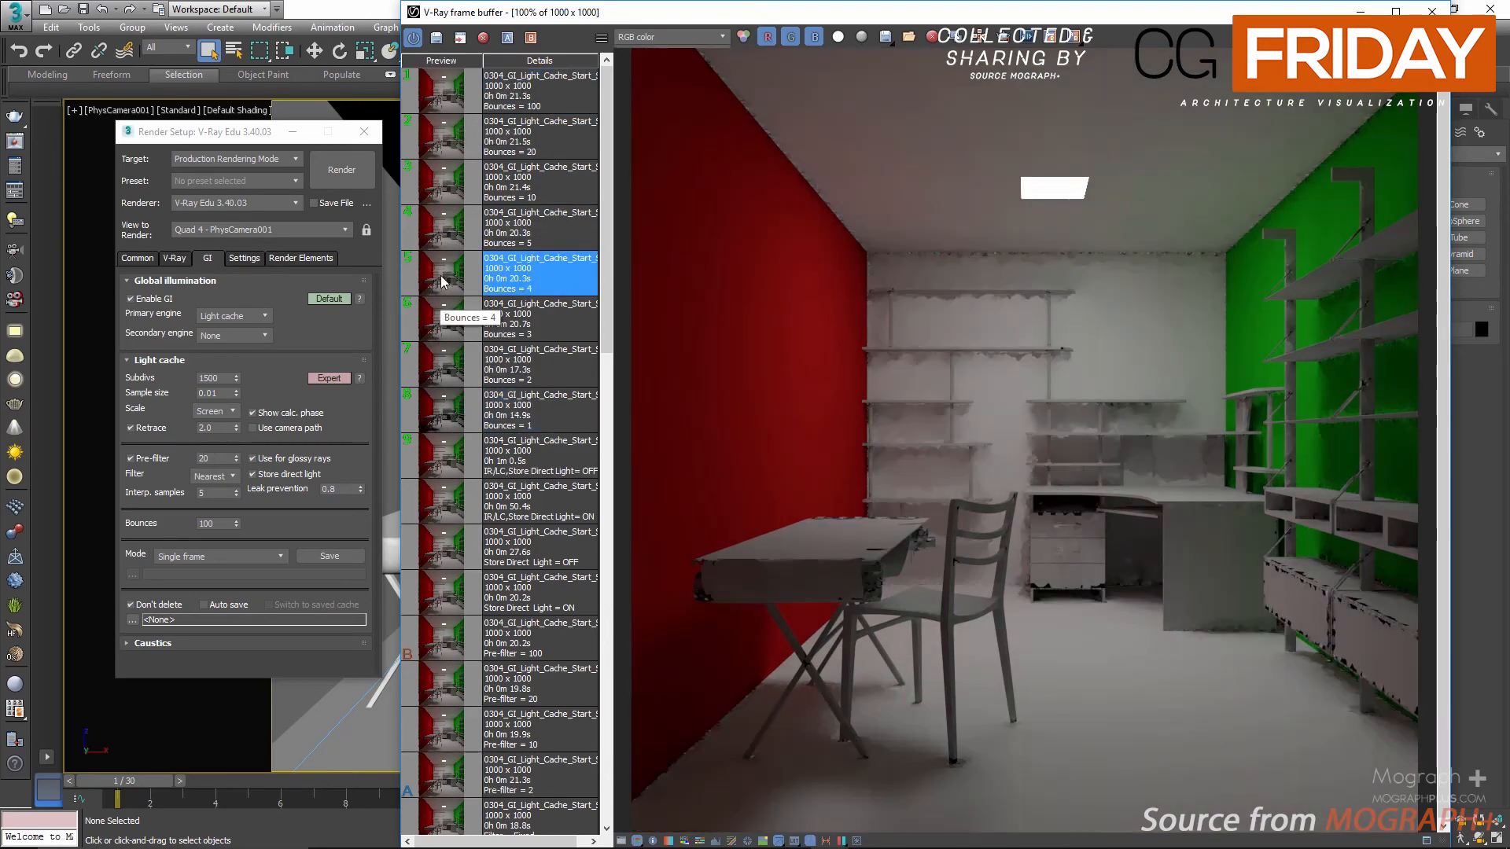
click(456, 405)
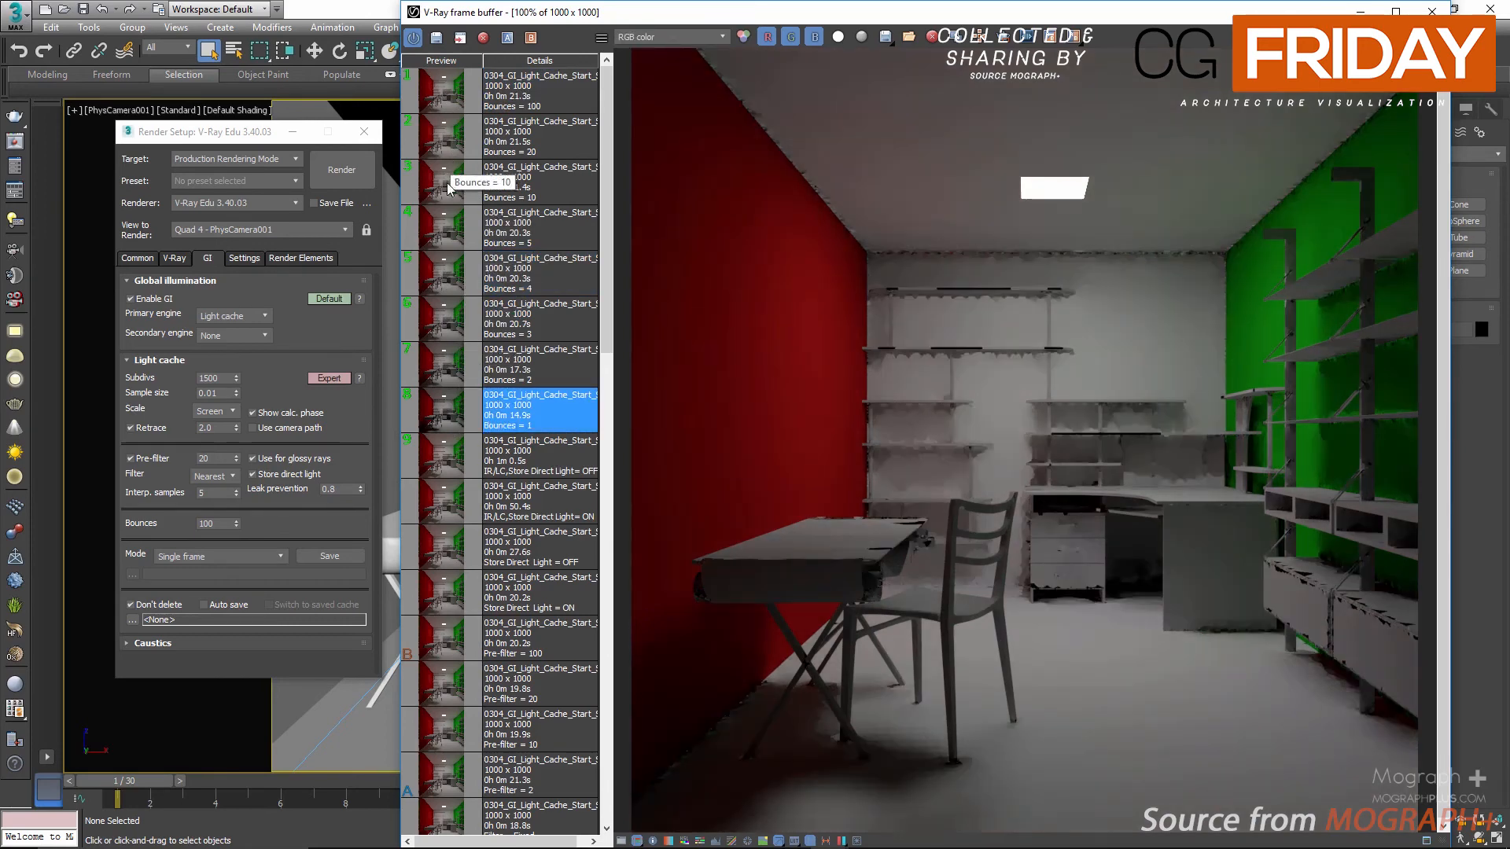
click(453, 179)
click(446, 95)
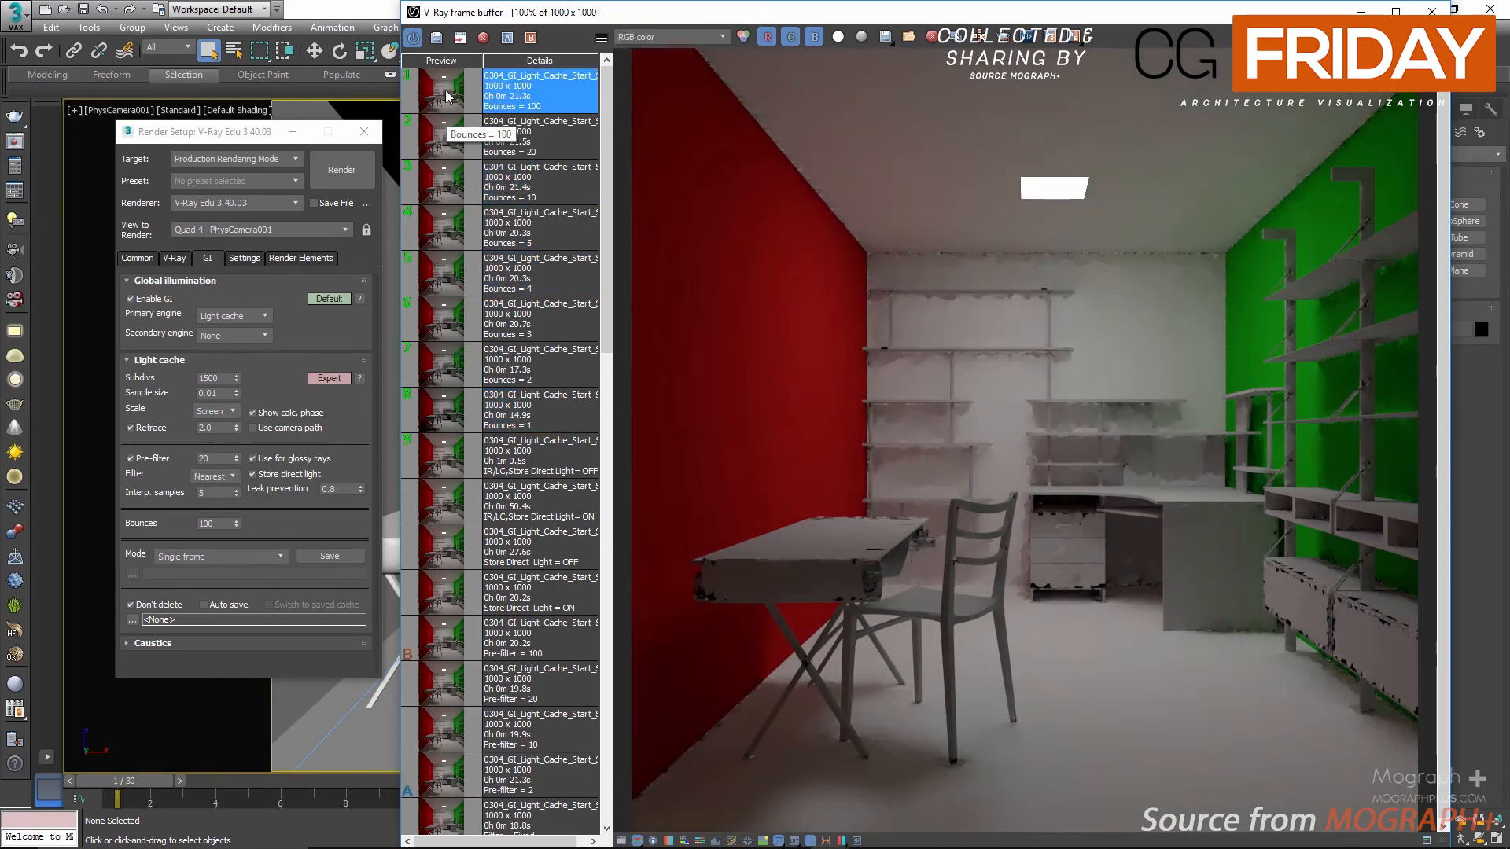
- Alternate between the Bounces = 10 and Bounces = 100 renders, ending on Bounces = 10
click(443, 169)
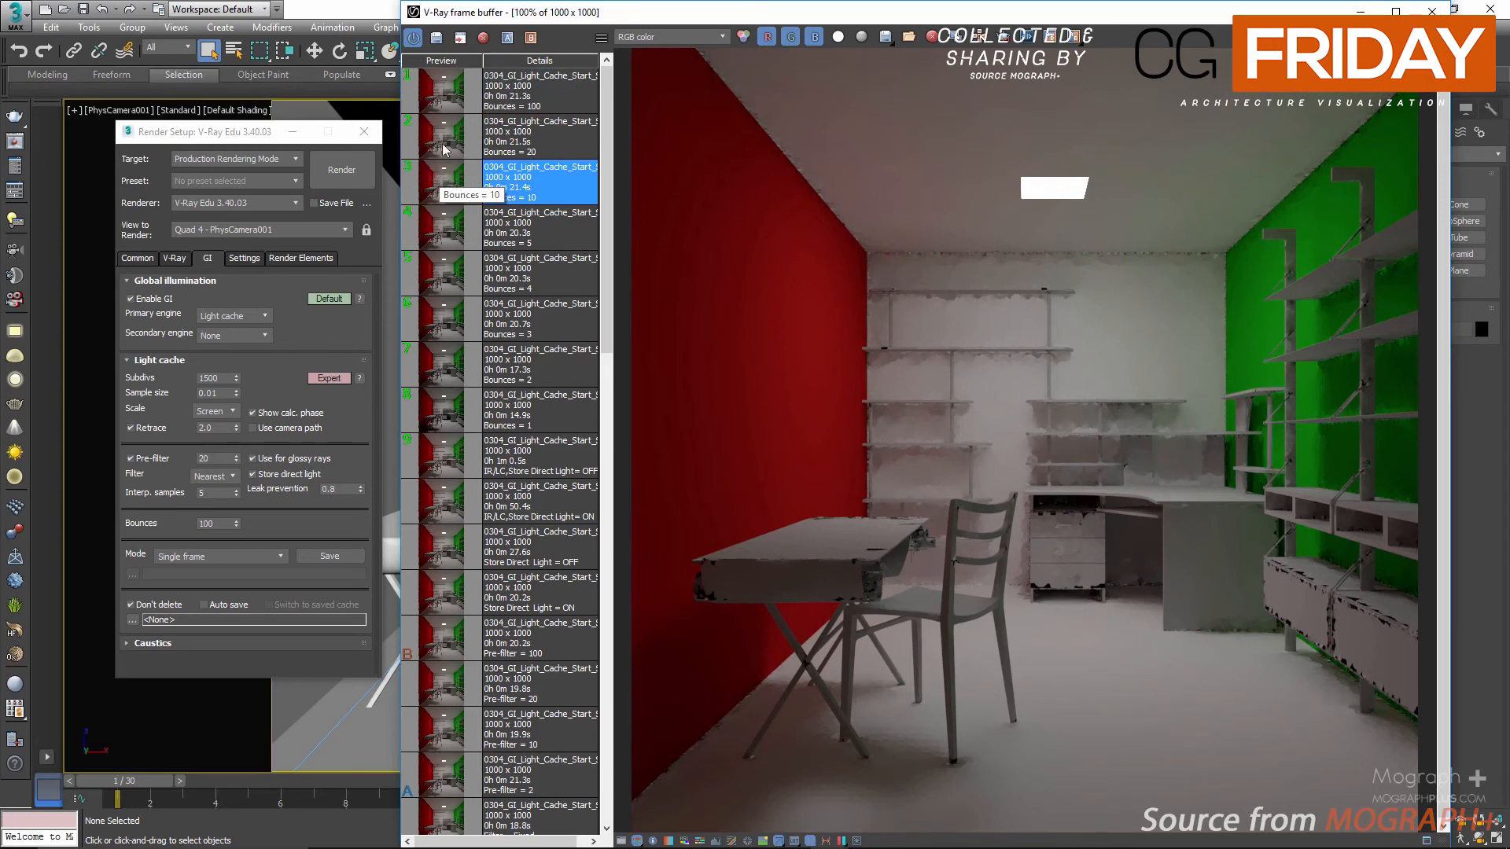
click(450, 95)
click(444, 182)
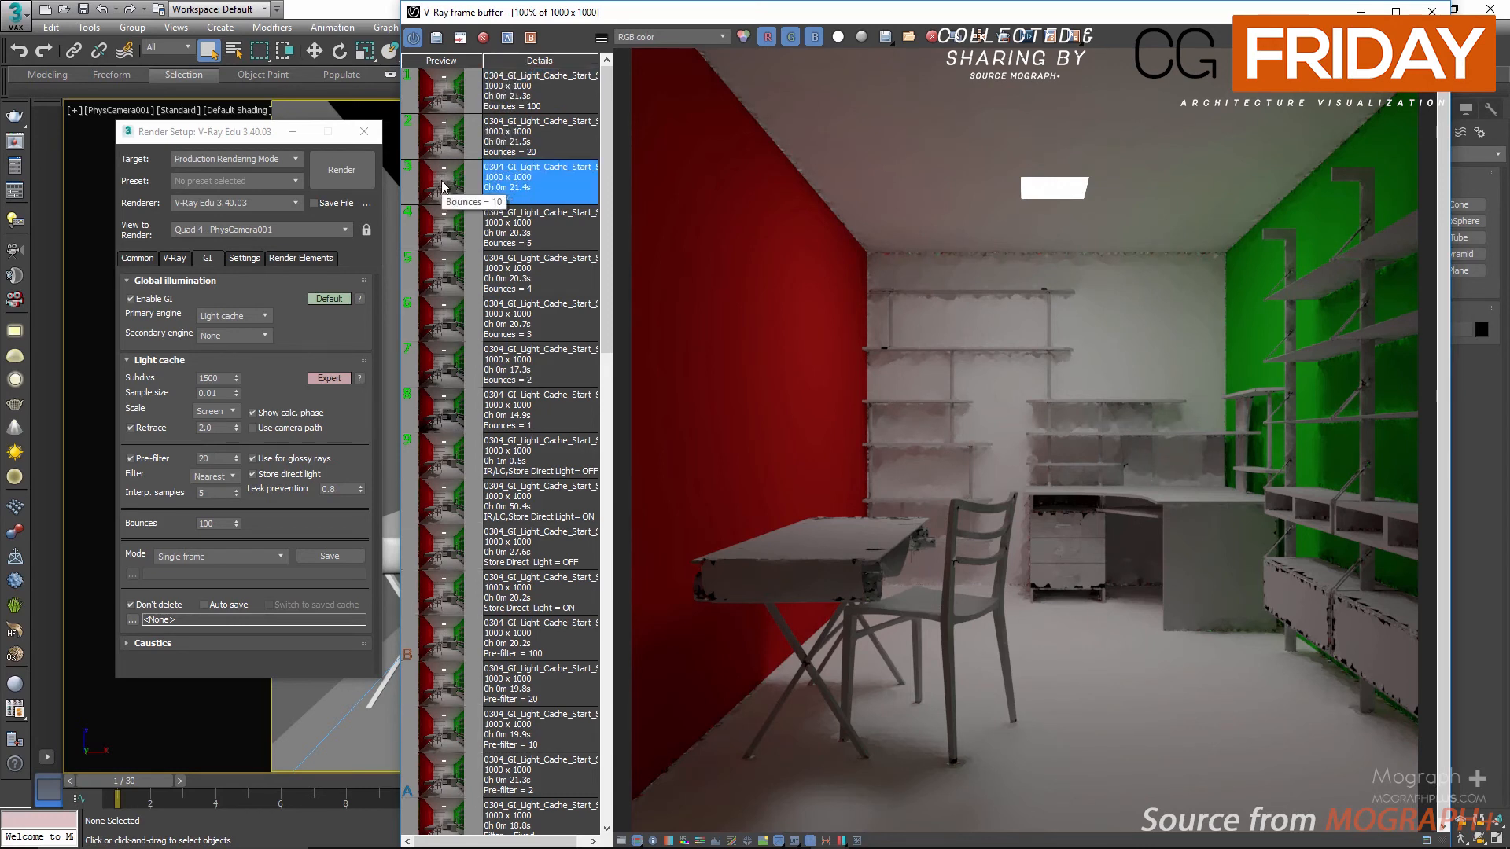
click(444, 94)
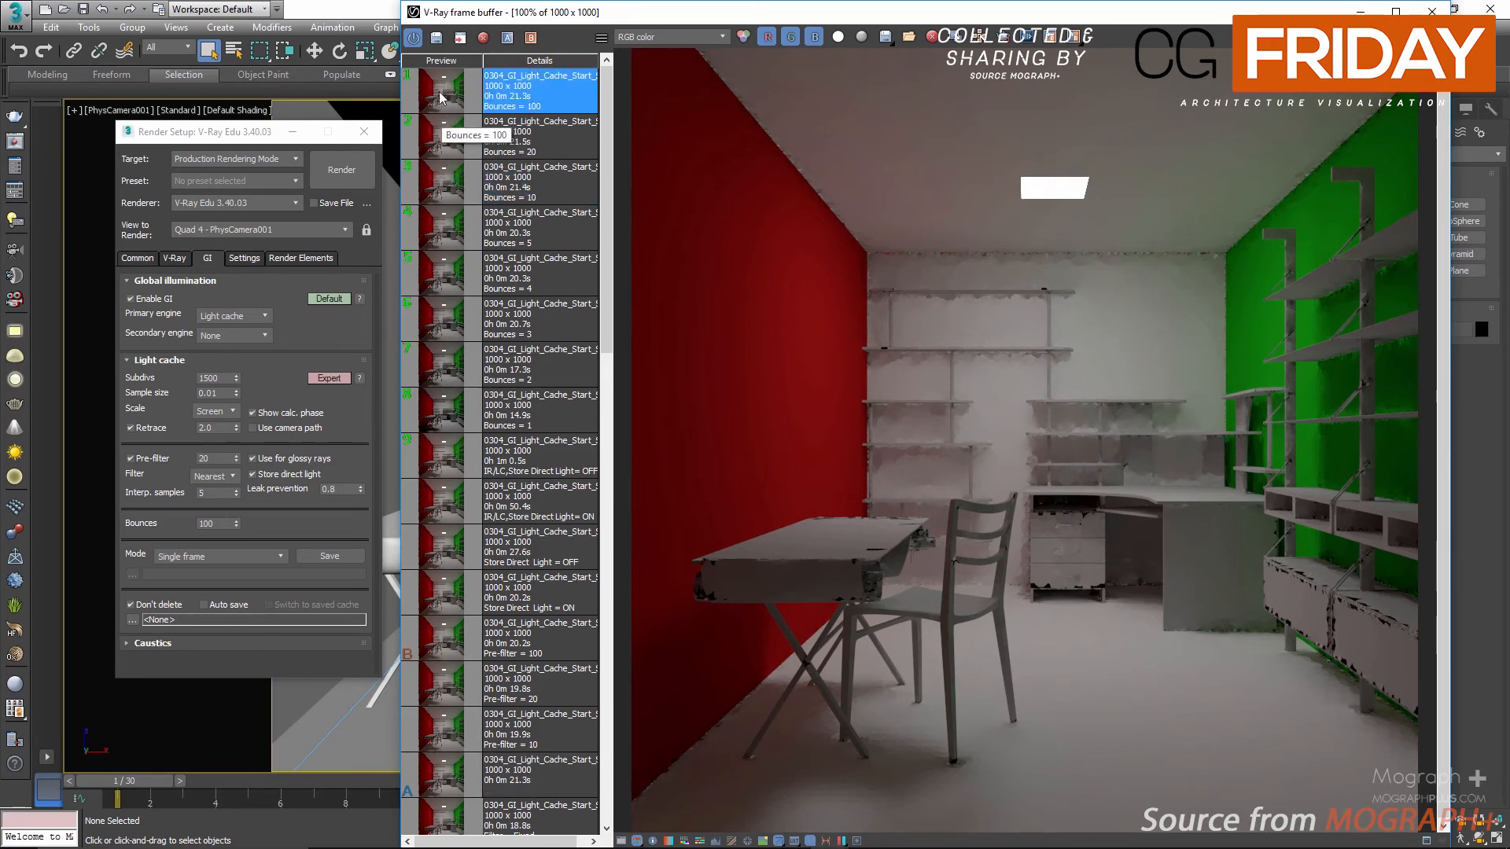
click(439, 181)
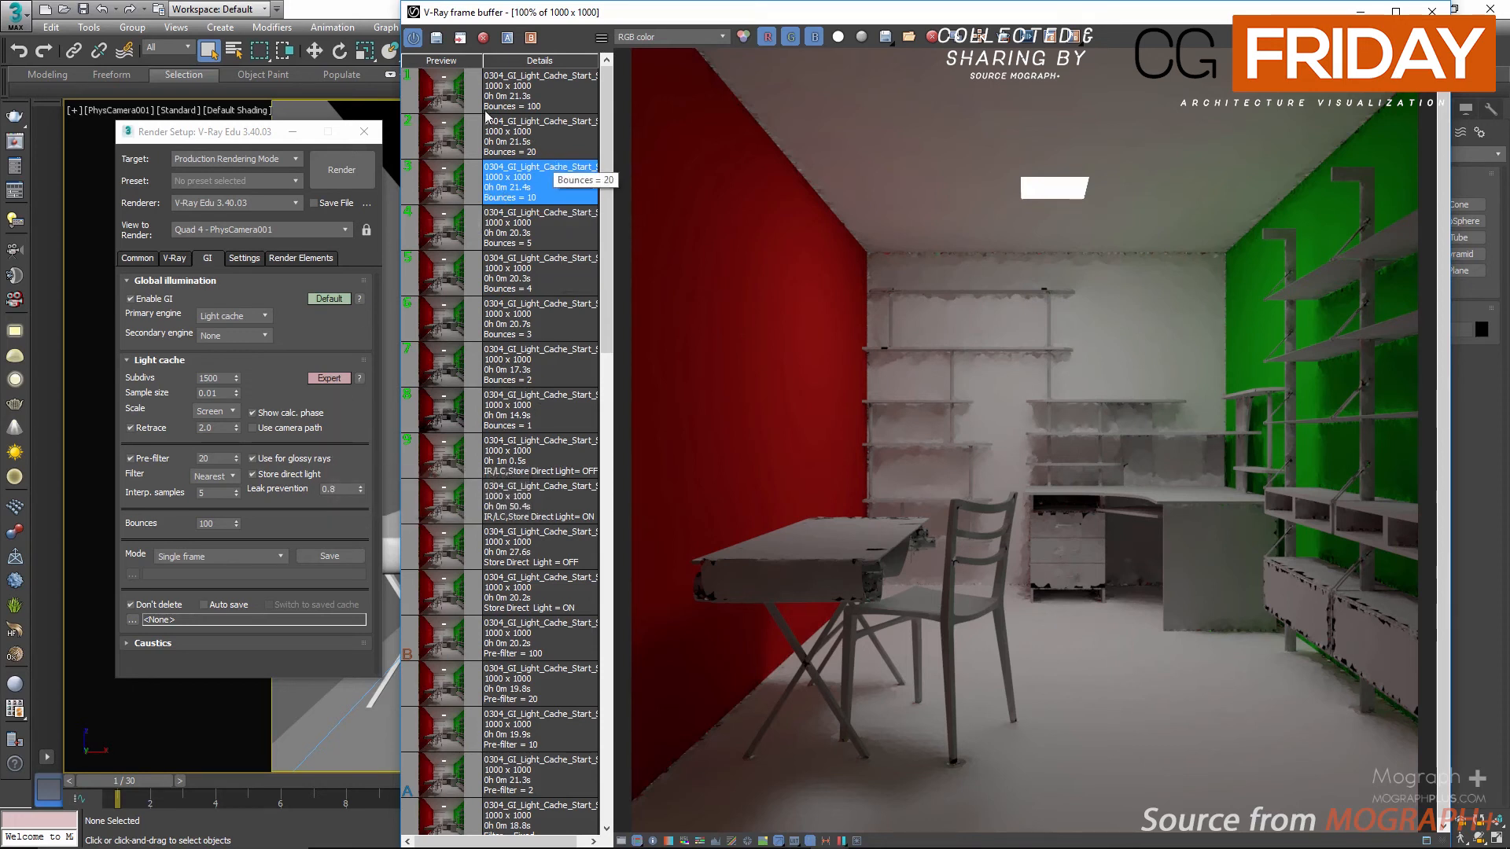
- View the Bounces = 100 render, try the From file and Fly-through Light cache modes, and check the common time output settings
click(452, 100)
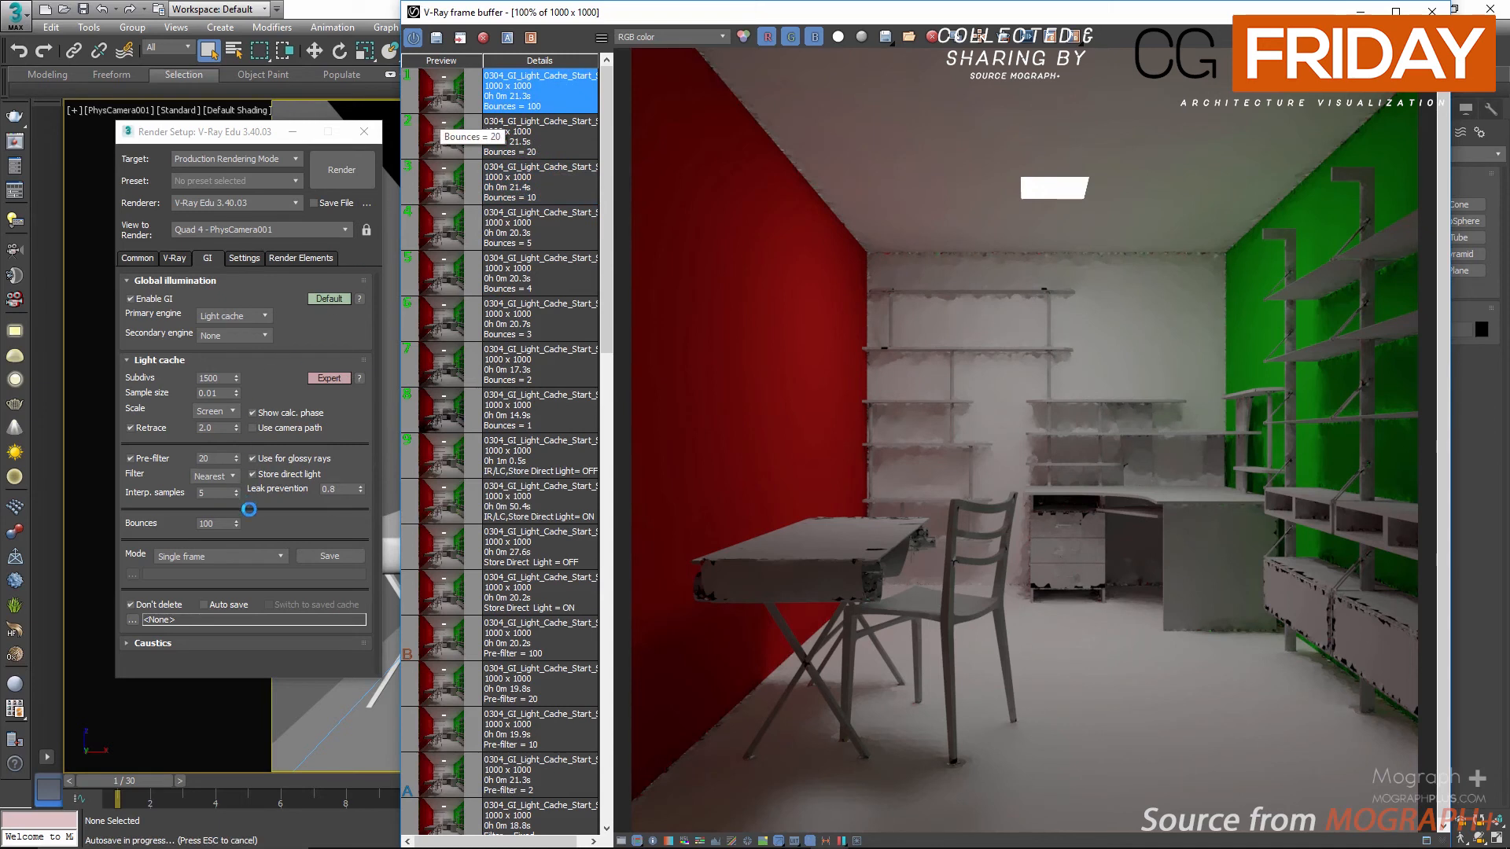
click(248, 557)
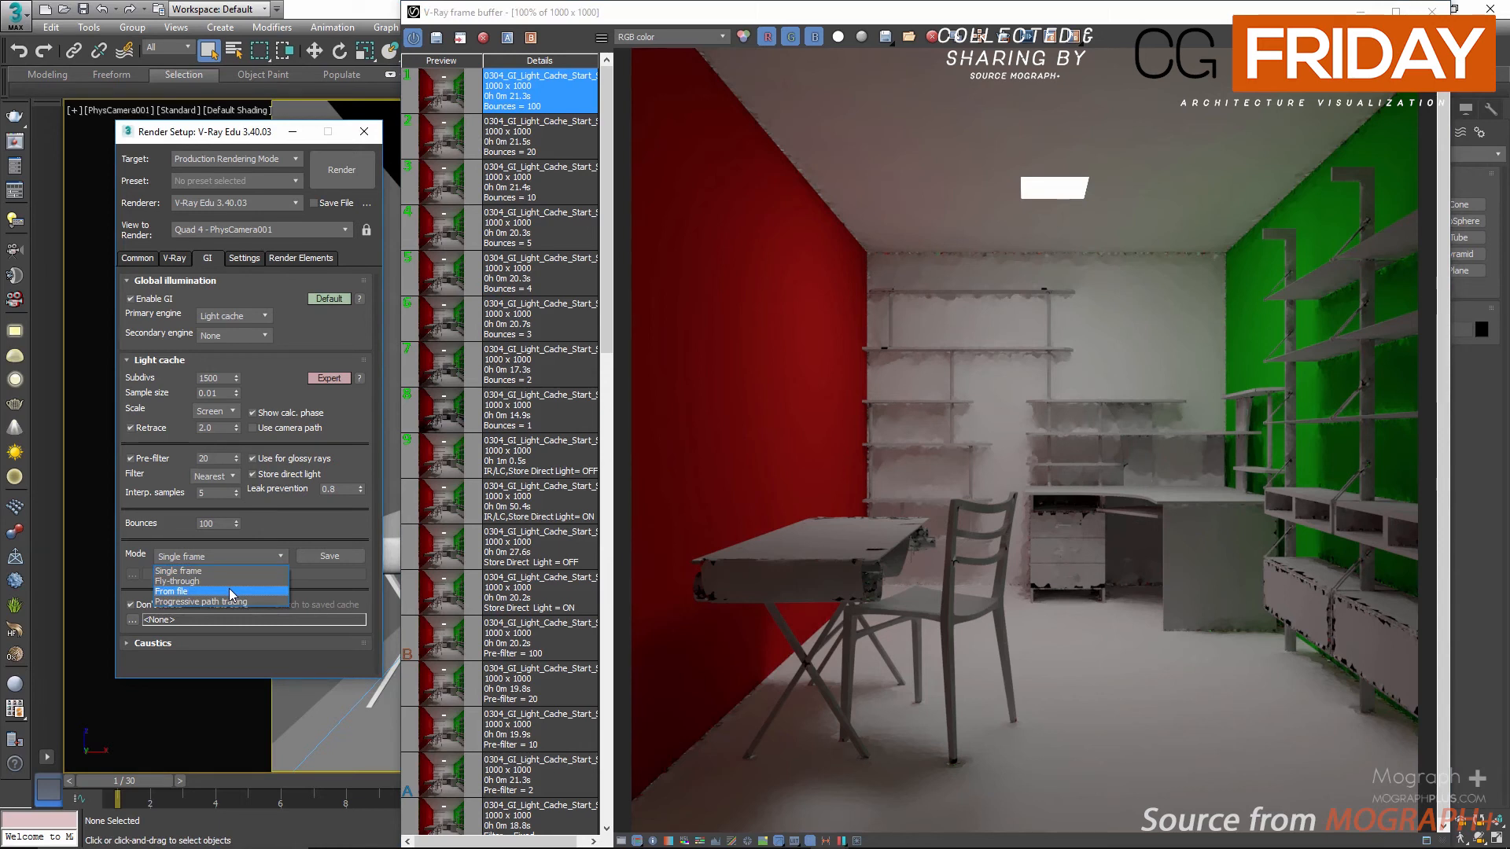
click(229, 591)
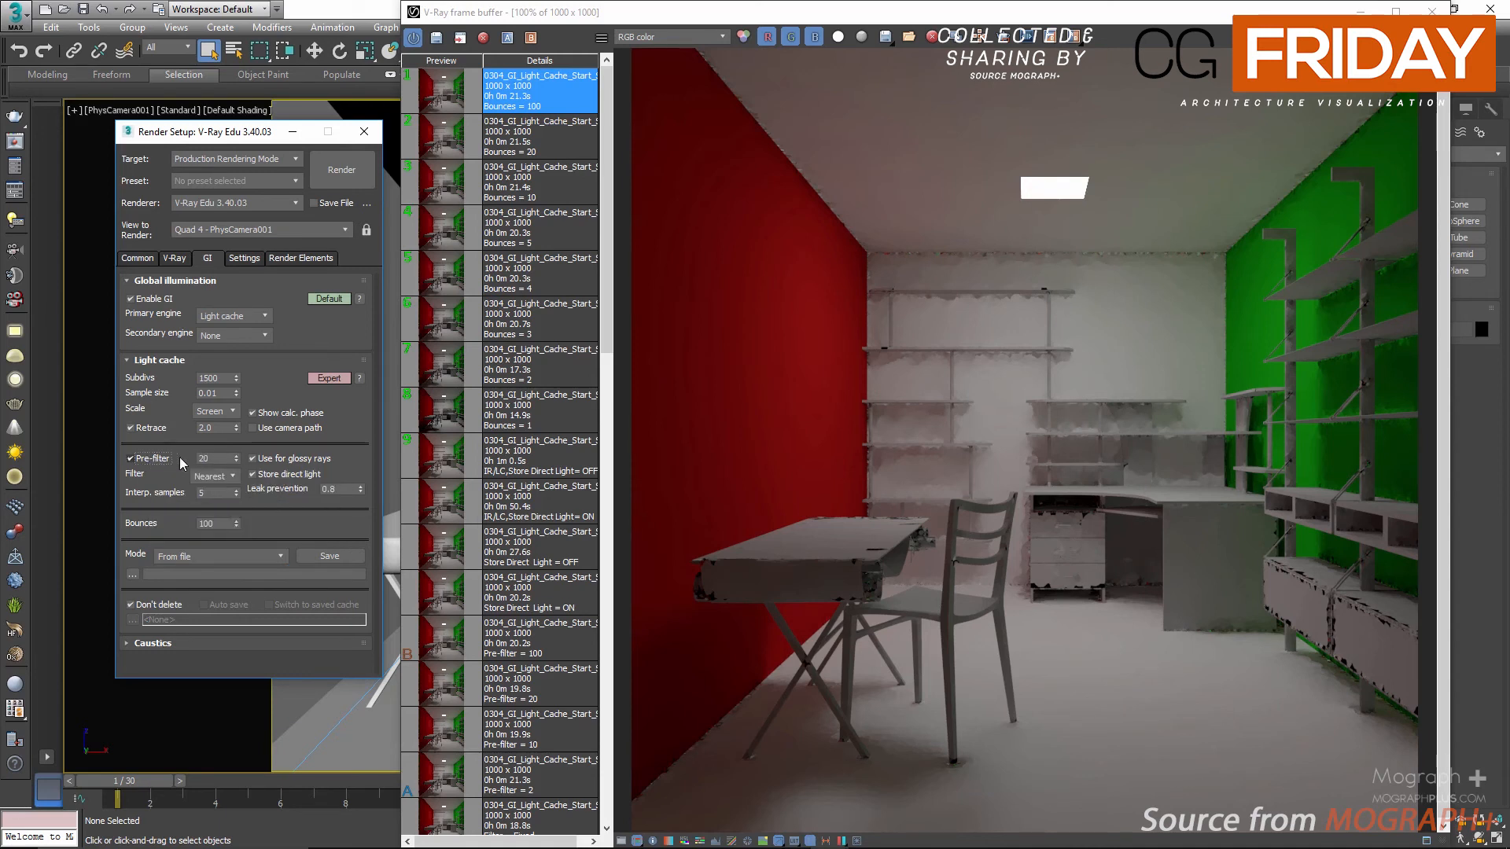
click(234, 554)
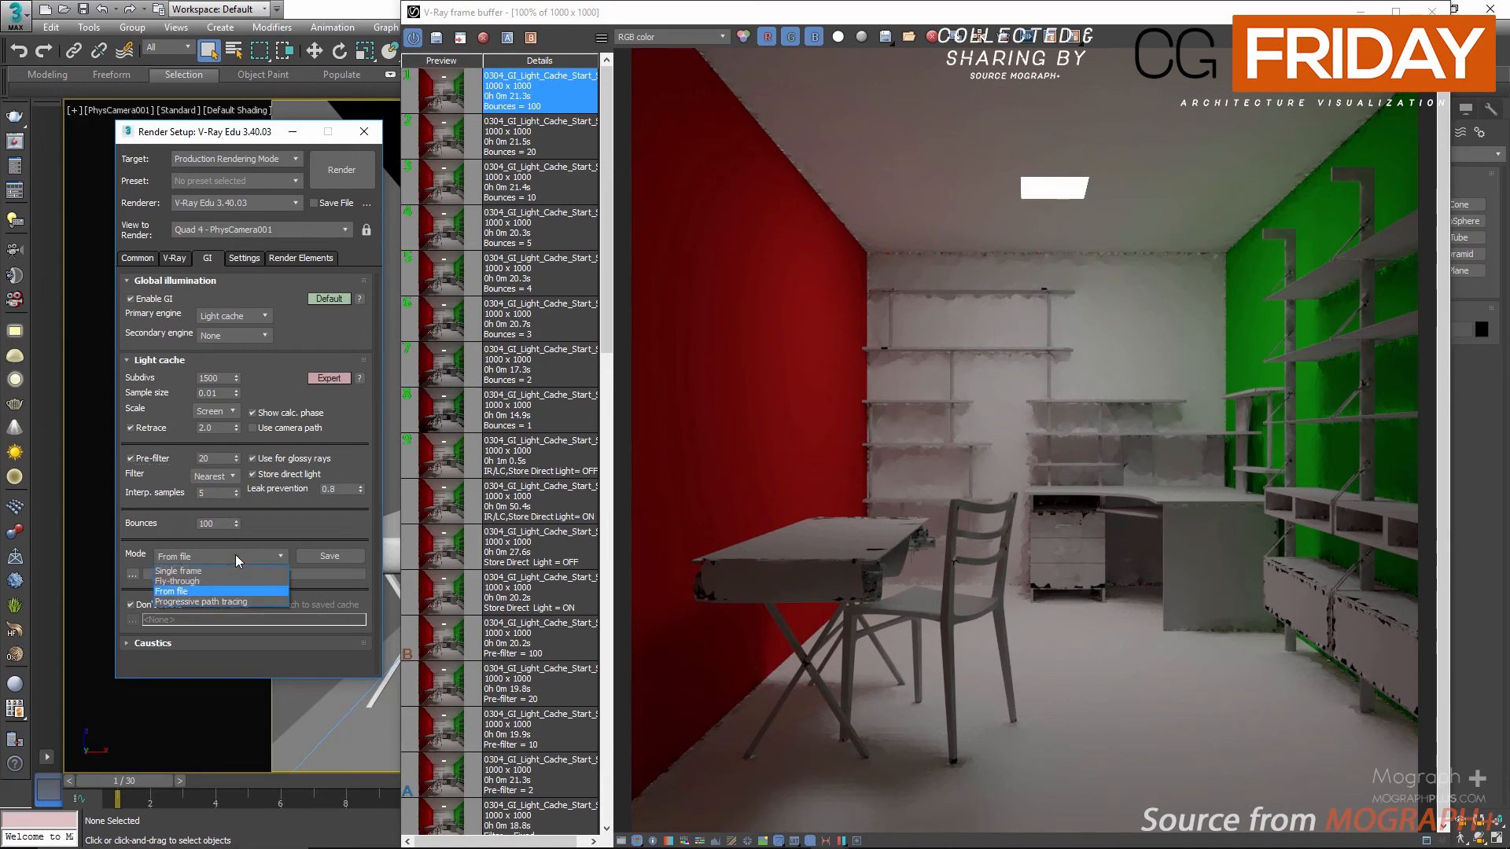
click(210, 578)
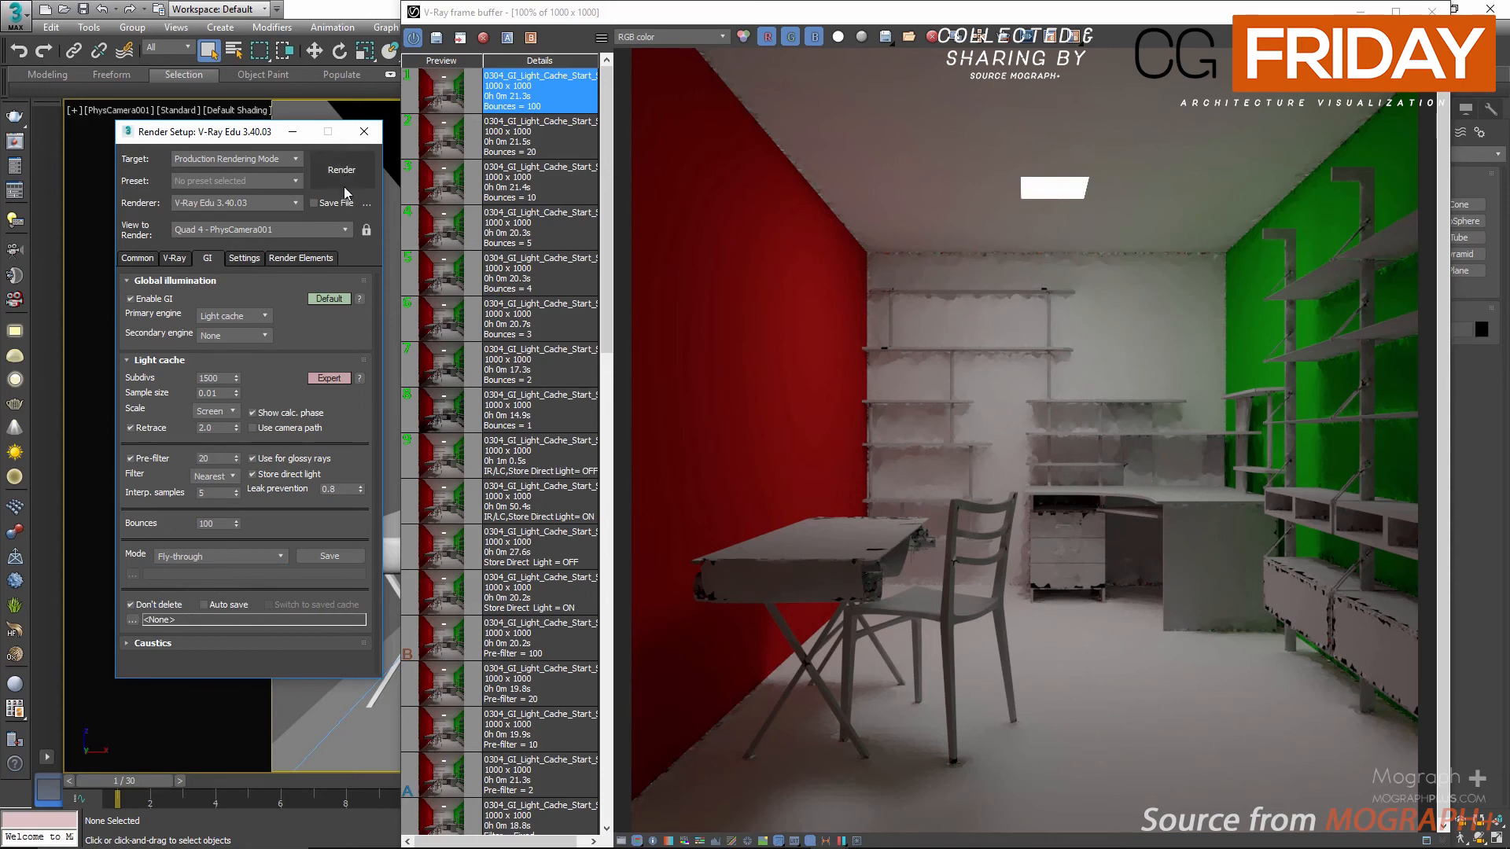
click(148, 262)
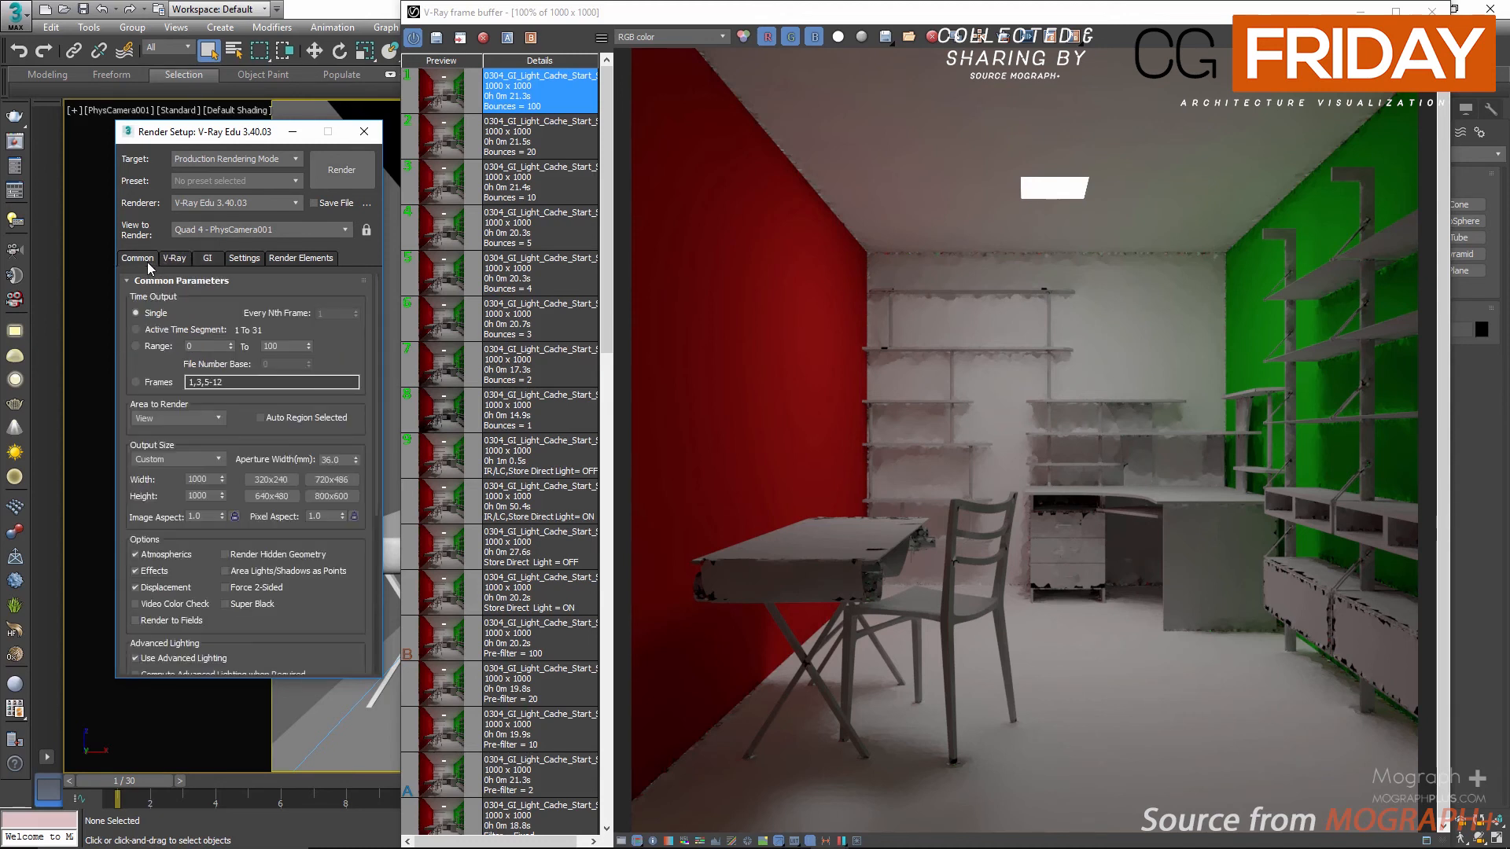
click(206, 259)
- Set the Light cache mode to Progressive path tracing and render the PhysCamera001 view
click(238, 556)
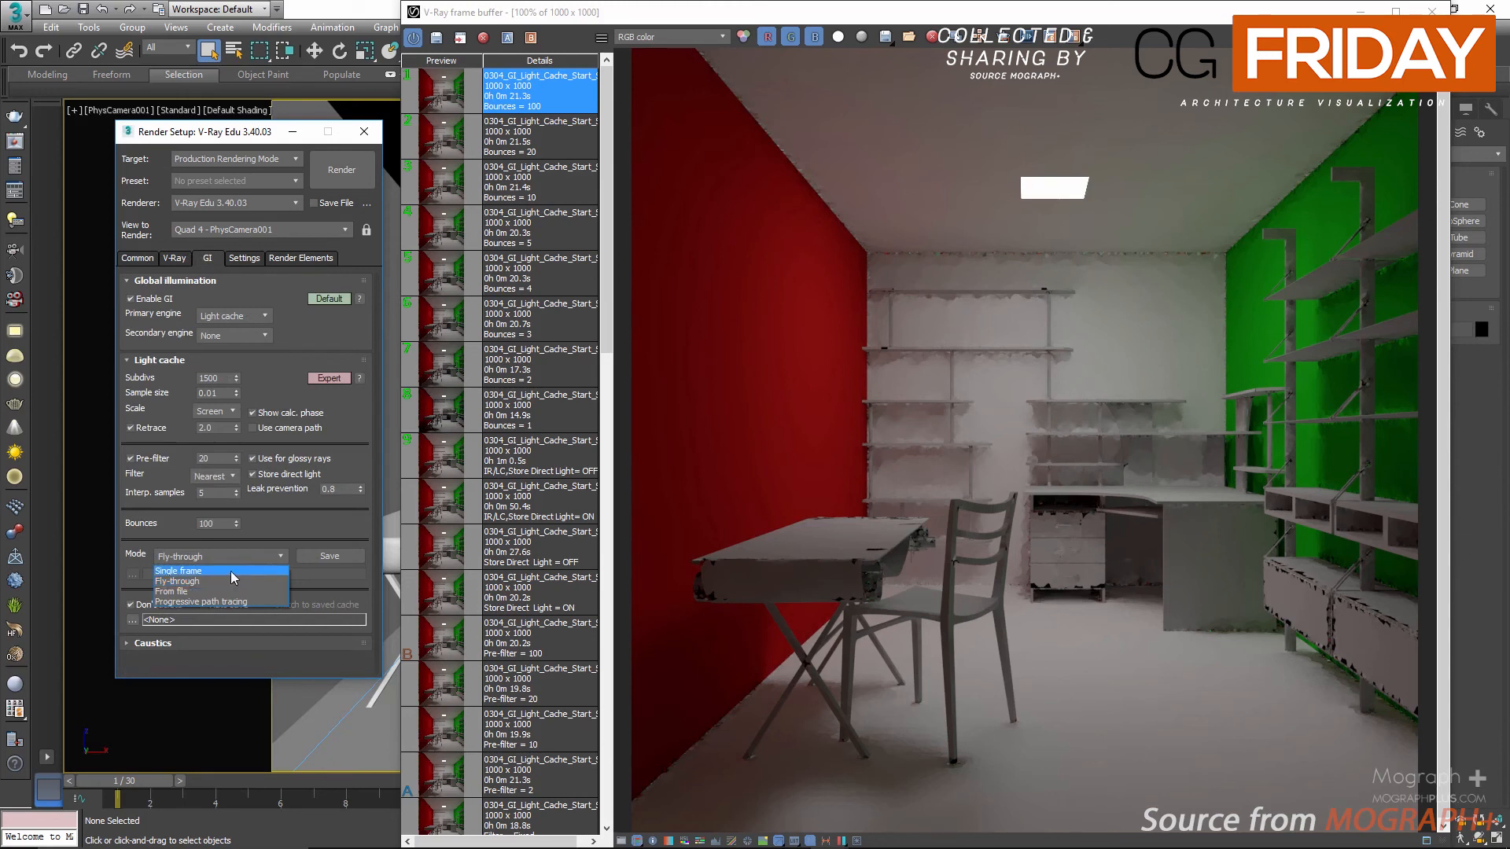
click(228, 600)
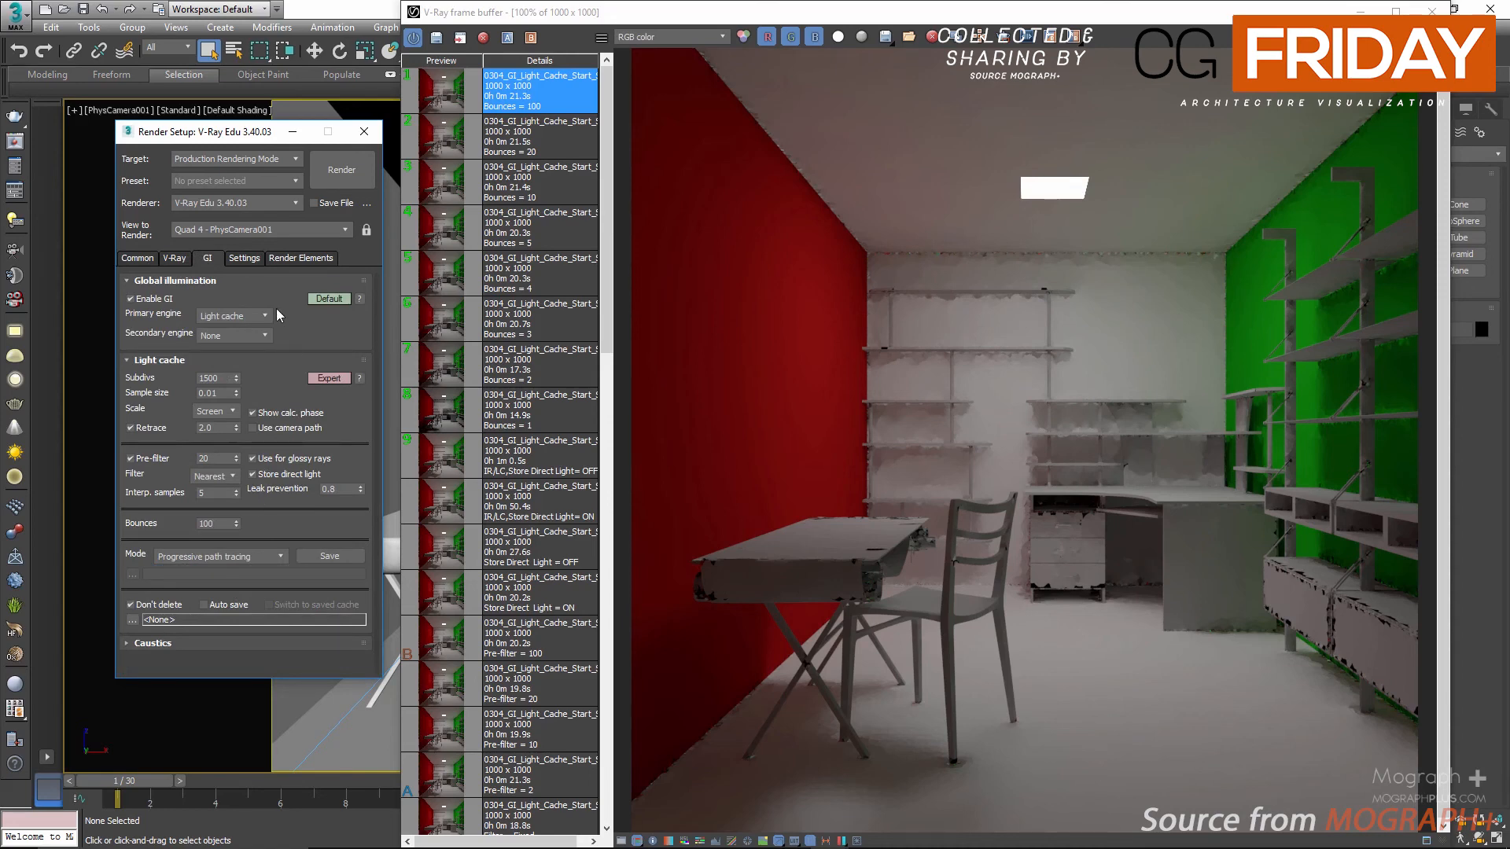
click(323, 171)
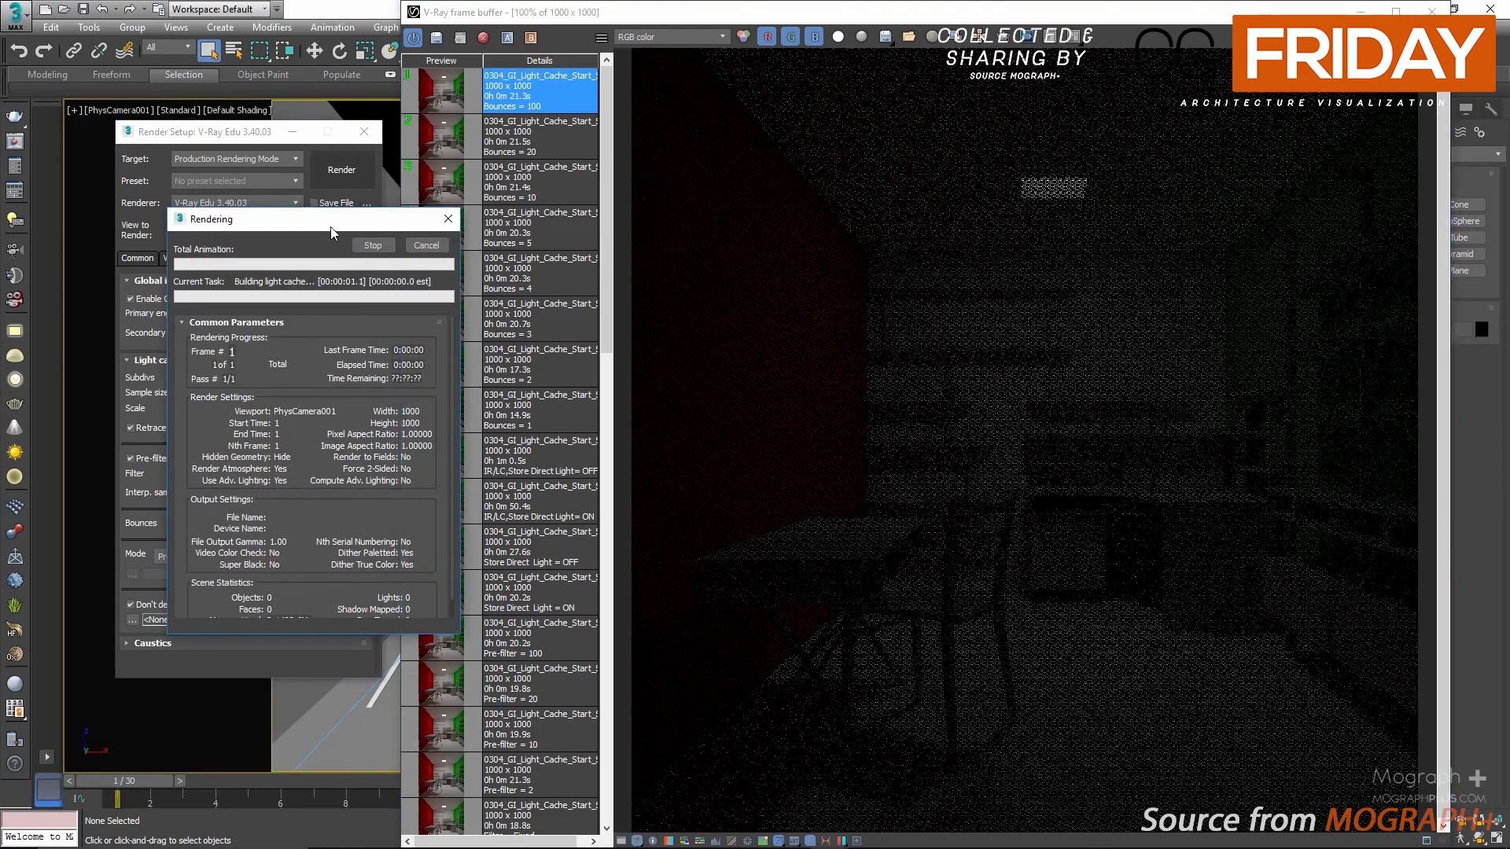
drag(330, 226, 571, 162)
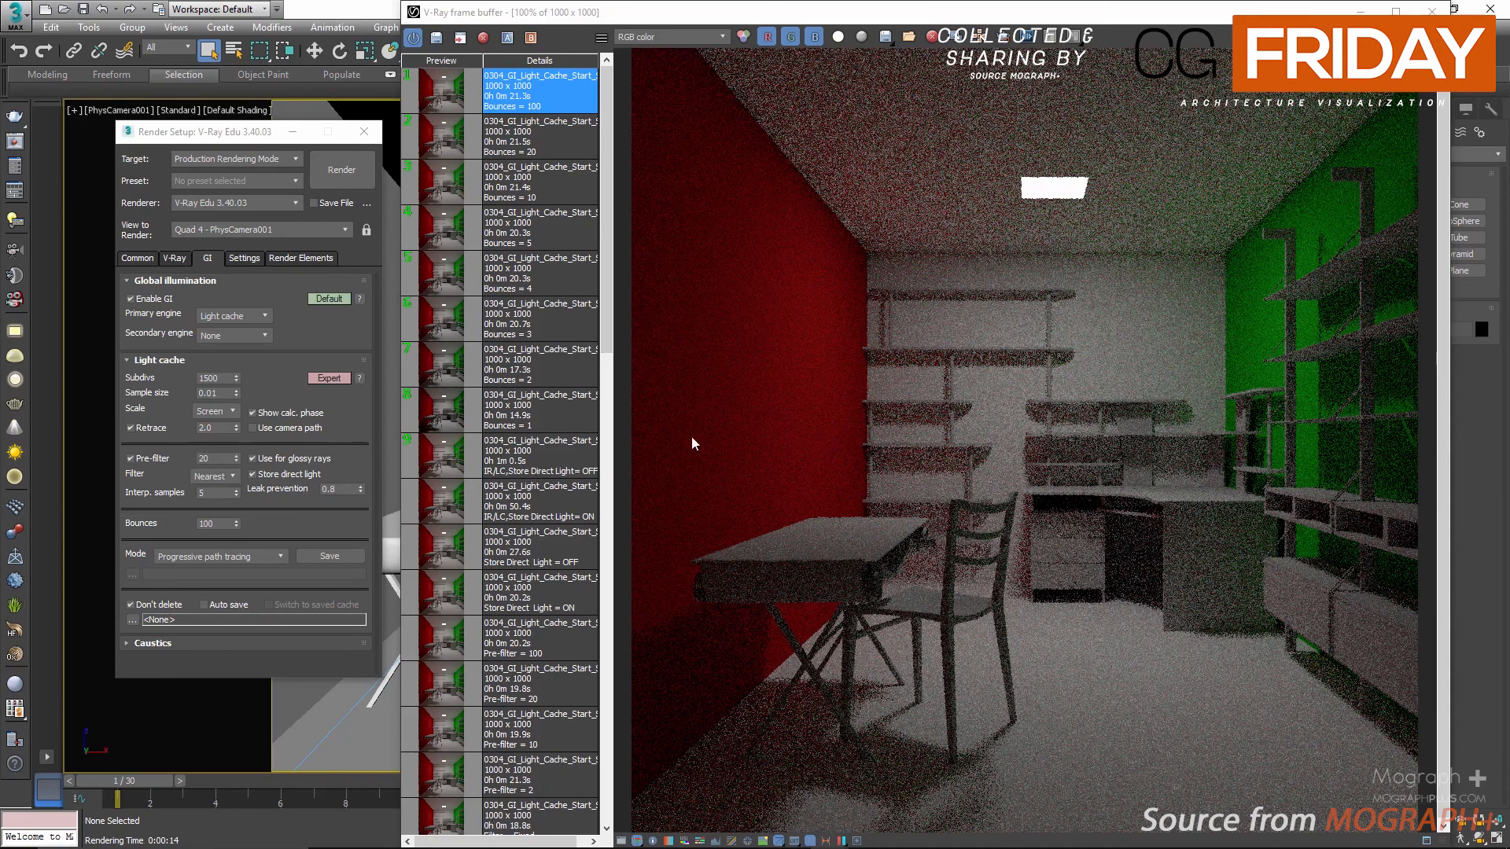
- Set the Light cache Subdivs to 5000
double_click(211, 378)
text(60)
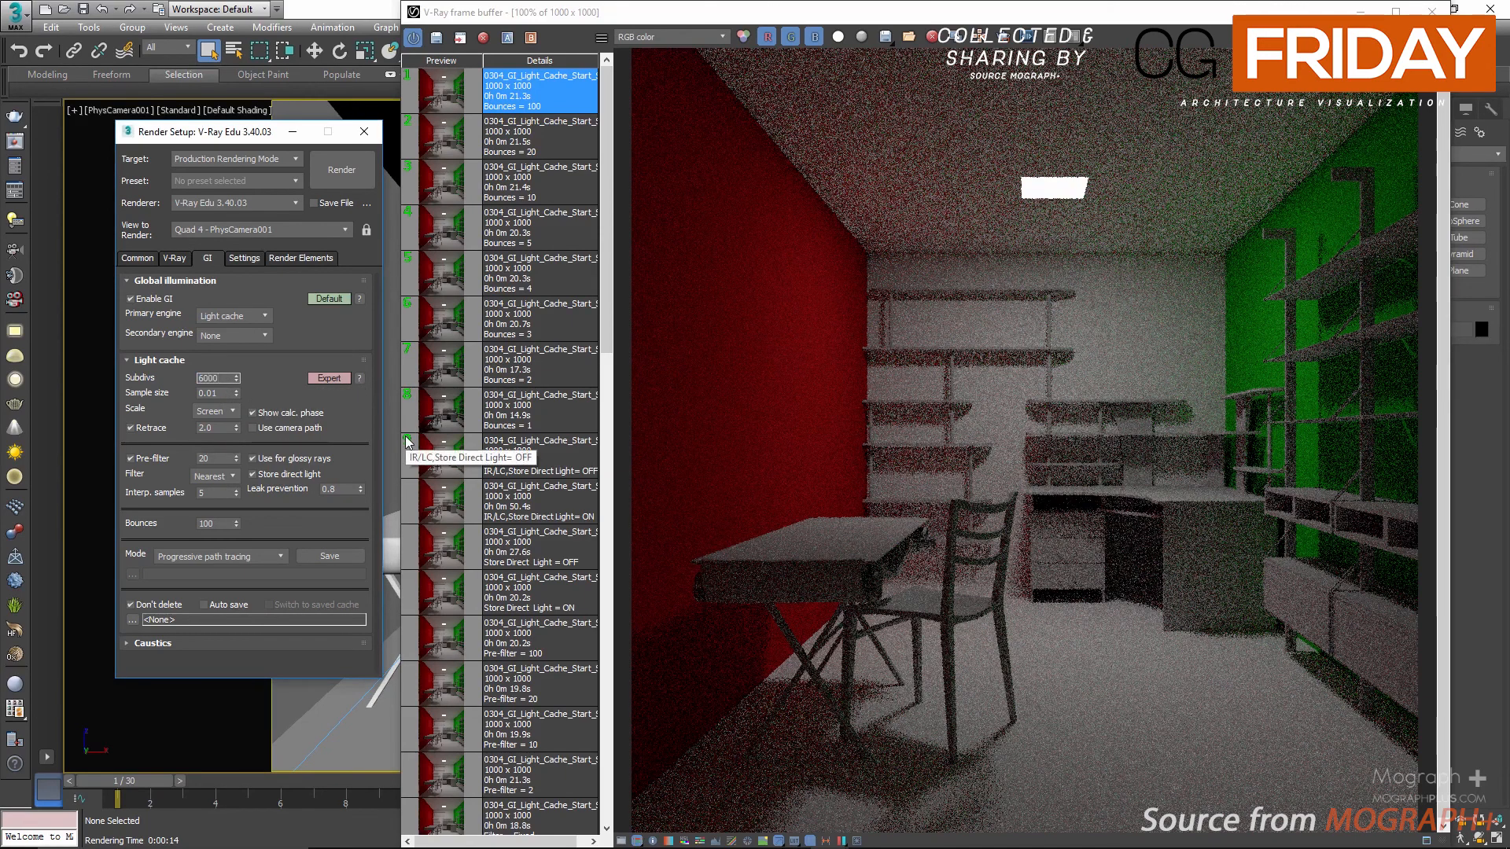
key(BackSpace)
key(BackSpace)
key(BackSpace)
key(BackSpace)
text(5000)
key(Return)
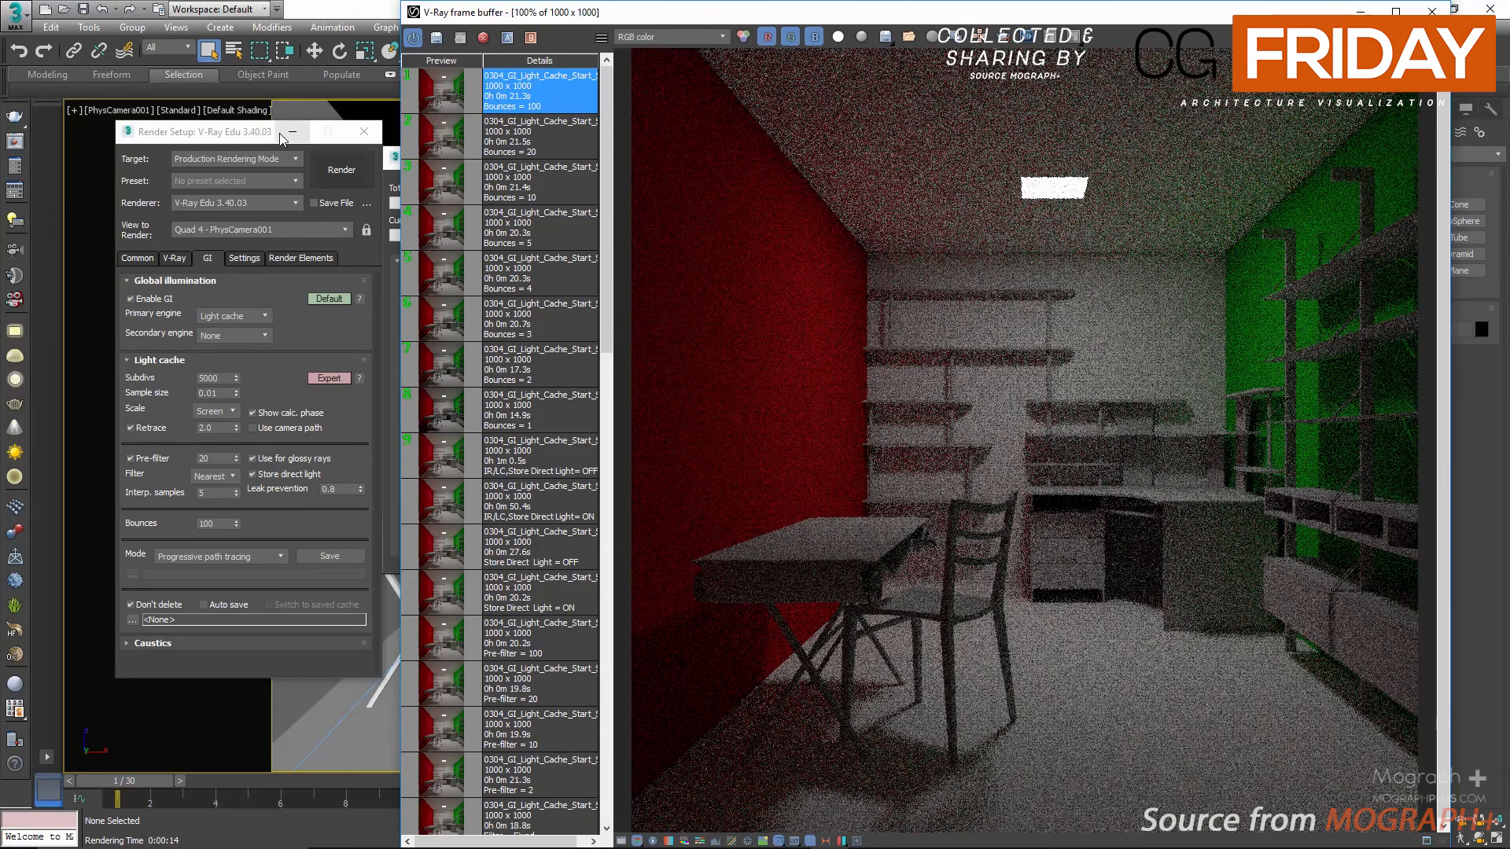
- Render the camera view again with progressive path tracing, watch it refine, and stop the render
click(192, 155)
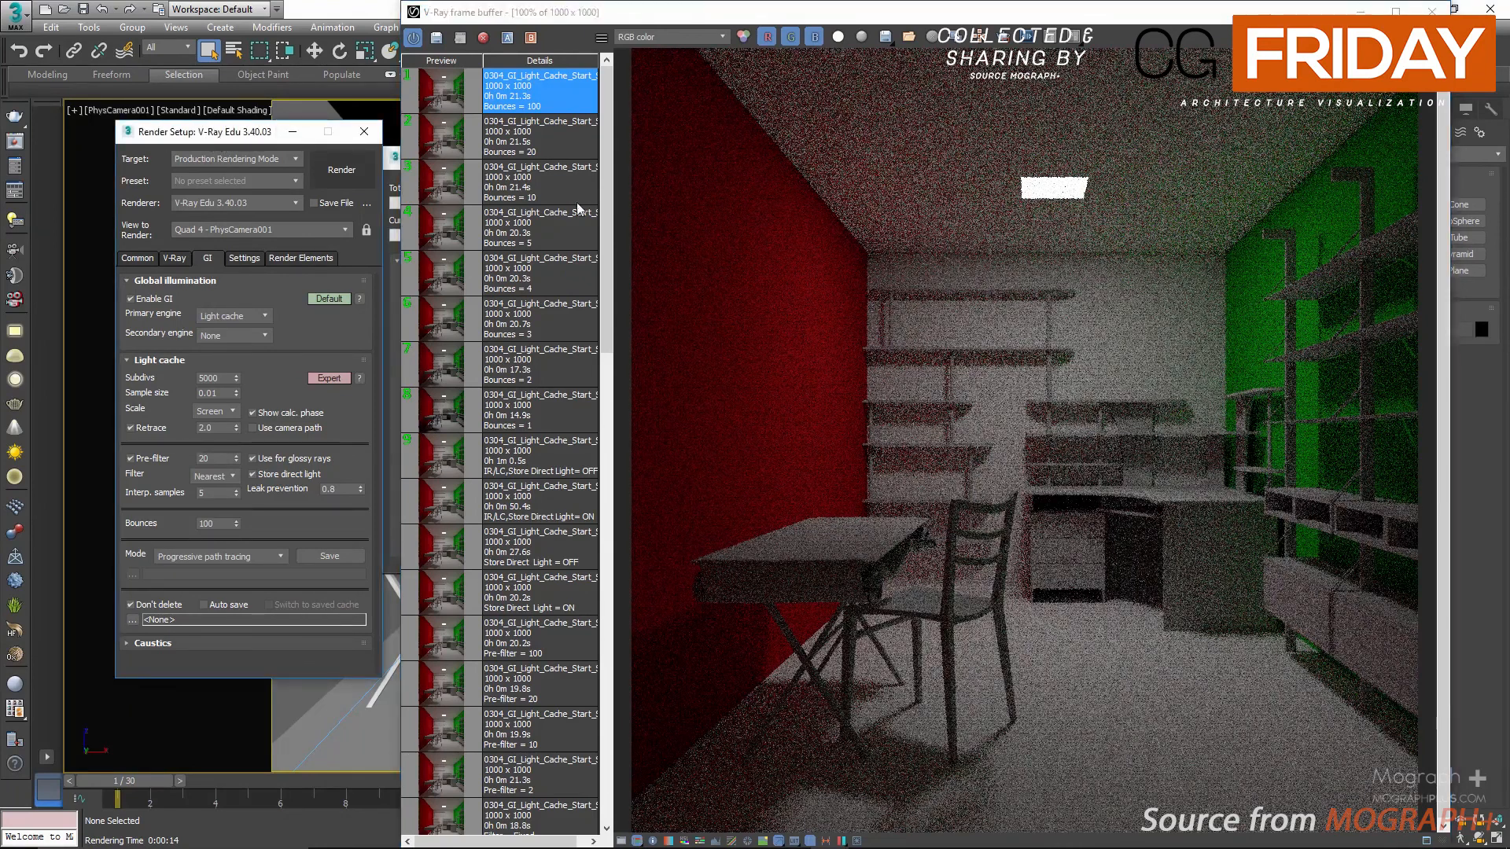
scroll(947, 318, down, 1)
scroll(947, 317, up, 1)
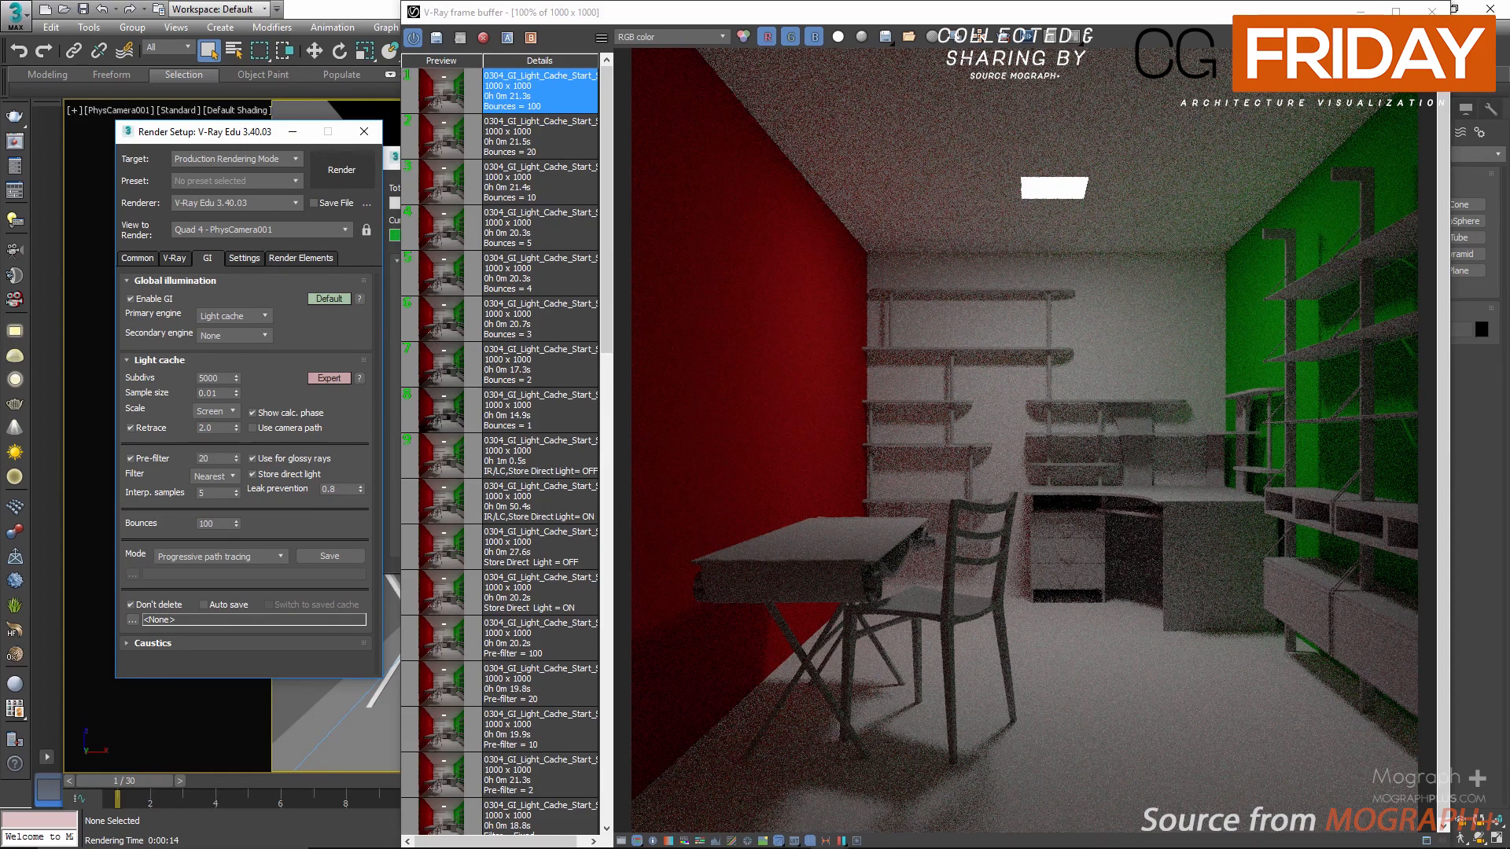
click(957, 125)
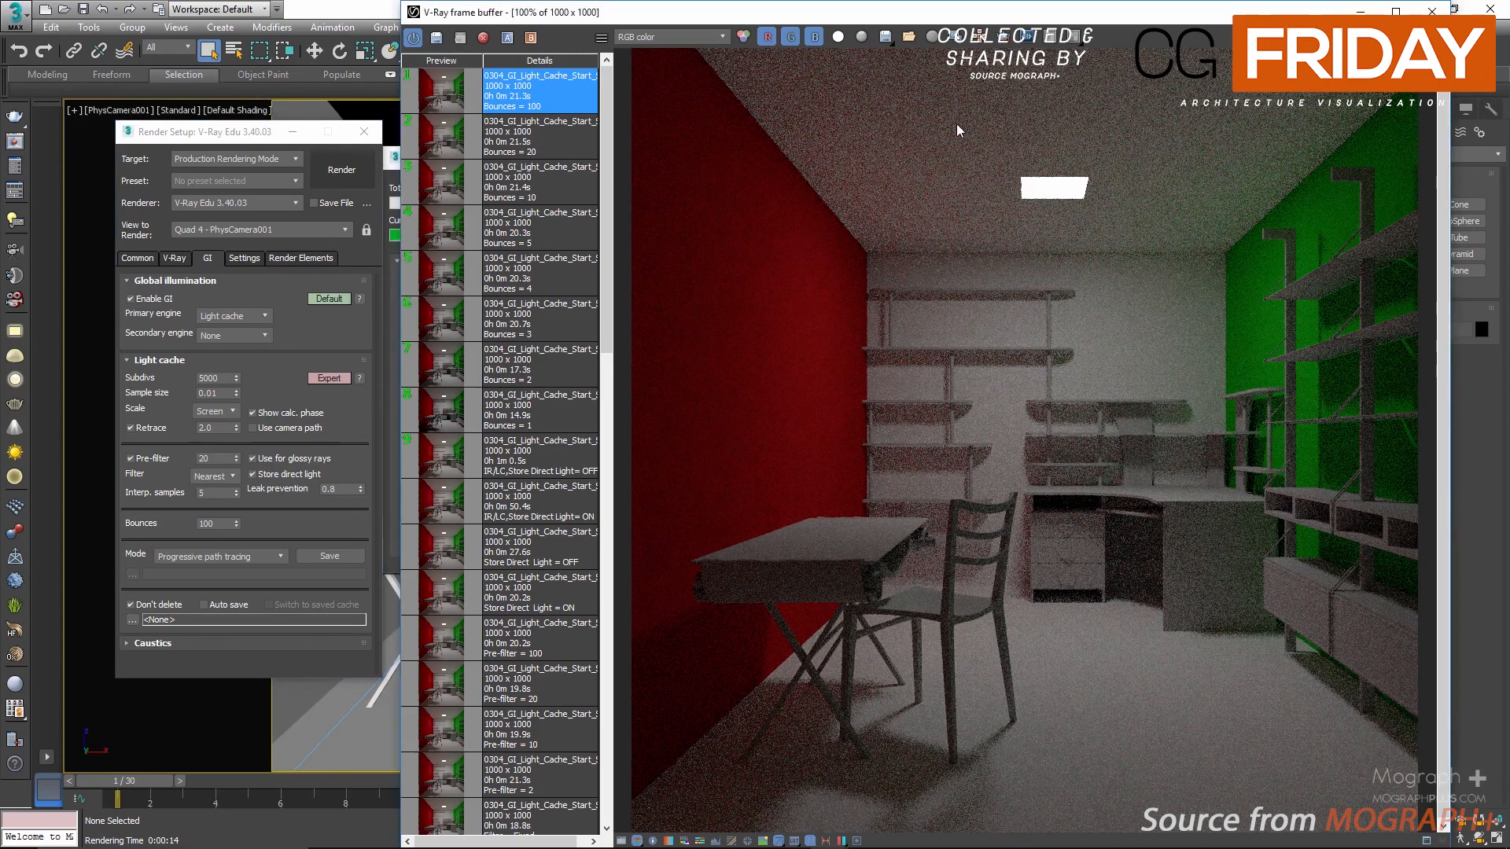
key(Escape)
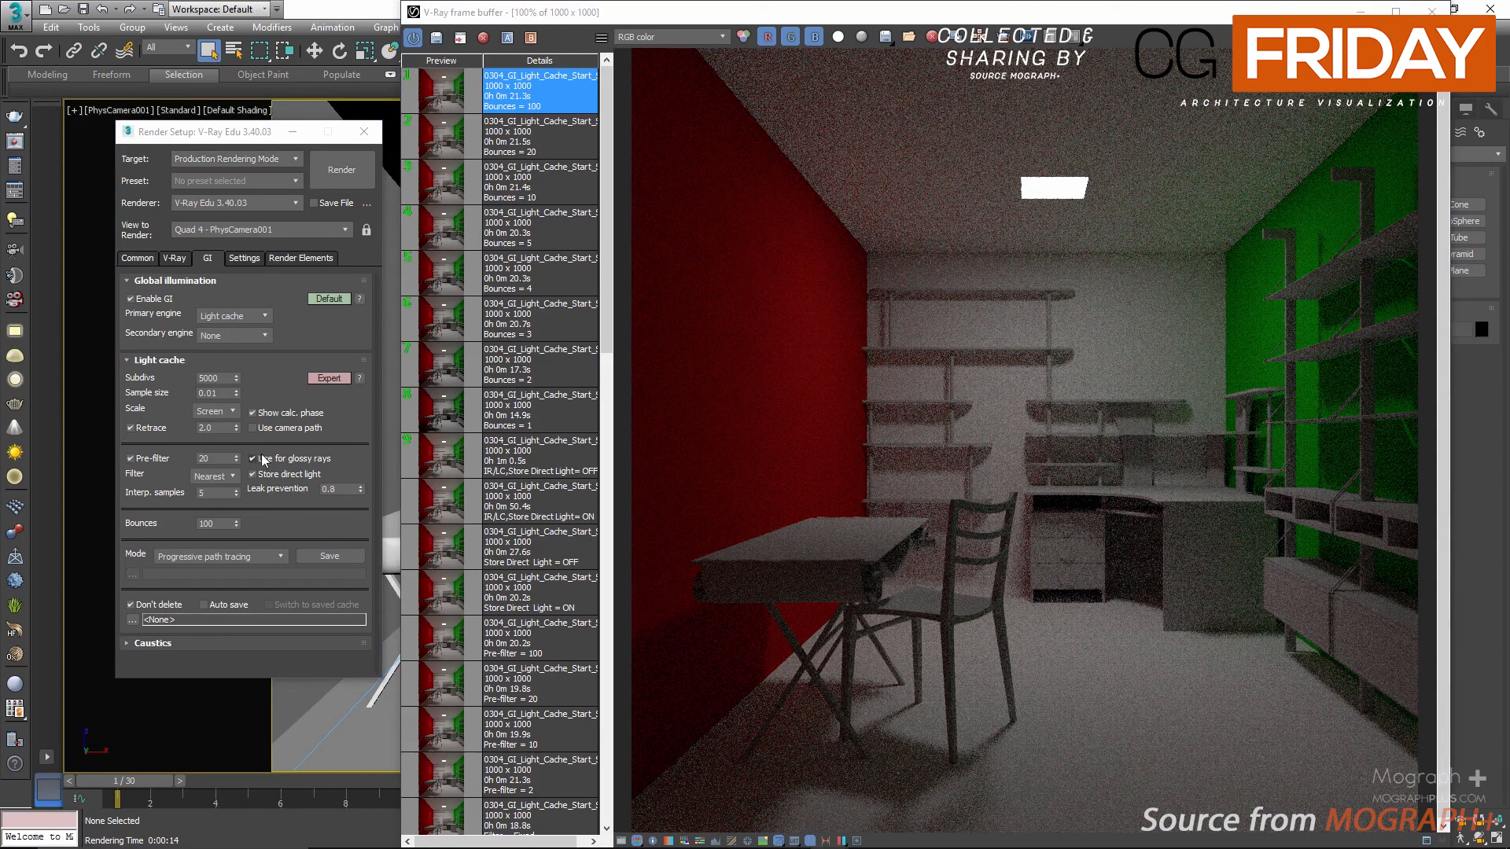
- Return the Light cache mode to Single frame and clear all channel data from the frame buffer
click(204, 553)
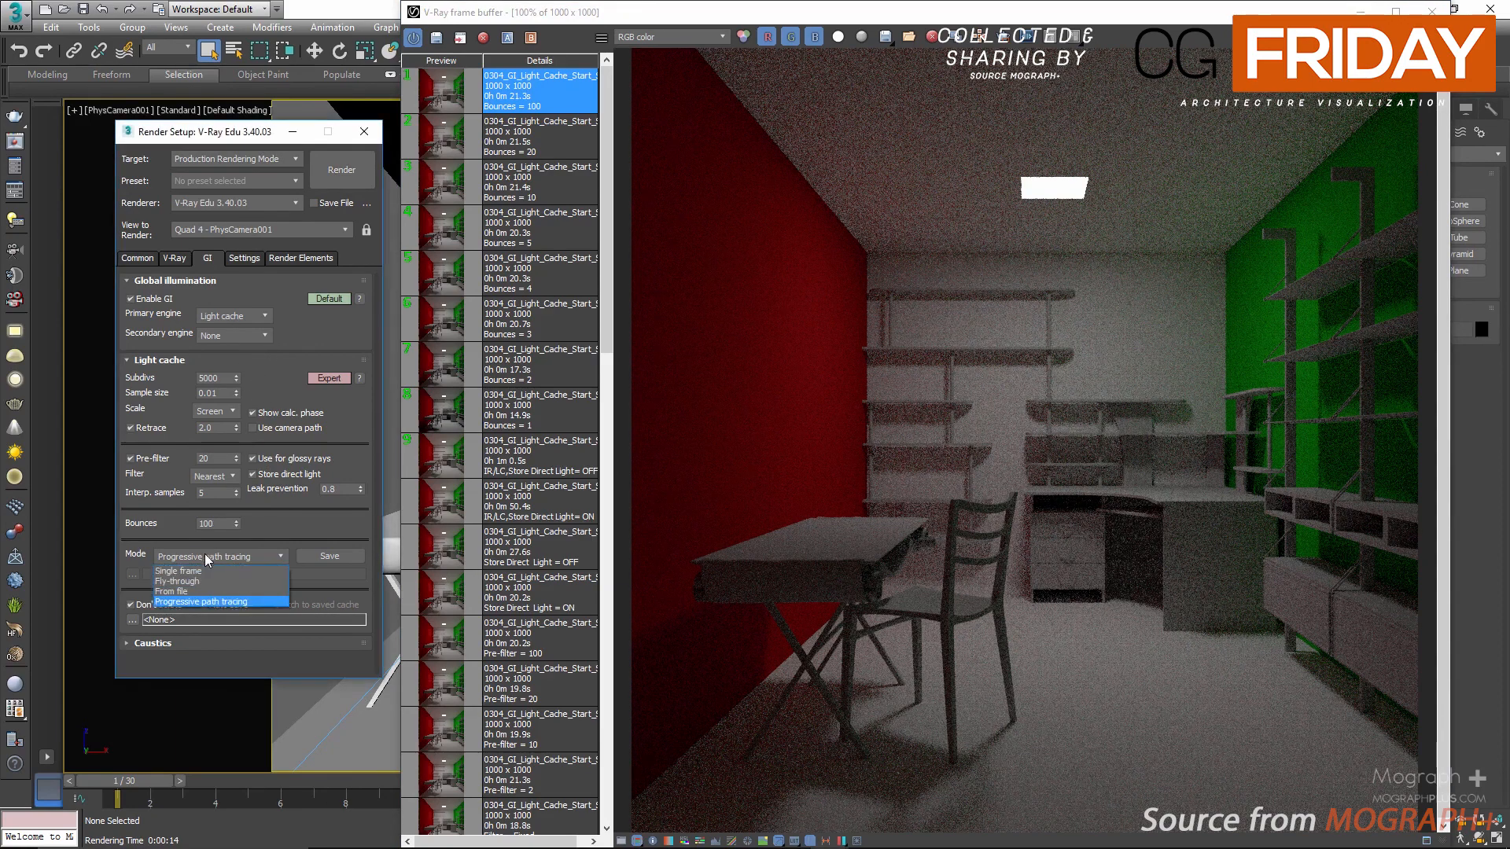
click(202, 571)
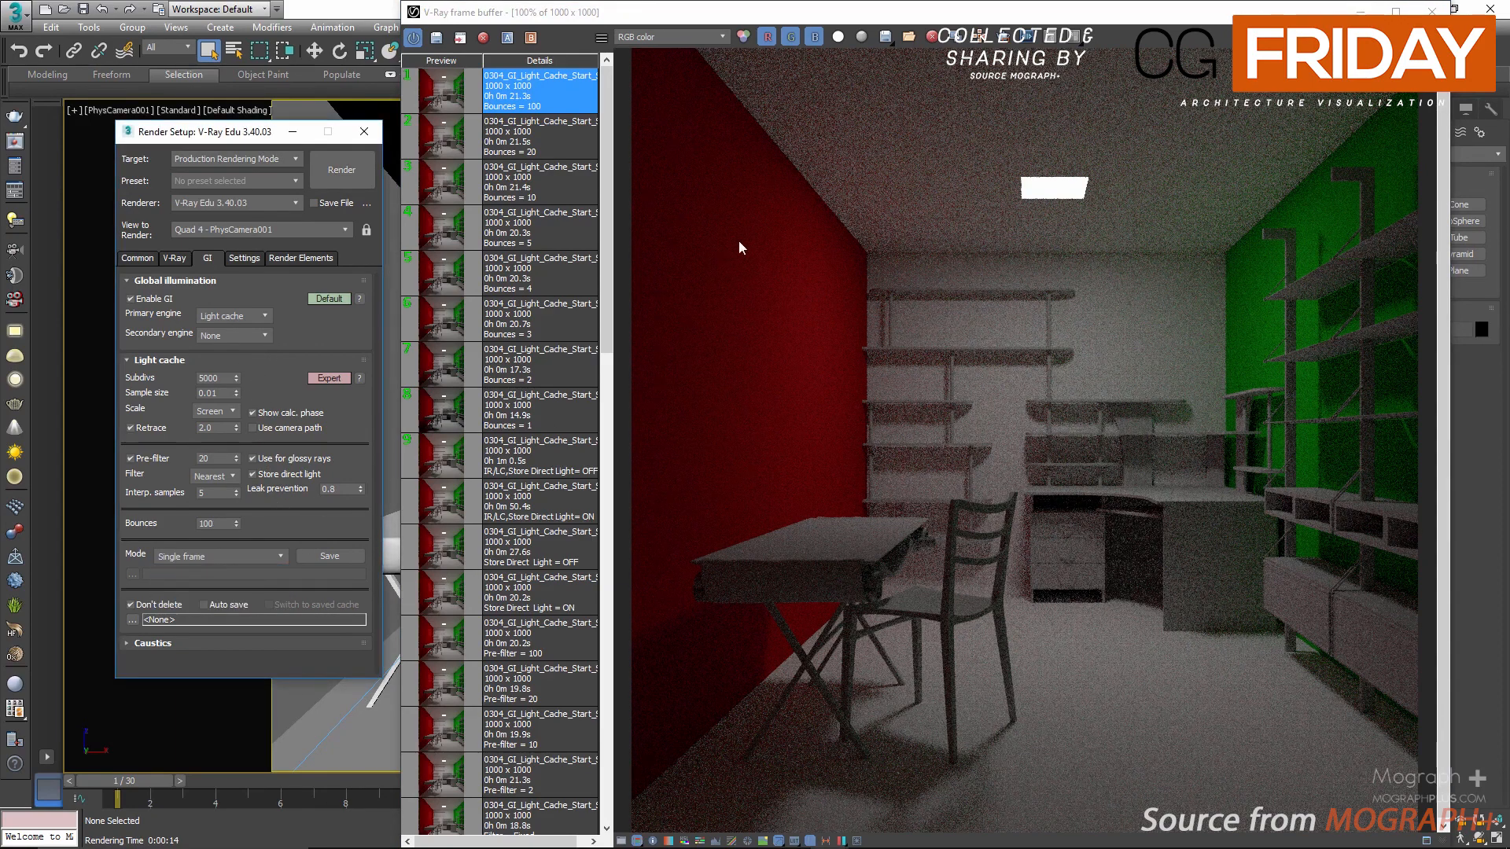
click(932, 36)
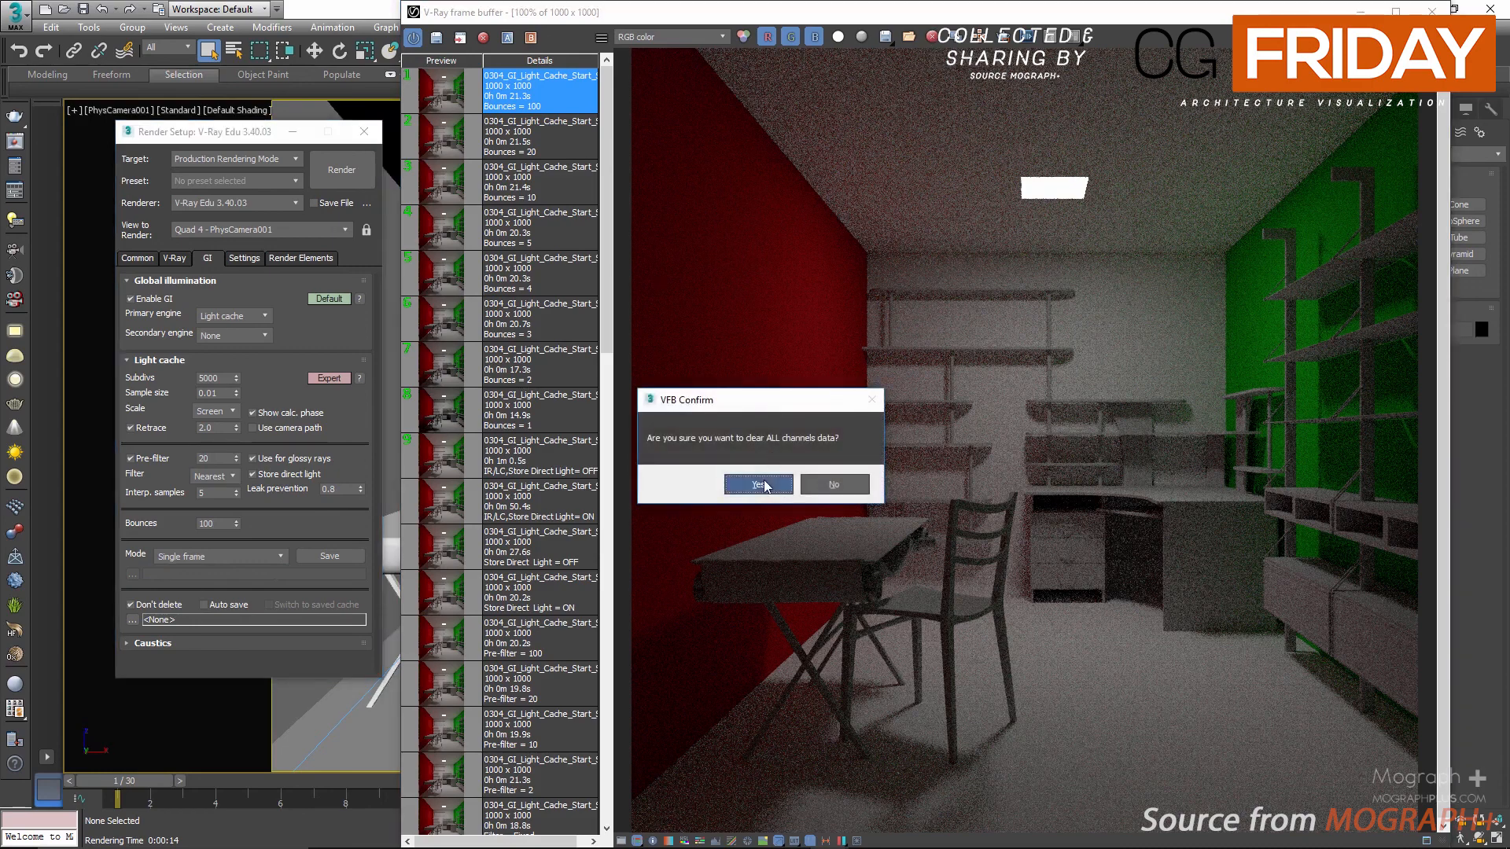
click(759, 484)
- Review the options for Light cache mode, primary engine and secondary engine, and select the saved Bounces = 100 render
click(236, 555)
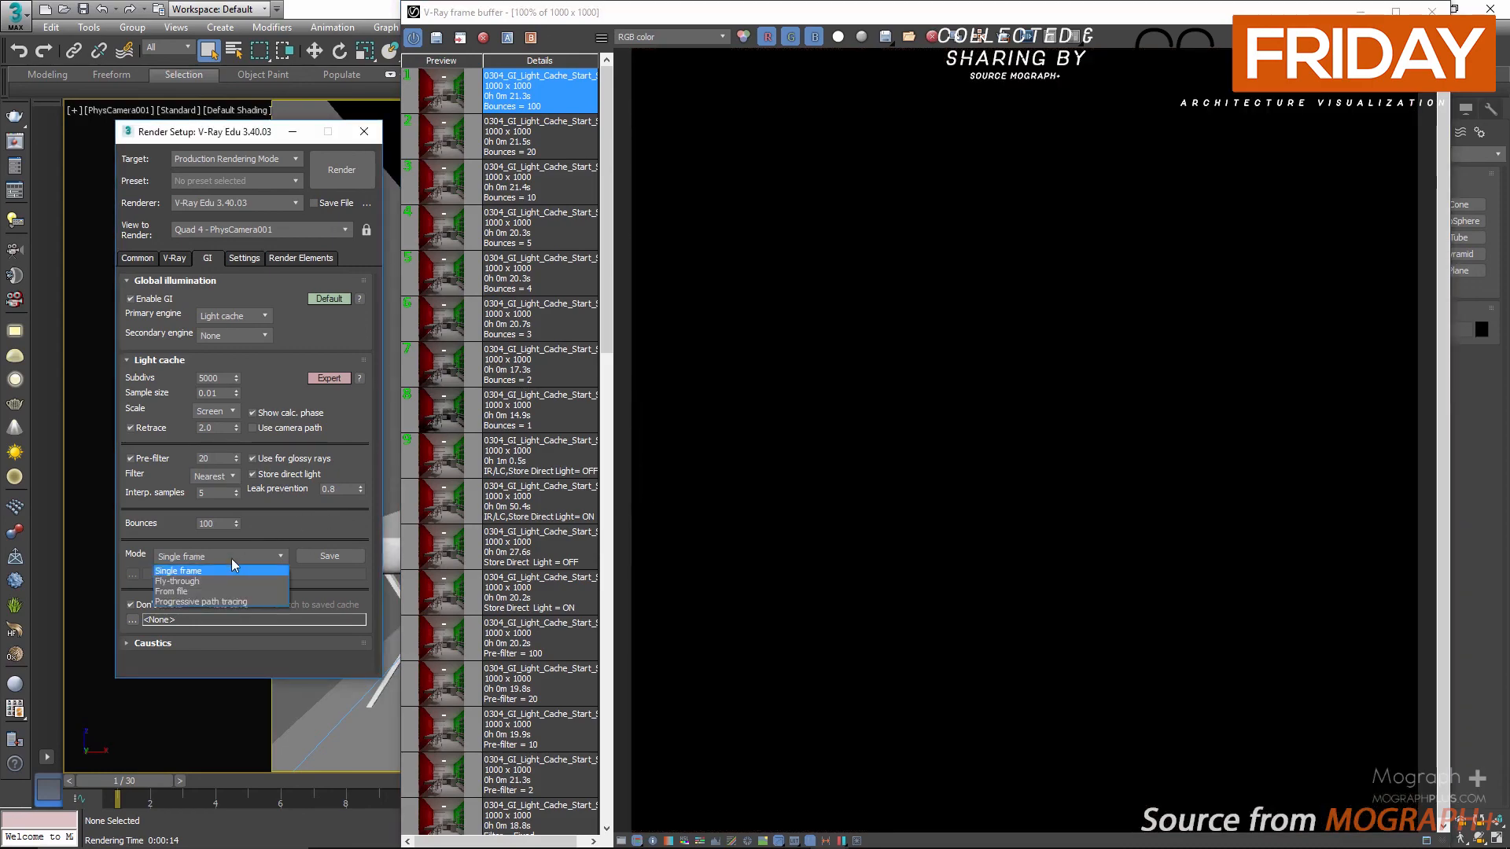
click(237, 308)
click(239, 308)
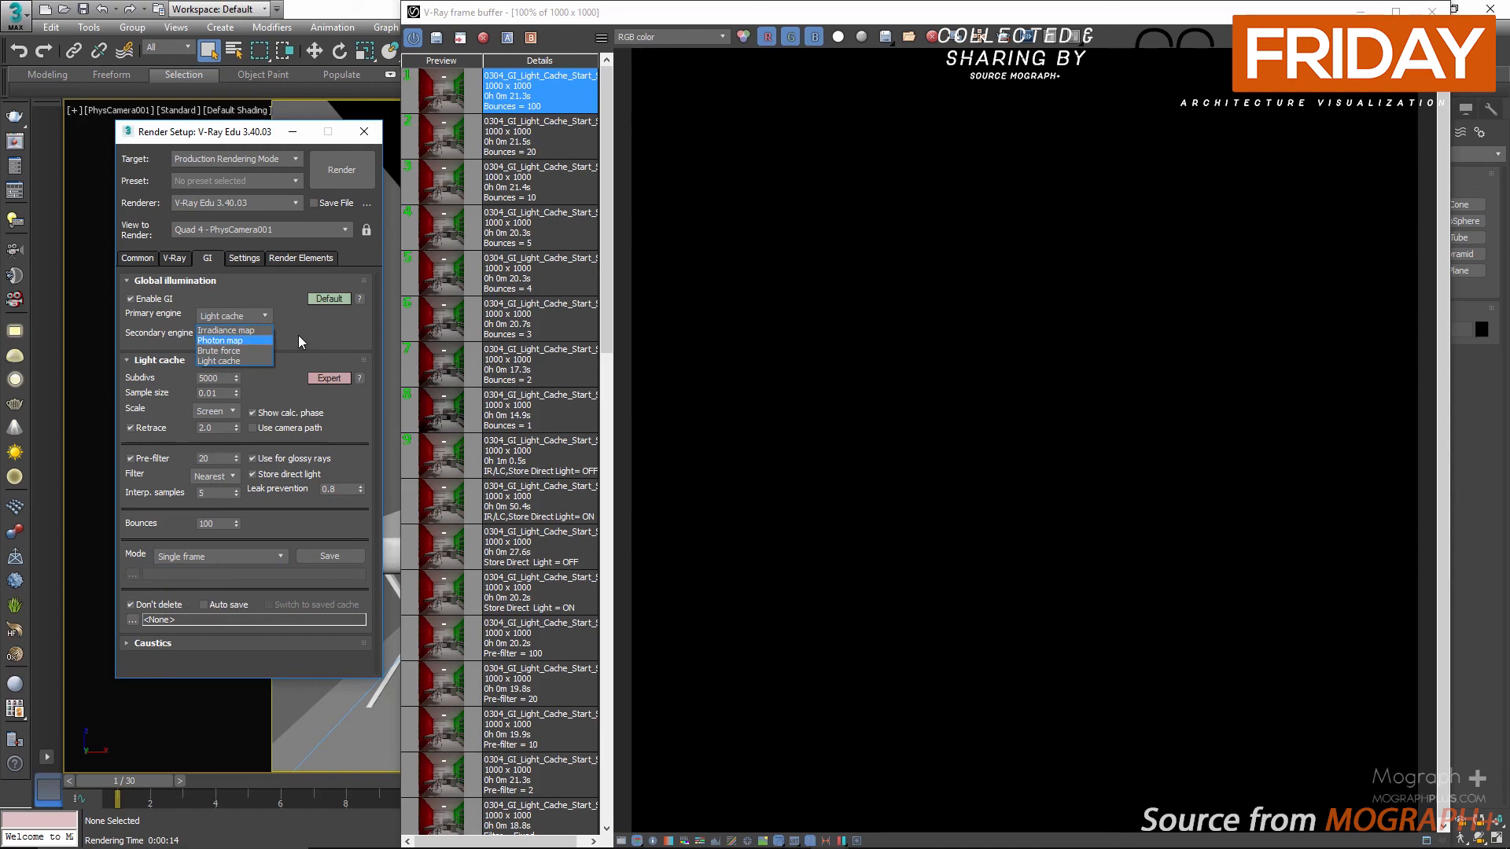
click(250, 342)
click(248, 335)
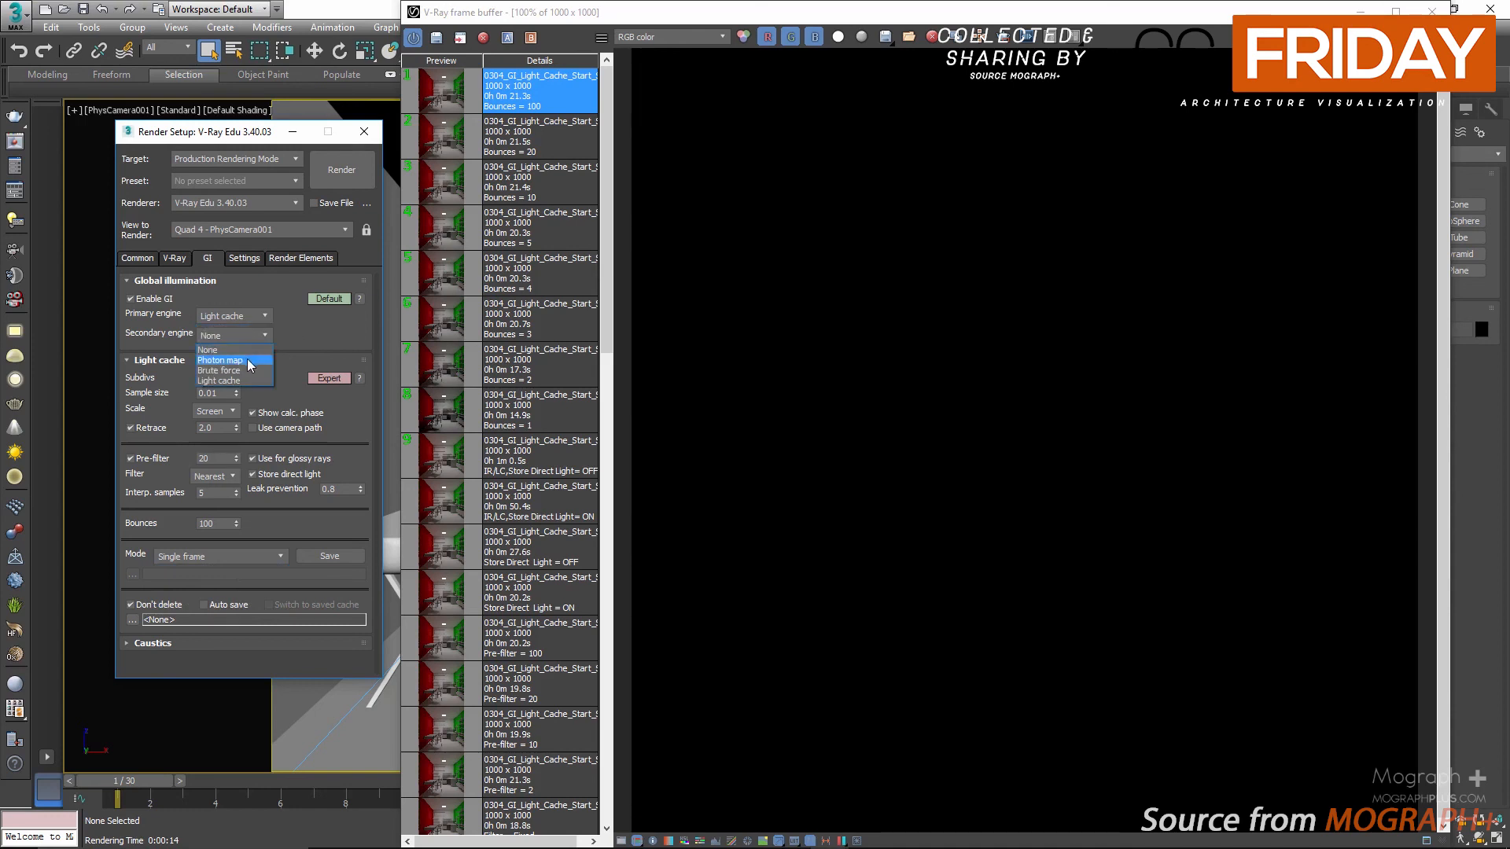
click(311, 327)
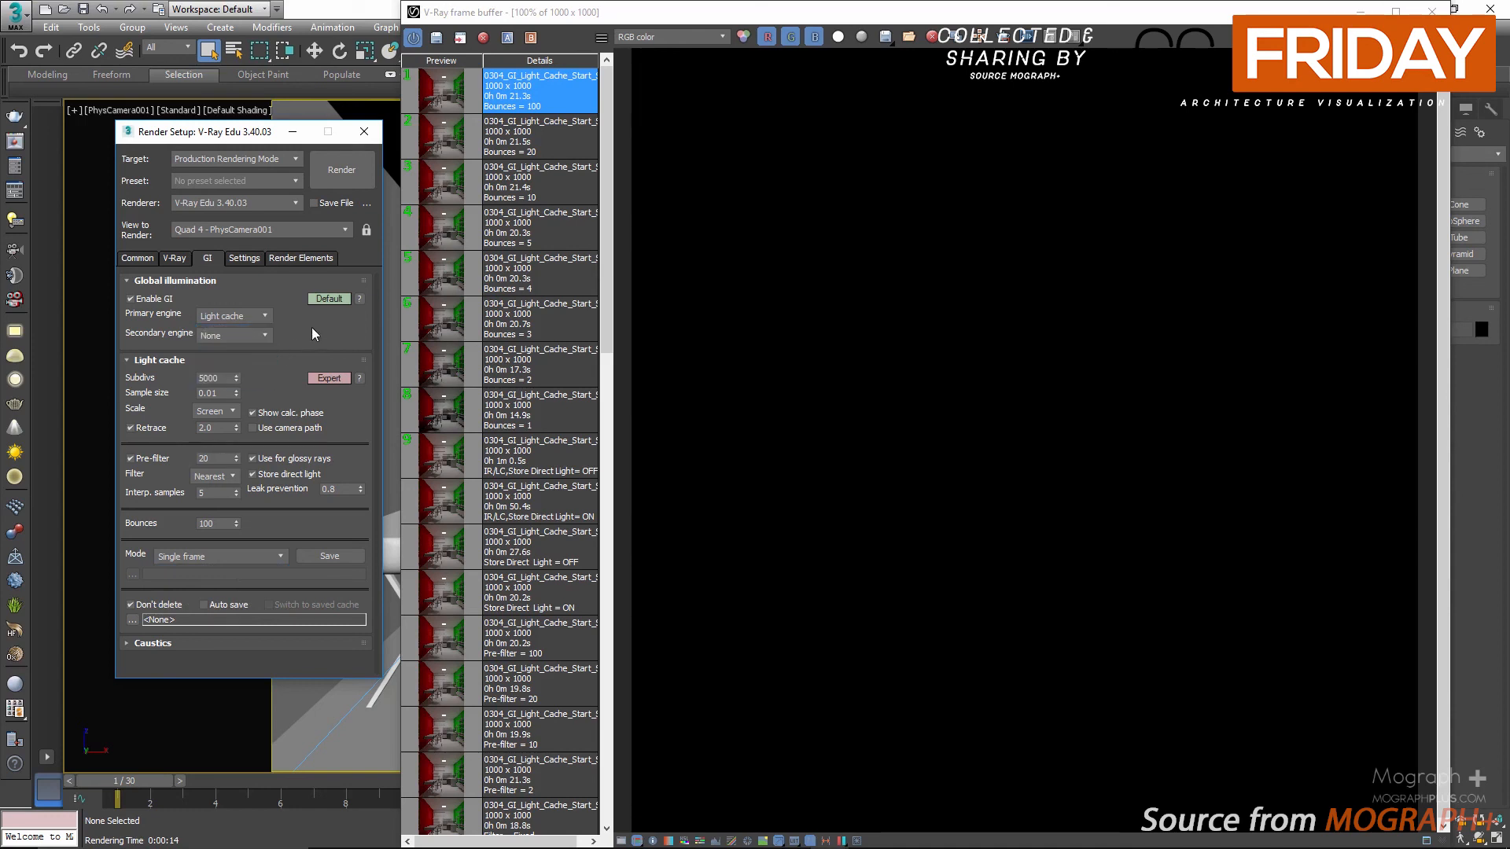
click(435, 102)
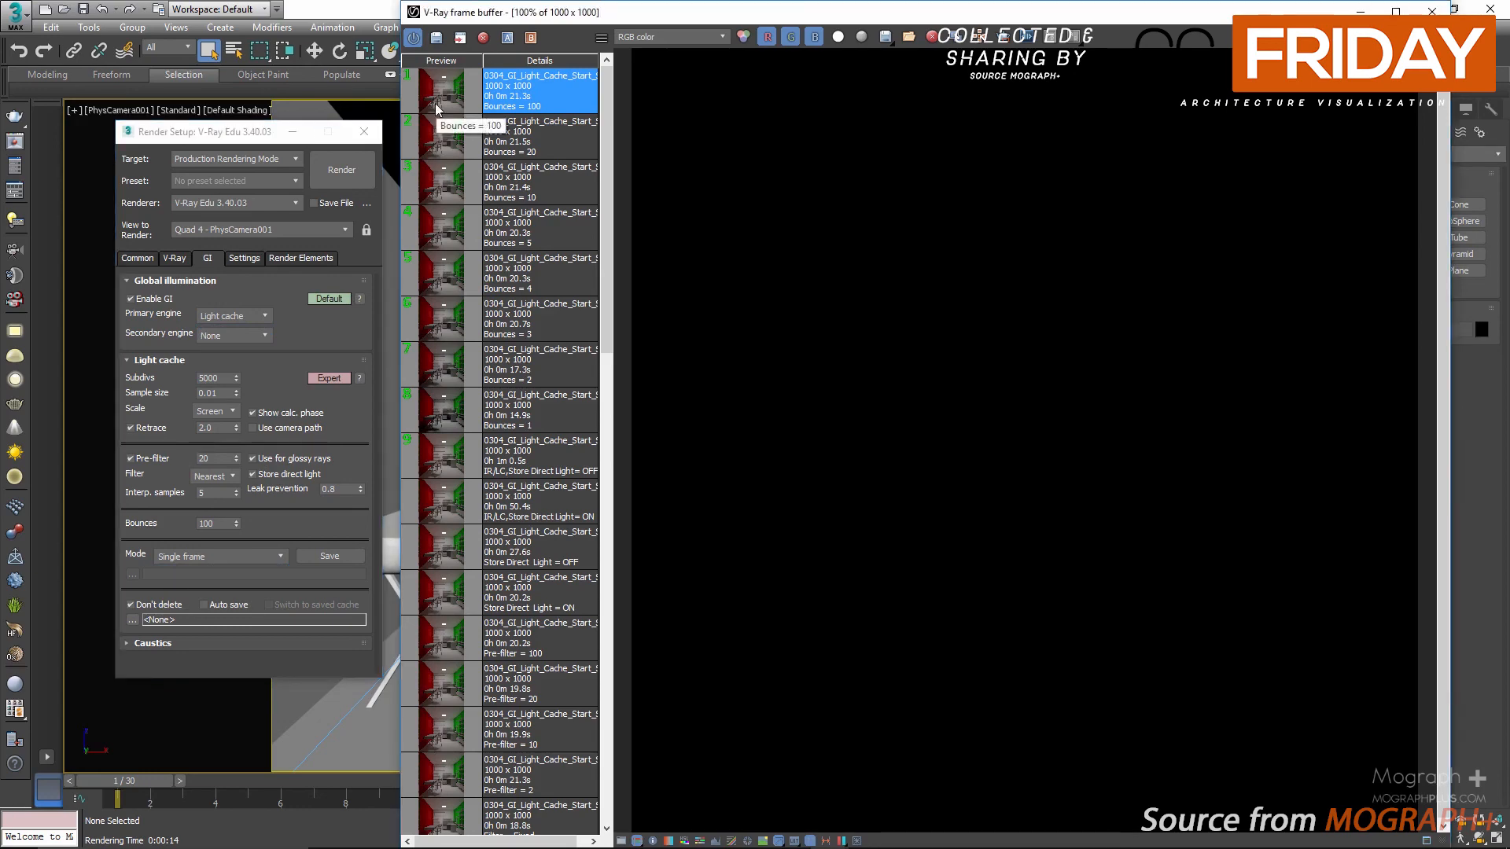